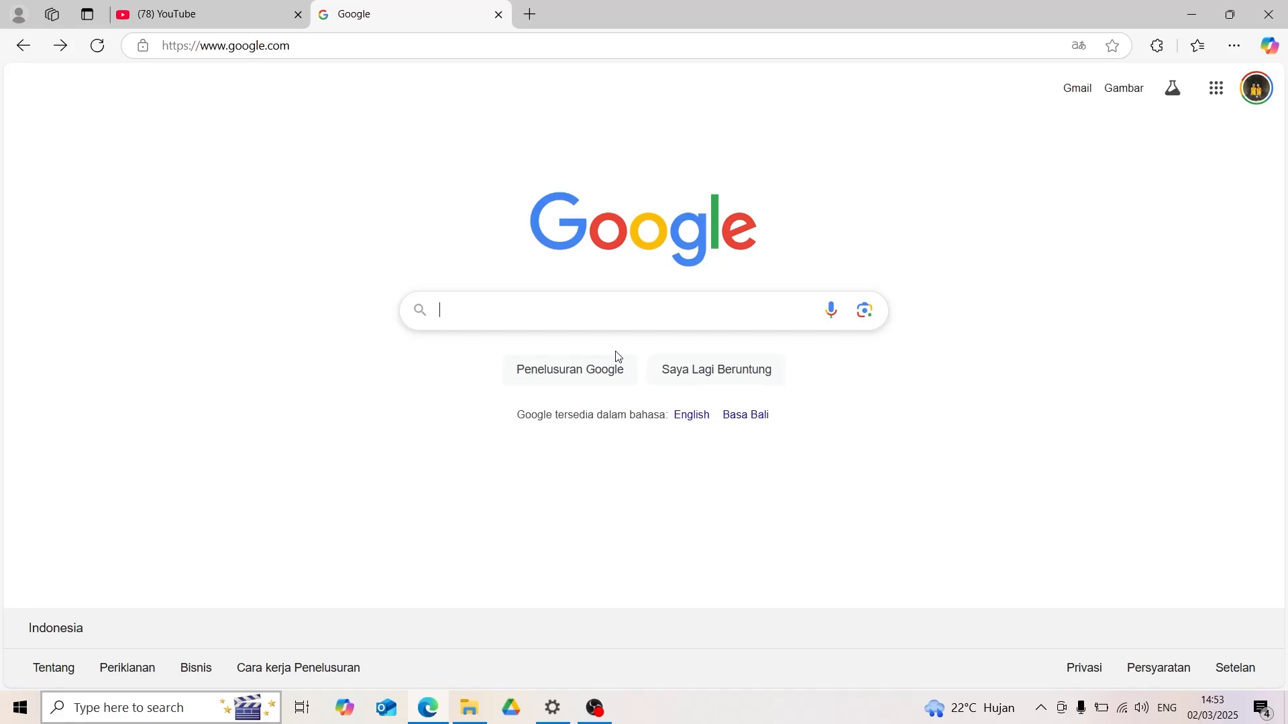
Step: Search Google for "my maps", open Google My Maps and create a new map
{"action": "type", "text": "my maps"}
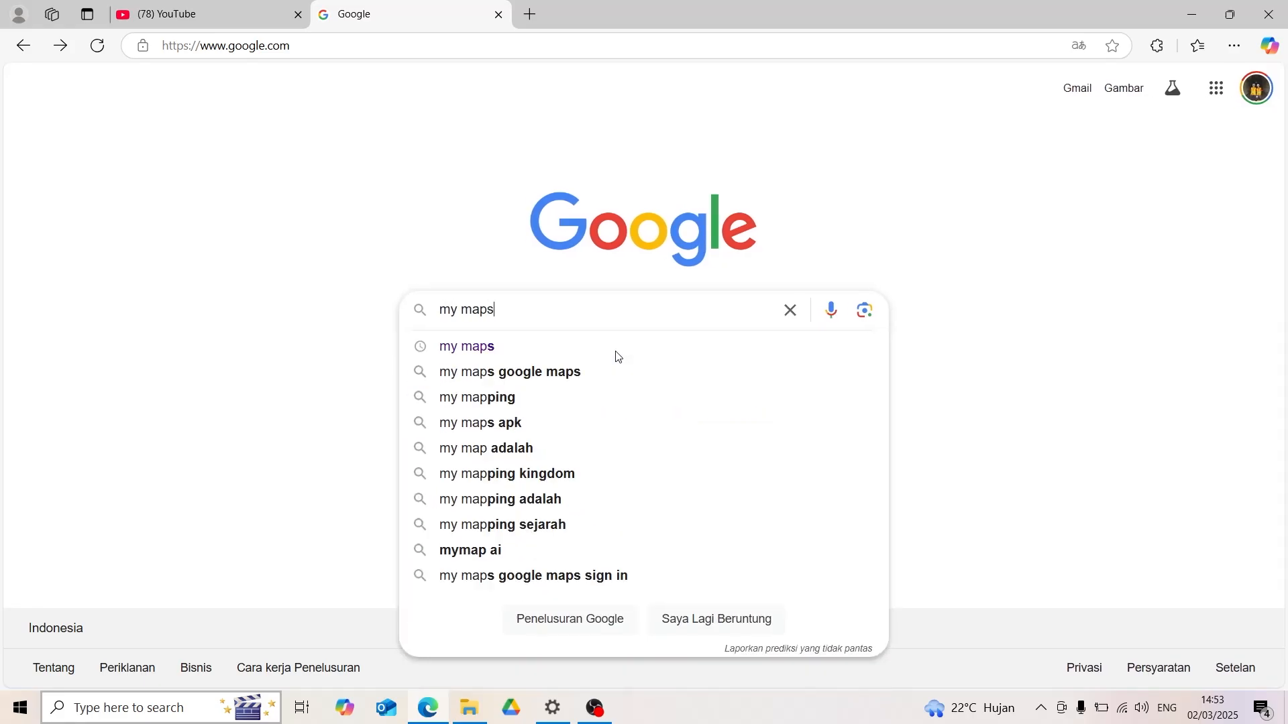
{"action": "key", "text": "Return"}
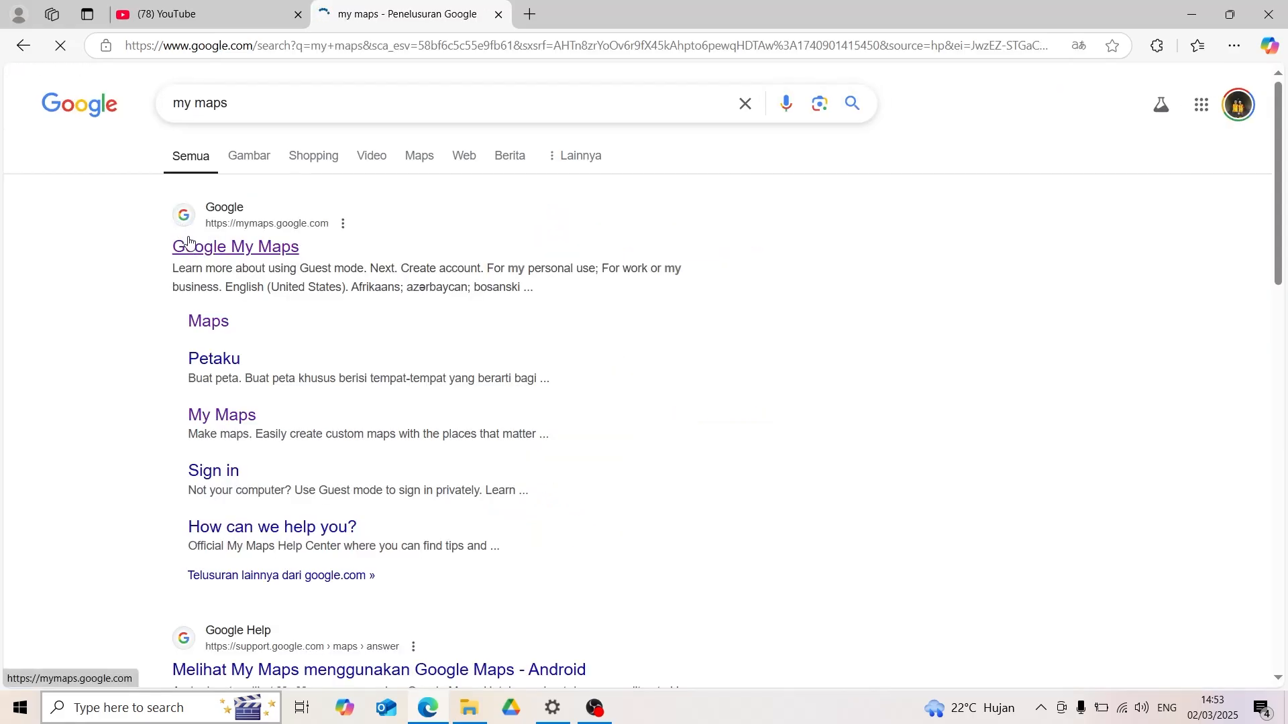
{"action": "left_click", "coordinate": [201, 248]}
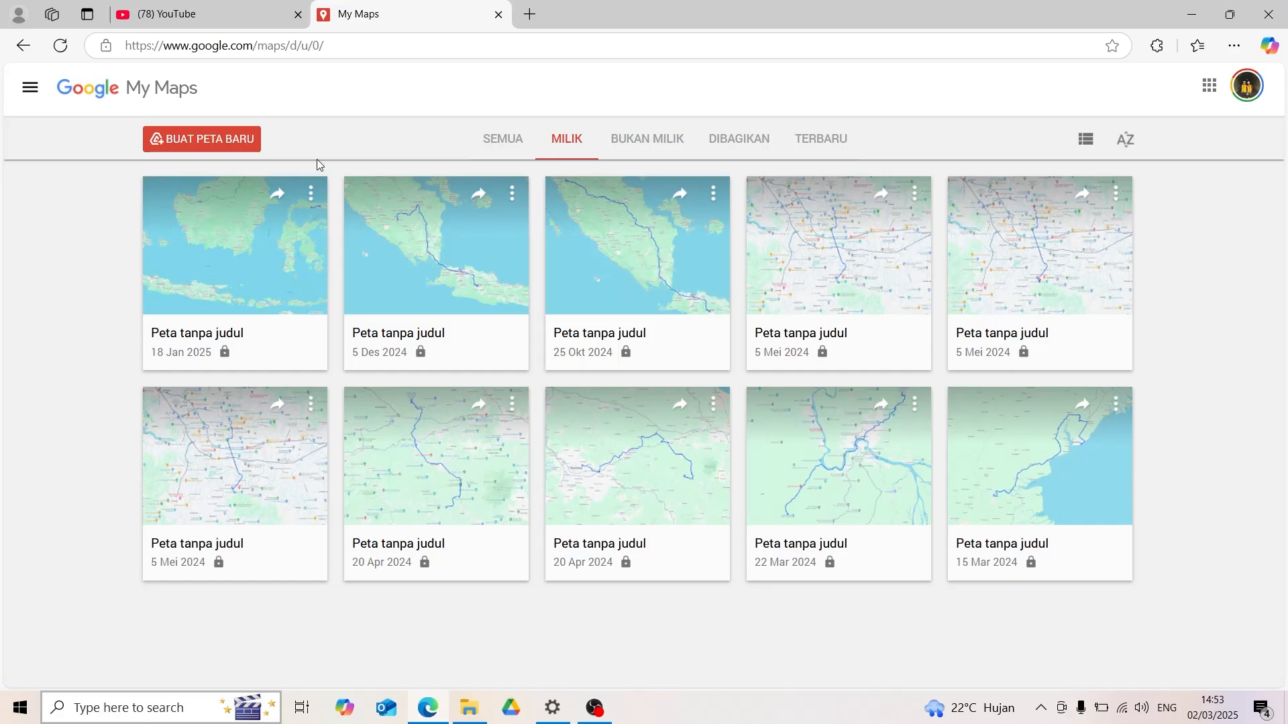
{"action": "left_click", "coordinate": [254, 139]}
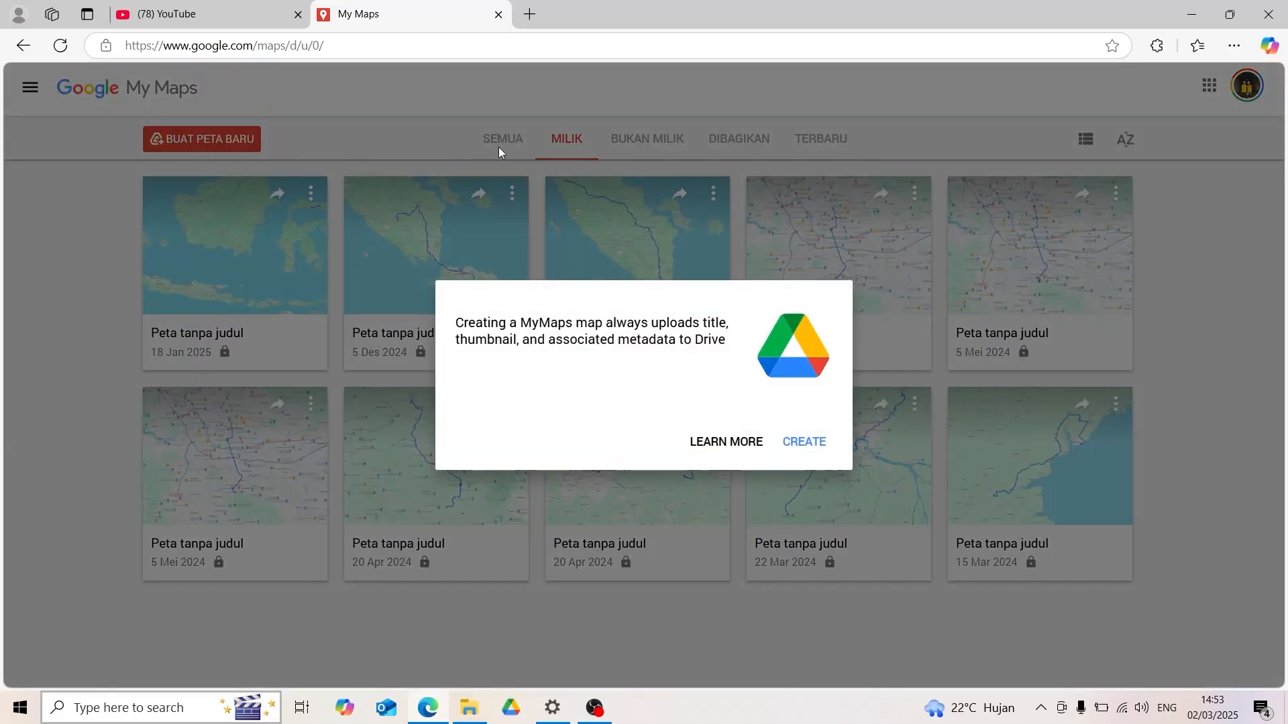
{"action": "left_click", "coordinate": [816, 446]}
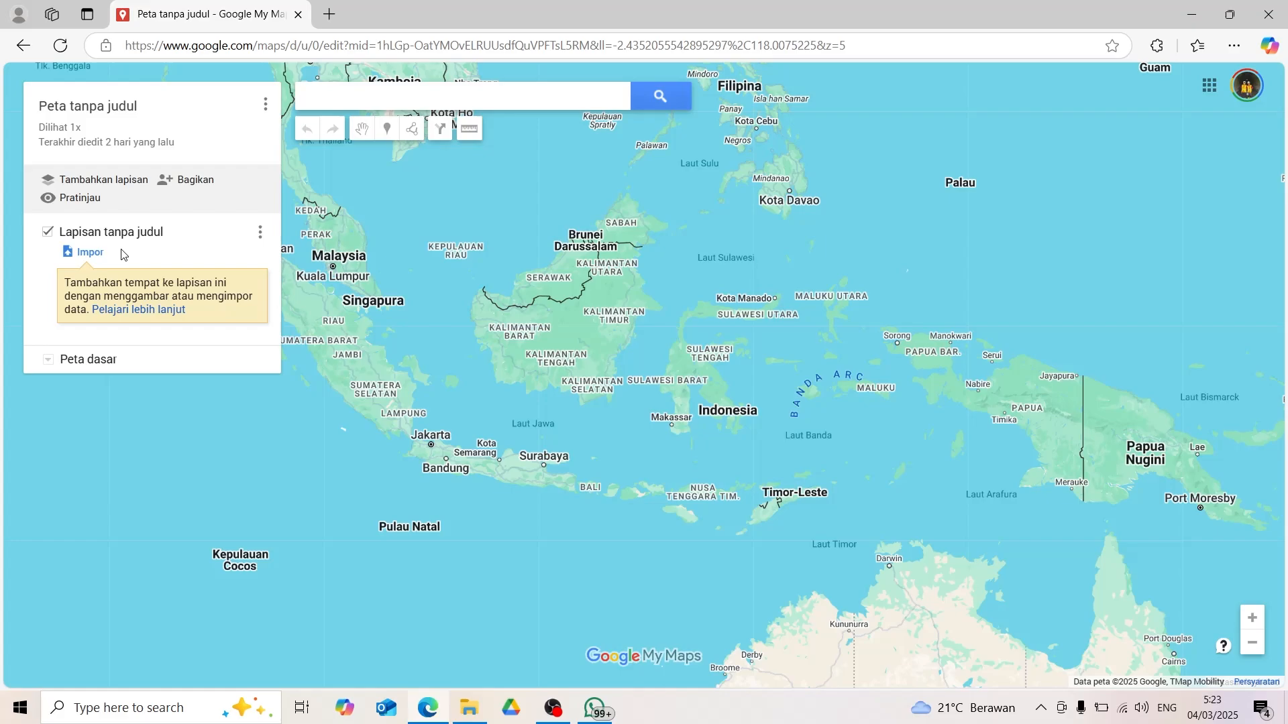
Step: Import the AoI area file from the computer into the untitled layer
{"action": "left_click", "coordinate": [87, 253]}
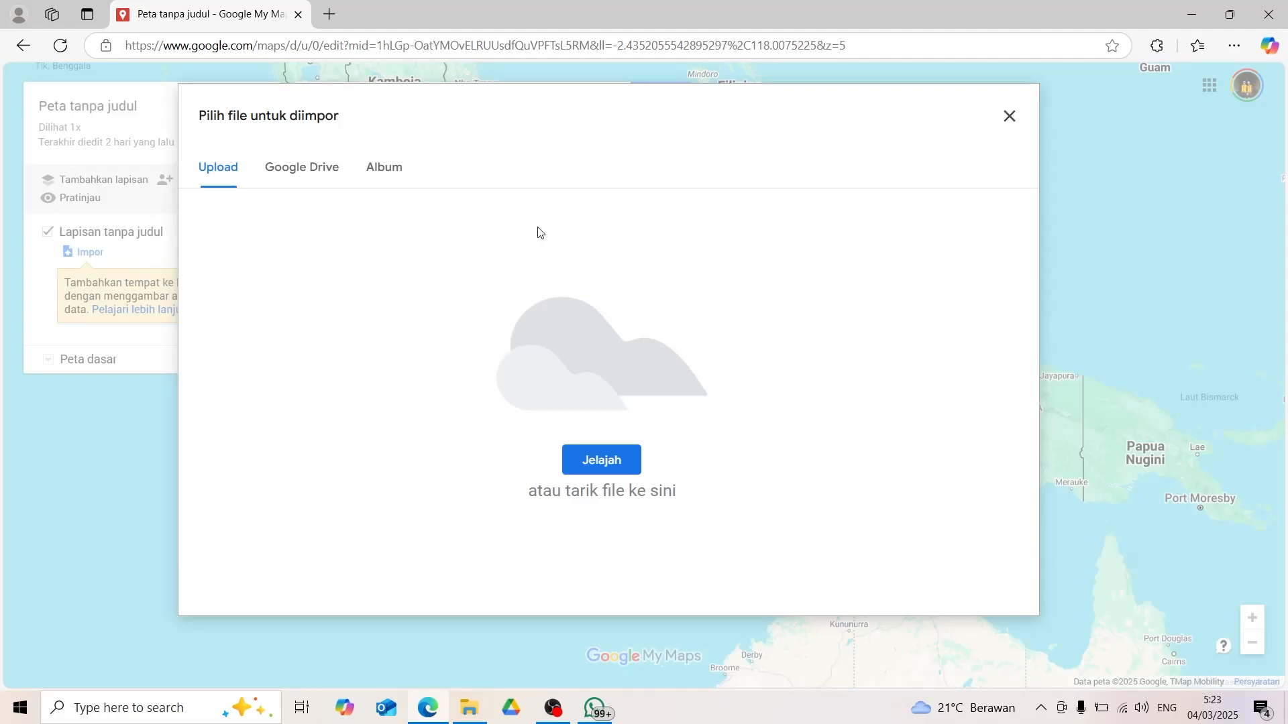
{"action": "left_click", "coordinate": [1010, 117]}
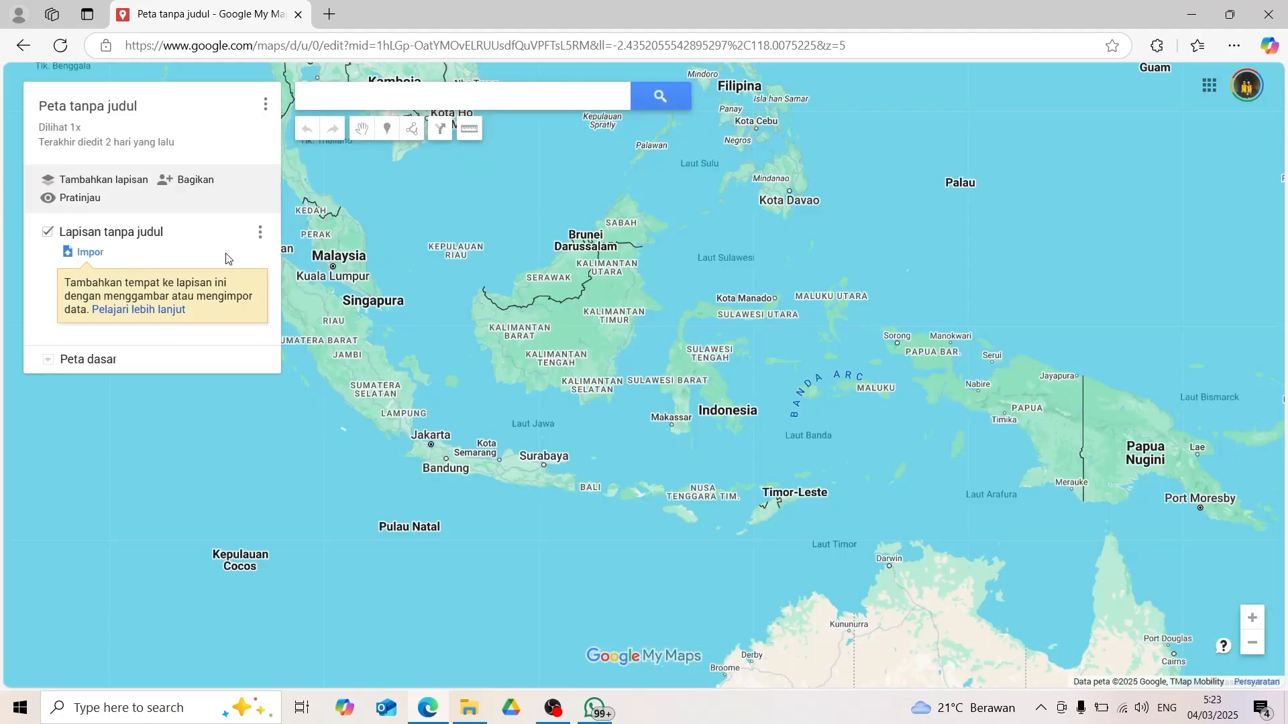
{"action": "left_click", "coordinate": [85, 258]}
{"action": "left_click", "coordinate": [639, 482]}
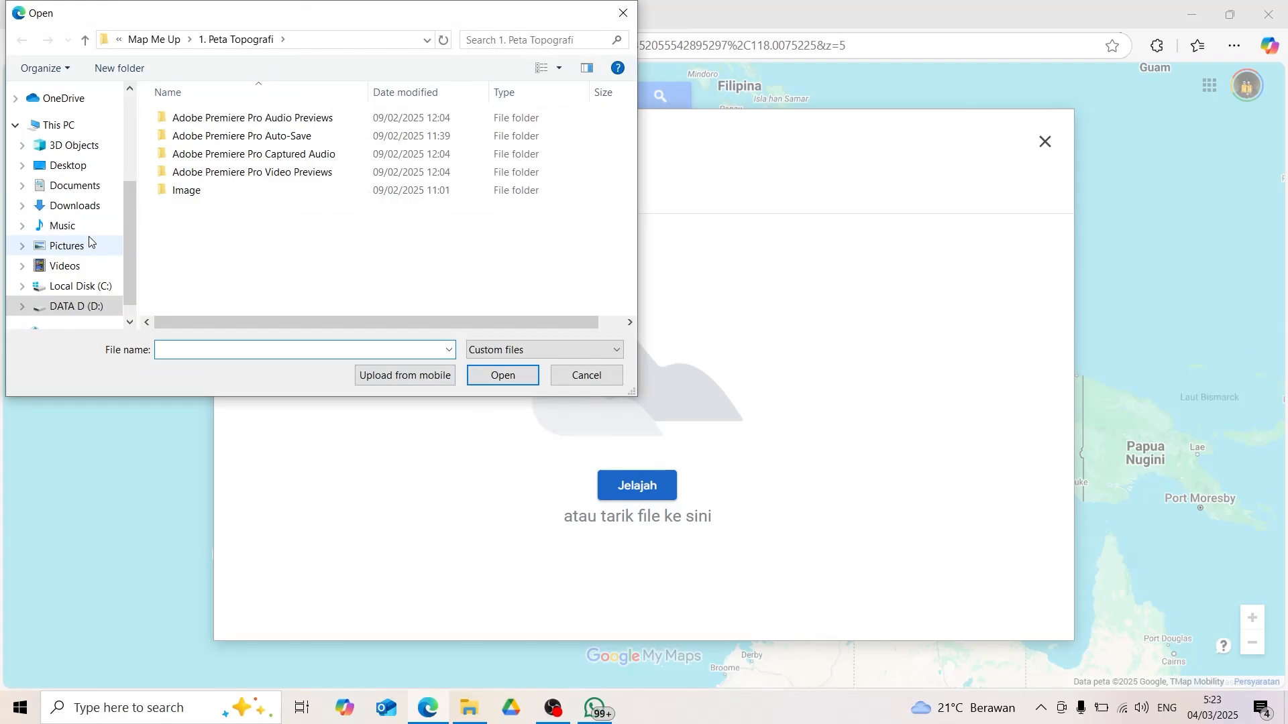
{"action": "left_click", "coordinate": [85, 39]}
{"action": "double_click", "coordinate": [208, 192]}
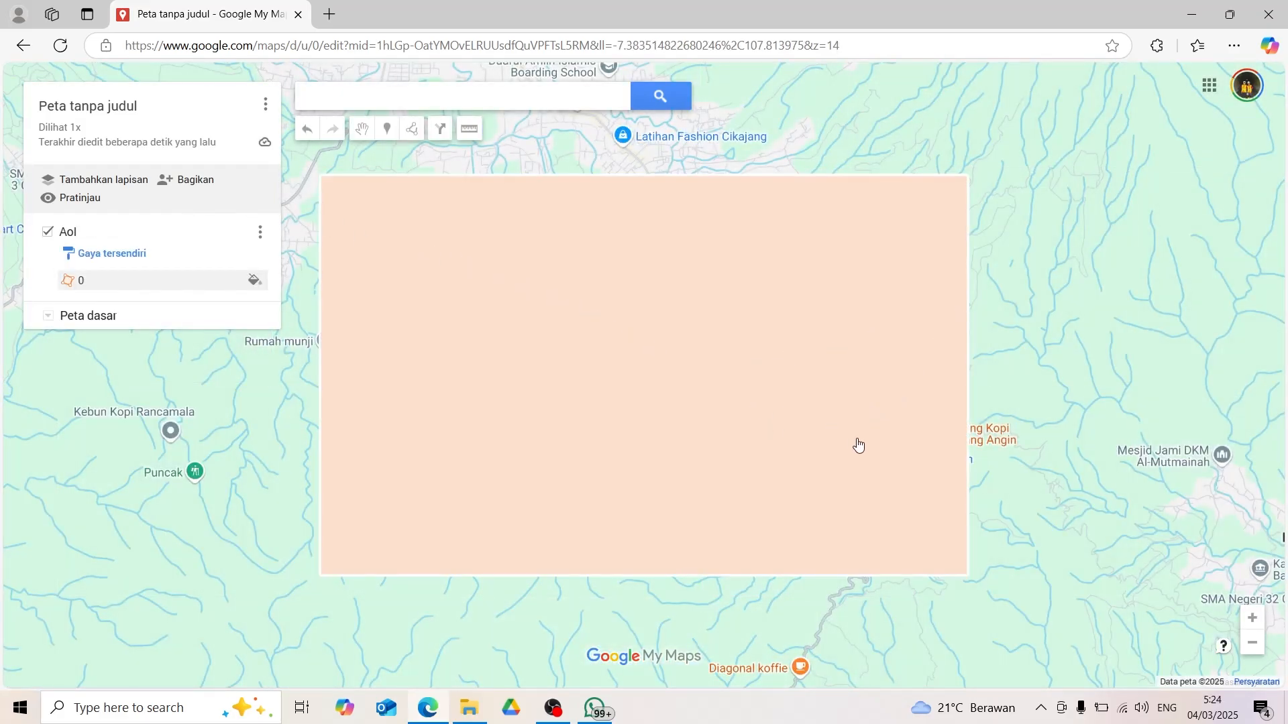
Step: Examine where the imported AoI rectangle lies relative to Cikajang, Garut and Bandung
{"action": "scroll", "coordinate": [862, 402], "scroll_direction": "down", "scroll_amount": 1}
{"action": "scroll", "coordinate": [863, 409], "scroll_direction": "down", "scroll_amount": 1}
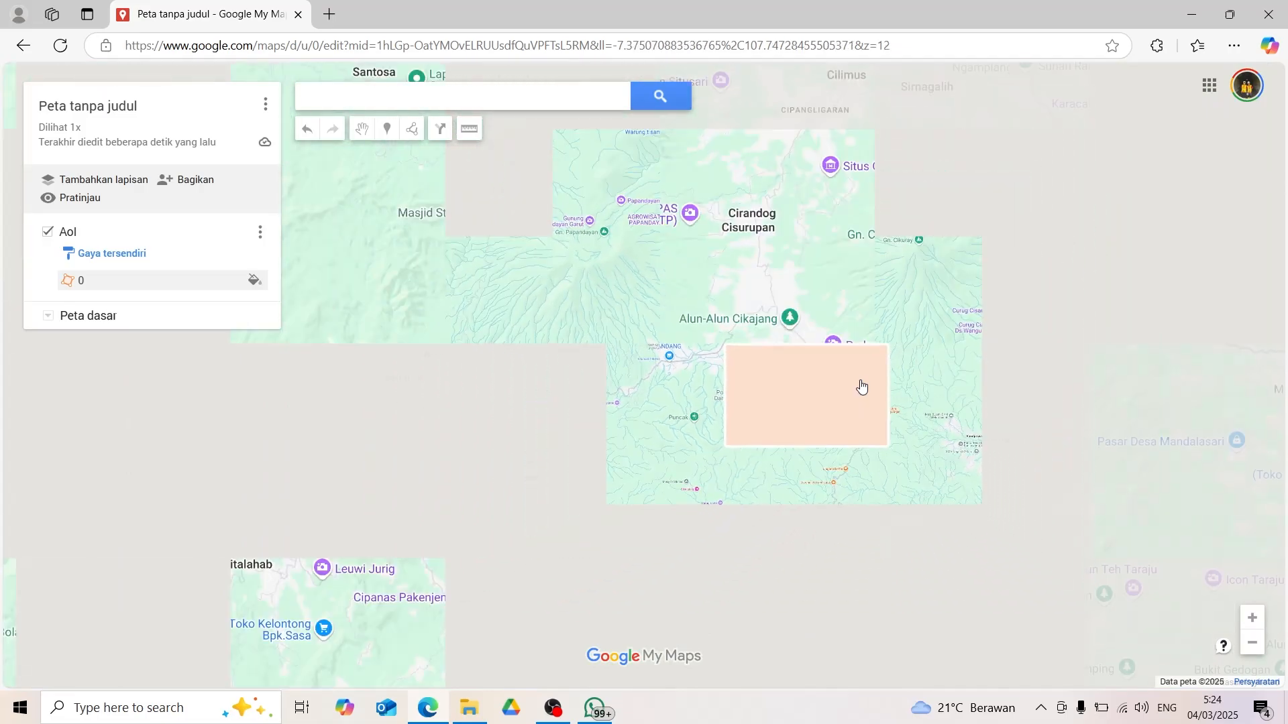
{"action": "left_click_drag", "start_coordinate": [868, 407], "coordinate": [724, 464]}
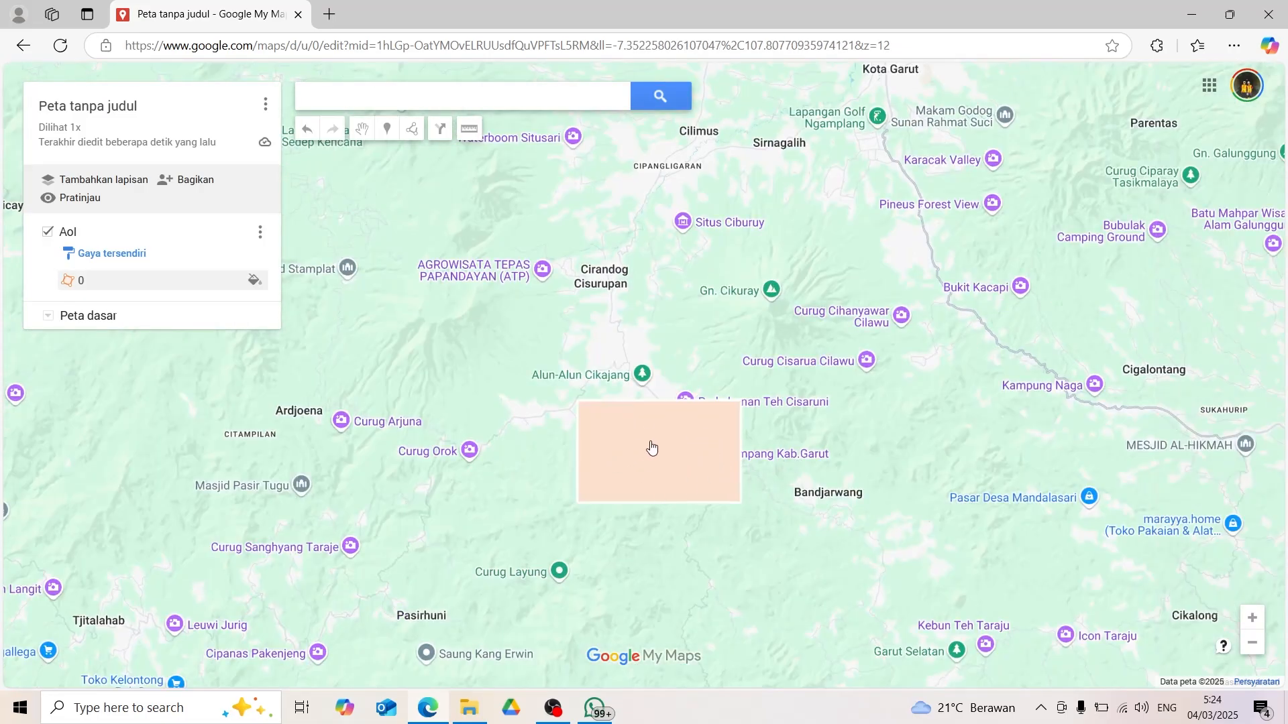
{"action": "scroll", "coordinate": [684, 486], "scroll_direction": "down", "scroll_amount": 1}
{"action": "scroll", "coordinate": [674, 484], "scroll_direction": "up", "scroll_amount": 1}
{"action": "scroll", "coordinate": [662, 481], "scroll_direction": "up", "scroll_amount": 1}
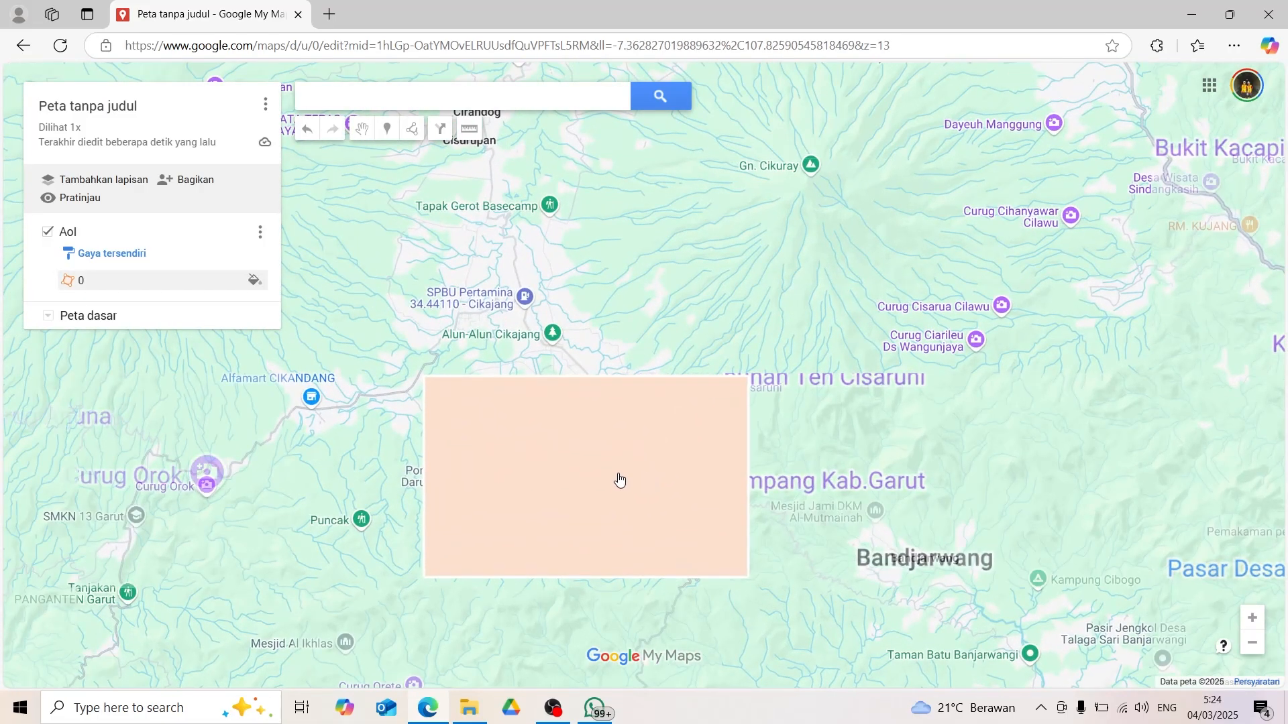
{"action": "scroll", "coordinate": [618, 481], "scroll_direction": "down", "scroll_amount": 1}
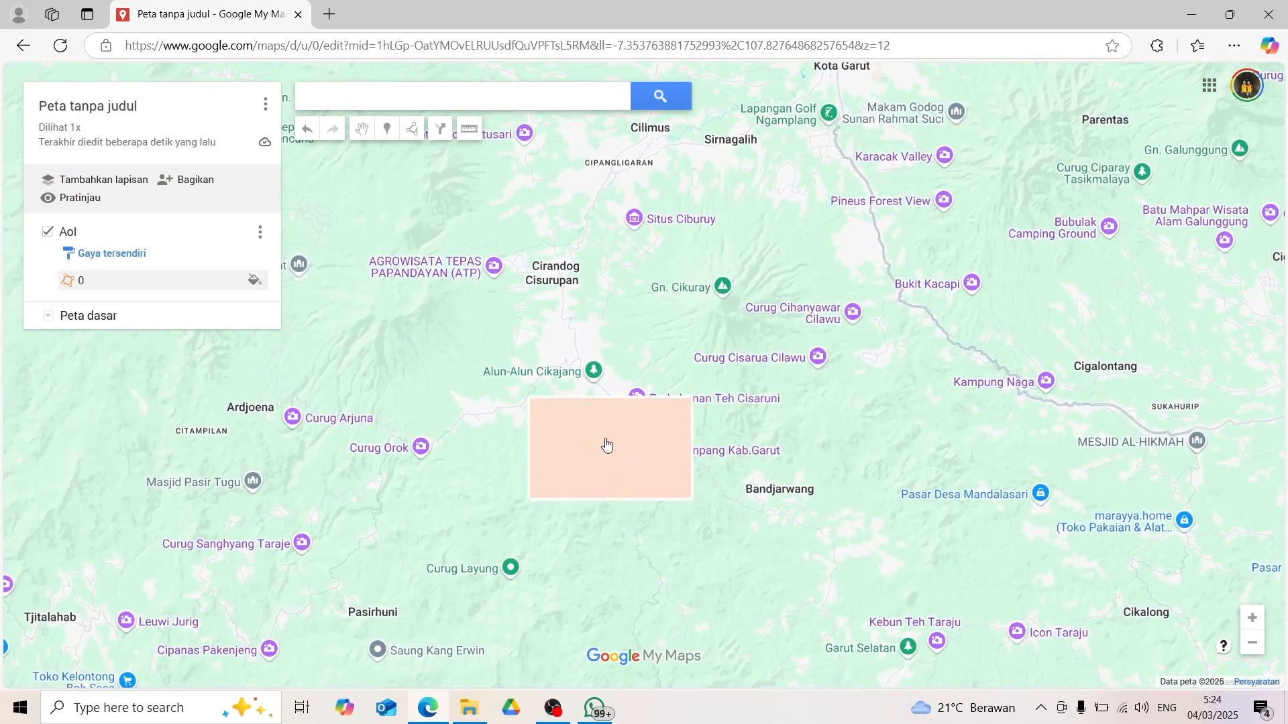
{"action": "scroll", "coordinate": [590, 496], "scroll_direction": "down", "scroll_amount": 1}
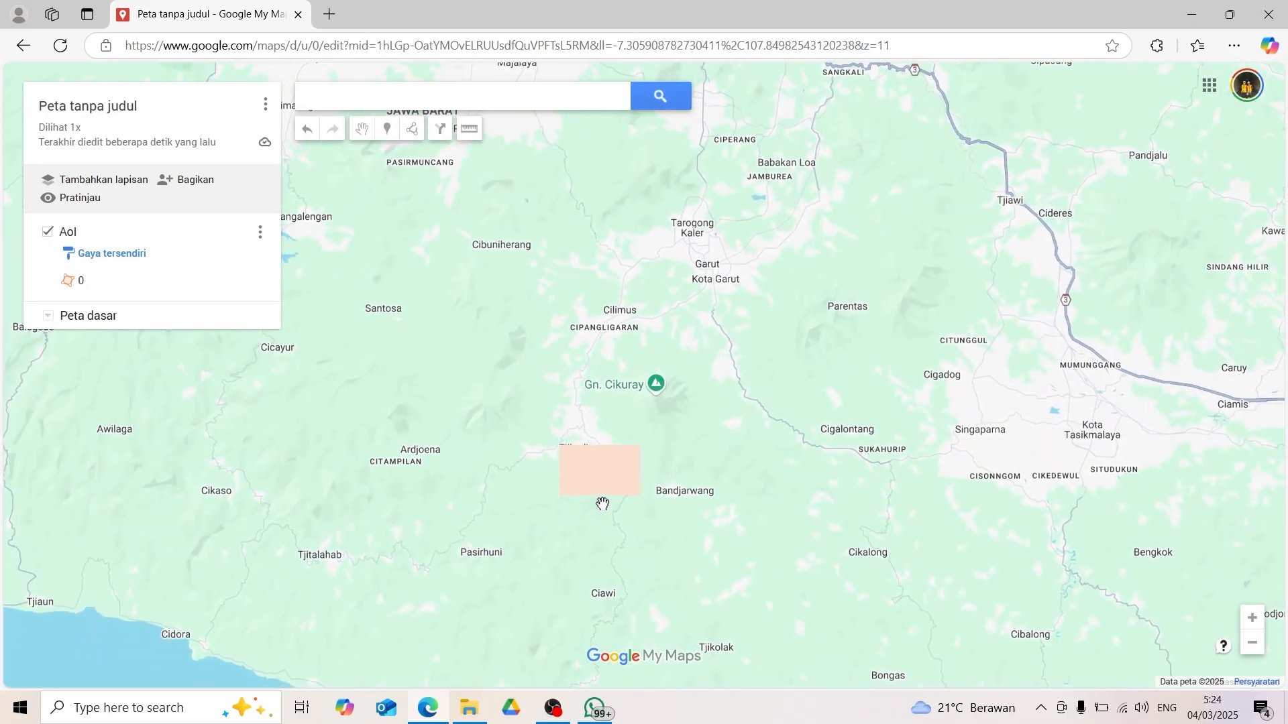
{"action": "scroll", "coordinate": [601, 504], "scroll_direction": "down", "scroll_amount": 1}
{"action": "scroll", "coordinate": [597, 463], "scroll_direction": "up", "scroll_amount": 1}
{"action": "scroll", "coordinate": [550, 419], "scroll_direction": "down", "scroll_amount": 1}
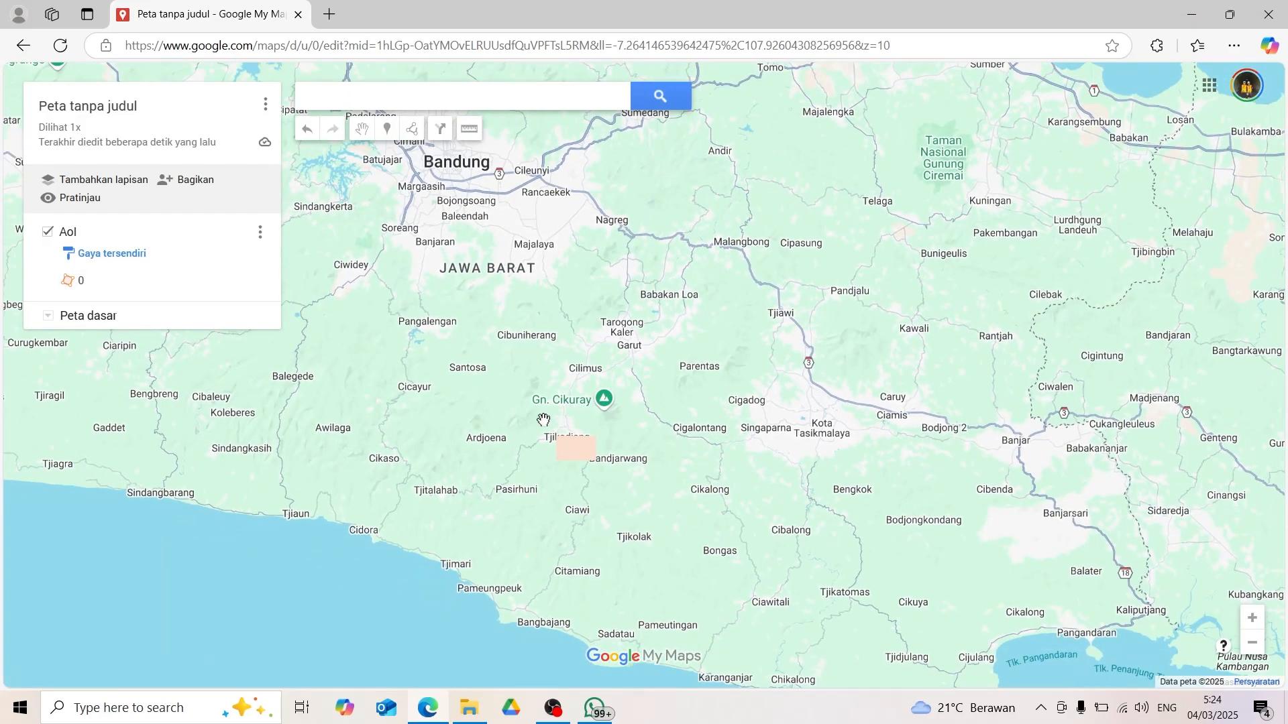
{"action": "scroll", "coordinate": [557, 446], "scroll_direction": "up", "scroll_amount": 1}
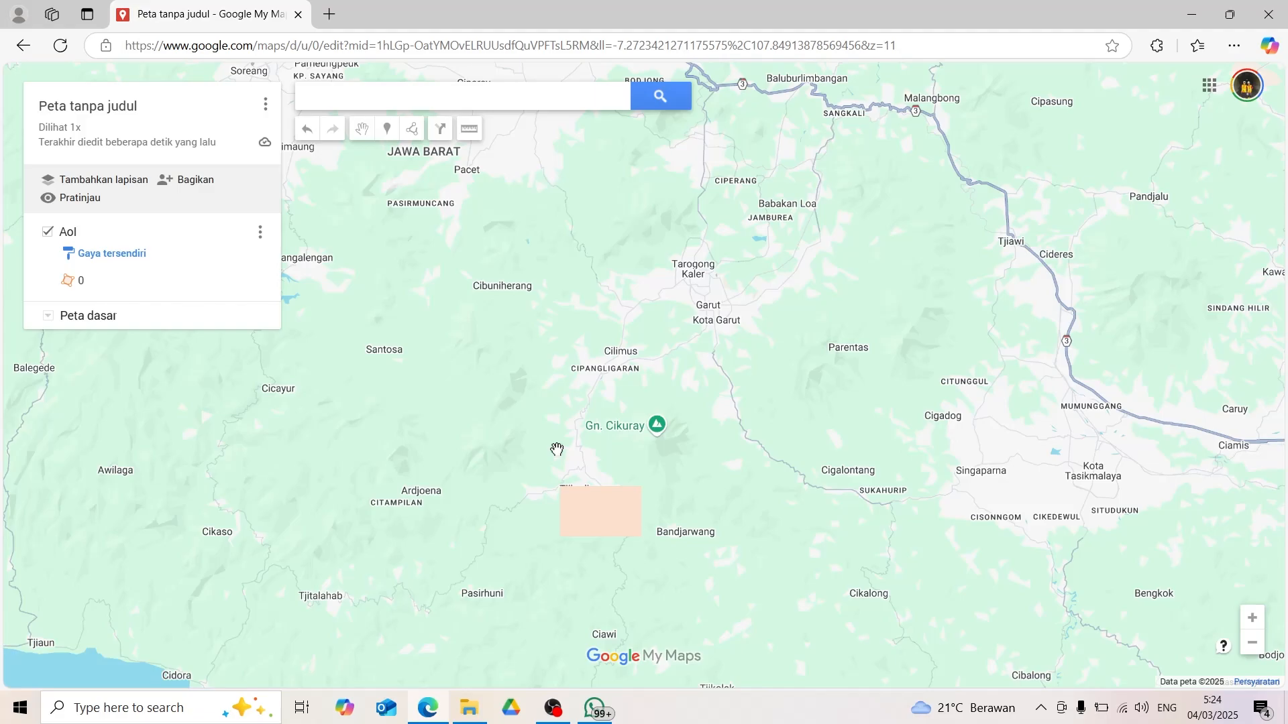
{"action": "left_click_drag", "start_coordinate": [529, 450], "coordinate": [526, 494]}
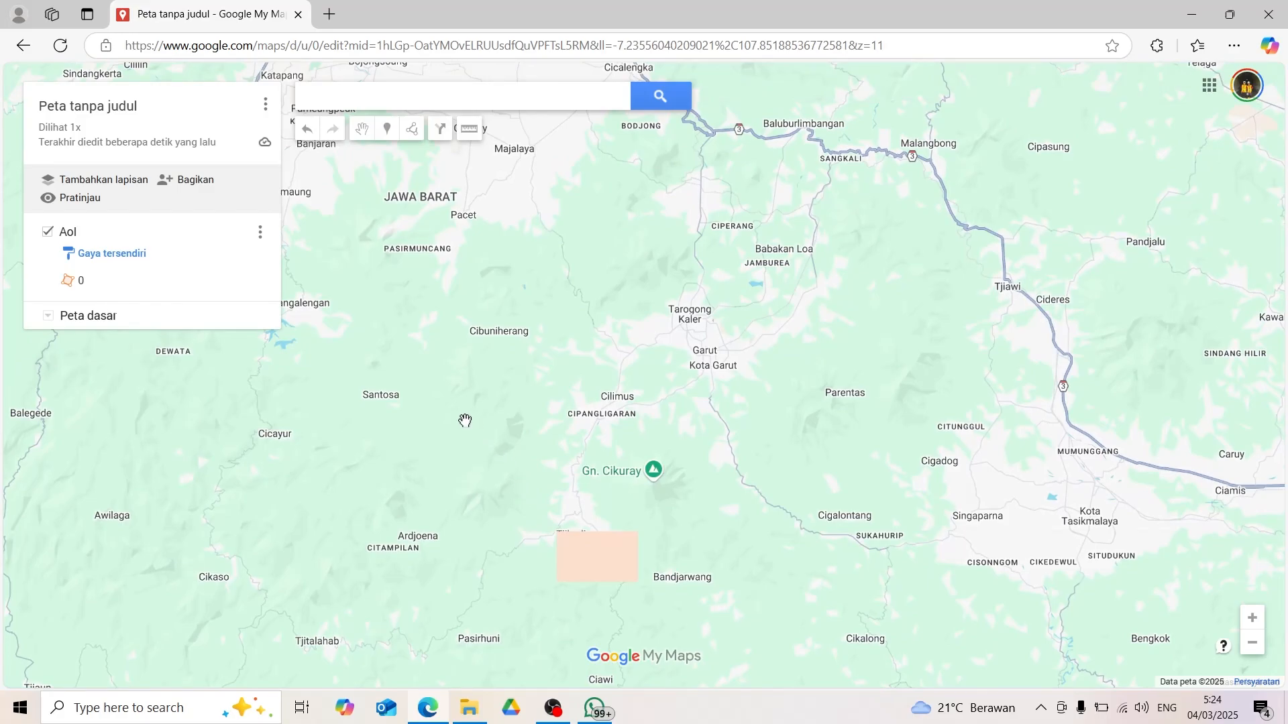
Step: Add a driving directions layer and set starting point A to the Dinas Energi dan Sumber Daya Mineral office found with "ESDM"
{"action": "left_click", "coordinate": [439, 131]}
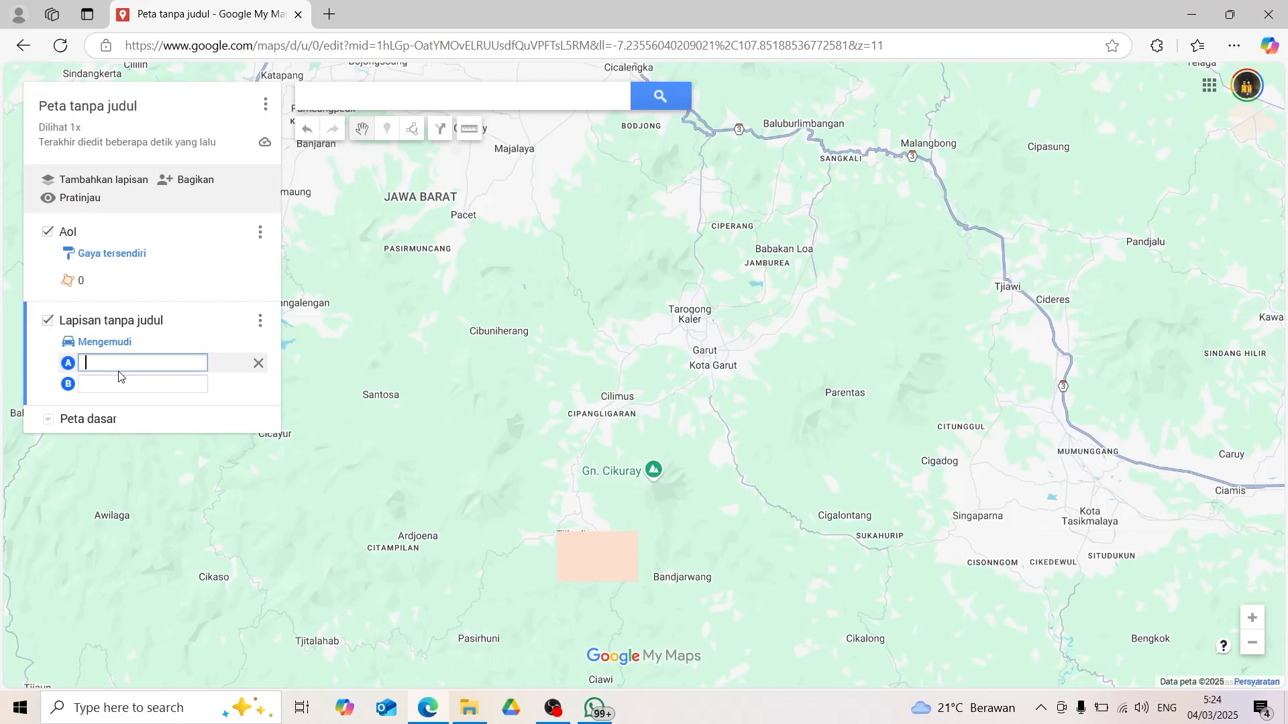
{"action": "type", "text": "ESDM"}
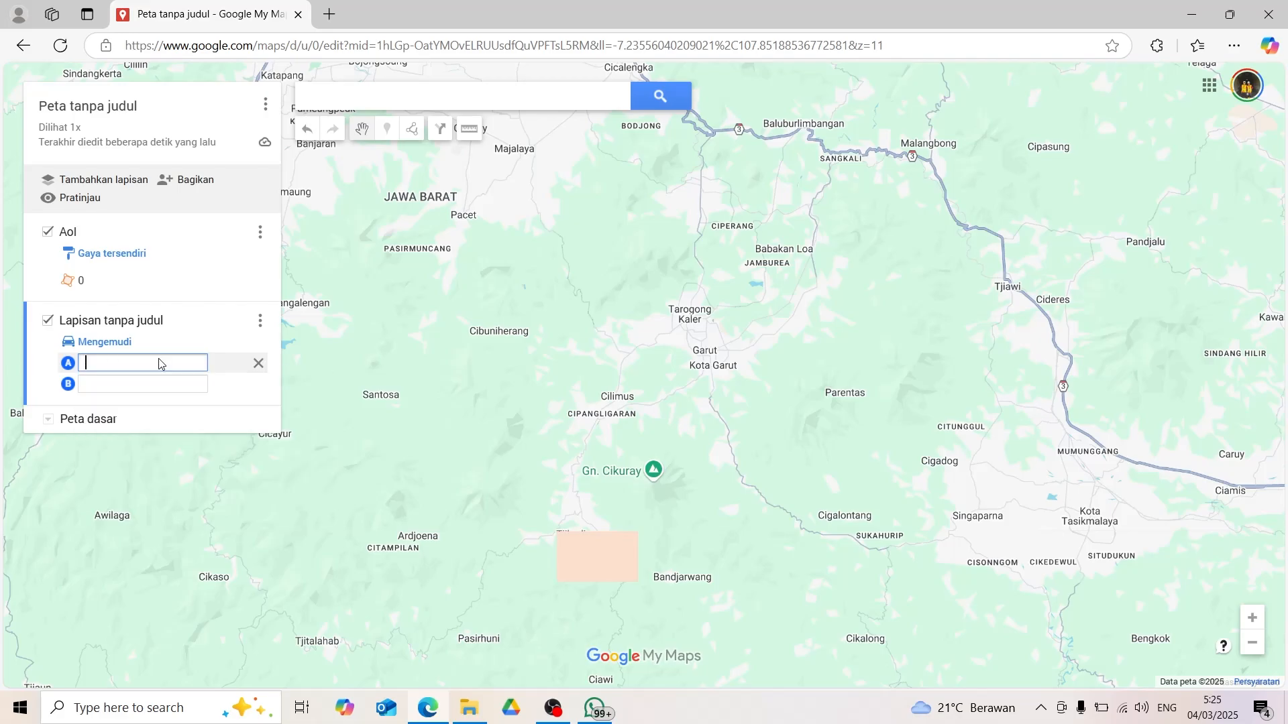
{"action": "type", "text": "ESDM"}
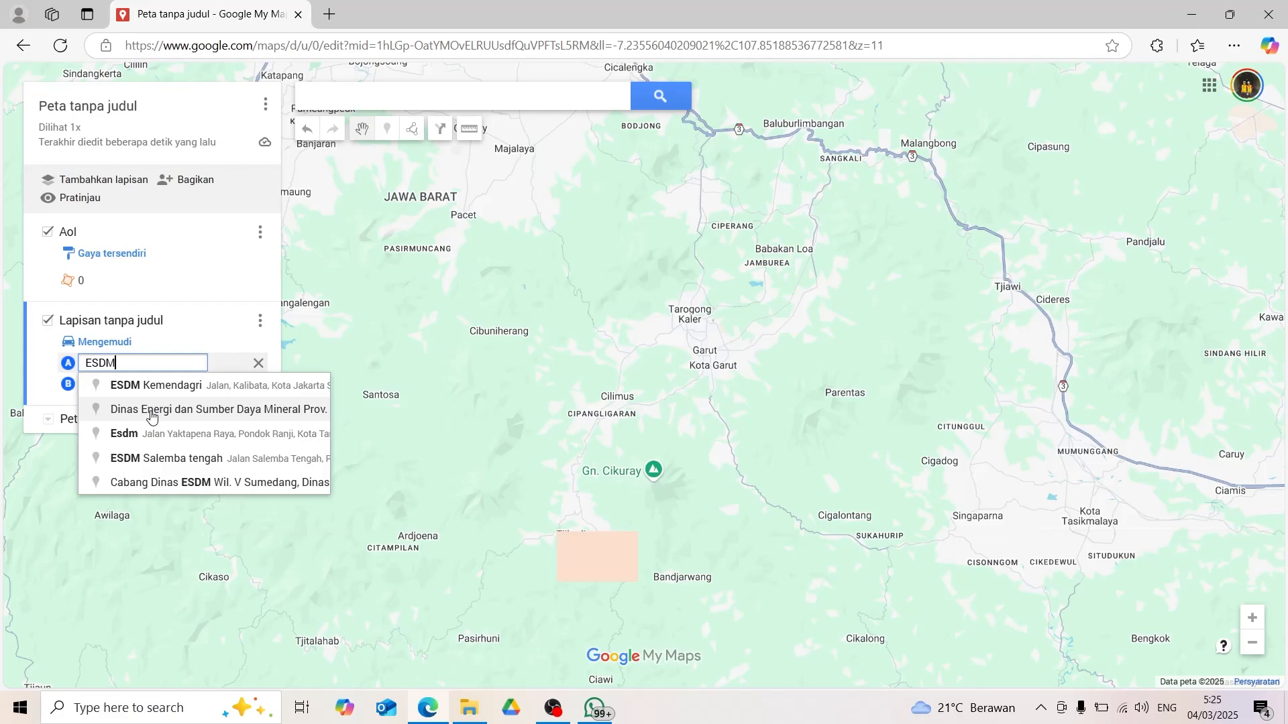
{"action": "left_click", "coordinate": [223, 411]}
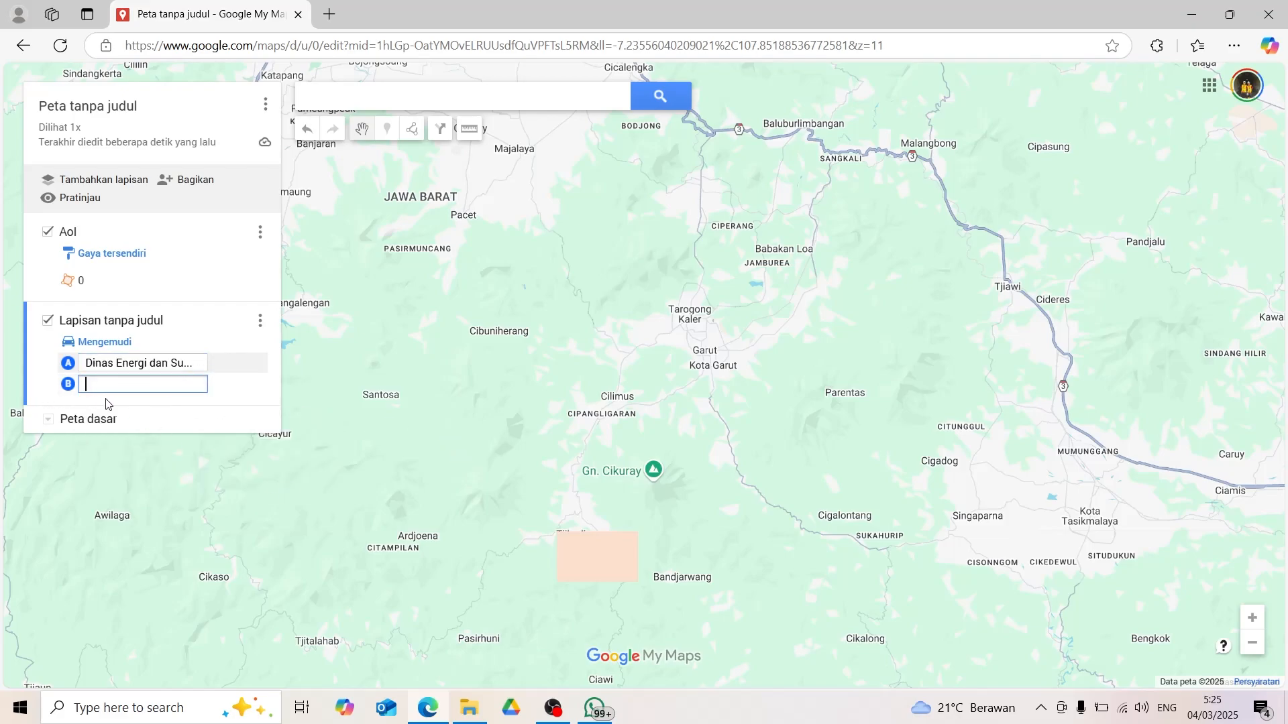
Step: Raise the AoI polygon's transparency to about three quarters of the slider range so the base map shows through
{"action": "scroll", "coordinate": [584, 553], "scroll_direction": "up", "scroll_amount": 3}
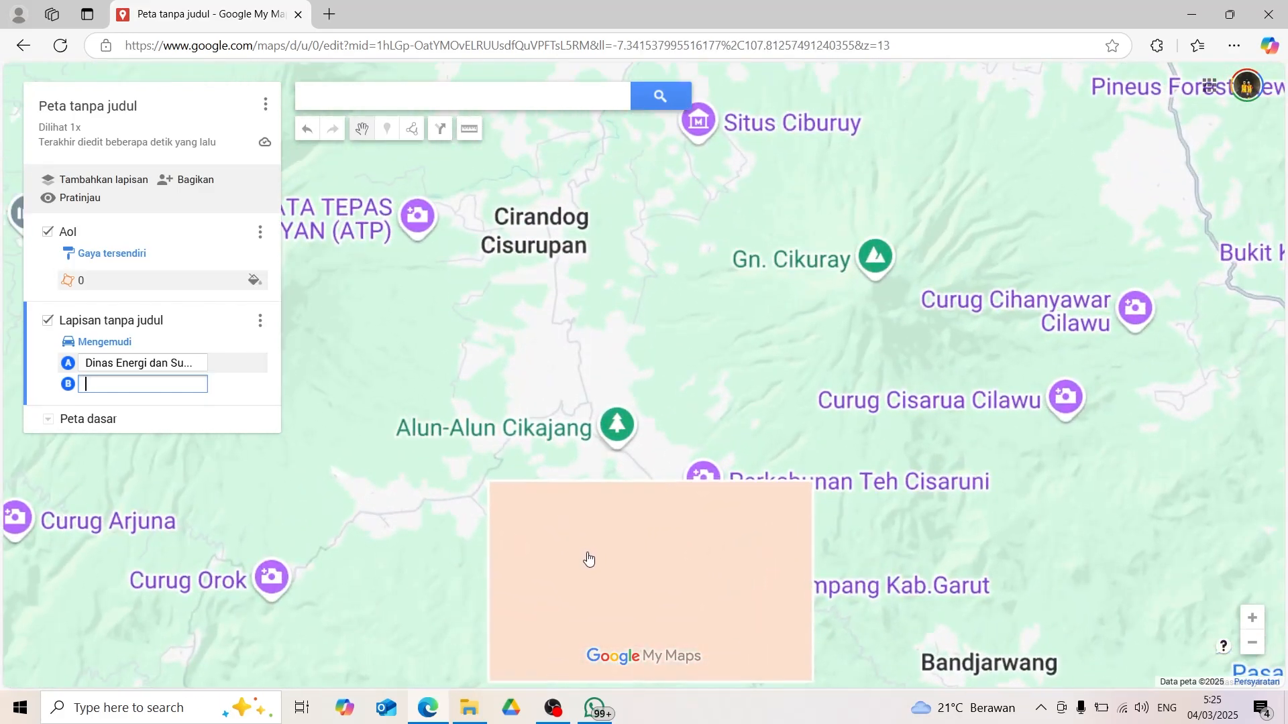
{"action": "scroll", "coordinate": [588, 558], "scroll_direction": "up", "scroll_amount": 1}
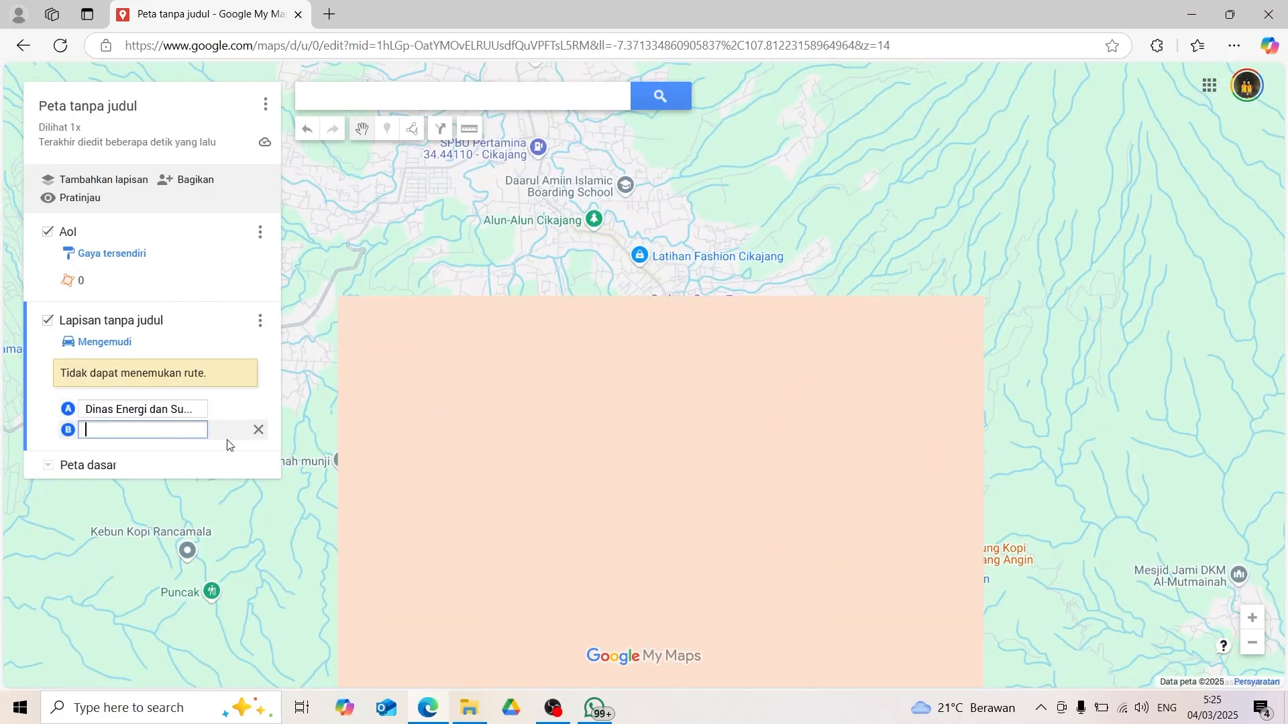
{"action": "scroll", "coordinate": [592, 483], "scroll_direction": "down", "scroll_amount": 1}
{"action": "left_click_drag", "start_coordinate": [606, 489], "coordinate": [586, 431]}
{"action": "scroll", "coordinate": [585, 430], "scroll_direction": "up", "scroll_amount": 1}
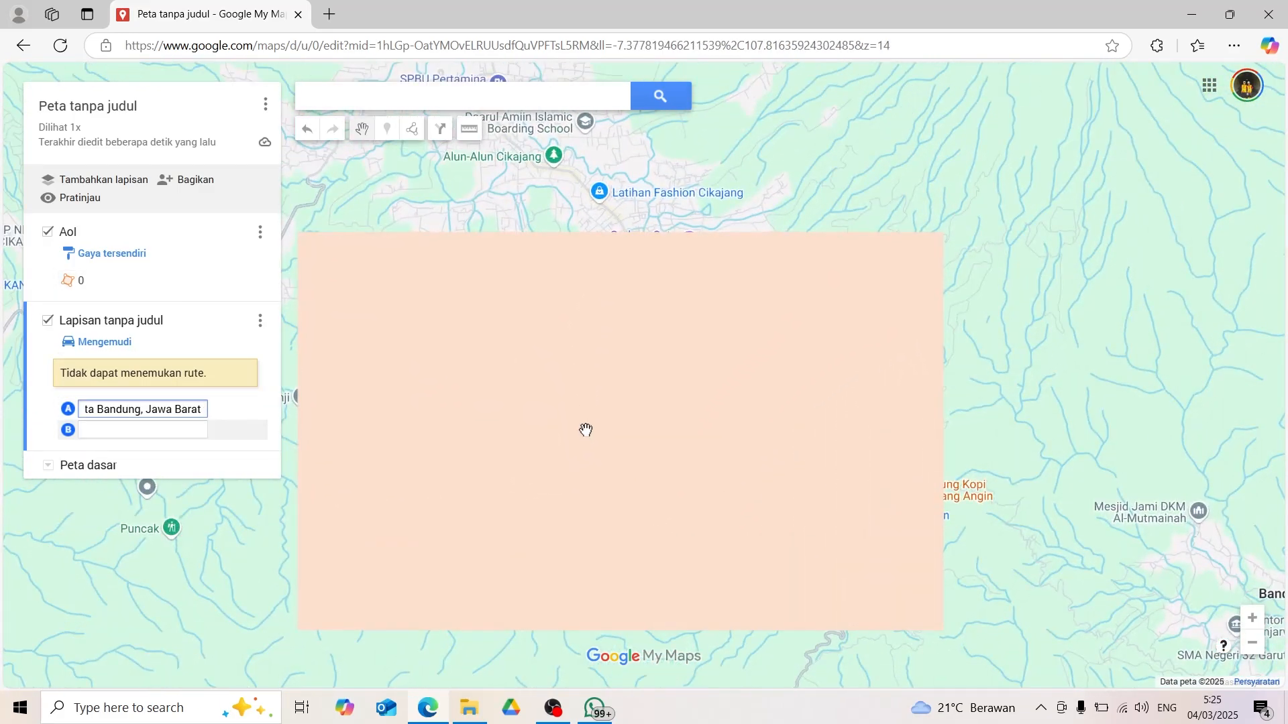
{"action": "left_click", "coordinate": [685, 477]}
{"action": "left_click", "coordinate": [254, 280]}
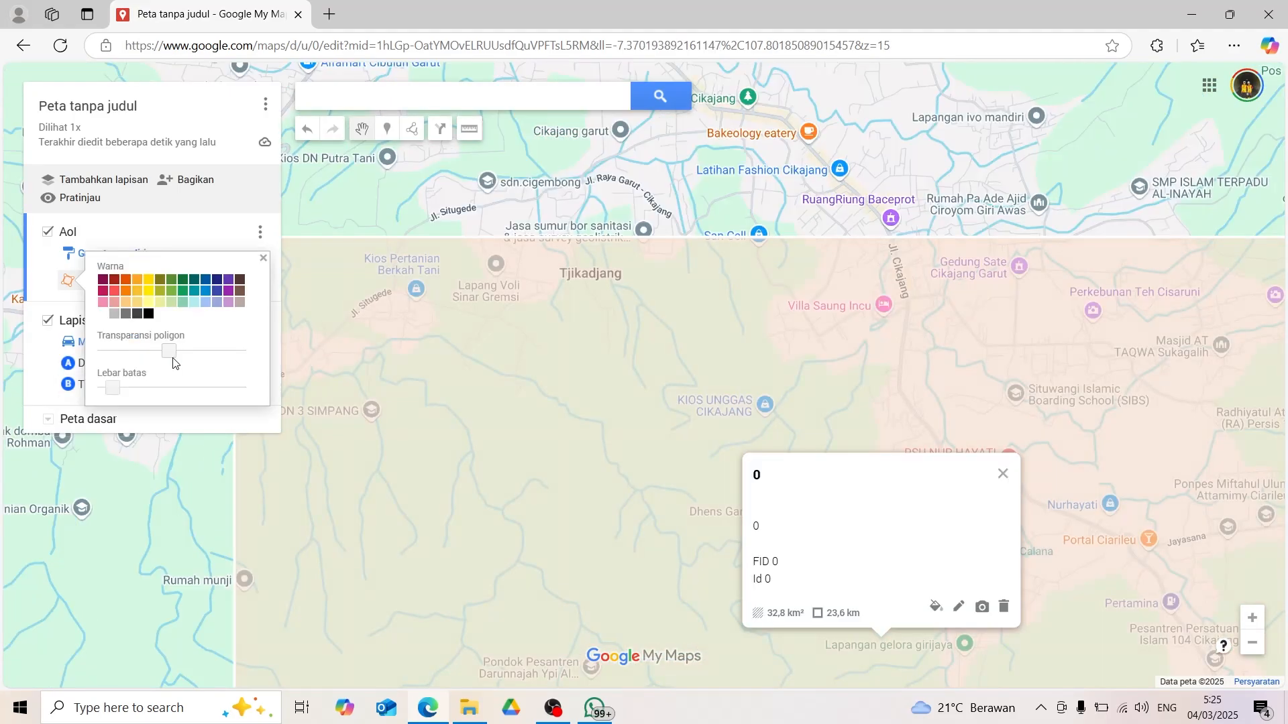
{"action": "mouse_move", "coordinate": [172, 358]}
{"action": "left_mouse_down"}
{"action": "mouse_move", "coordinate": [101, 352]}
{"action": "mouse_move", "coordinate": [186, 352]}
{"action": "left_mouse_up"}
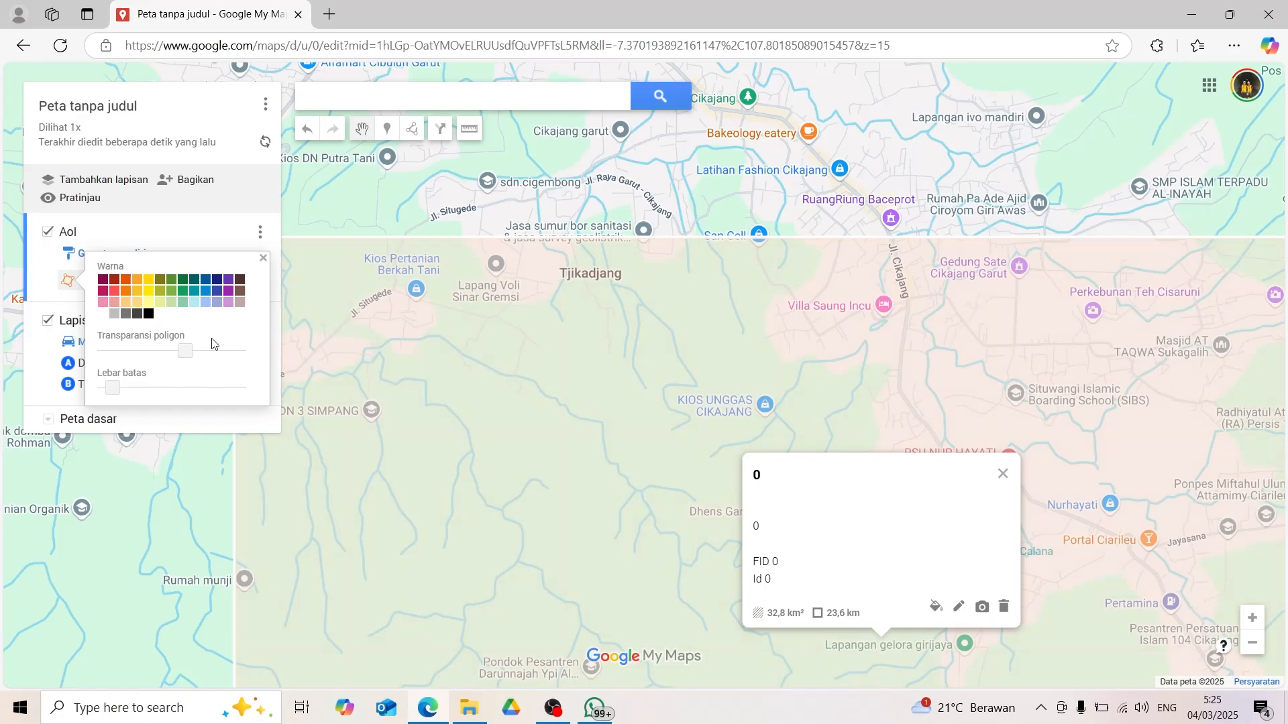
{"action": "left_click", "coordinate": [262, 259]}
{"action": "left_click", "coordinate": [253, 280]}
{"action": "left_click_drag", "start_coordinate": [188, 357], "coordinate": [212, 360]}
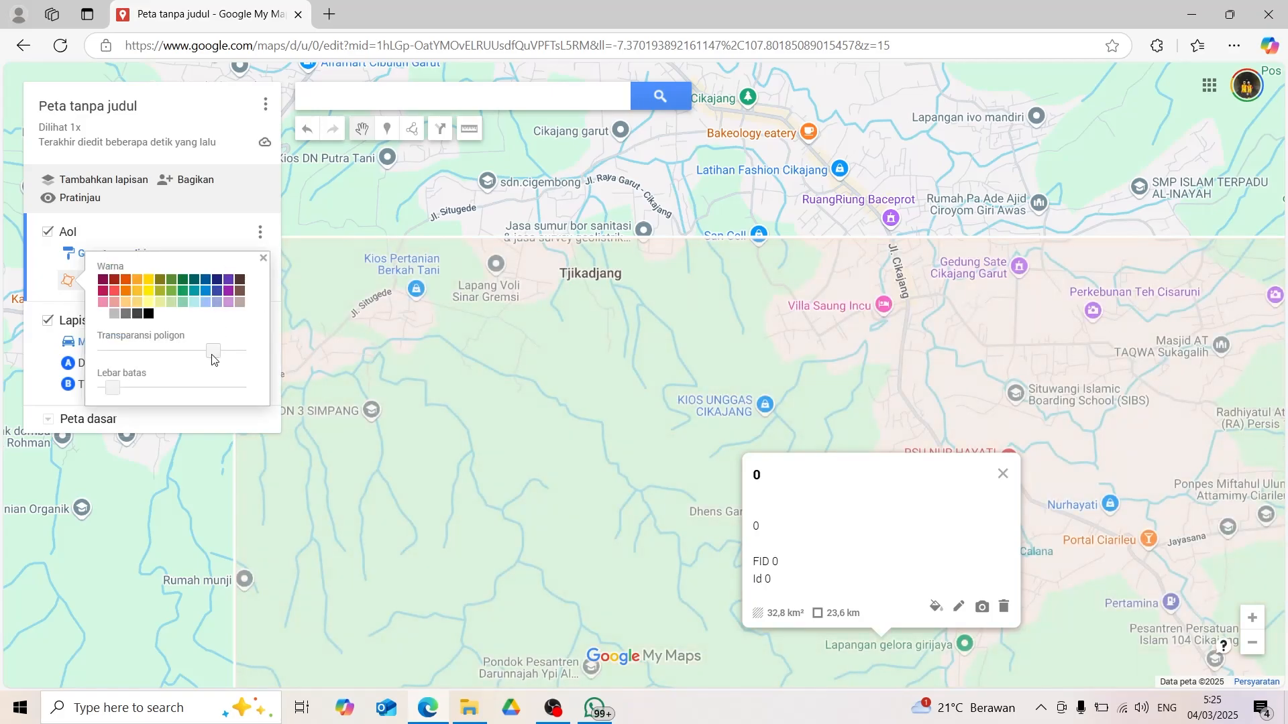
{"action": "left_click", "coordinate": [262, 258]}
{"action": "left_click", "coordinate": [341, 292]}
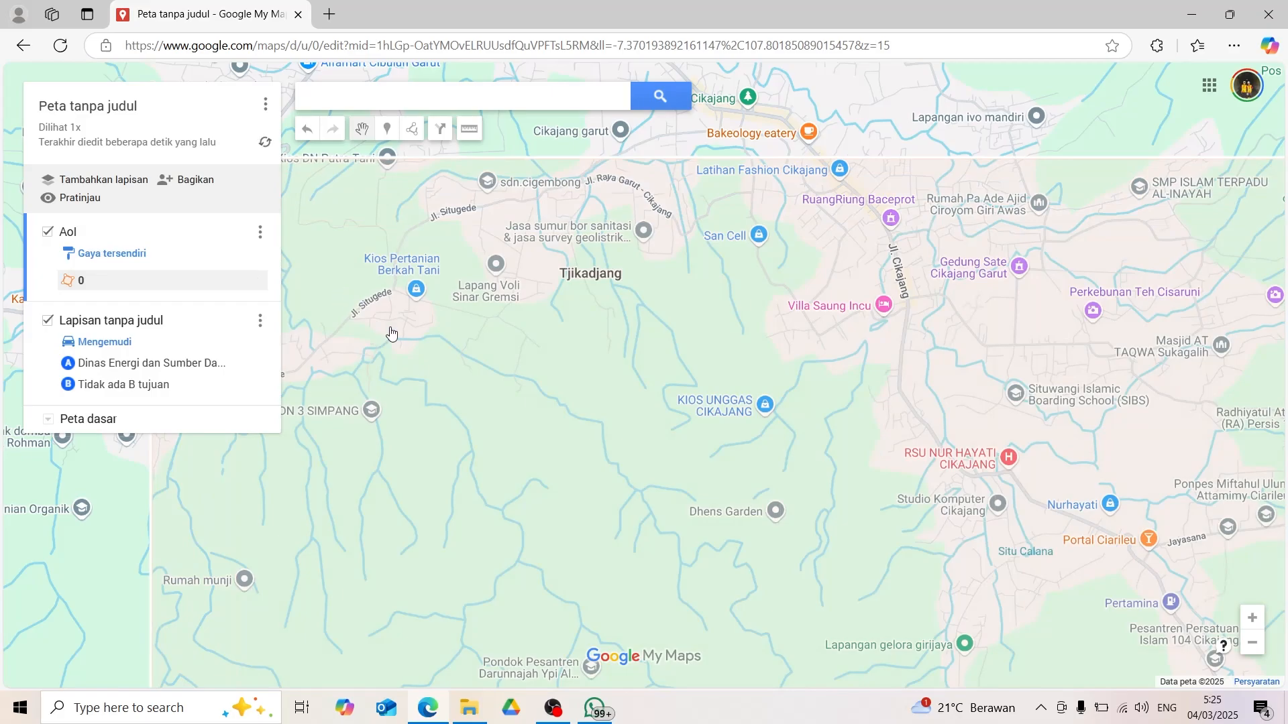
Step: Find a landmark inside the AoI area and set route destination B to RSU NUR HAYATI CIKAJANG
{"action": "left_click", "coordinate": [728, 99]}
{"action": "scroll", "coordinate": [784, 257], "scroll_direction": "down", "scroll_amount": 1}
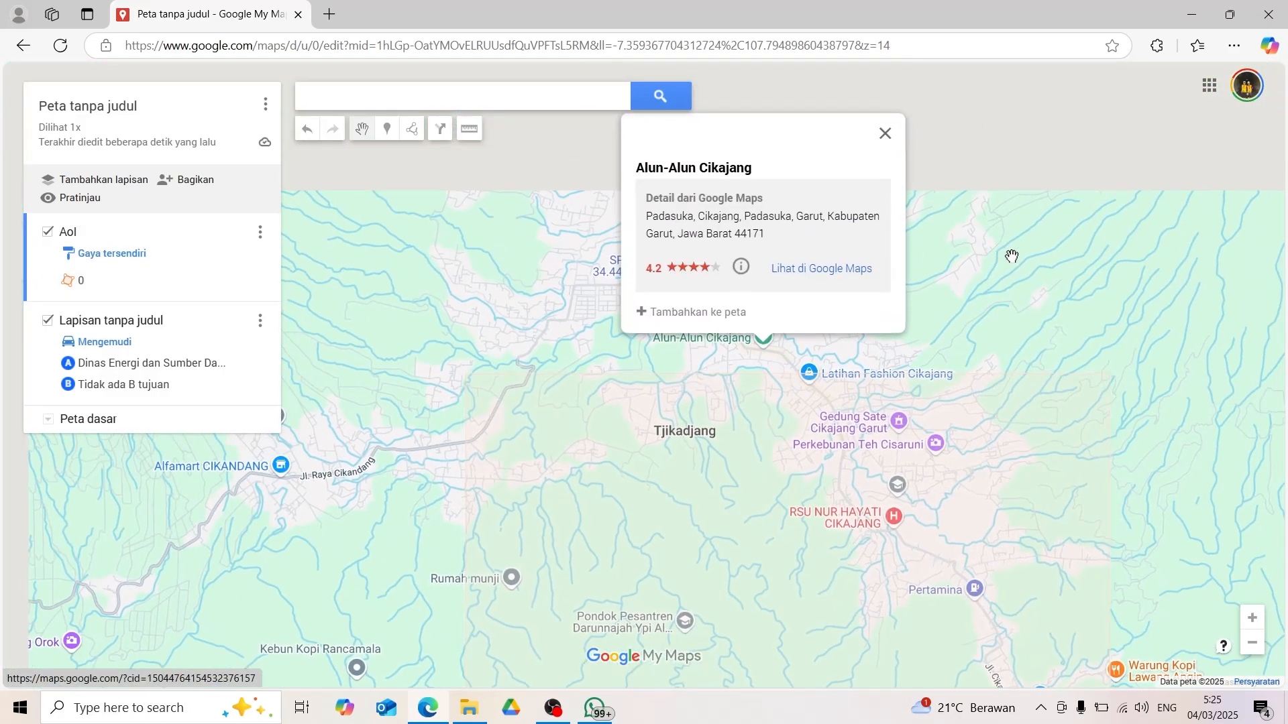
{"action": "left_click_drag", "start_coordinate": [1023, 288], "coordinate": [977, 190]}
{"action": "left_click_drag", "start_coordinate": [1110, 379], "coordinate": [1072, 313]}
{"action": "scroll", "coordinate": [878, 447], "scroll_direction": "up", "scroll_amount": 1}
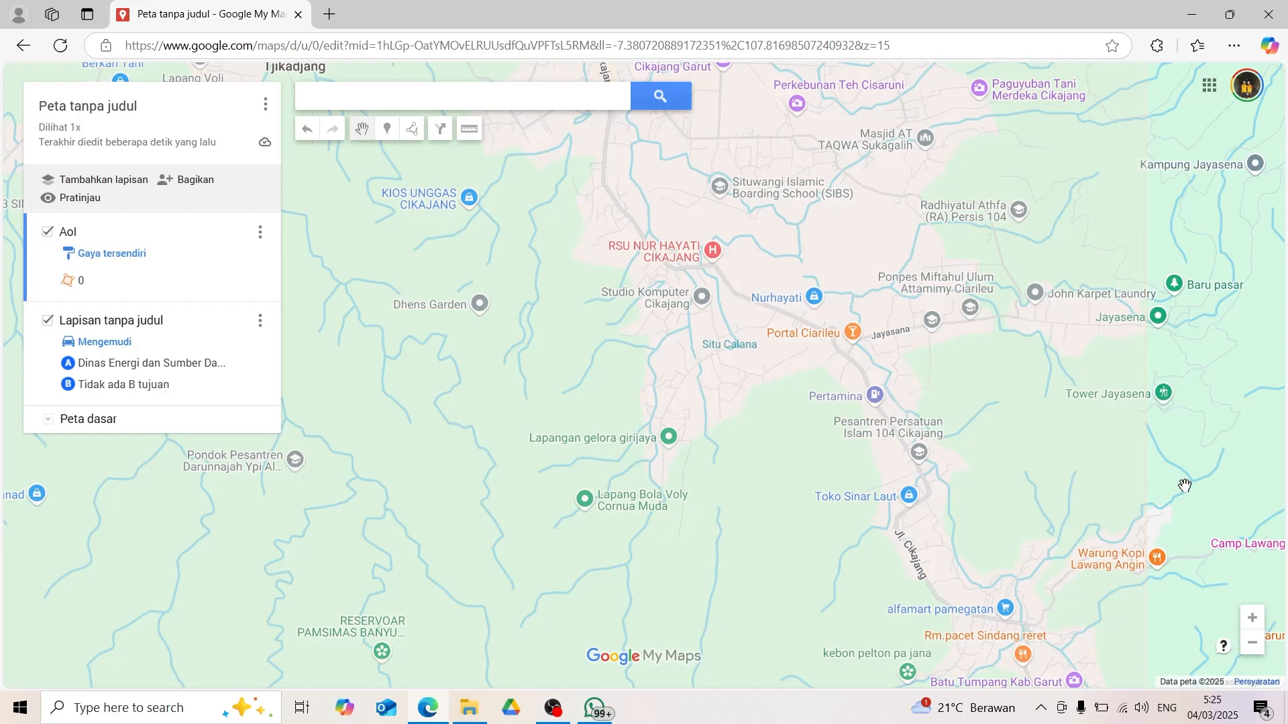
{"action": "left_click_drag", "start_coordinate": [1217, 476], "coordinate": [1245, 369]}
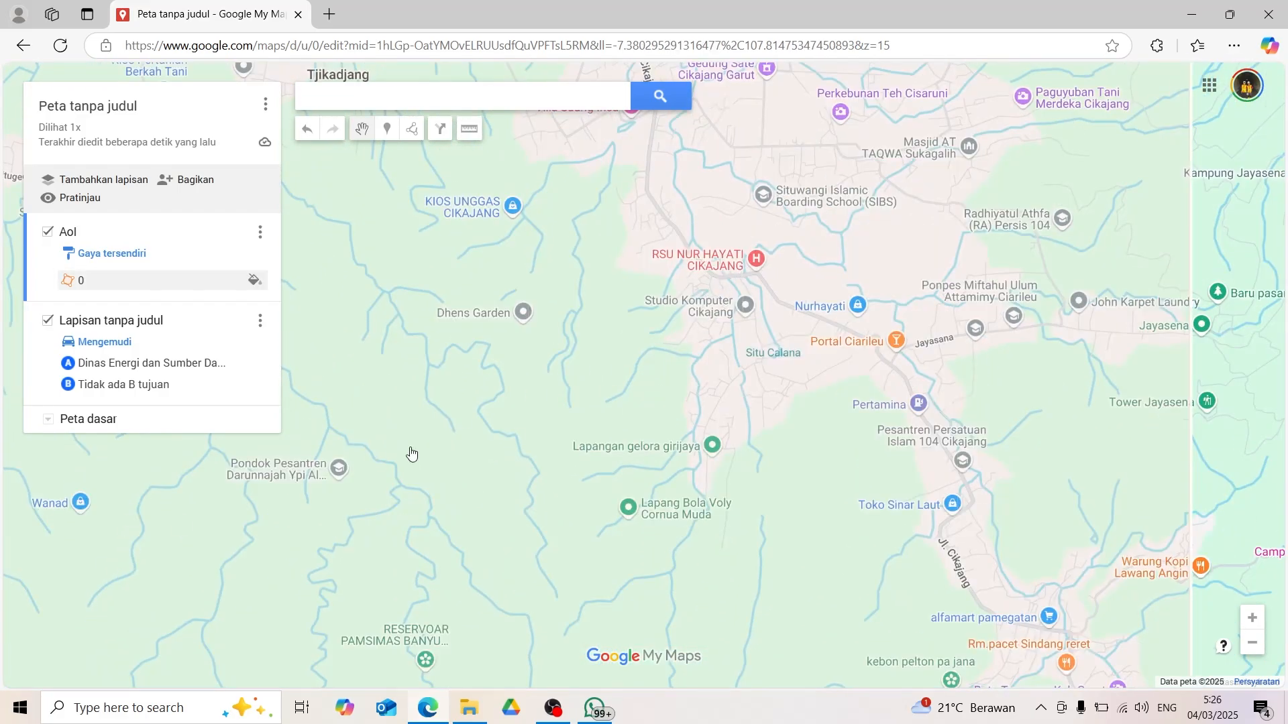
{"action": "left_click", "coordinate": [105, 385]}
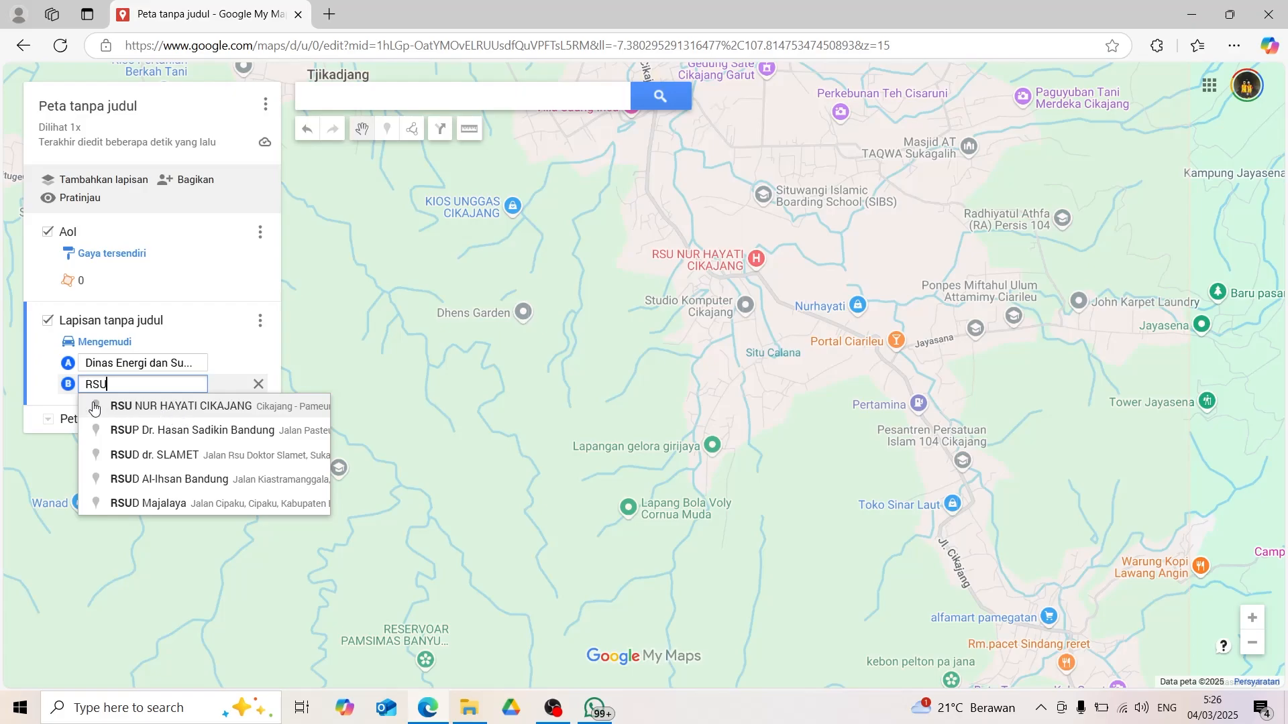
{"action": "left_click", "coordinate": [140, 407]}
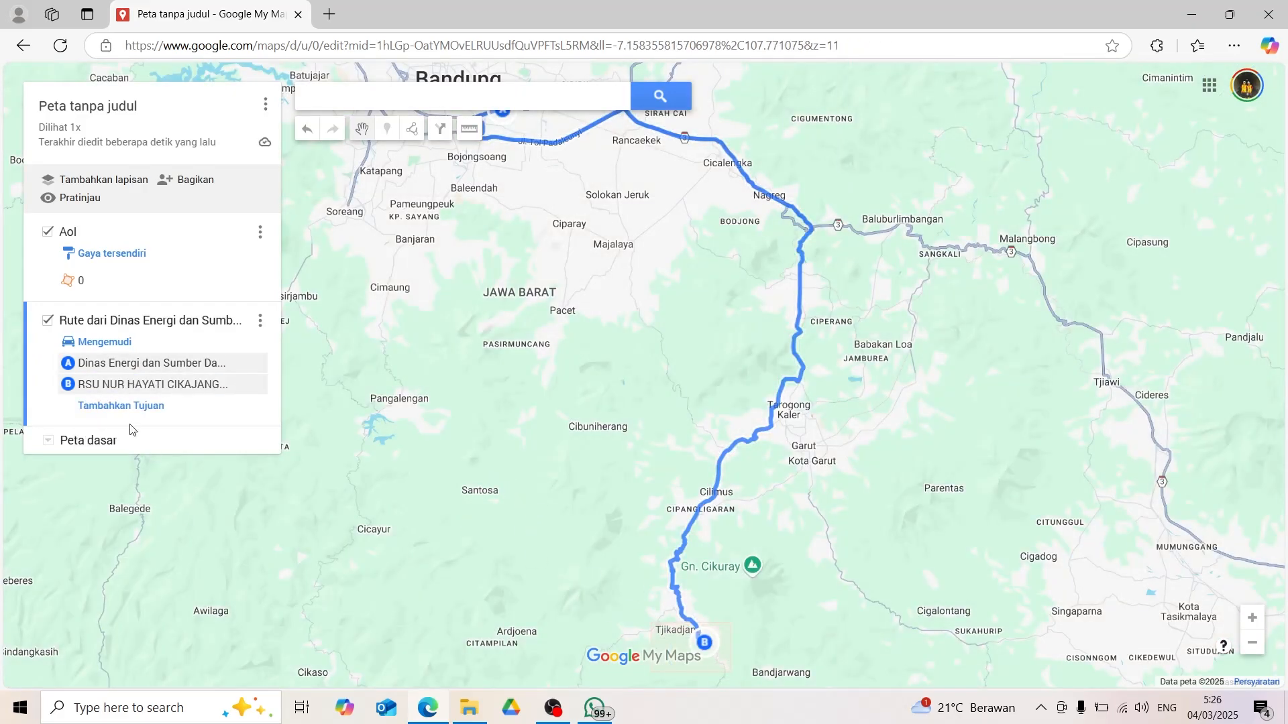
Step: Inspect the driving route from point A in Bandung to point B in Cikajang
{"action": "left_click_drag", "start_coordinate": [511, 398], "coordinate": [511, 427]}
{"action": "left_click_drag", "start_coordinate": [442, 226], "coordinate": [433, 276]}
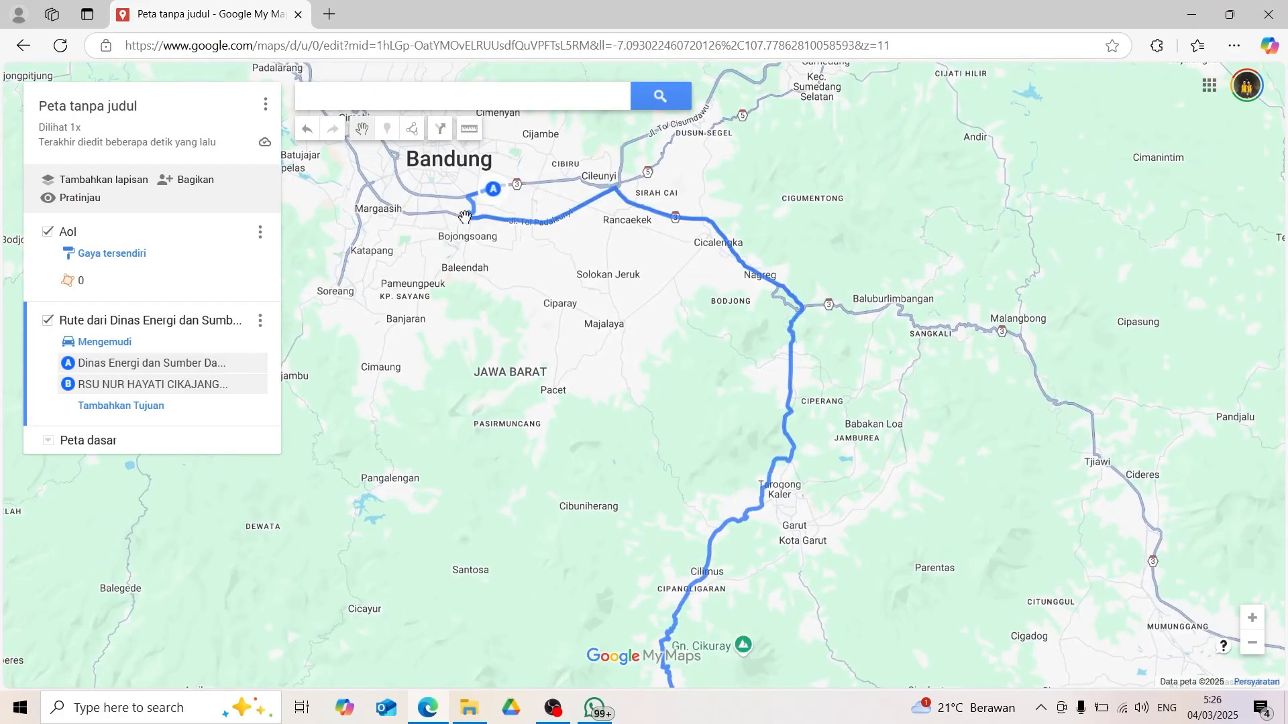
{"action": "left_click_drag", "start_coordinate": [562, 522], "coordinate": [552, 394]}
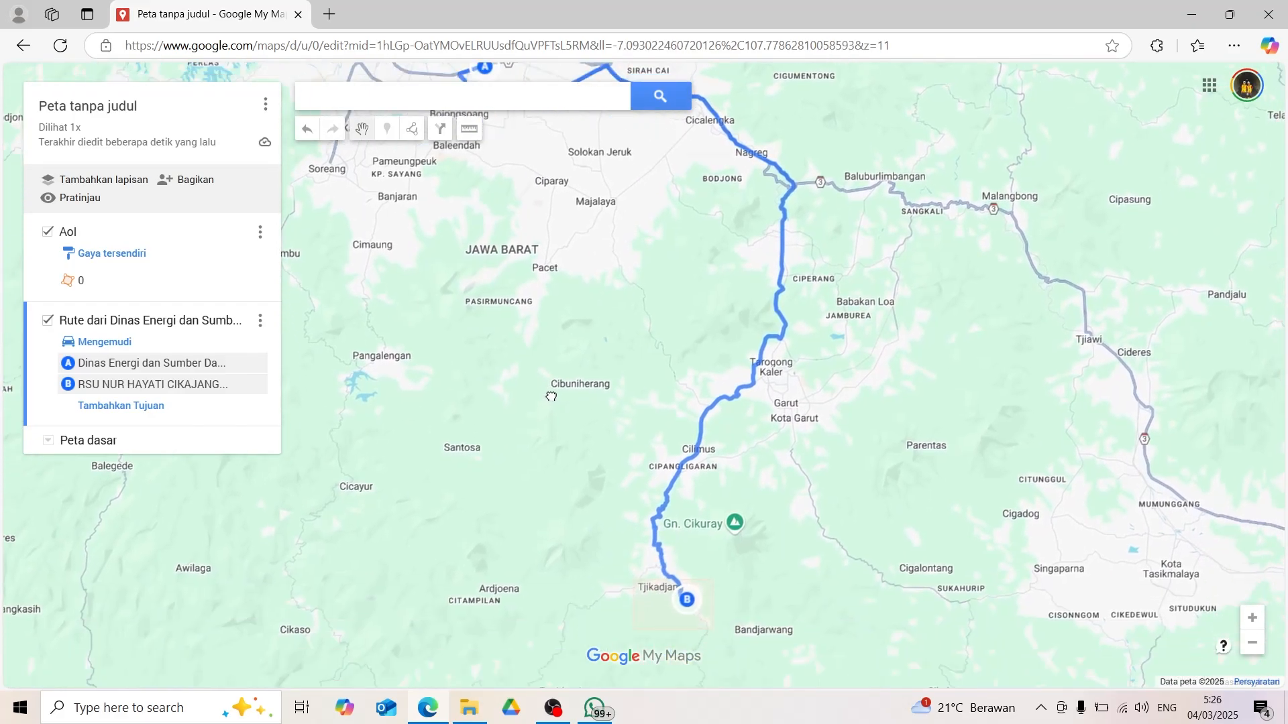
Step: Move the AoI polygon from the Cikajang area northwest to the area just south of Gn. Papandayan
{"action": "left_click_drag", "start_coordinate": [627, 565], "coordinate": [642, 402]}
{"action": "scroll", "coordinate": [642, 402], "scroll_direction": "up", "scroll_amount": 2}
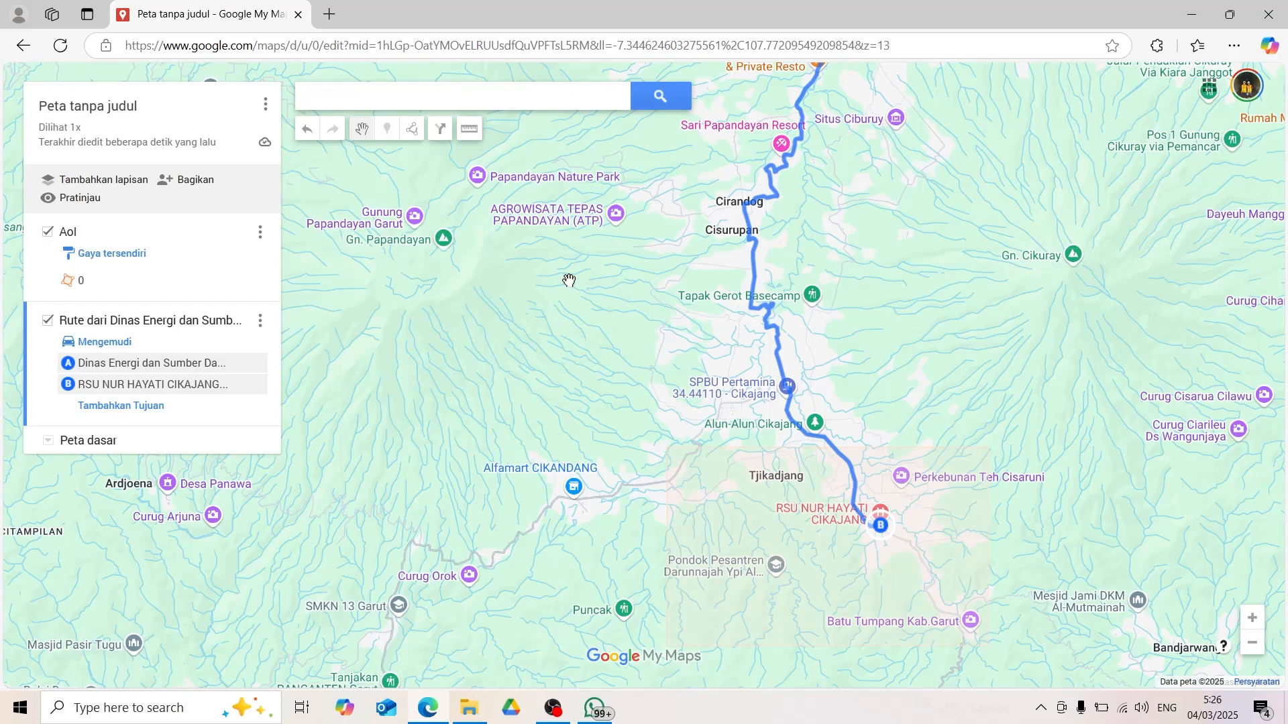
{"action": "left_click", "coordinate": [933, 577]}
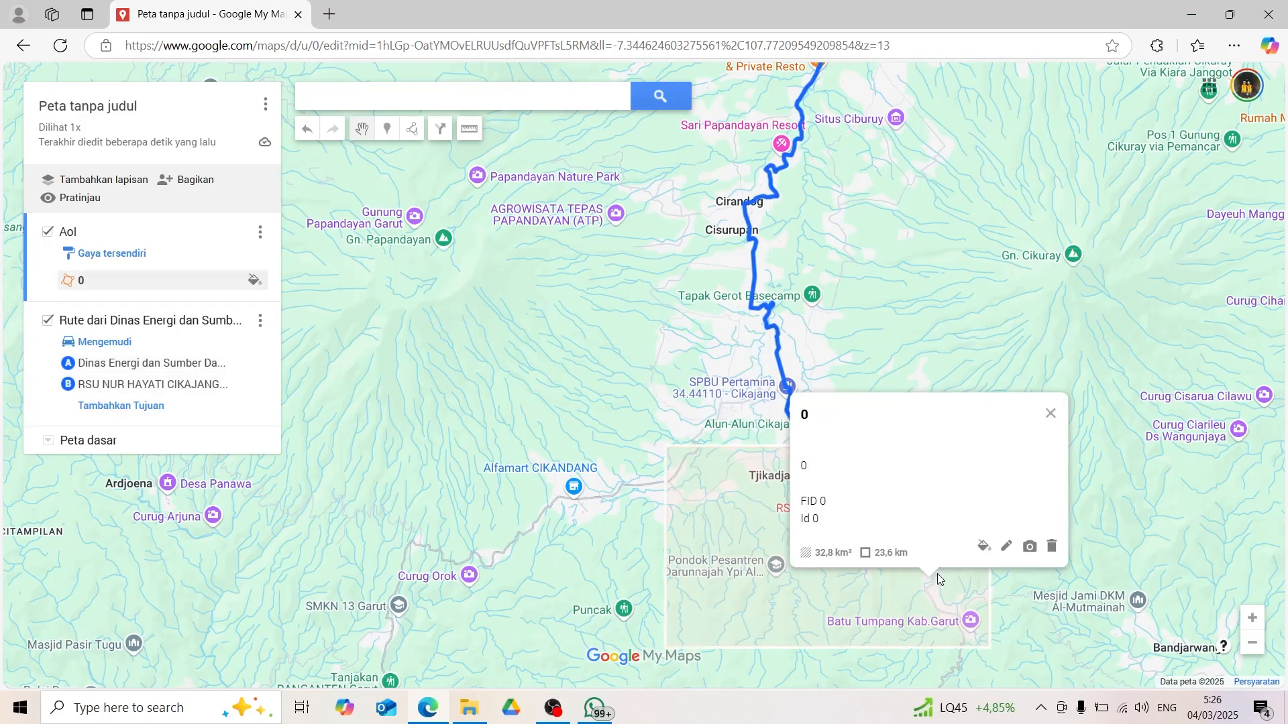
{"action": "left_click_drag", "start_coordinate": [990, 595], "coordinate": [910, 537]}
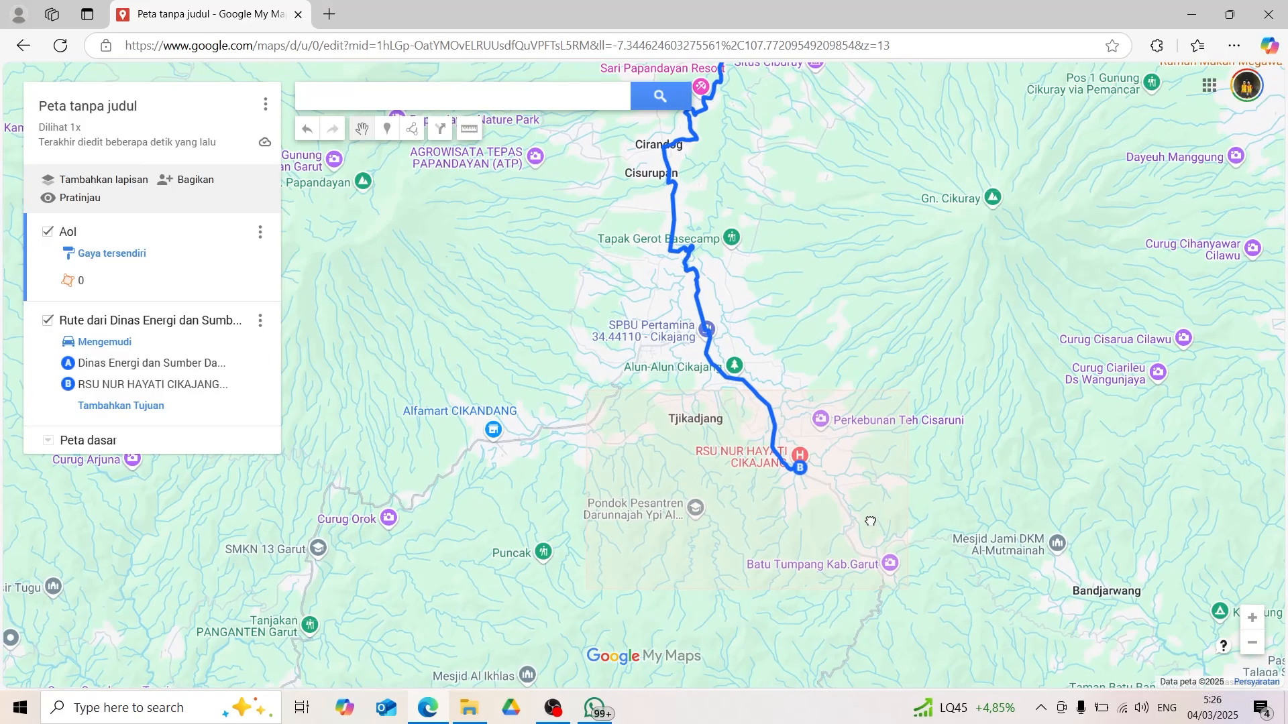
{"action": "left_click", "coordinate": [822, 527]}
{"action": "left_click_drag", "start_coordinate": [821, 536], "coordinate": [478, 349]}
{"action": "left_click_drag", "start_coordinate": [448, 438], "coordinate": [629, 539]}
{"action": "left_click_drag", "start_coordinate": [560, 363], "coordinate": [574, 379]}
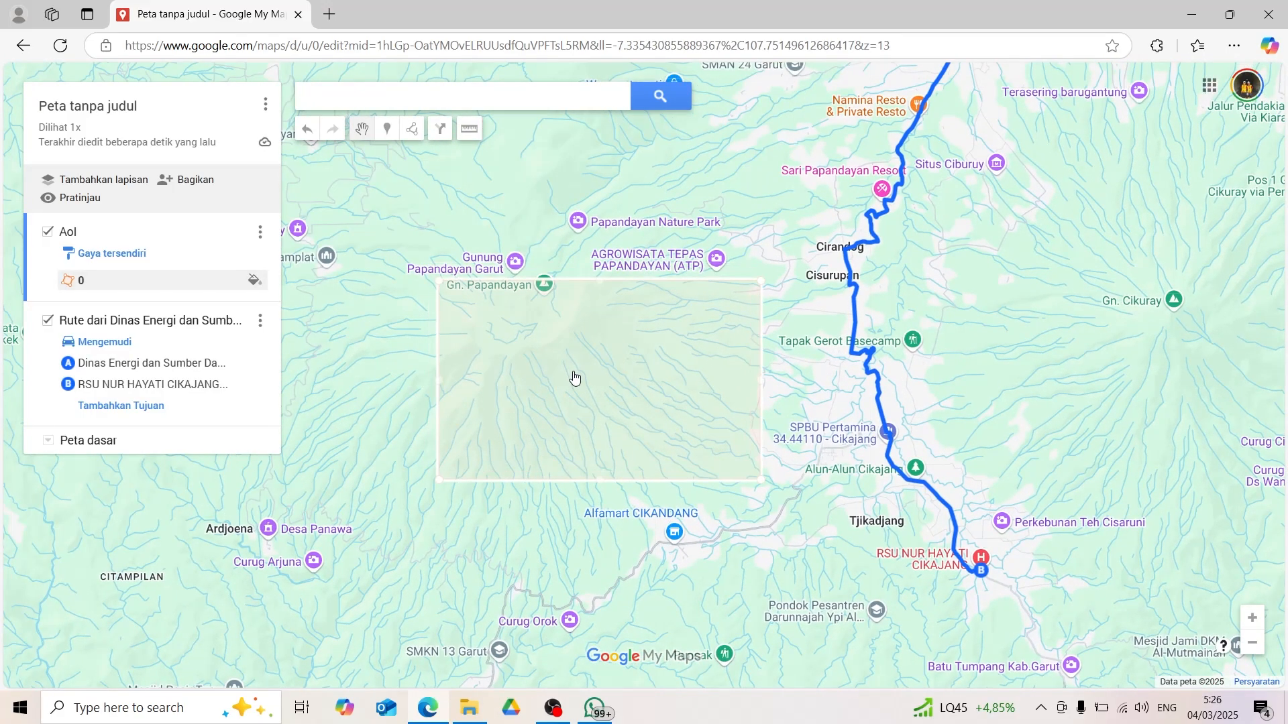
Step: Find a landmark beside the relocated AoI polygon and change route destination B to Kawah Papandayan in Sirnajaya, Kabupaten Garut
{"action": "scroll", "coordinate": [679, 382], "scroll_direction": "up", "scroll_amount": 2}
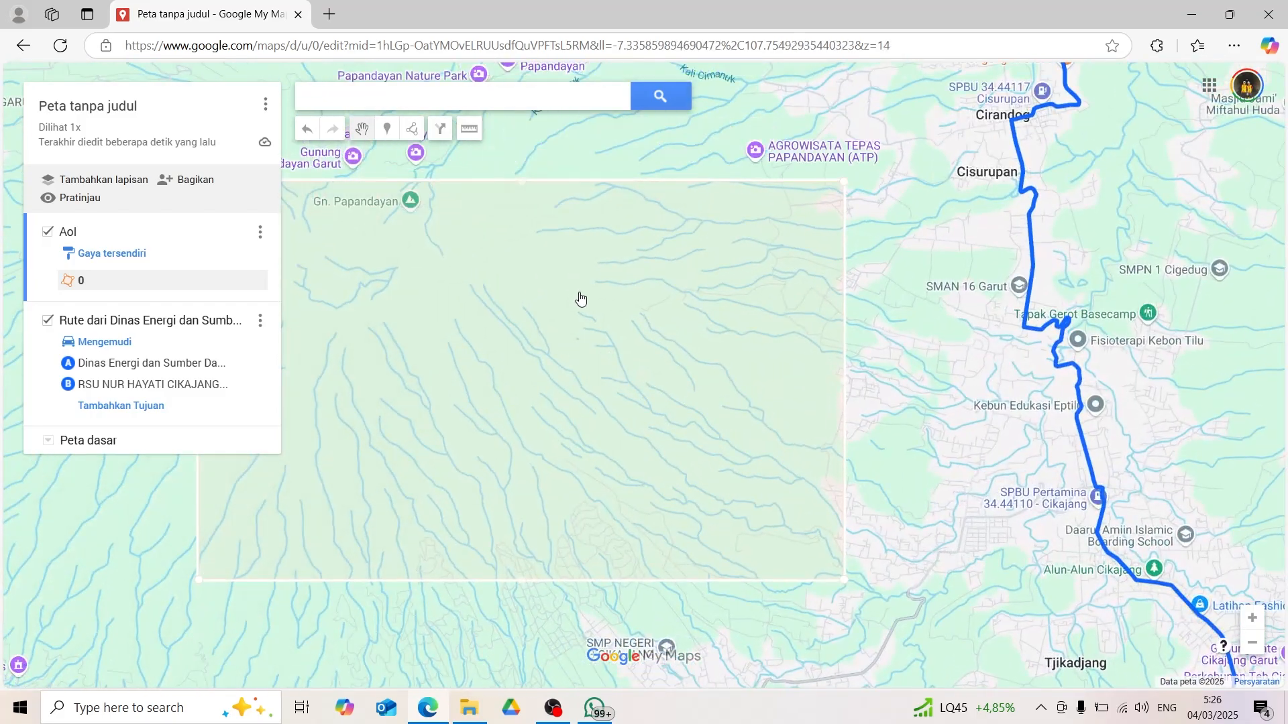
{"action": "left_click_drag", "start_coordinate": [885, 287], "coordinate": [937, 348]}
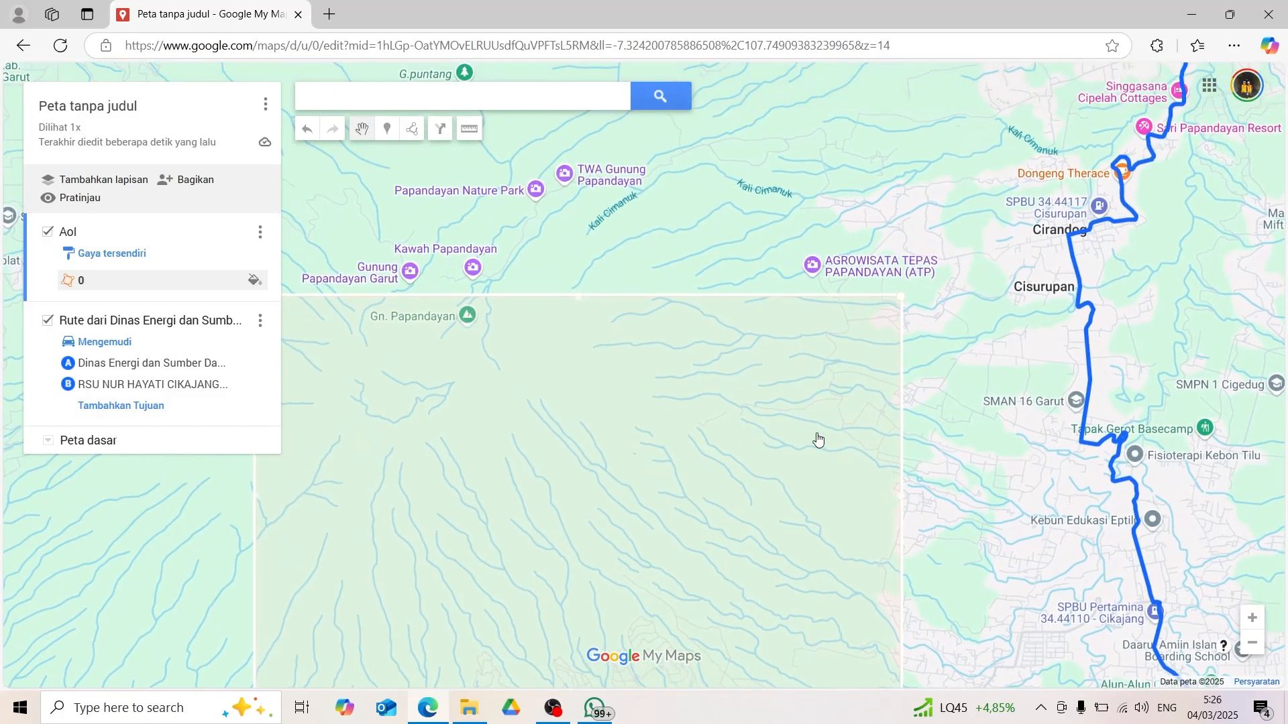
{"action": "scroll", "coordinate": [919, 501], "scroll_direction": "down", "scroll_amount": 2}
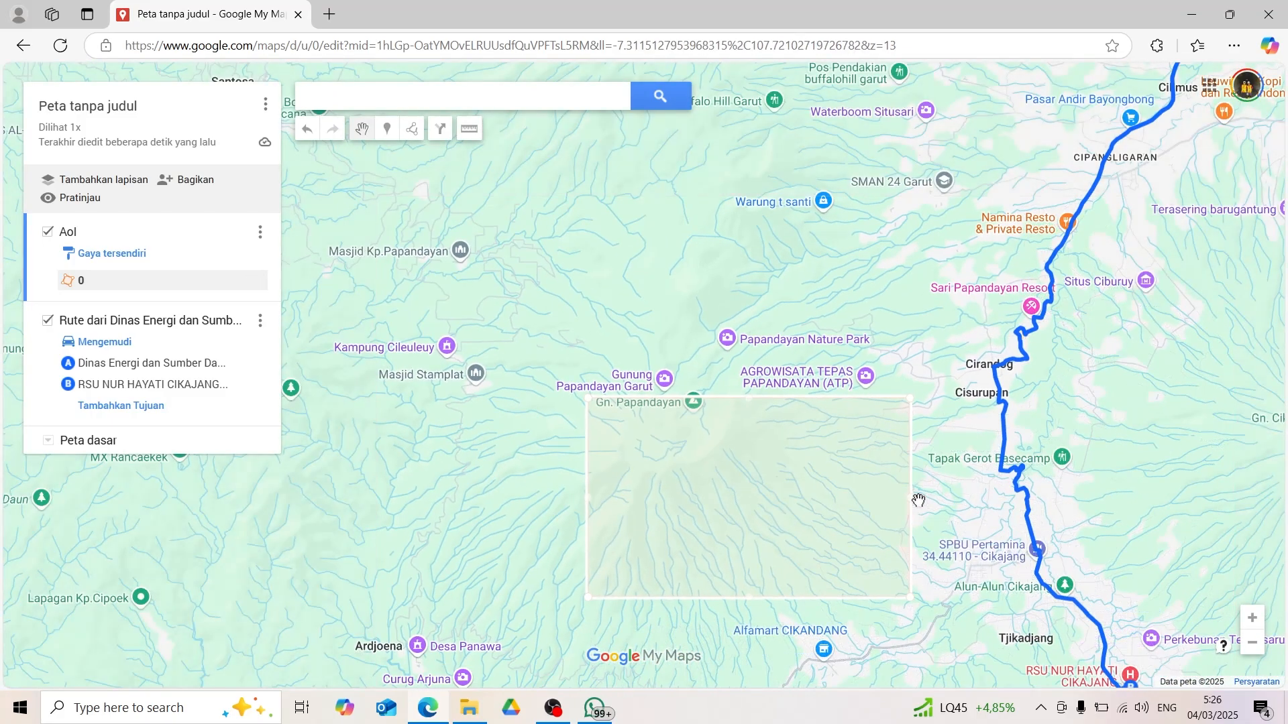
{"action": "scroll", "coordinate": [921, 500], "scroll_direction": "up", "scroll_amount": 1}
{"action": "left_click_drag", "start_coordinate": [971, 523], "coordinate": [1032, 483]}
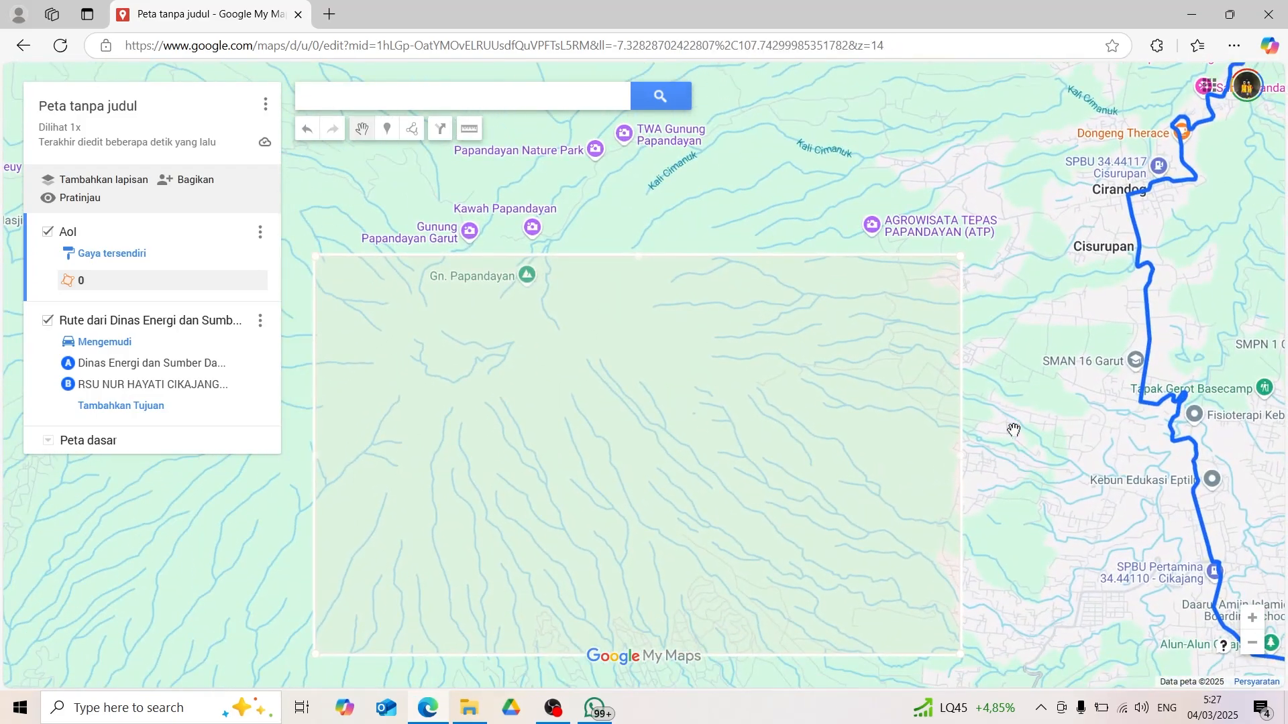
{"action": "left_click_drag", "start_coordinate": [737, 216], "coordinate": [738, 338]}
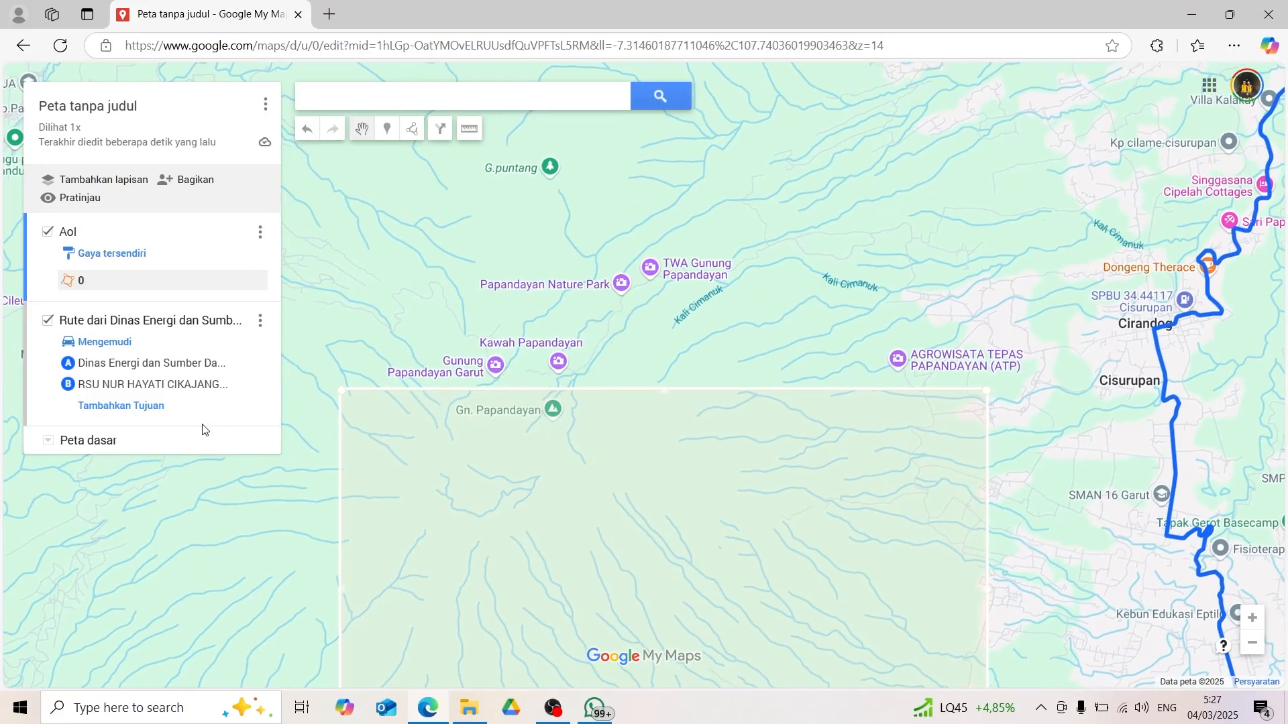
{"action": "left_click", "coordinate": [128, 386]}
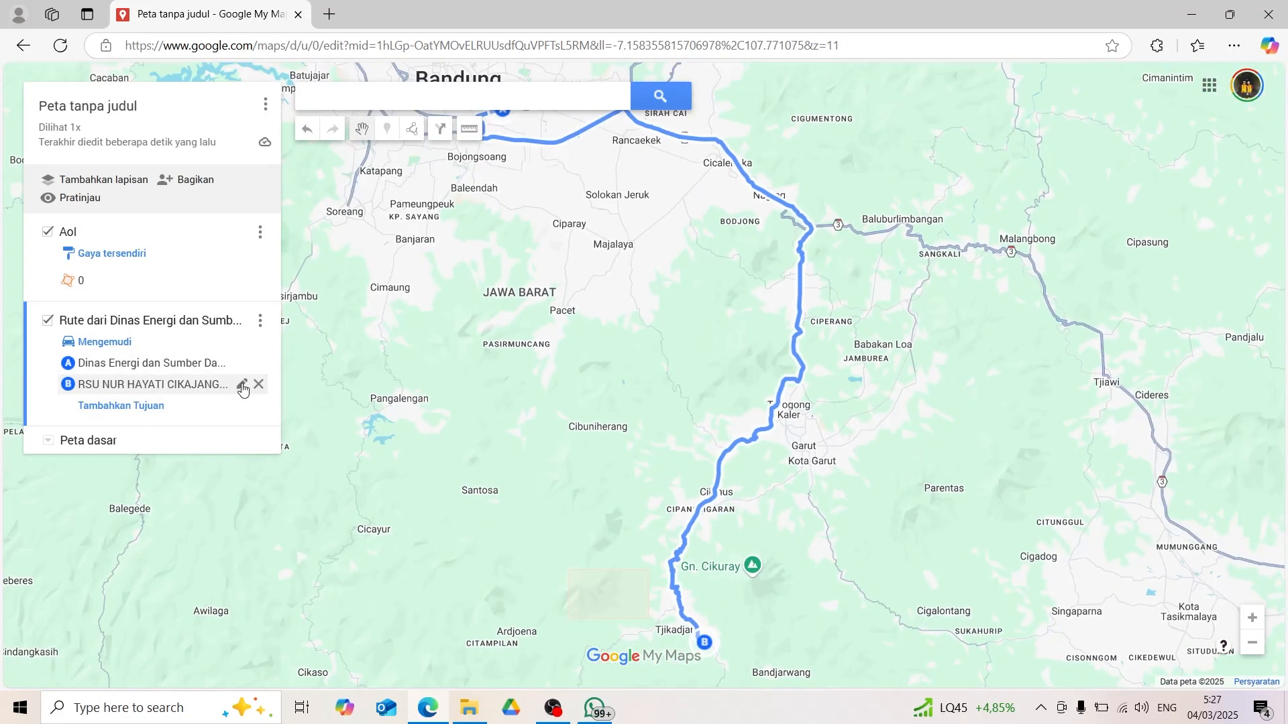
{"action": "left_click", "coordinate": [241, 384]}
{"action": "double_click", "coordinate": [185, 386]}
{"action": "left_click", "coordinate": [186, 390]}
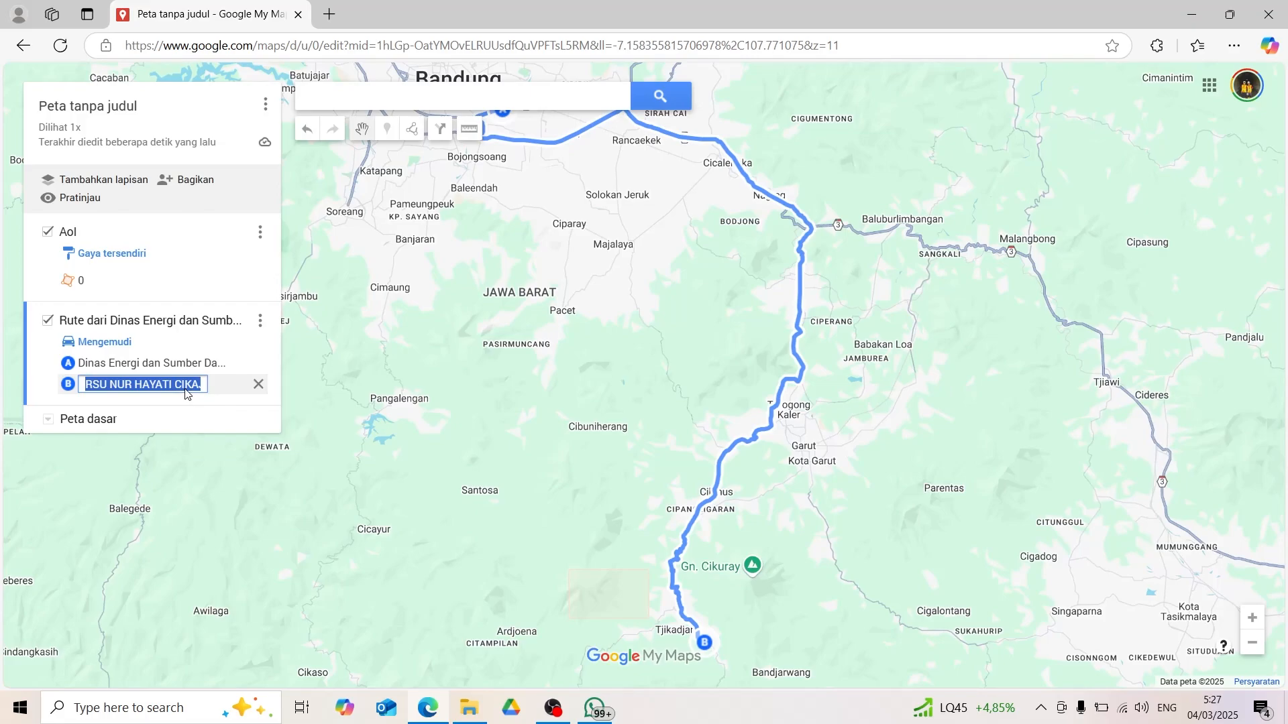
{"action": "type", "text": "Kawah"}
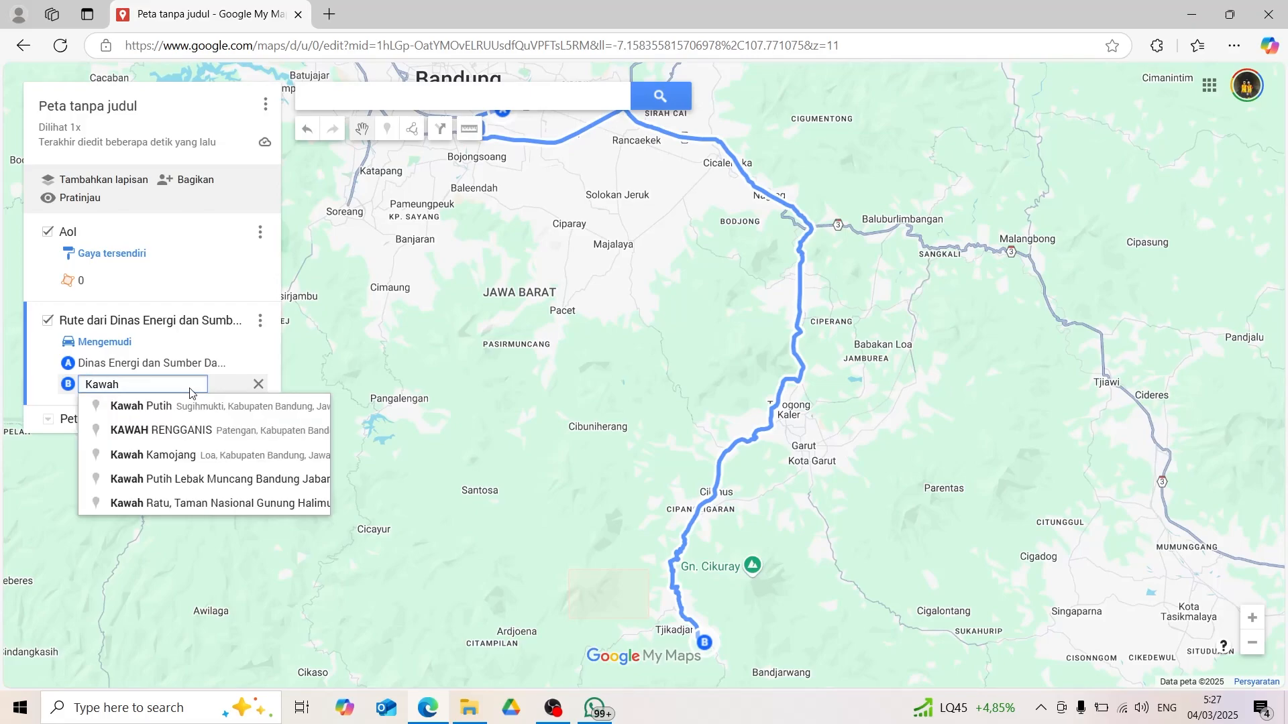
{"action": "type", "text": " Papa"}
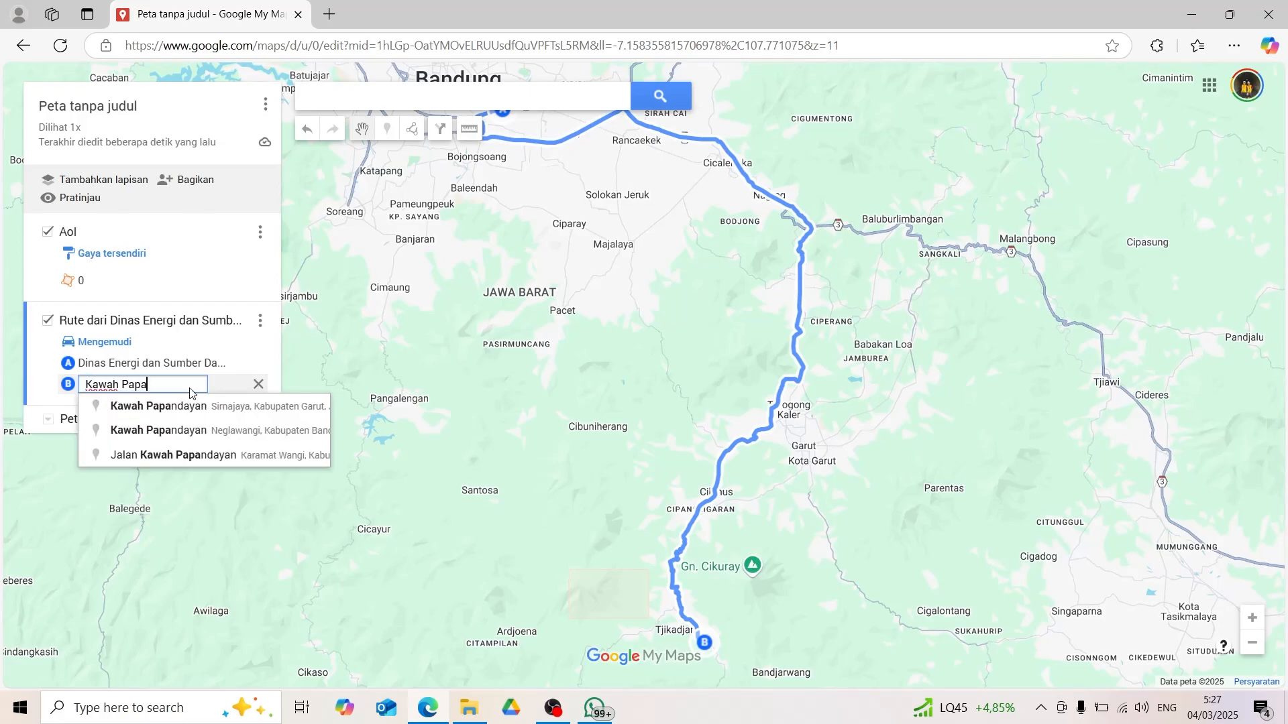
{"action": "left_click", "coordinate": [199, 405]}
Step: Move route destination B on the map west of Kawah Papandayan, to MPPG+23M, Karamat Wangi
{"action": "left_click_drag", "start_coordinate": [618, 552], "coordinate": [578, 287]}
{"action": "scroll", "coordinate": [598, 459], "scroll_direction": "down", "scroll_amount": 2}
{"action": "scroll", "coordinate": [584, 463], "scroll_direction": "up", "scroll_amount": 4}
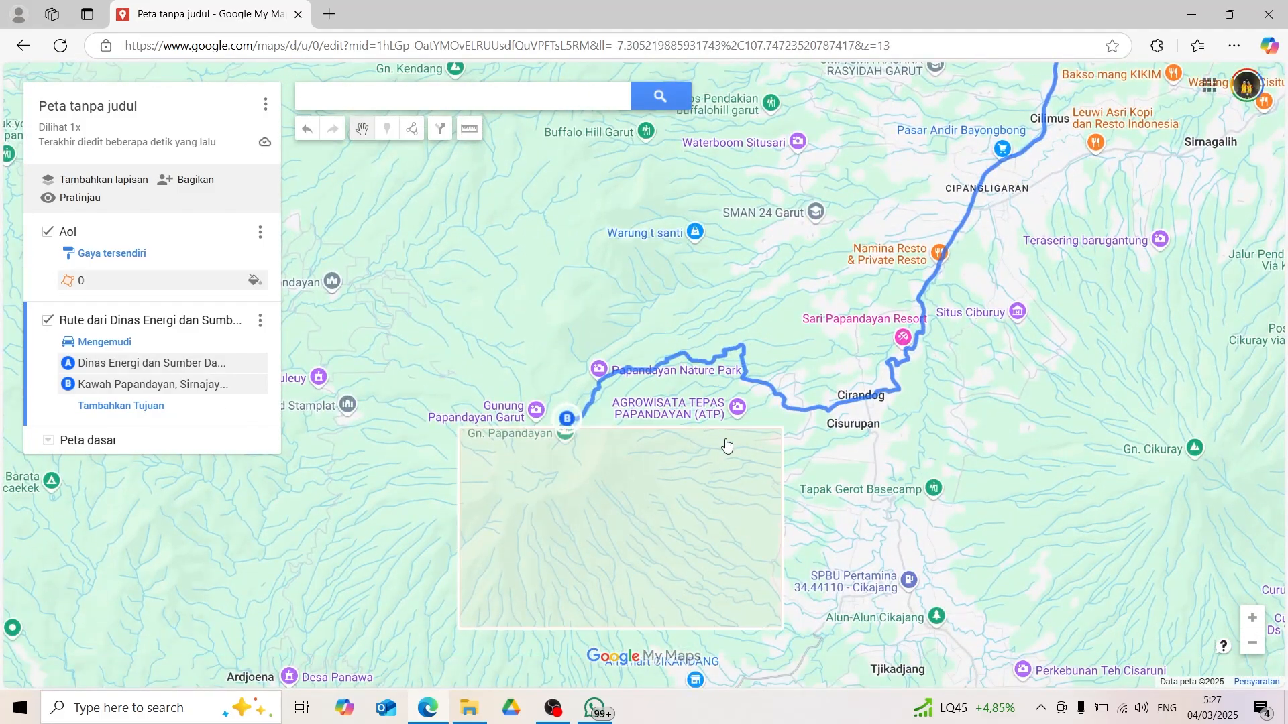
{"action": "scroll", "coordinate": [590, 403], "scroll_direction": "up", "scroll_amount": 3}
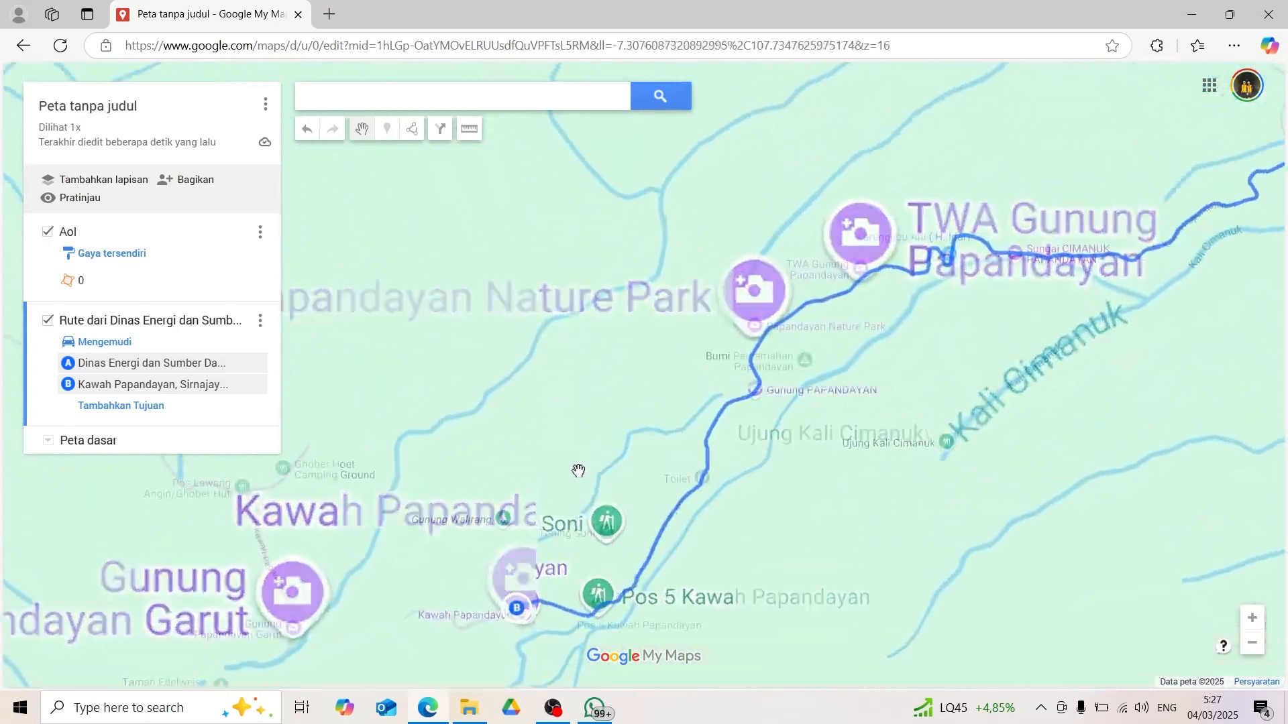
{"action": "left_click_drag", "start_coordinate": [612, 425], "coordinate": [593, 216]}
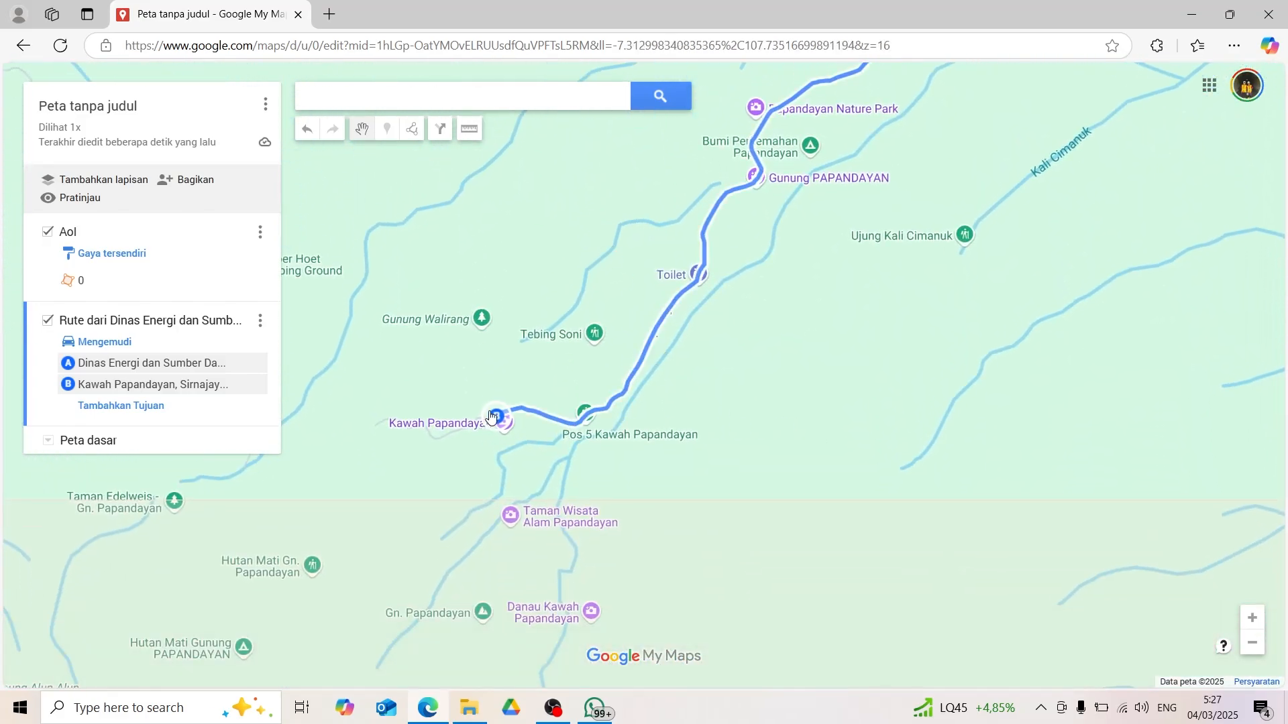
{"action": "scroll", "coordinate": [744, 422], "scroll_direction": "down", "scroll_amount": 2}
{"action": "mouse_move", "coordinate": [610, 411]}
{"action": "left_mouse_down"}
{"action": "mouse_move", "coordinate": [576, 274]}
{"action": "mouse_move", "coordinate": [537, 353]}
{"action": "mouse_move", "coordinate": [733, 382]}
{"action": "mouse_move", "coordinate": [417, 369]}
{"action": "mouse_move", "coordinate": [369, 391]}
{"action": "mouse_move", "coordinate": [452, 540]}
{"action": "mouse_move", "coordinate": [480, 515]}
{"action": "mouse_move", "coordinate": [563, 577]}
{"action": "mouse_move", "coordinate": [669, 606]}
{"action": "mouse_move", "coordinate": [647, 606]}
{"action": "mouse_move", "coordinate": [508, 271]}
{"action": "mouse_move", "coordinate": [521, 284]}
{"action": "left_mouse_up"}
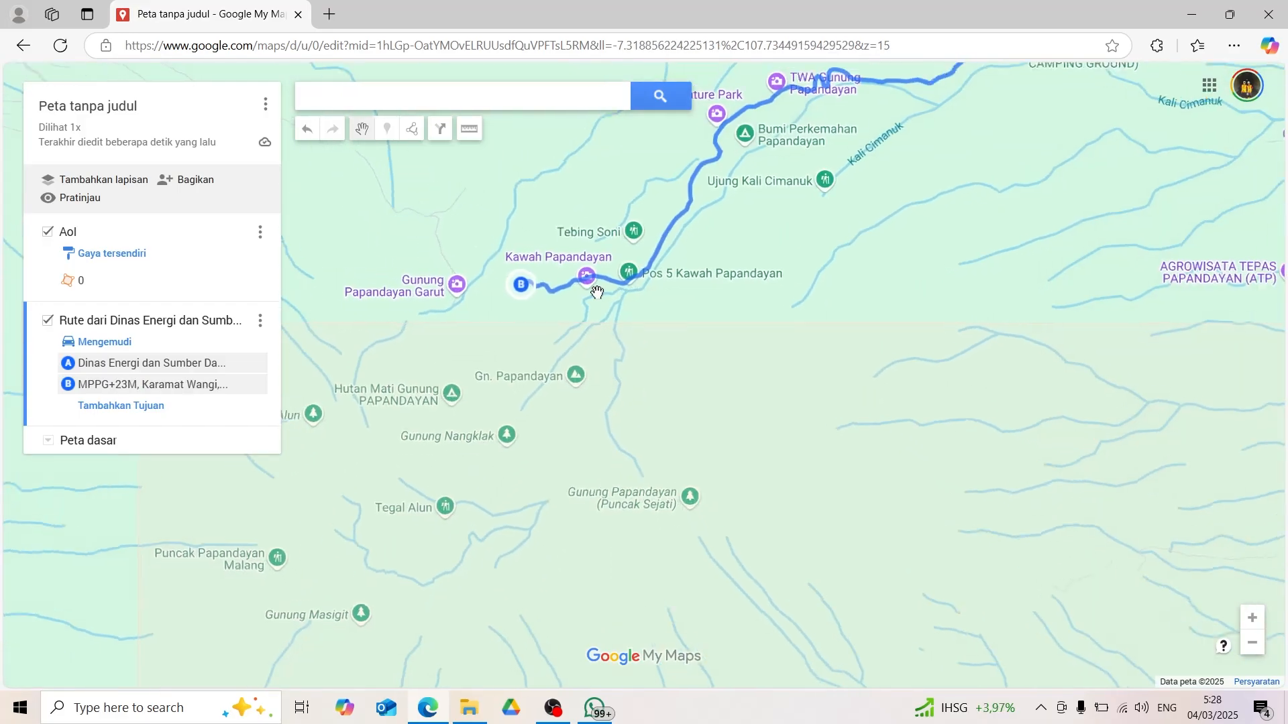
Step: Reposition route destination B east along the road to MPPH+7XF Bunderan Pos 7
{"action": "scroll", "coordinate": [597, 293], "scroll_direction": "down", "scroll_amount": 1}
{"action": "scroll", "coordinate": [523, 289], "scroll_direction": "up", "scroll_amount": 1}
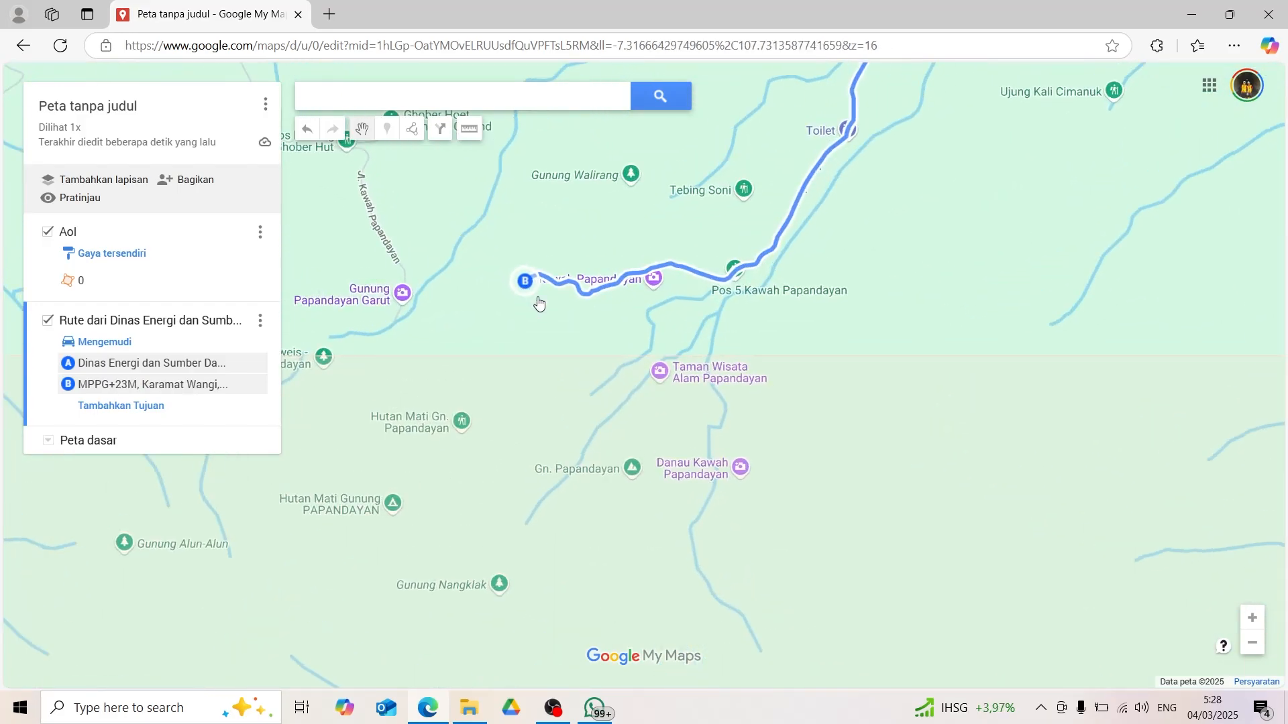
{"action": "scroll", "coordinate": [538, 303], "scroll_direction": "down", "scroll_amount": 1}
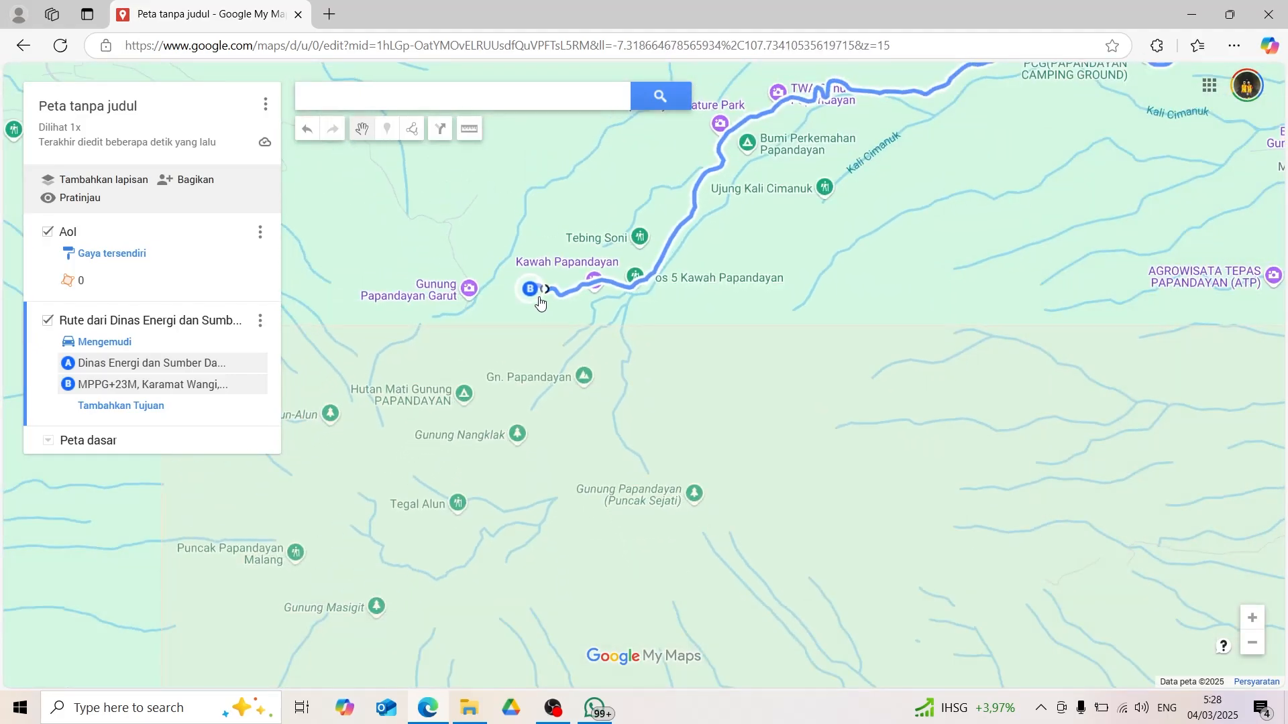
{"action": "scroll", "coordinate": [535, 302], "scroll_direction": "up", "scroll_amount": 1}
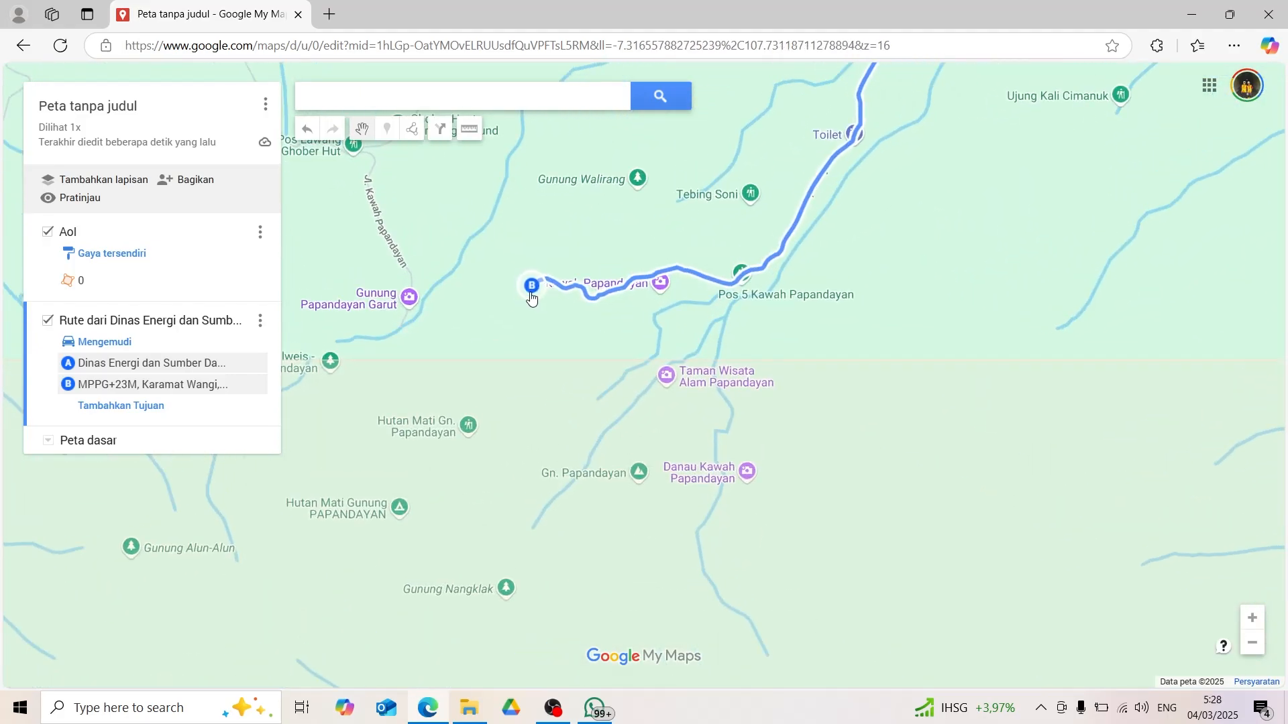
{"action": "scroll", "coordinate": [532, 298], "scroll_direction": "down", "scroll_amount": 1}
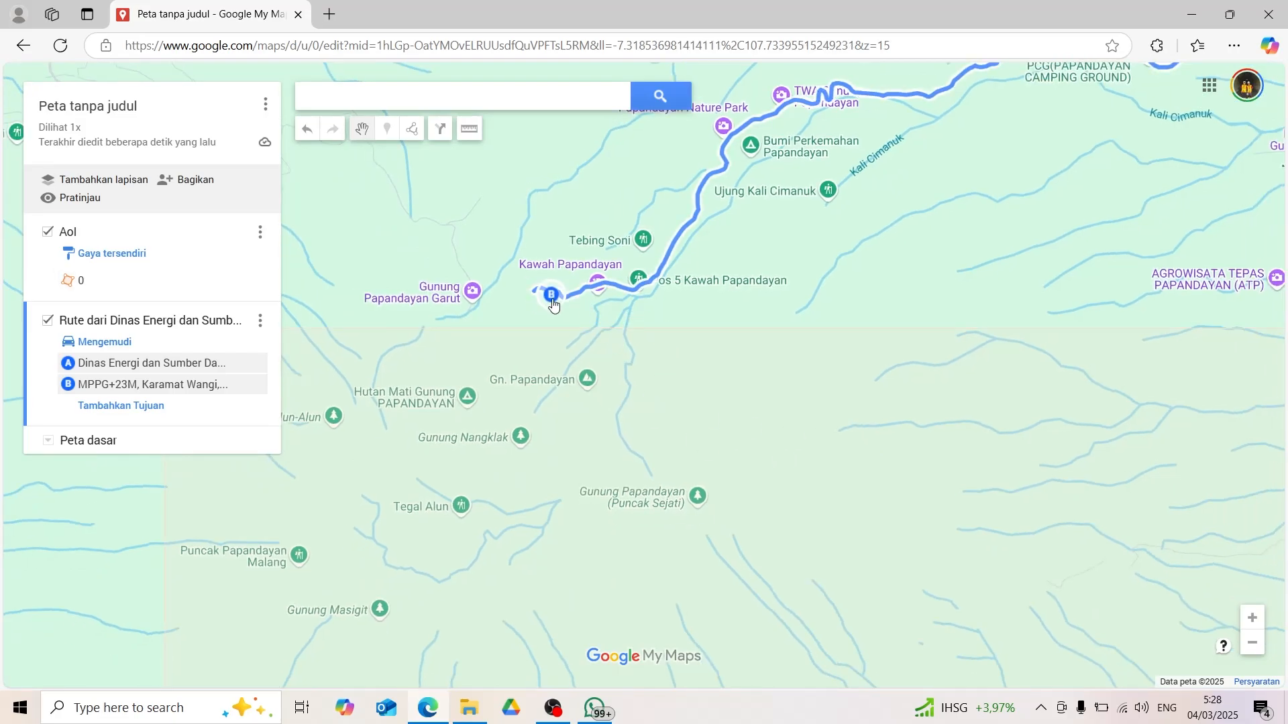
{"action": "left_click_drag", "start_coordinate": [552, 305], "coordinate": [711, 326]}
Step: Move the AoI polygon from the Papandayan area back to Cikajang so it surrounds RSU NUR HAYATI CIKAJANG
{"action": "scroll", "coordinate": [712, 328], "scroll_direction": "down", "scroll_amount": 3}
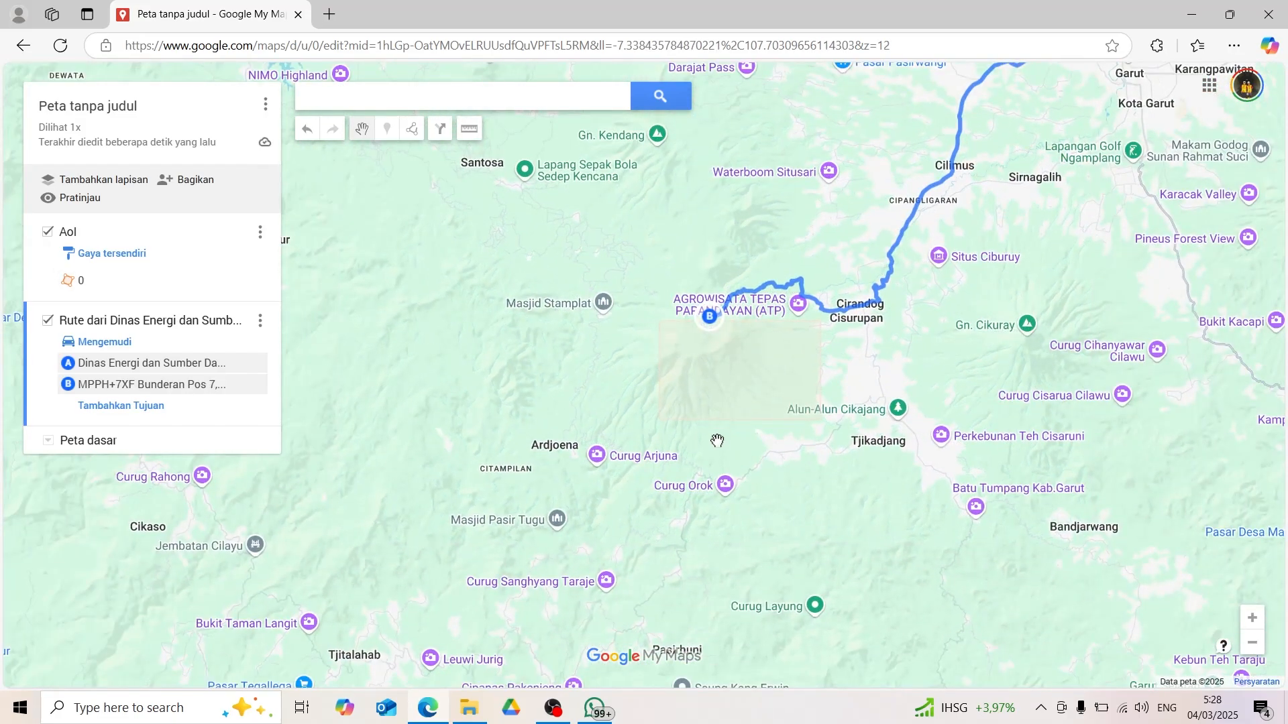
{"action": "scroll", "coordinate": [717, 441], "scroll_direction": "up", "scroll_amount": 1}
{"action": "mouse_move", "coordinate": [750, 465]}
{"action": "left_mouse_down"}
{"action": "mouse_move", "coordinate": [563, 468]}
{"action": "mouse_move", "coordinate": [478, 416]}
{"action": "left_mouse_up"}
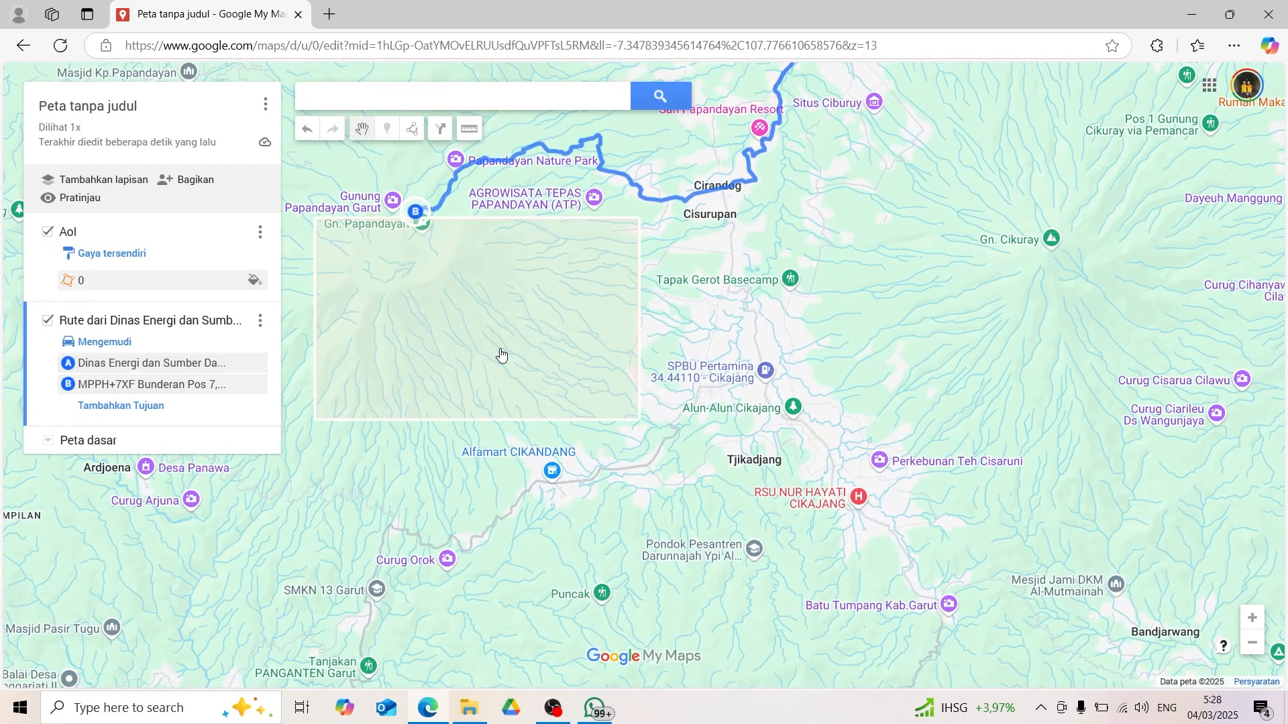
{"action": "mouse_move", "coordinate": [501, 355]}
{"action": "left_mouse_down"}
{"action": "mouse_move", "coordinate": [655, 480]}
{"action": "mouse_move", "coordinate": [864, 601]}
{"action": "mouse_move", "coordinate": [854, 592]}
{"action": "mouse_move", "coordinate": [826, 610]}
{"action": "left_mouse_up"}
{"action": "left_click", "coordinate": [528, 387]}
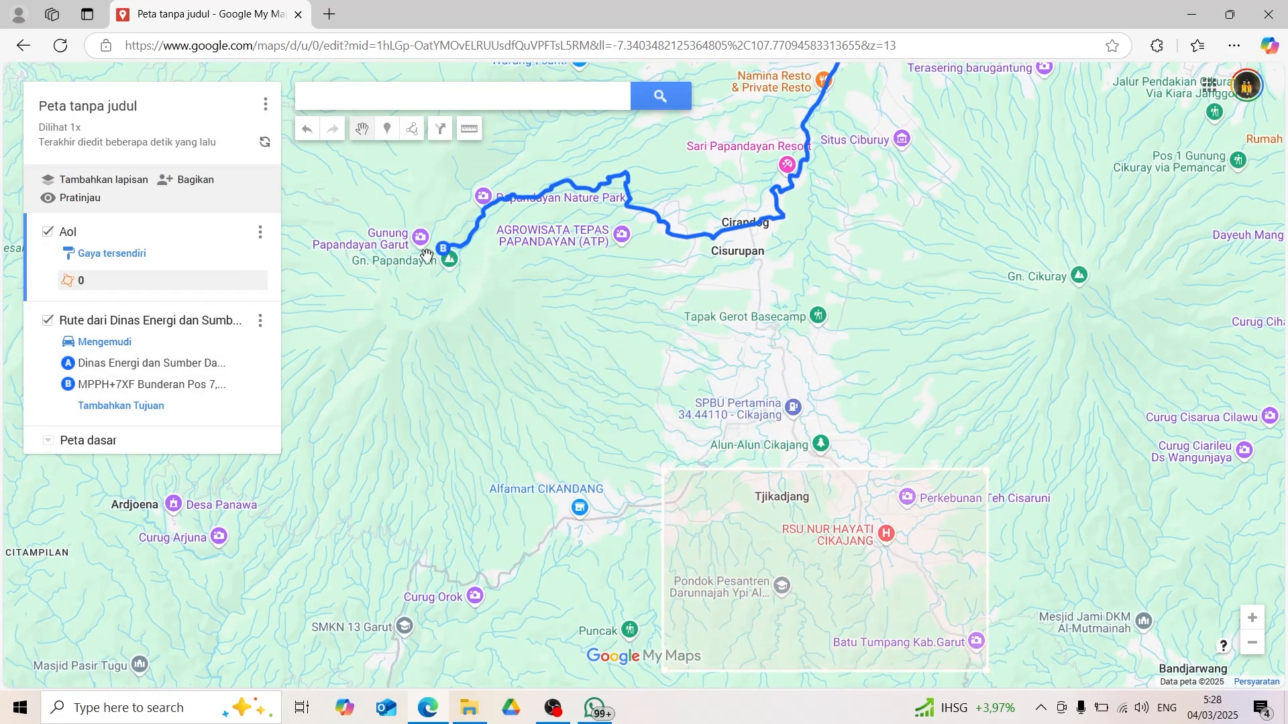
Step: Change route destination B to RSU NUR HAYATI CIKAJANG, found with "RSU Nur", and review the route from Bandung
{"action": "left_click", "coordinate": [164, 386]}
{"action": "left_click", "coordinate": [244, 386]}
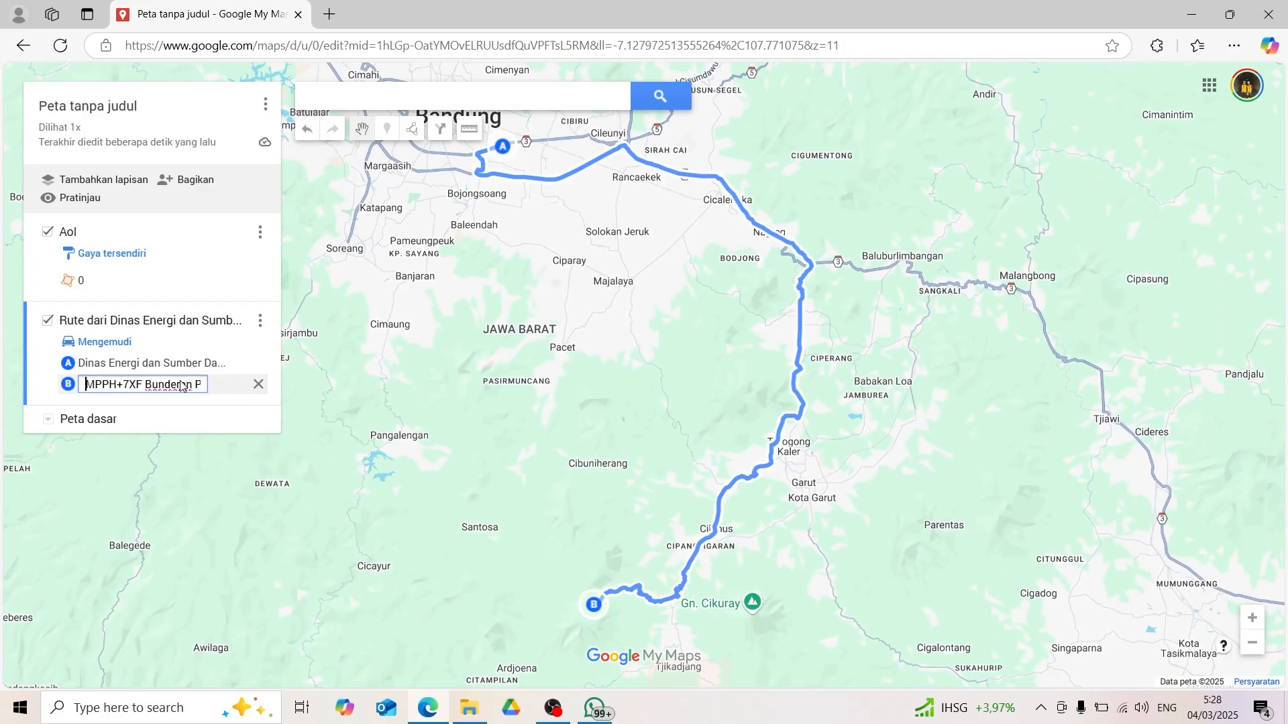
{"action": "triple_click", "coordinate": [171, 384]}
{"action": "type", "text": "RSU Nur"}
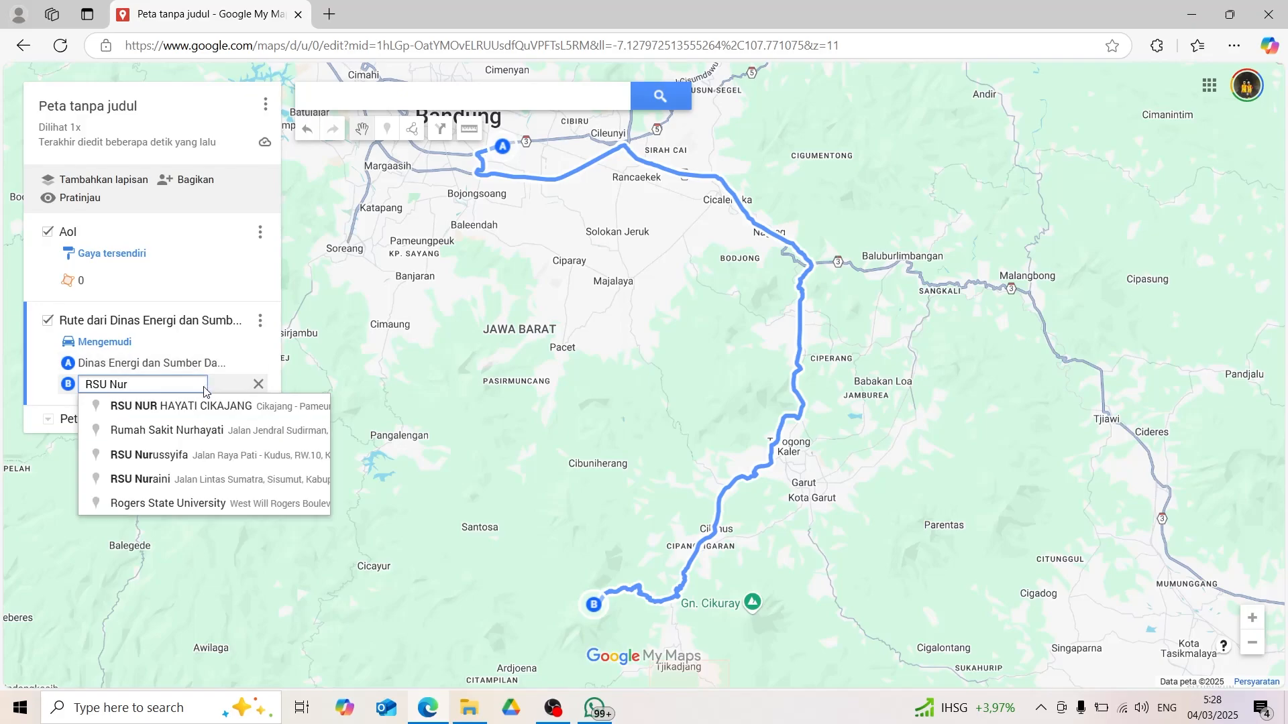
{"action": "left_click", "coordinate": [195, 406]}
{"action": "scroll", "coordinate": [681, 579], "scroll_direction": "up", "scroll_amount": 1}
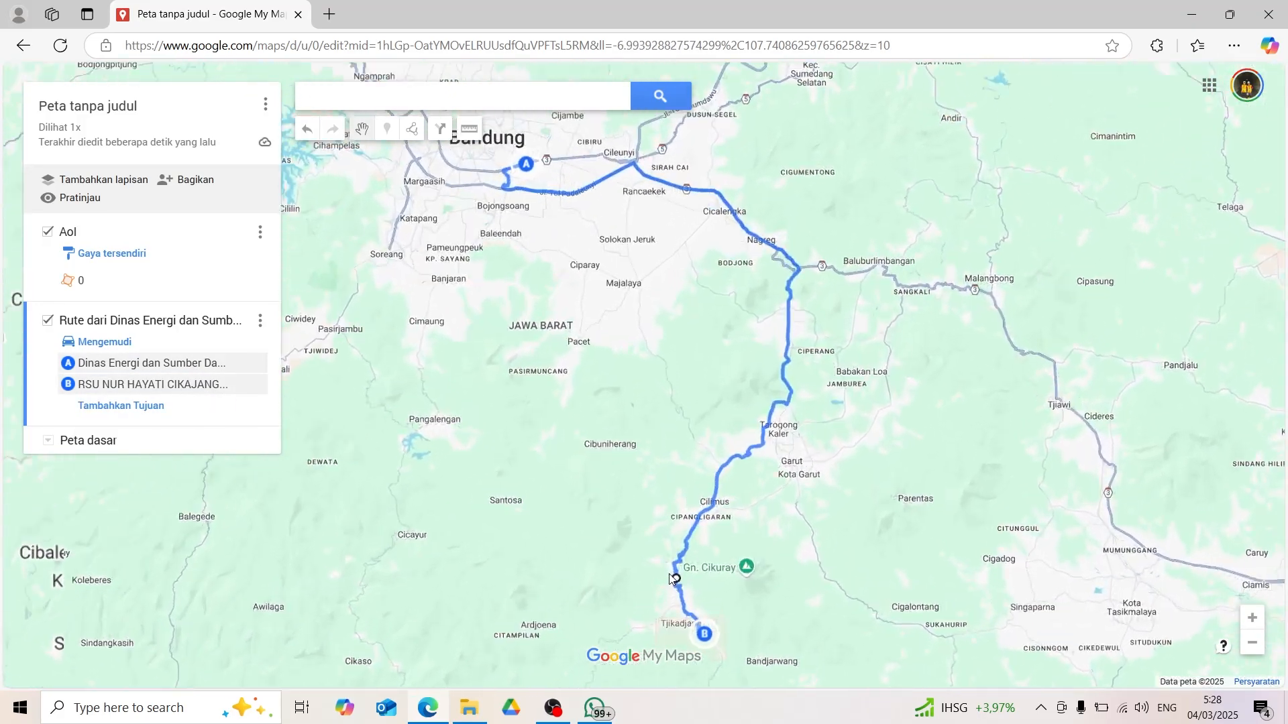
{"action": "left_click_drag", "start_coordinate": [613, 488], "coordinate": [642, 525]}
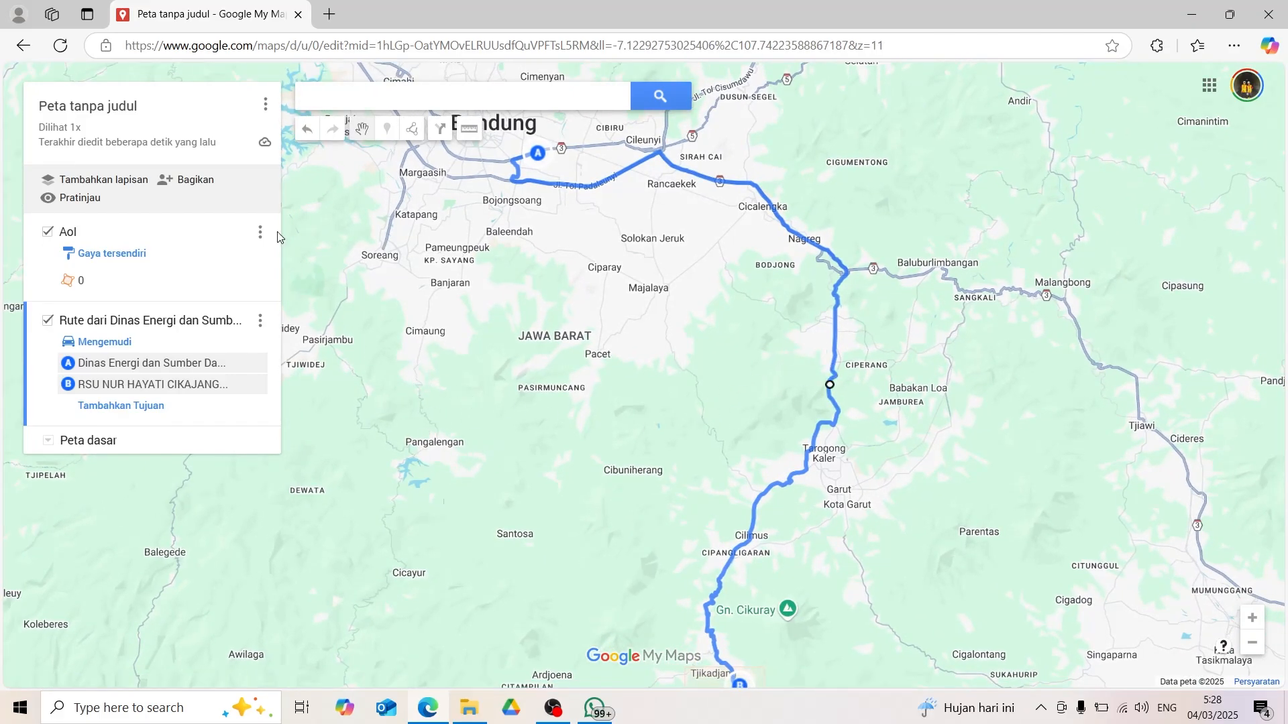
Step: Export only the driving route layer as a KML file instead of KMZ and download it
{"action": "left_click", "coordinate": [267, 114]}
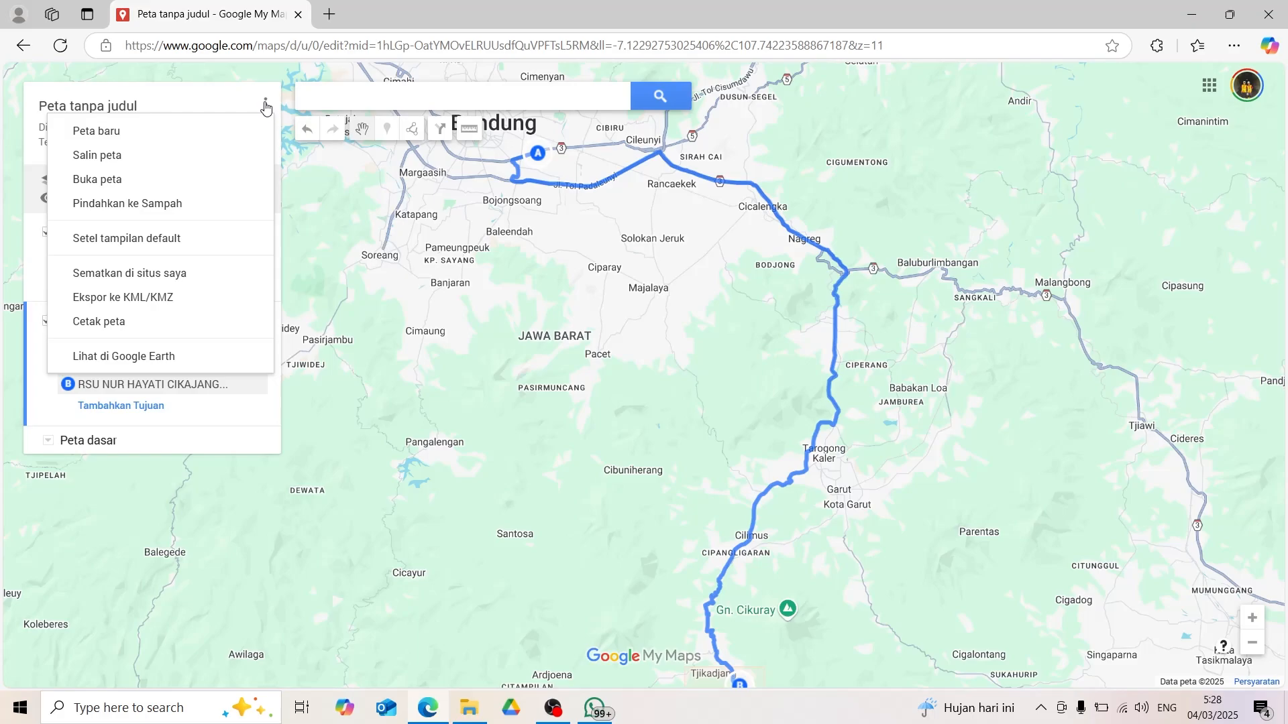
{"action": "left_click", "coordinate": [190, 308]}
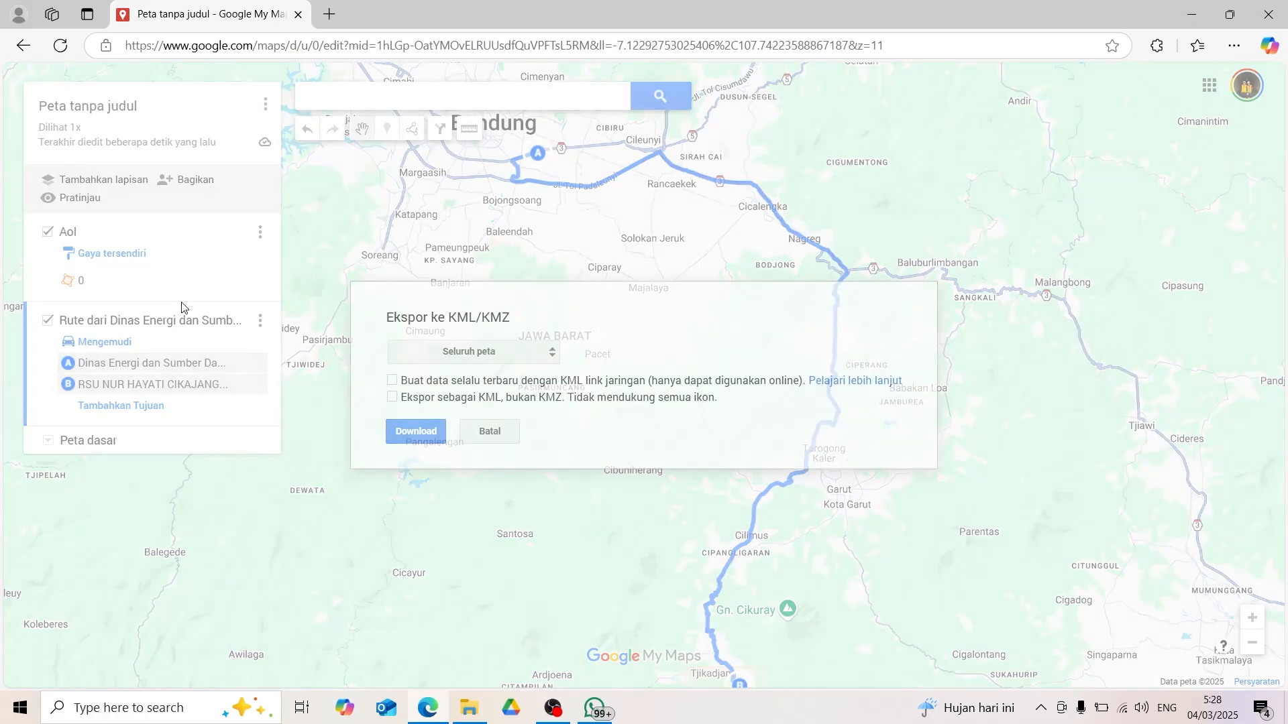
{"action": "left_click", "coordinate": [482, 356]}
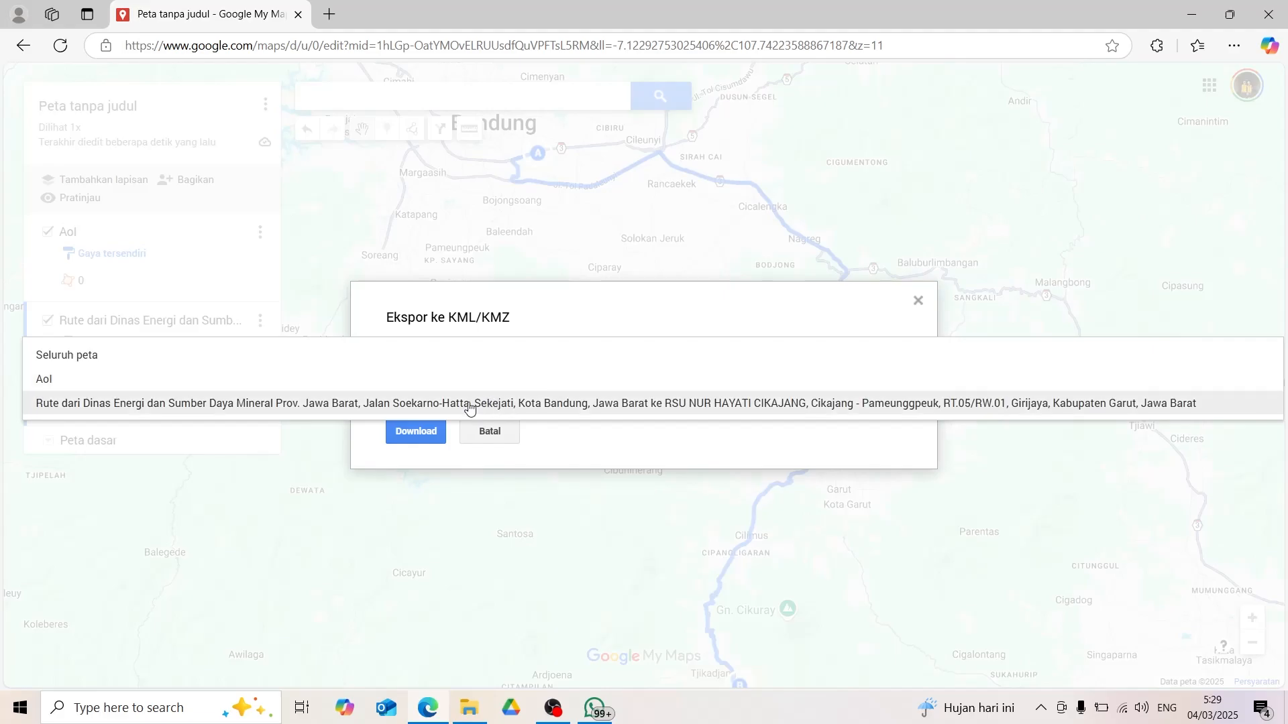
{"action": "left_click", "coordinate": [465, 404]}
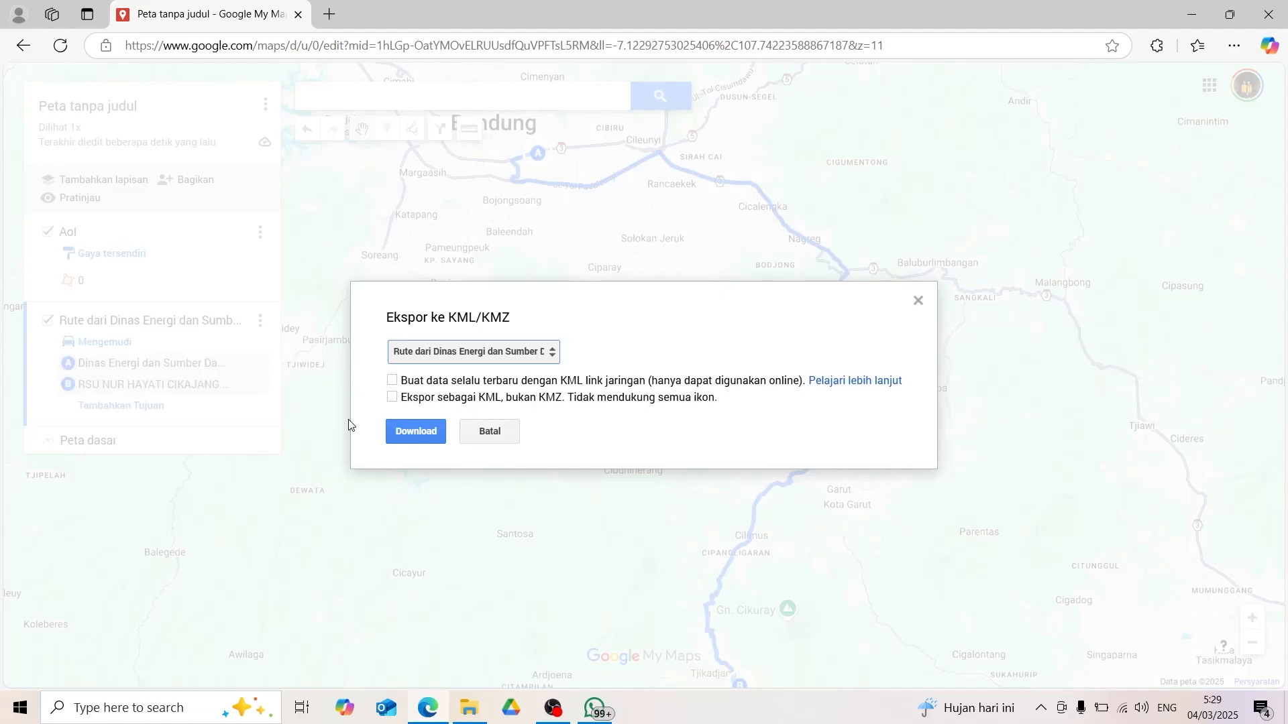
{"action": "left_click", "coordinate": [393, 399]}
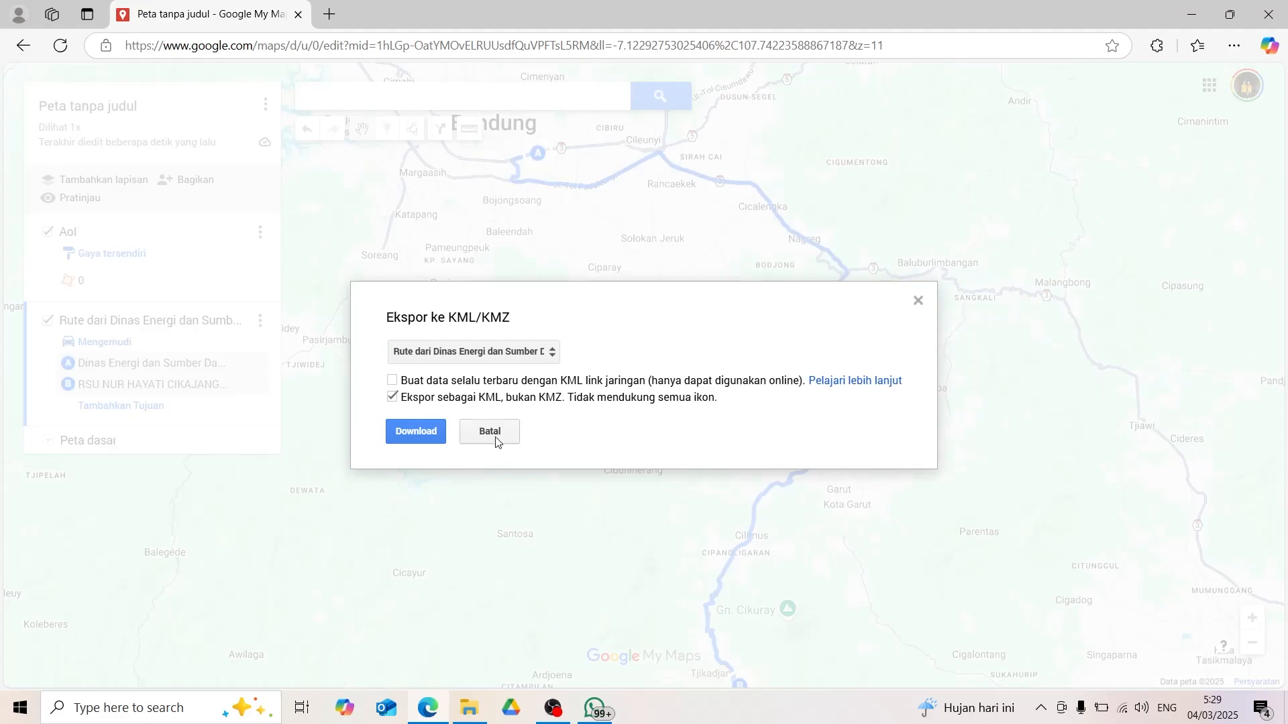
{"action": "left_click", "coordinate": [418, 434]}
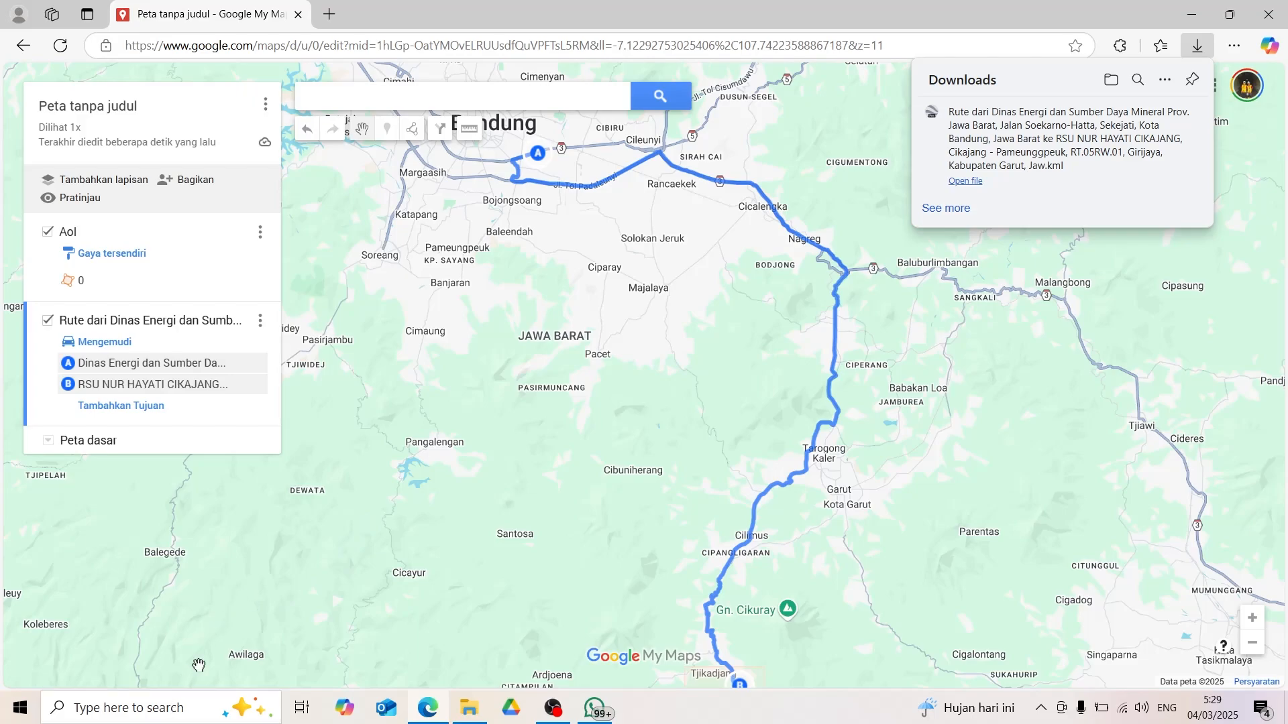
Step: Switch to Global Mapper and load the exported route KML from the Downloads folder
{"action": "left_click", "coordinate": [173, 707]}
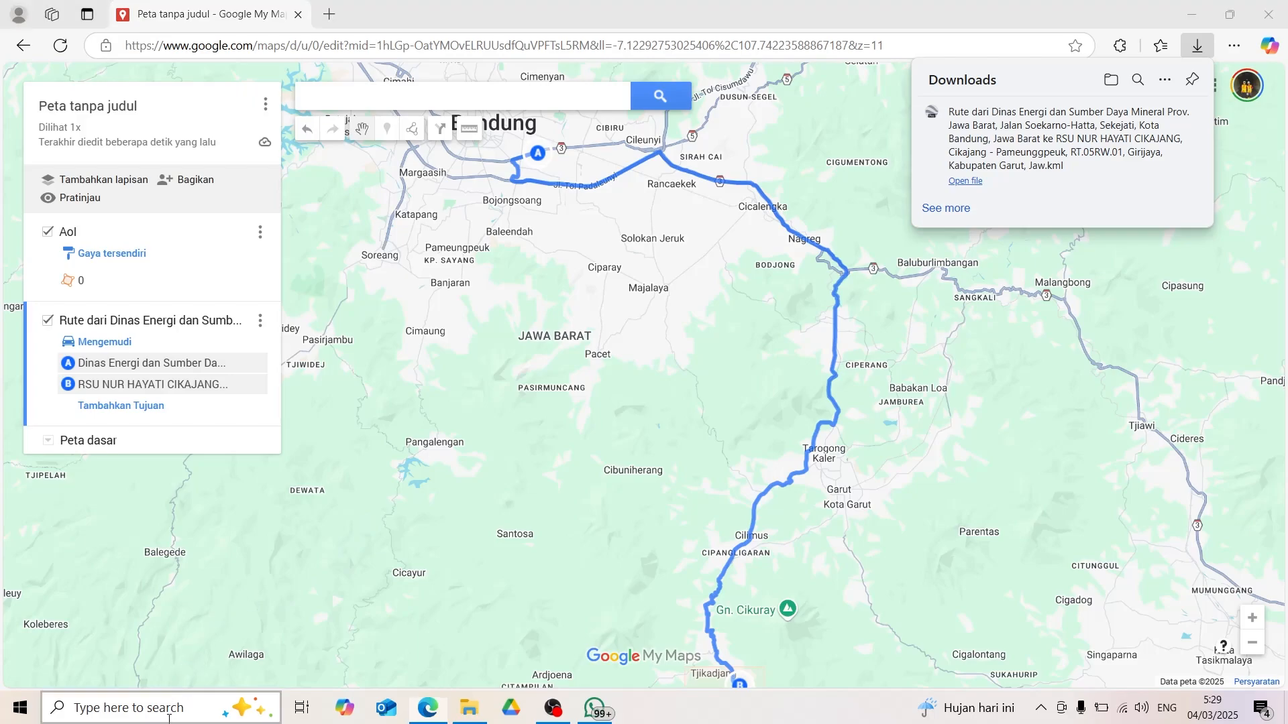
{"action": "left_click", "coordinate": [144, 557]}
{"action": "left_click", "coordinate": [1191, 14]}
{"action": "left_click", "coordinate": [1187, 10]}
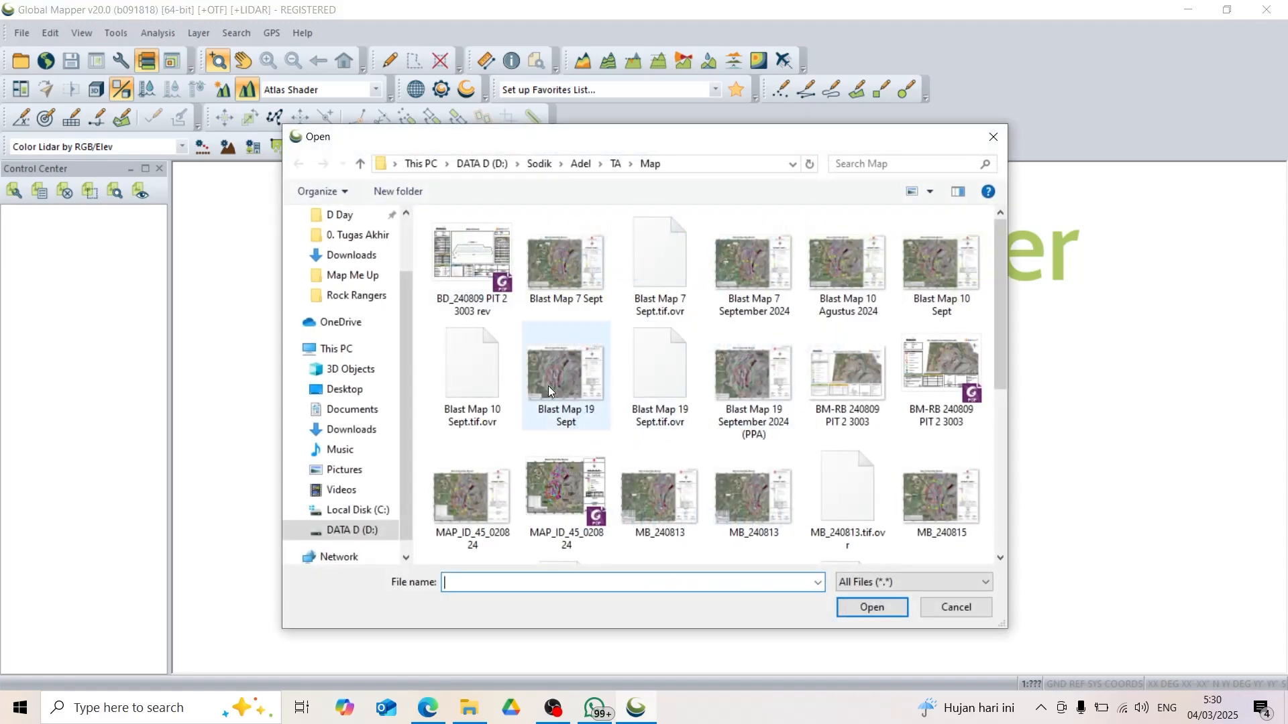
{"action": "left_click", "coordinate": [350, 429]}
{"action": "double_click", "coordinate": [487, 293]}
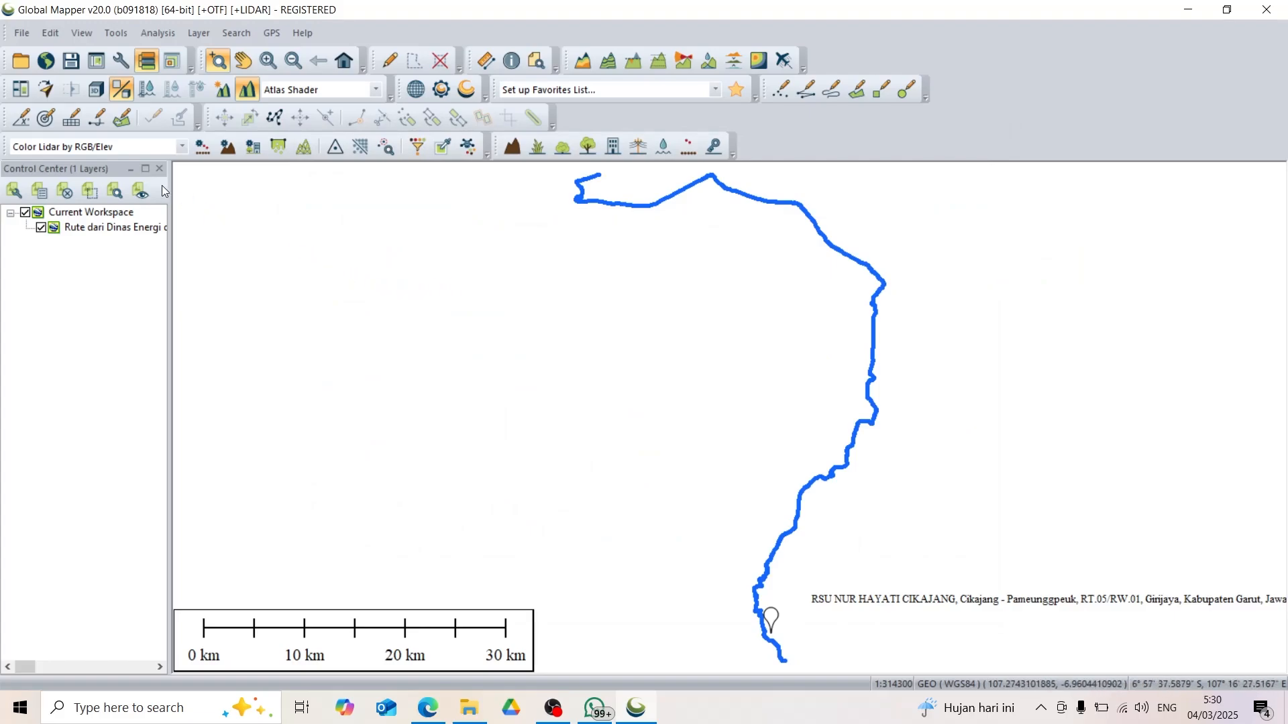
Step: Start a vector export of the loaded route in Shapefile format
{"action": "left_click", "coordinate": [30, 35]}
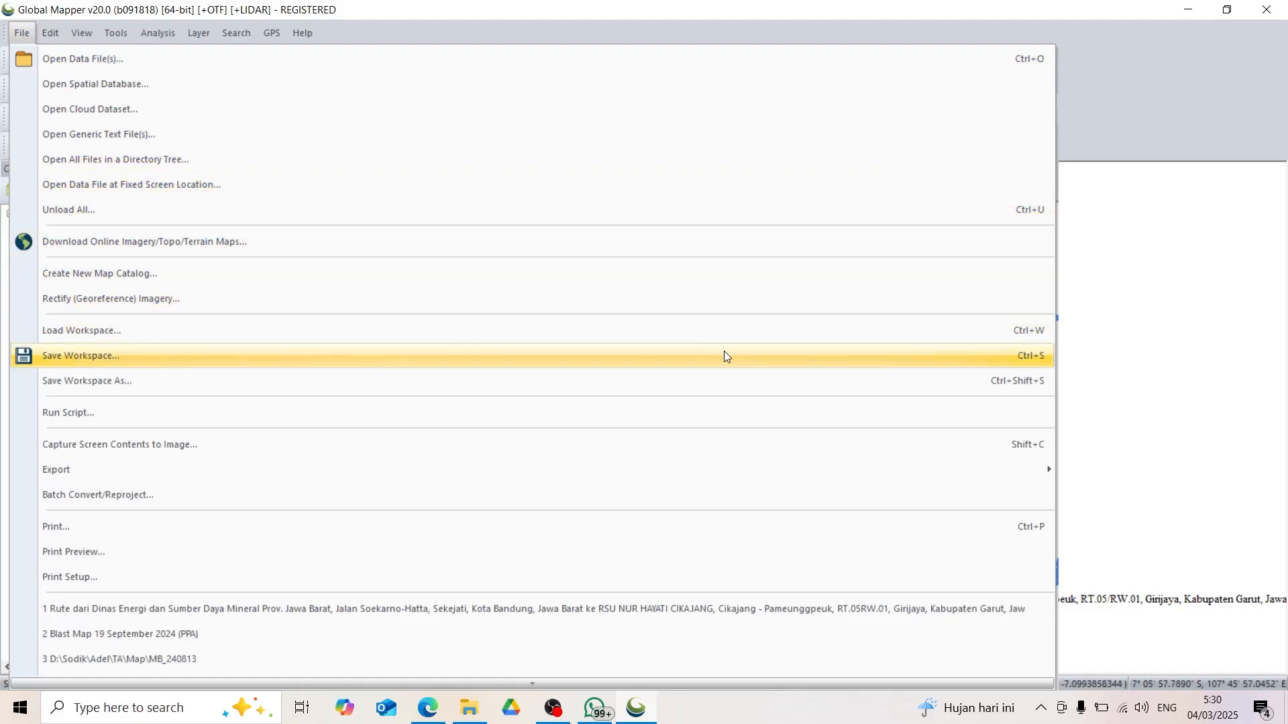
{"action": "mouse_move", "coordinate": [1024, 469]}
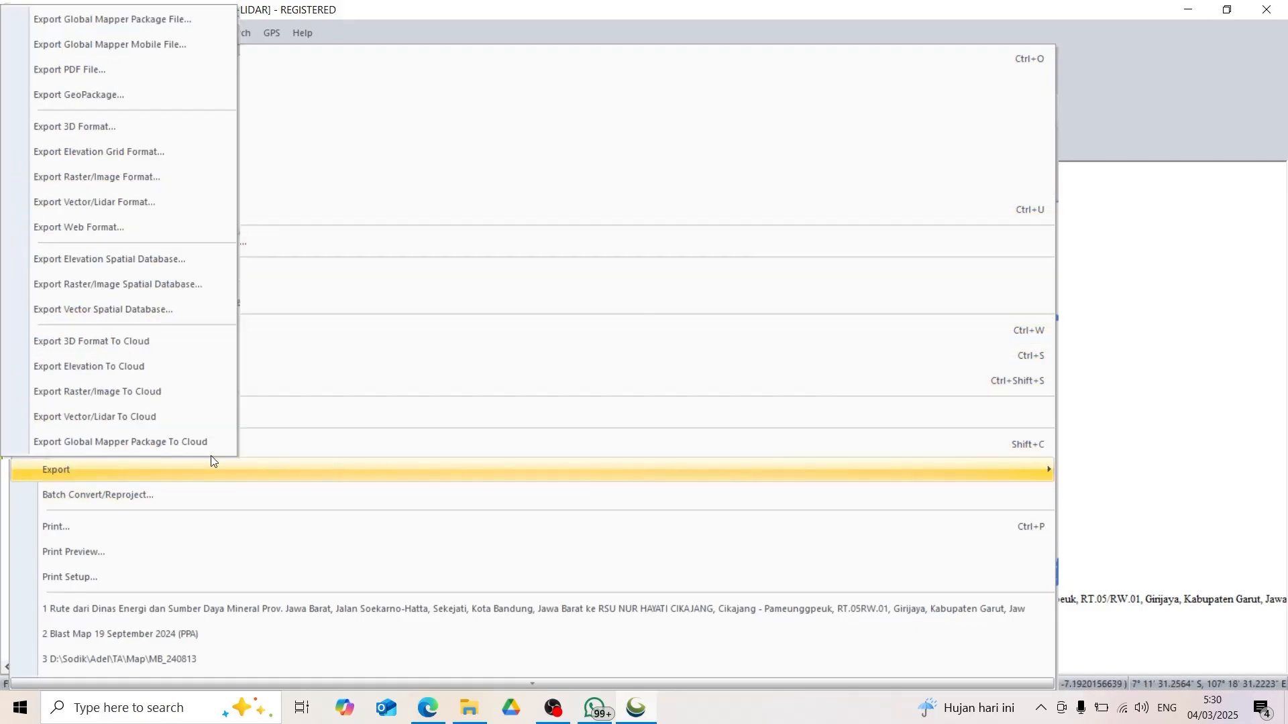
{"action": "left_click", "coordinate": [104, 203]}
{"action": "left_click", "coordinate": [516, 376]}
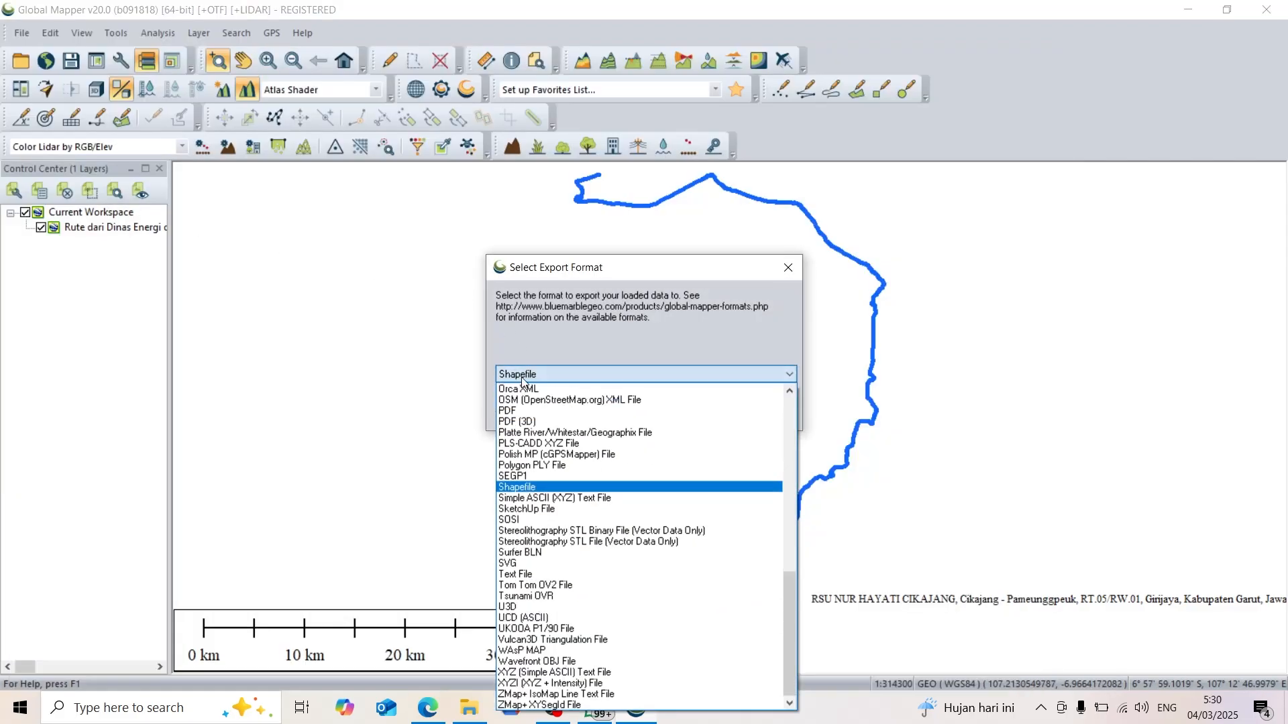
{"action": "left_click", "coordinate": [627, 488]}
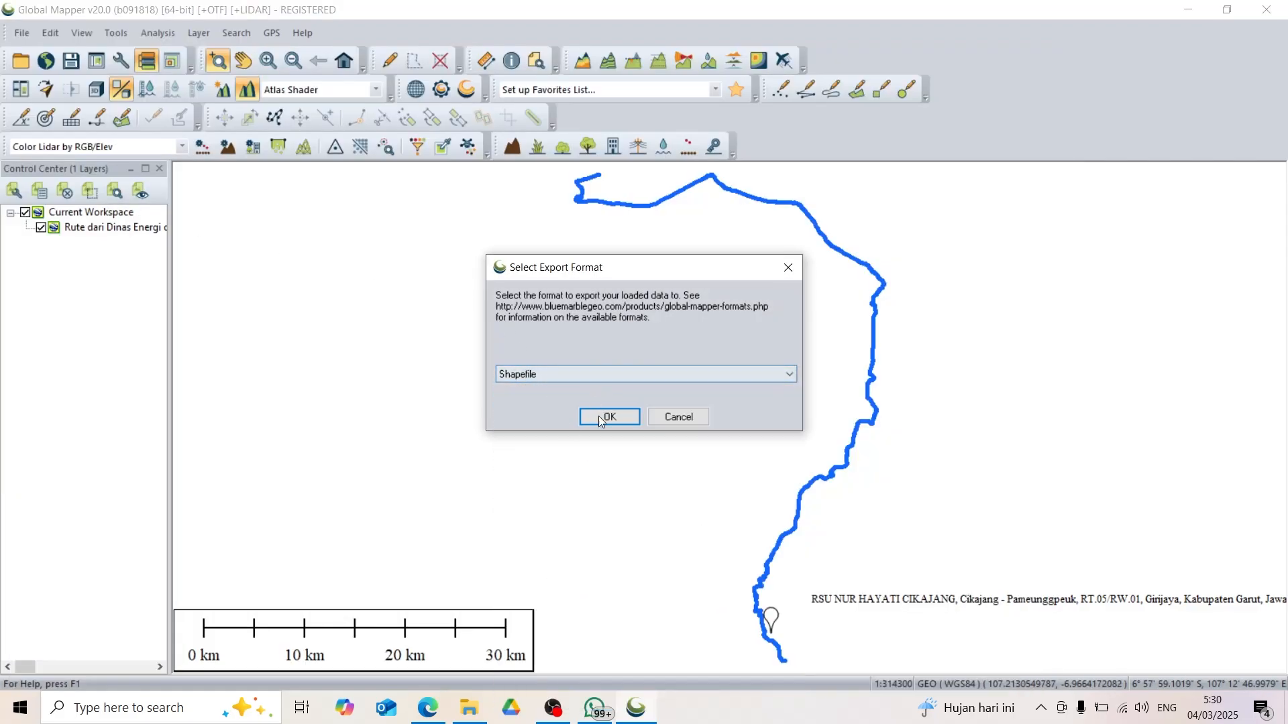
{"action": "left_click", "coordinate": [601, 420]}
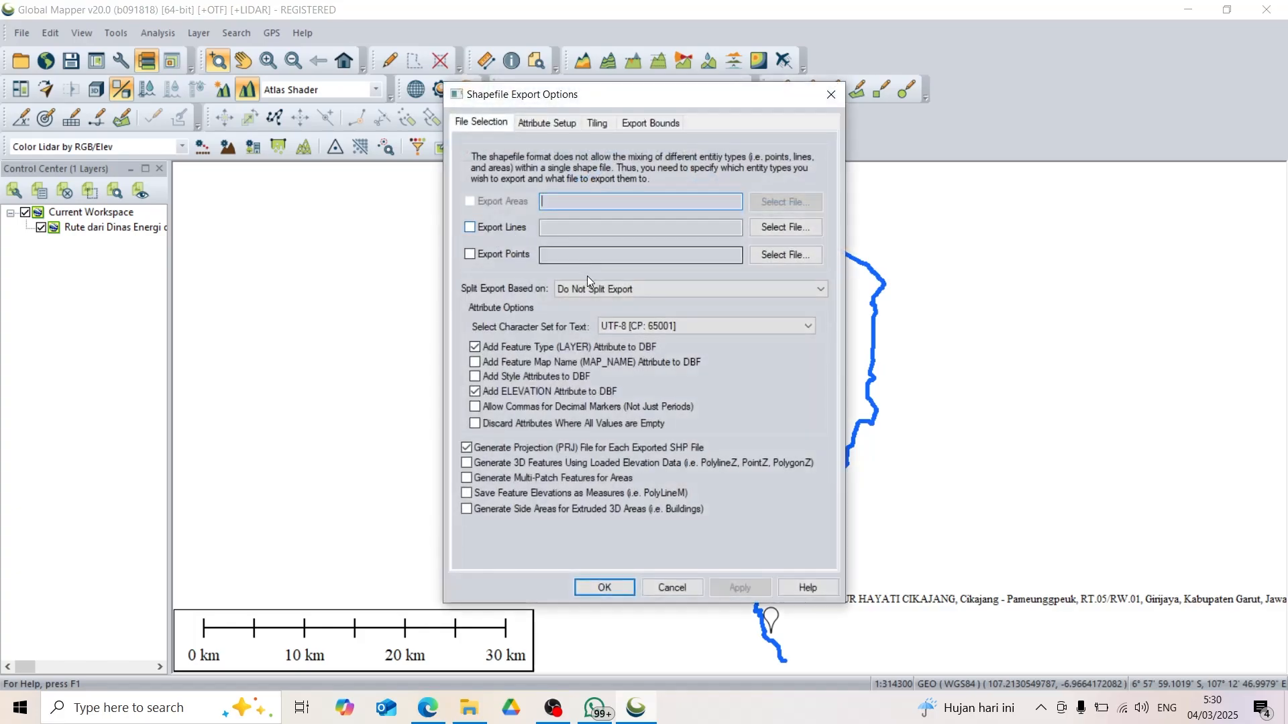
Step: Export only the lines as shapefile "Rute ESDM - AoI" in the Map Me Up folder "3. Peta Kesampaian Daerah", keeping the default export options
{"action": "left_click", "coordinate": [507, 228]}
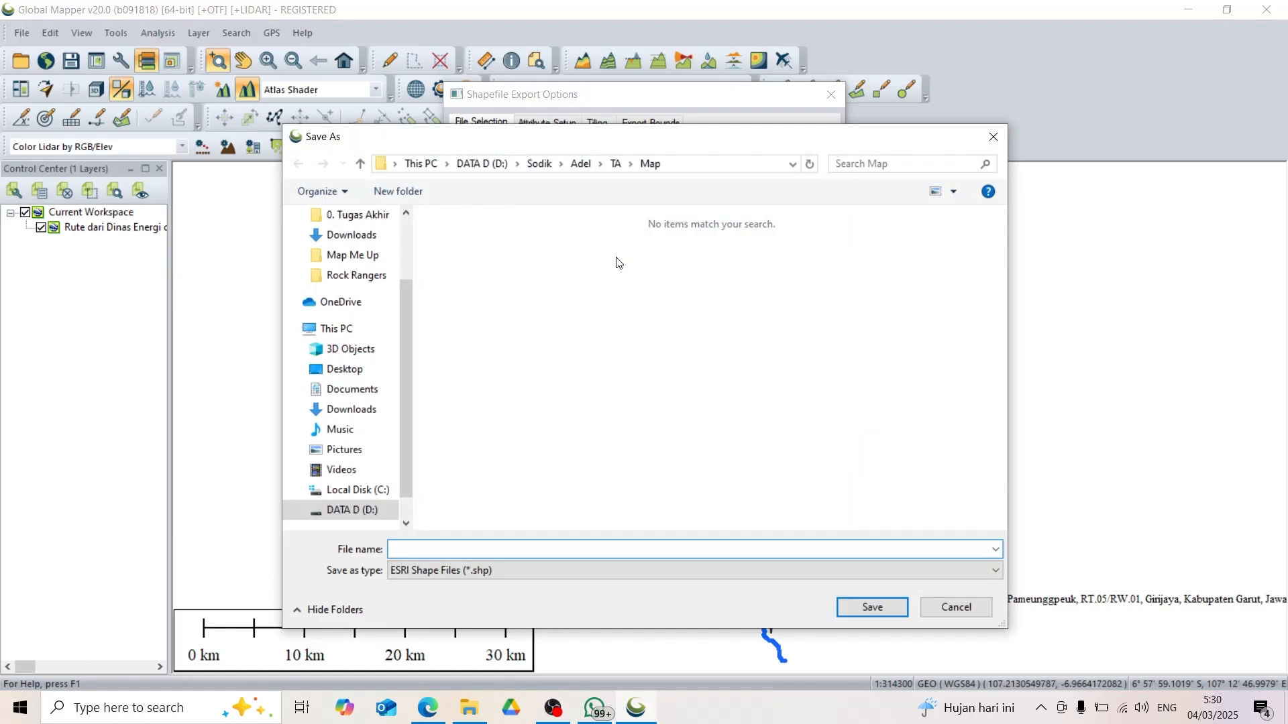
{"action": "scroll", "coordinate": [379, 282], "scroll_direction": "up", "scroll_amount": 1}
{"action": "left_click", "coordinate": [365, 274]}
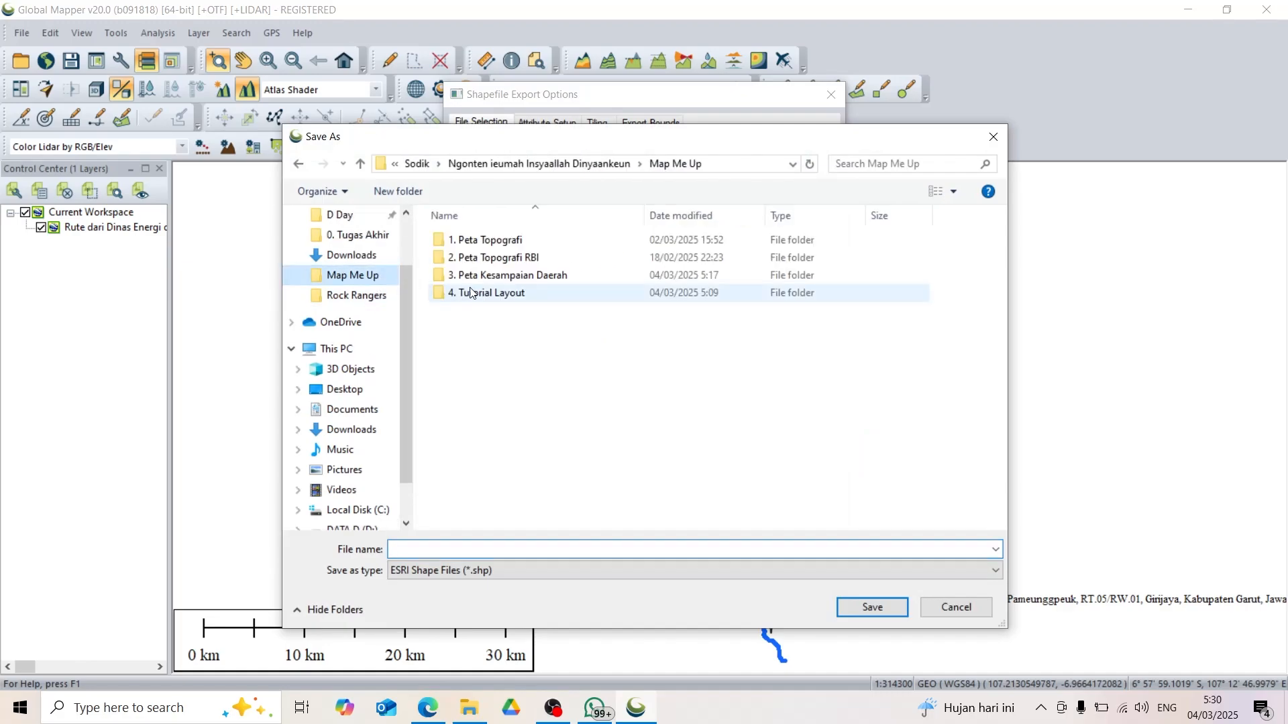
{"action": "double_click", "coordinate": [519, 282]}
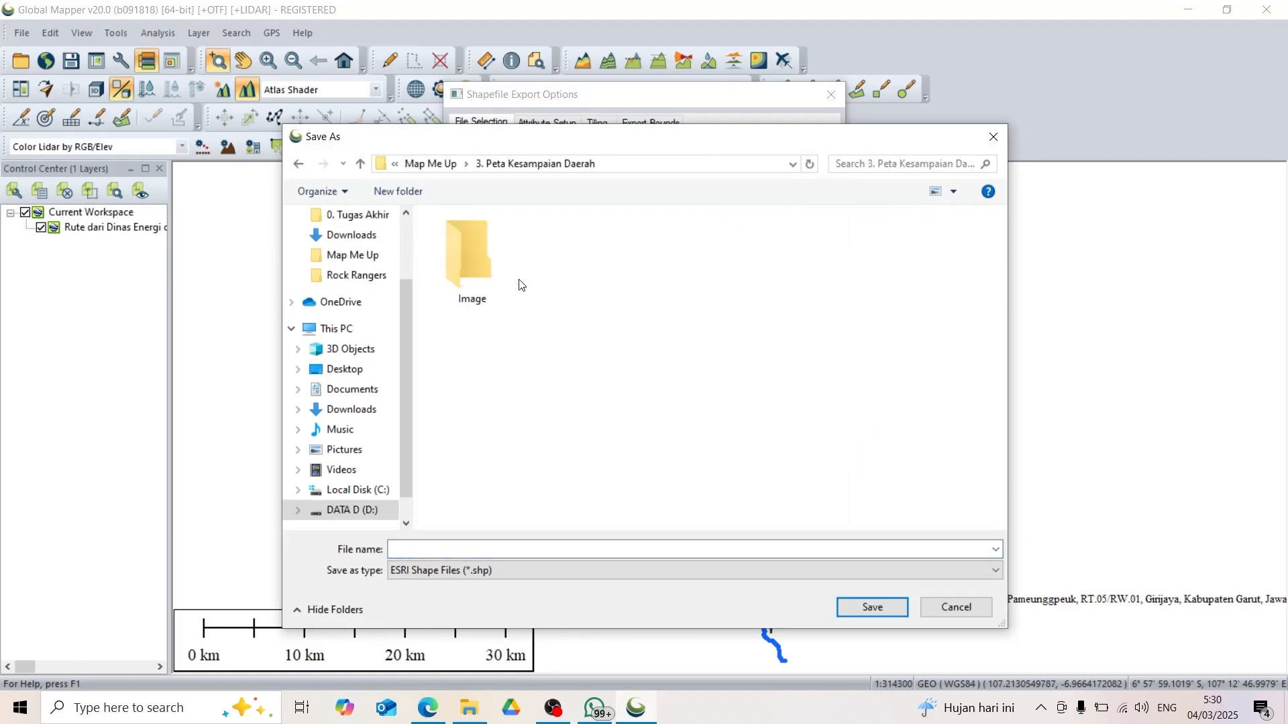
{"action": "left_click", "coordinate": [471, 547]}
{"action": "type", "text": "Rute ESDM - C"}
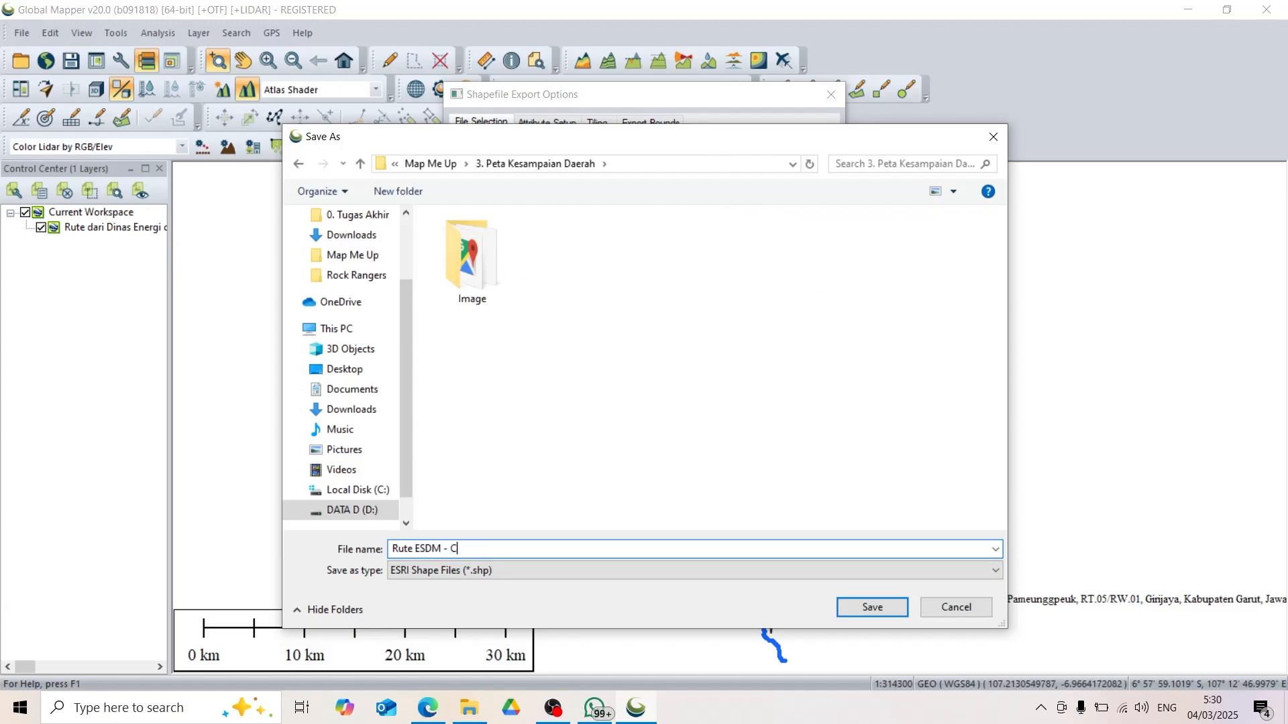
{"action": "key", "text": "BackSpace"}
{"action": "type", "text": "Aol"}
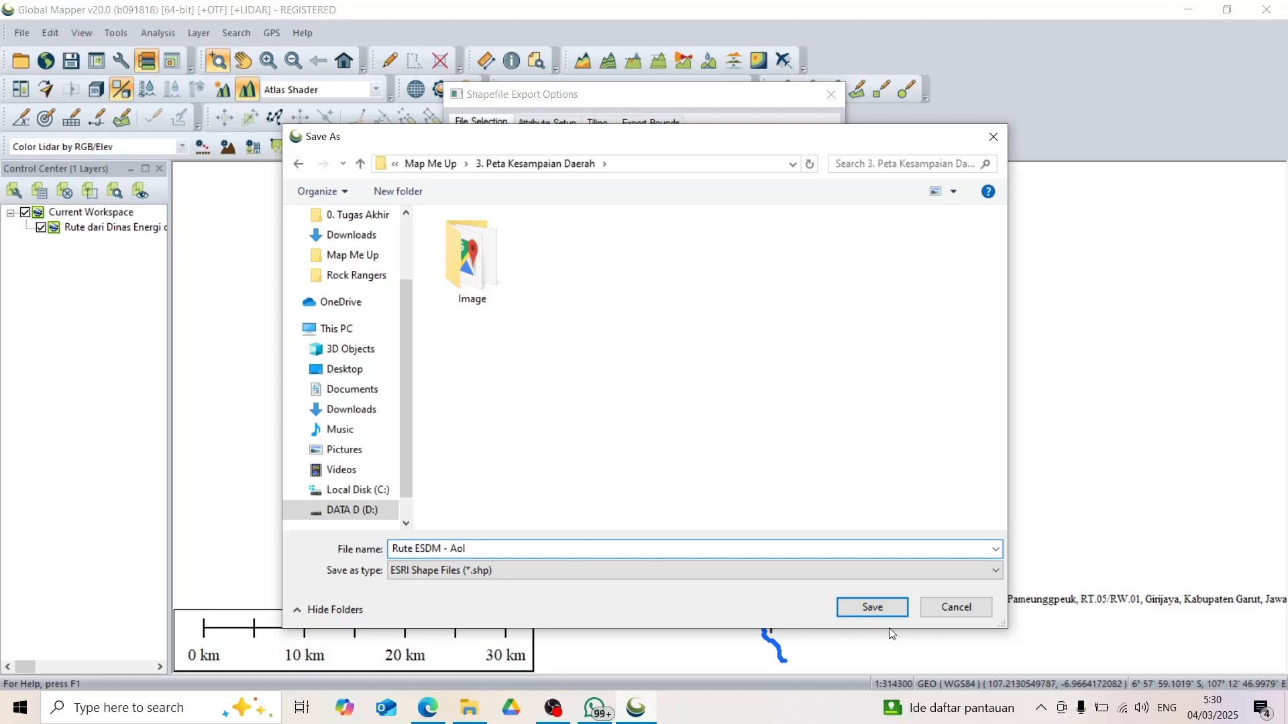
{"action": "left_click", "coordinate": [883, 611]}
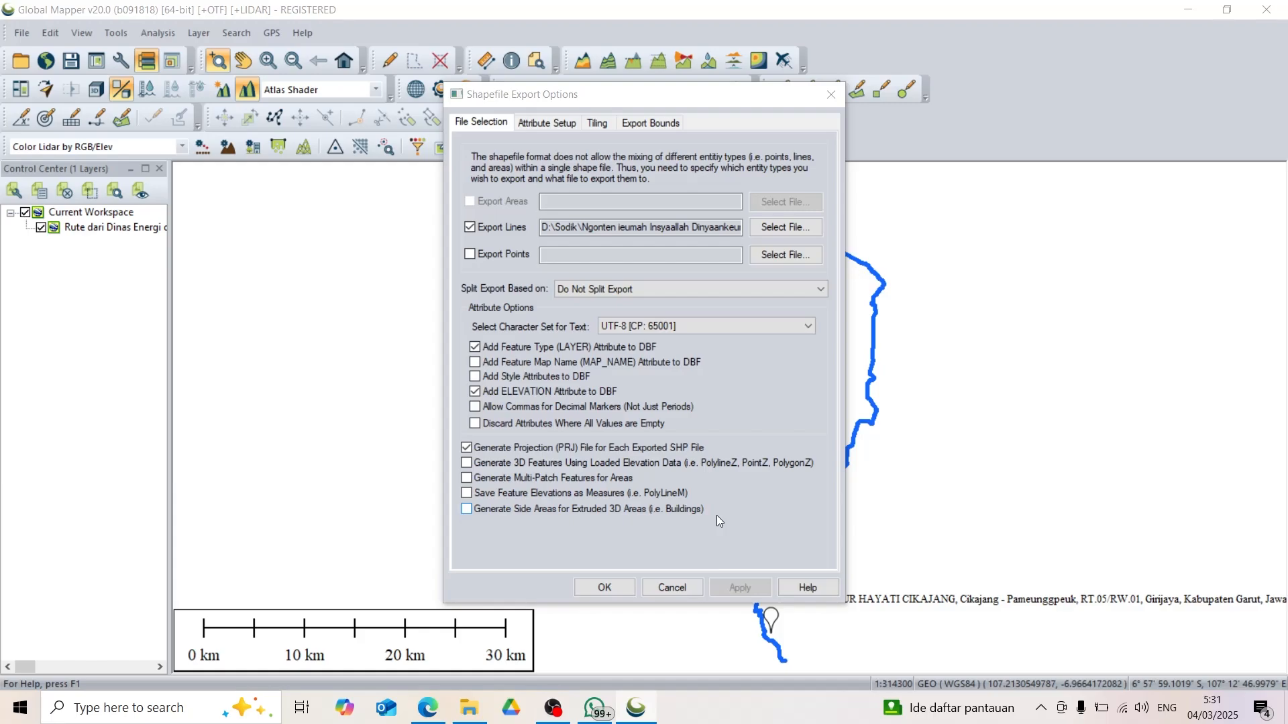
{"action": "left_click", "coordinate": [604, 588]}
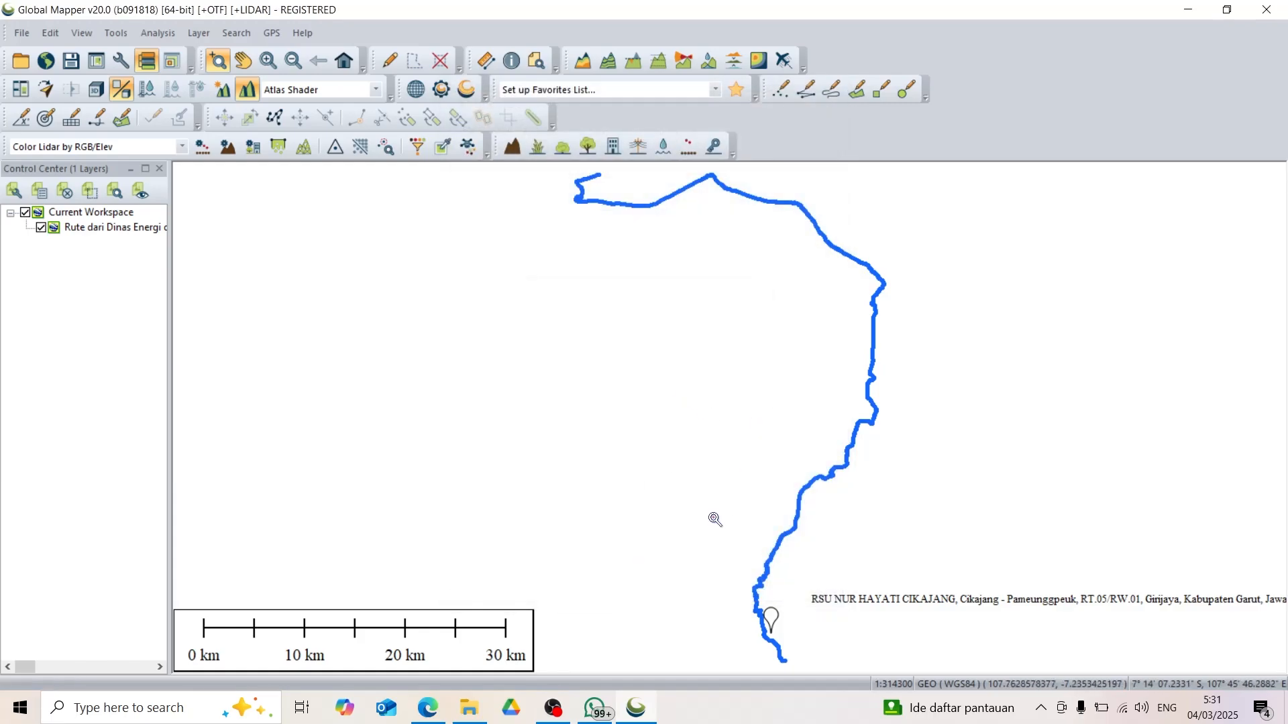
Step: Switch to ArcMap and create a new map from the Blank Map template
{"action": "left_click", "coordinate": [158, 702]}
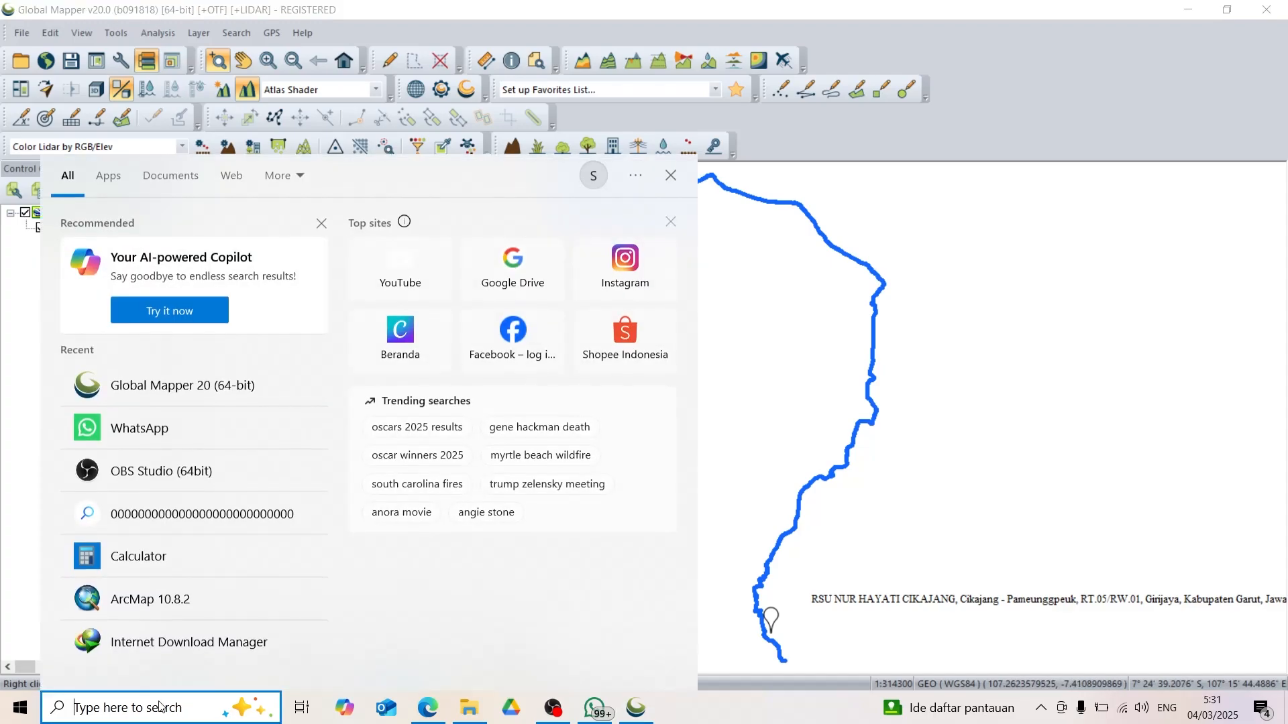
{"action": "type", "text": "arc"}
{"action": "key", "text": "Return"}
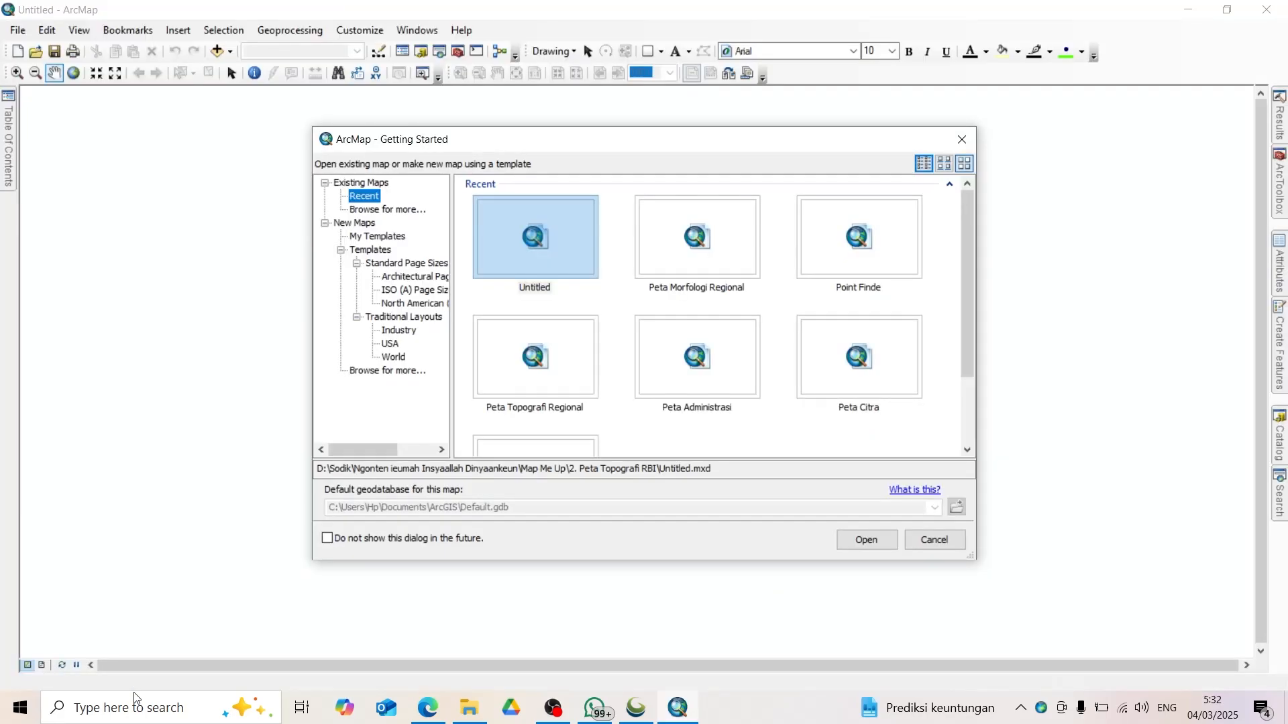
{"action": "left_click", "coordinate": [394, 237]}
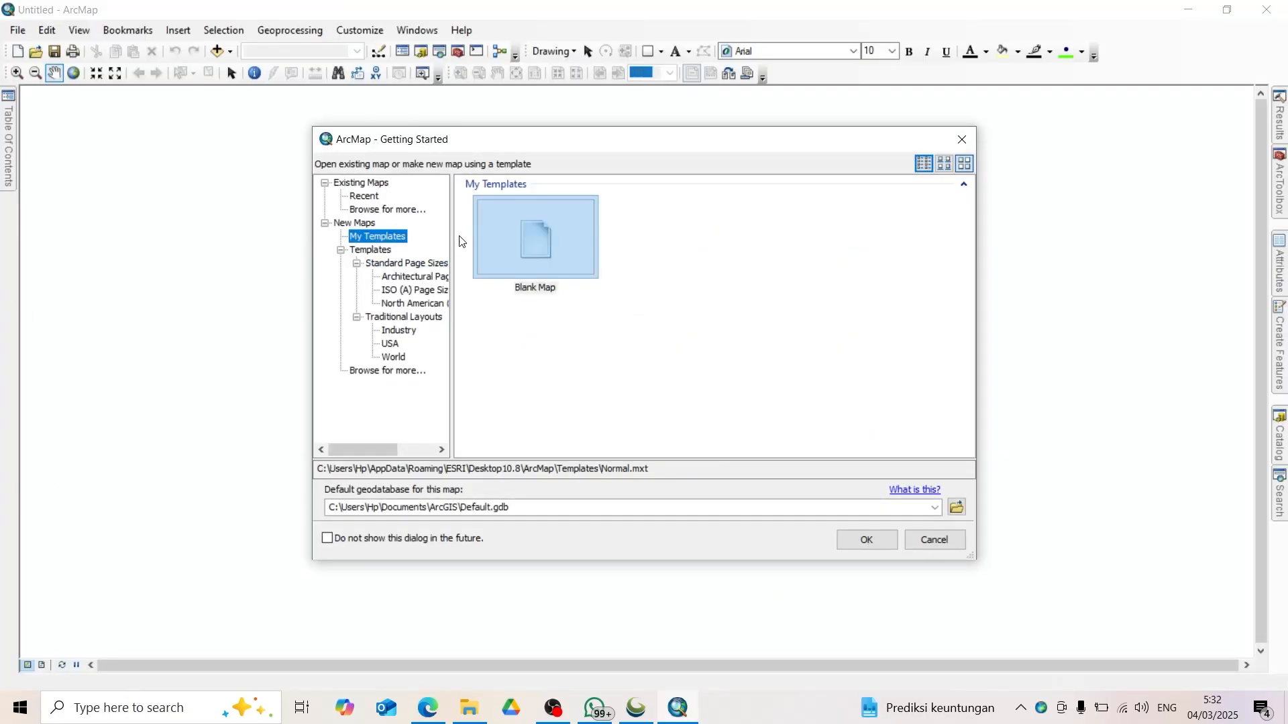
{"action": "double_click", "coordinate": [544, 239]}
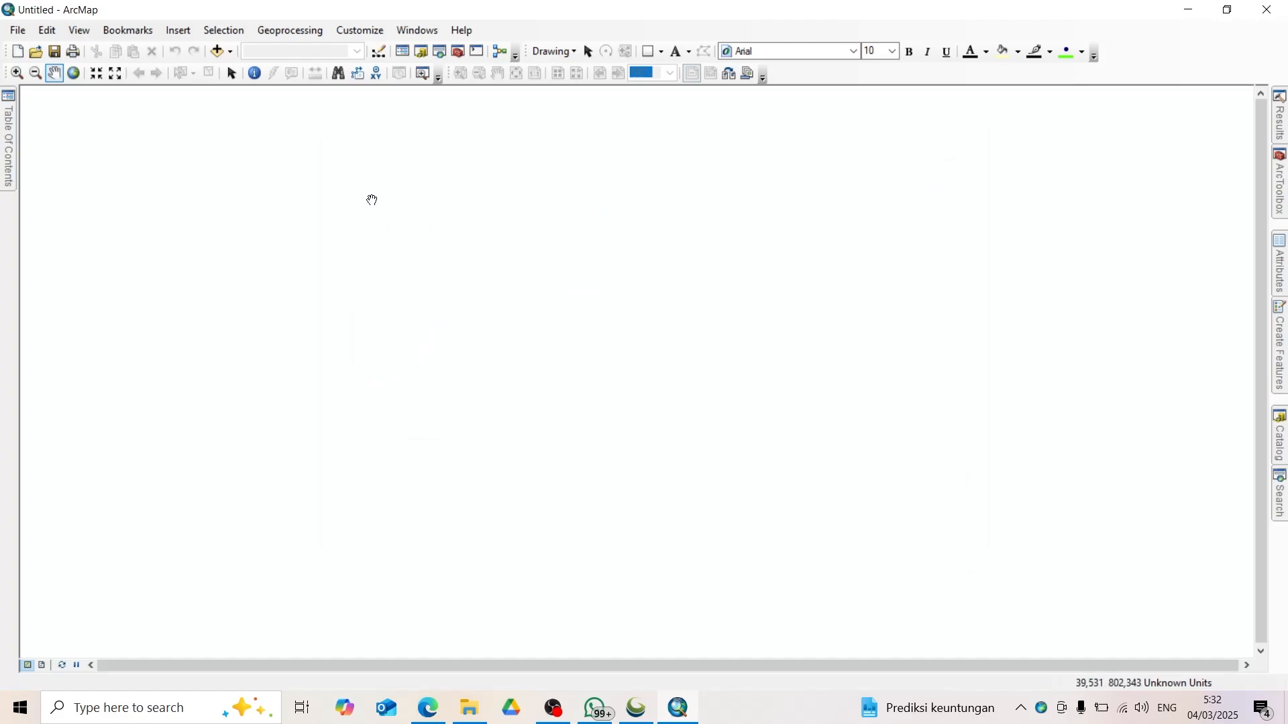
Step: Add AoI.shp from the "1. Peta Topografi" folder to the map
{"action": "left_click", "coordinate": [217, 52]}
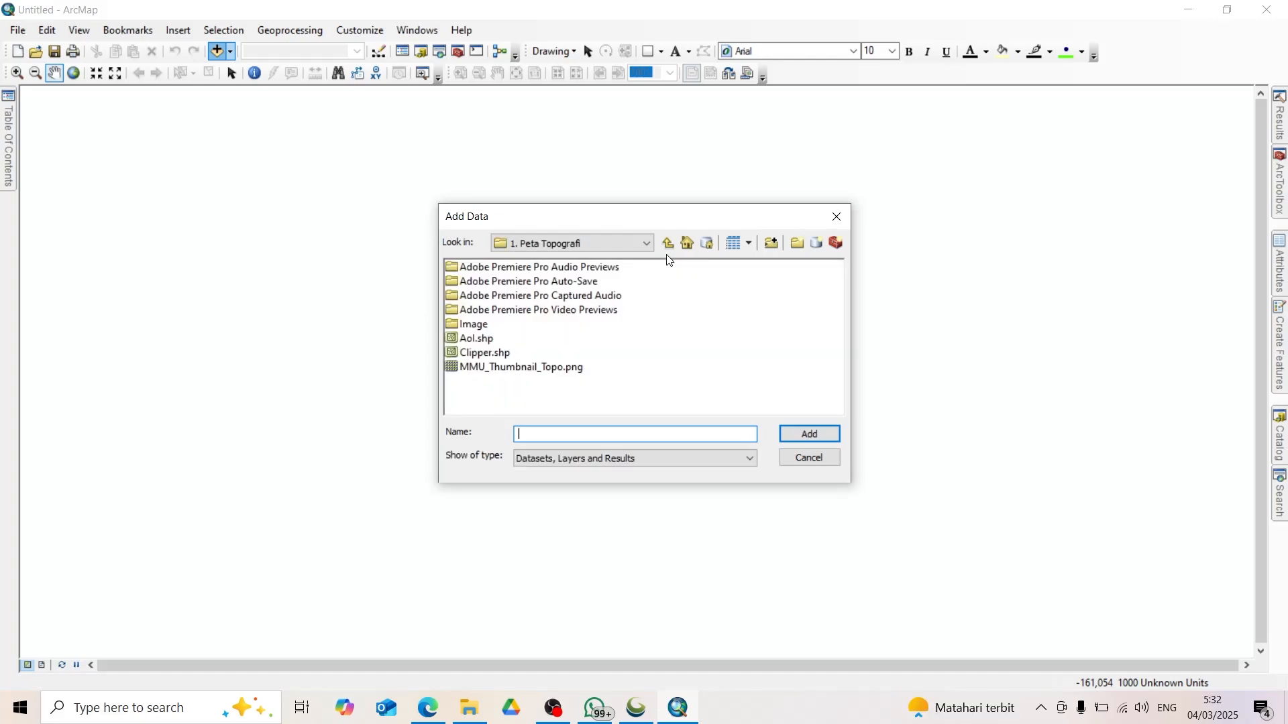
{"action": "double_click", "coordinate": [492, 335]}
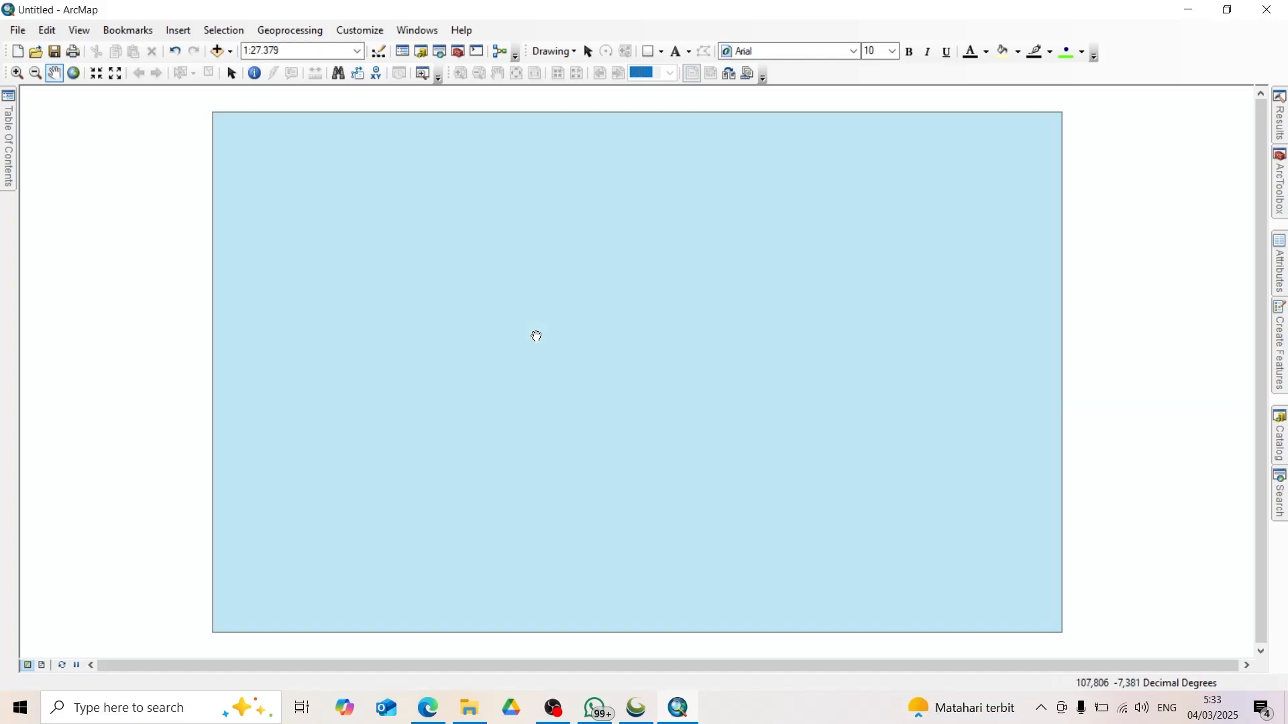
{"action": "scroll", "coordinate": [536, 336], "scroll_direction": "up", "scroll_amount": 2}
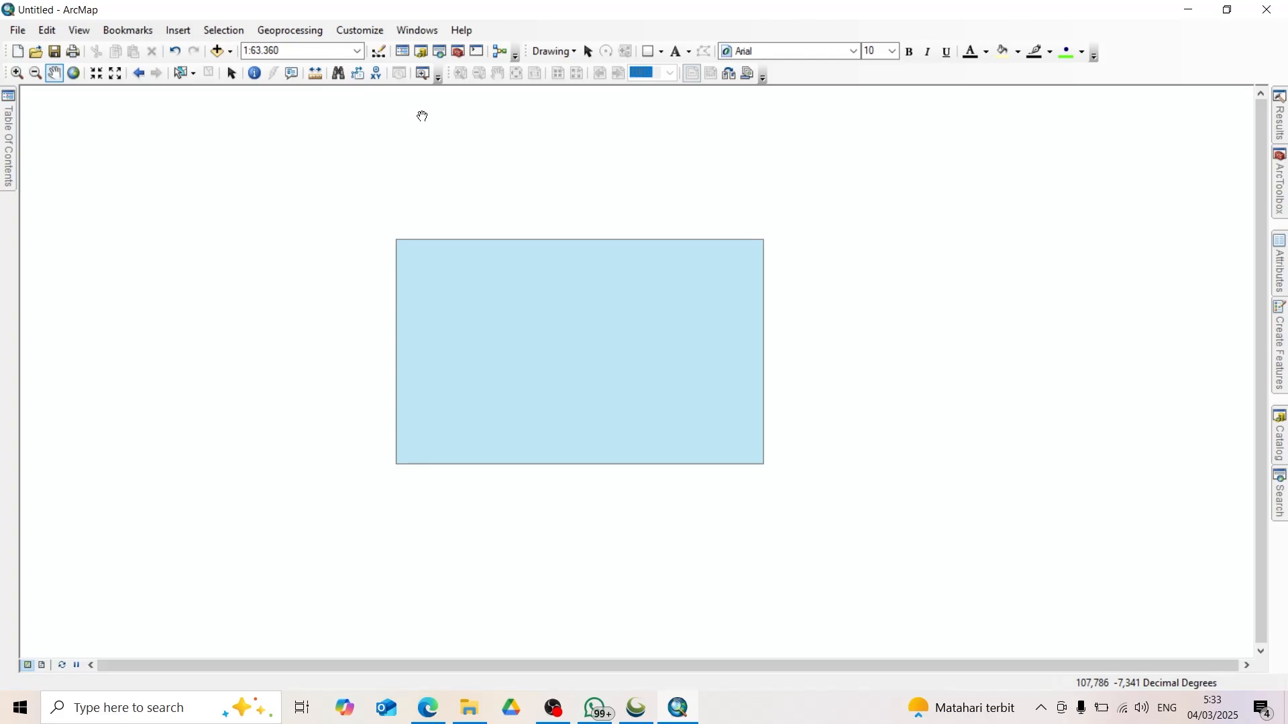
Step: Add the regency boundary layer Kab_Kota.shp from batas-administrasi-indonesia-master in D:\Map Peripherals\Vector
{"action": "left_click", "coordinate": [231, 73]}
{"action": "left_click", "coordinate": [218, 51]}
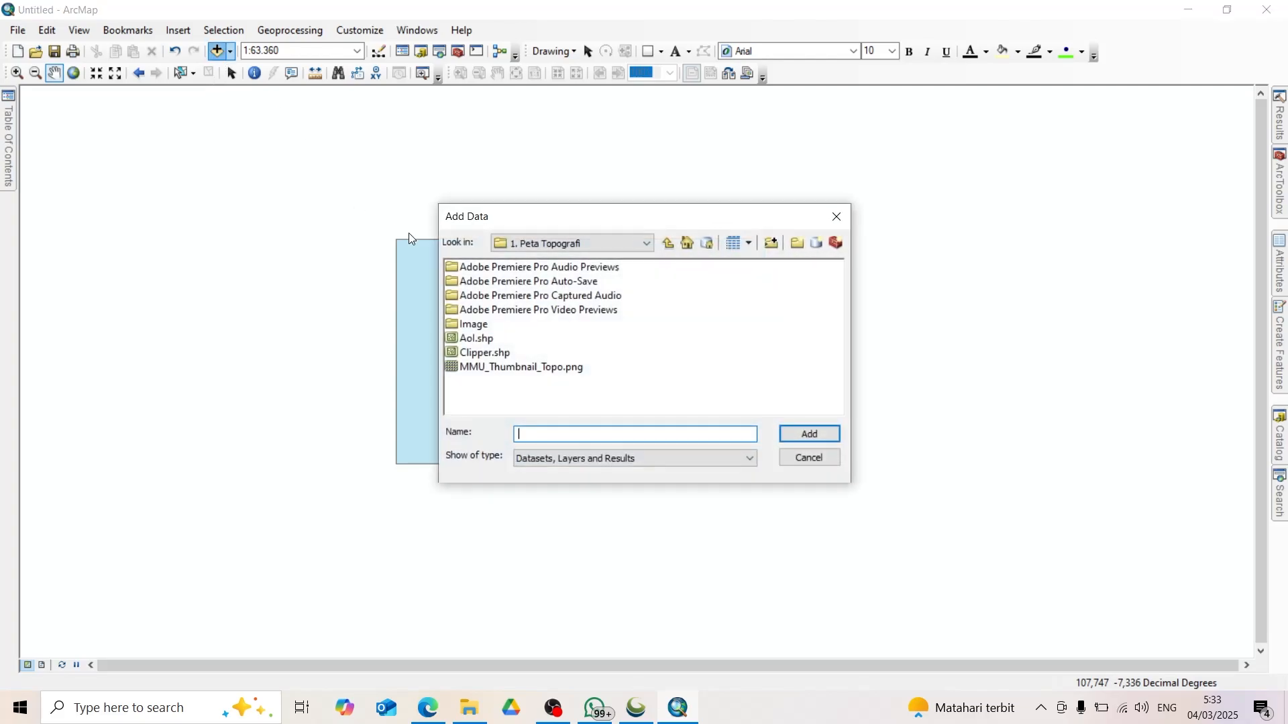
{"action": "left_click", "coordinate": [664, 244]}
{"action": "left_click", "coordinate": [646, 243]}
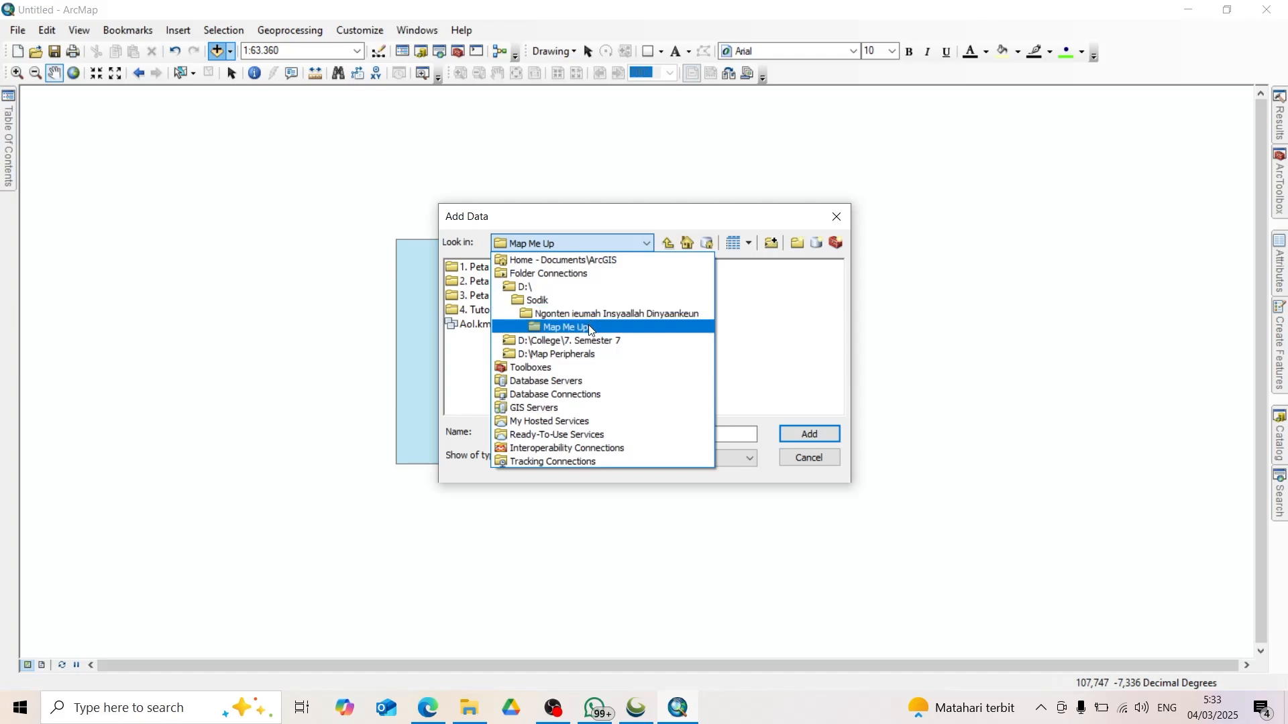
{"action": "left_click", "coordinate": [556, 353]}
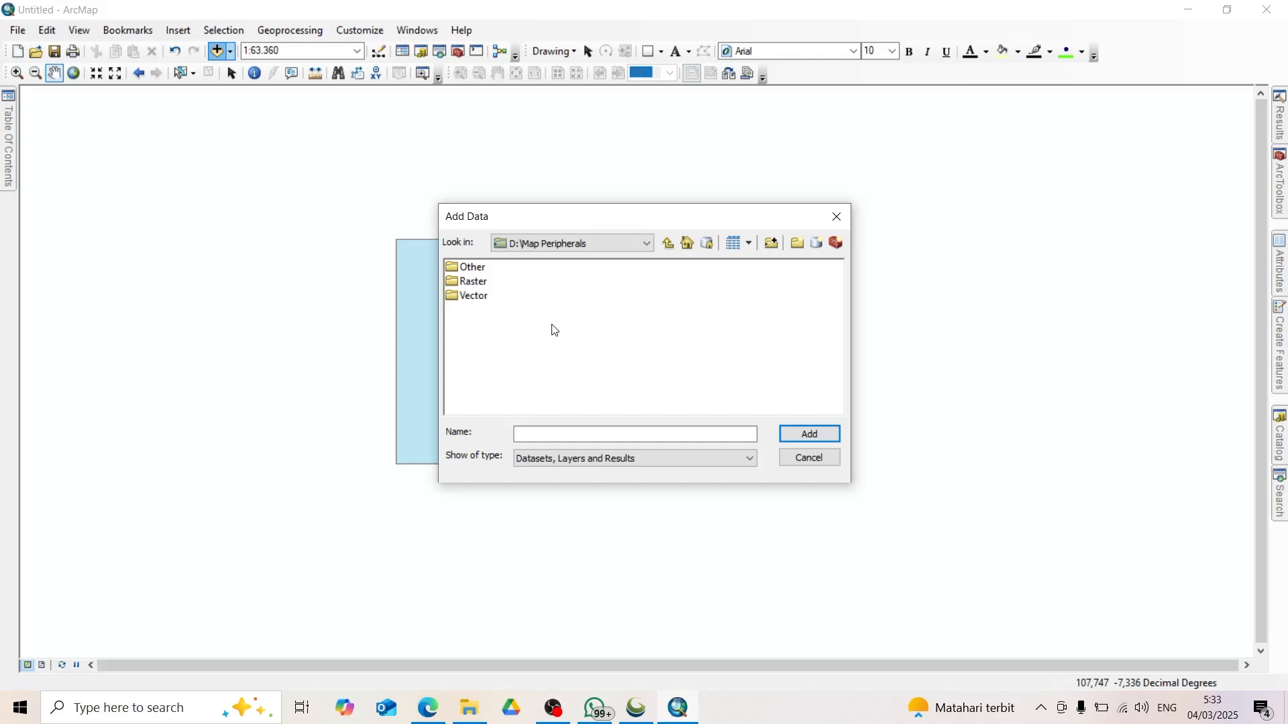
{"action": "double_click", "coordinate": [486, 297]}
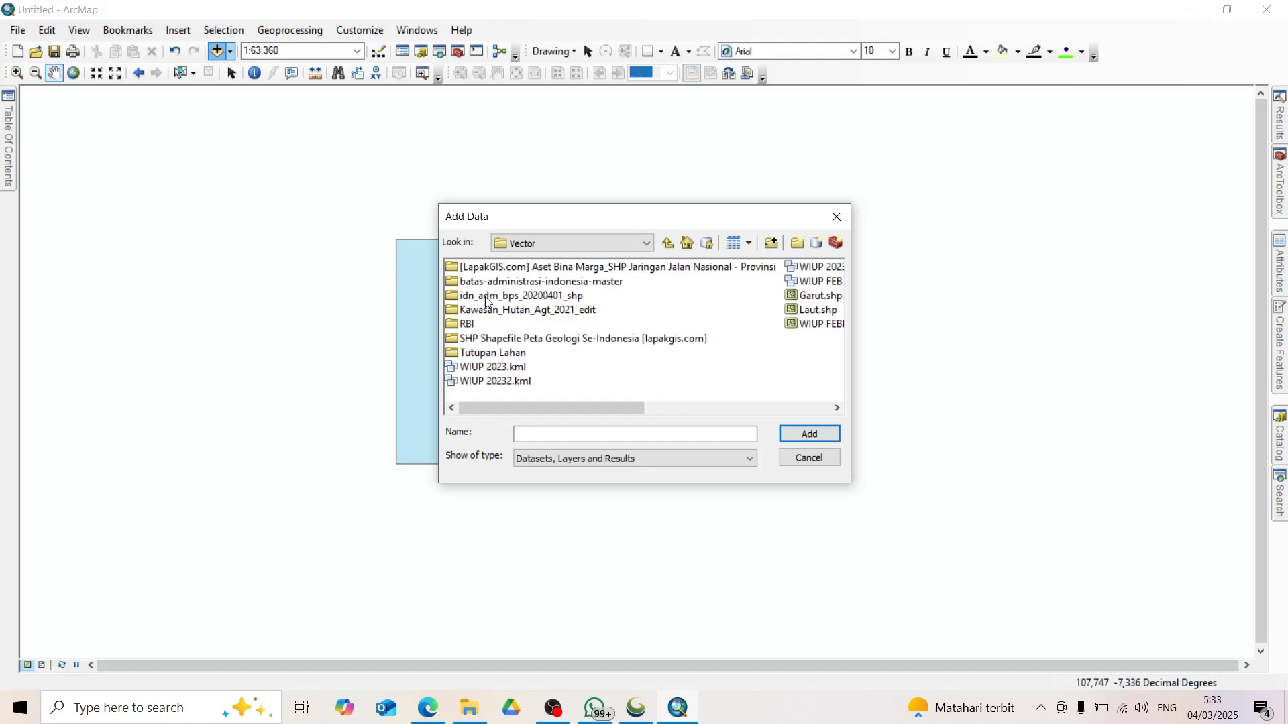
{"action": "double_click", "coordinate": [523, 282]}
{"action": "double_click", "coordinate": [489, 281]}
{"action": "double_click", "coordinate": [489, 269]}
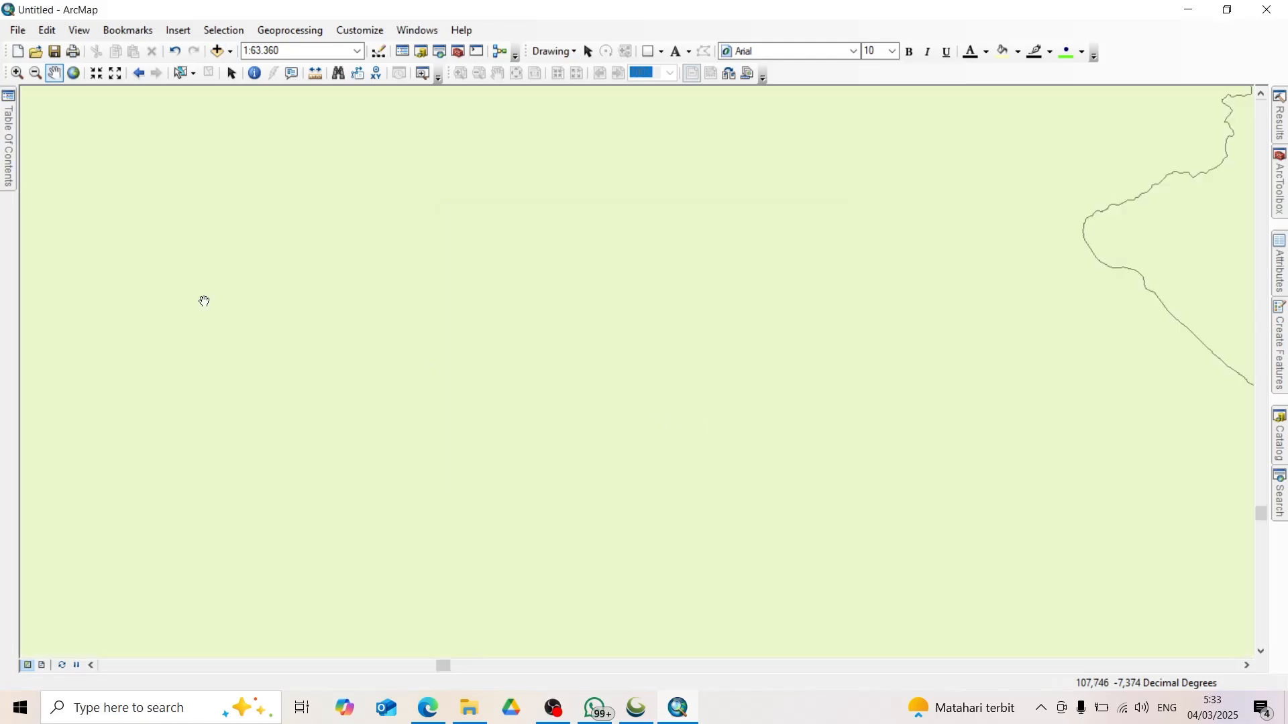
Step: Place the AoI layer above the Kab_Kota layer in the drawing order
{"action": "mouse_move", "coordinate": [8, 148]}
{"action": "left_click_drag", "start_coordinate": [80, 177], "coordinate": [80, 144]}
{"action": "scroll", "coordinate": [427, 368], "scroll_direction": "down", "scroll_amount": 3}
{"action": "left_click_drag", "start_coordinate": [428, 368], "coordinate": [529, 449]}
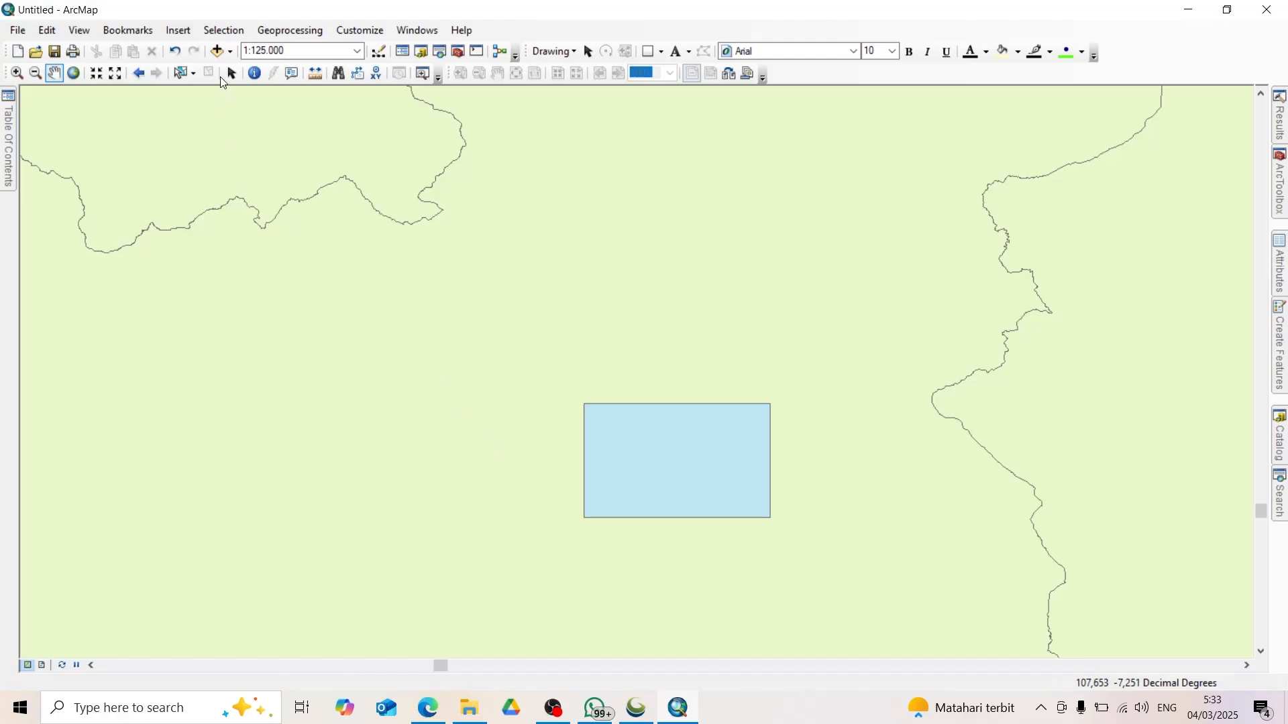
Step: Add the exported "Rute ESDM - AoI" route shapefile to the map
{"action": "left_click", "coordinate": [220, 51]}
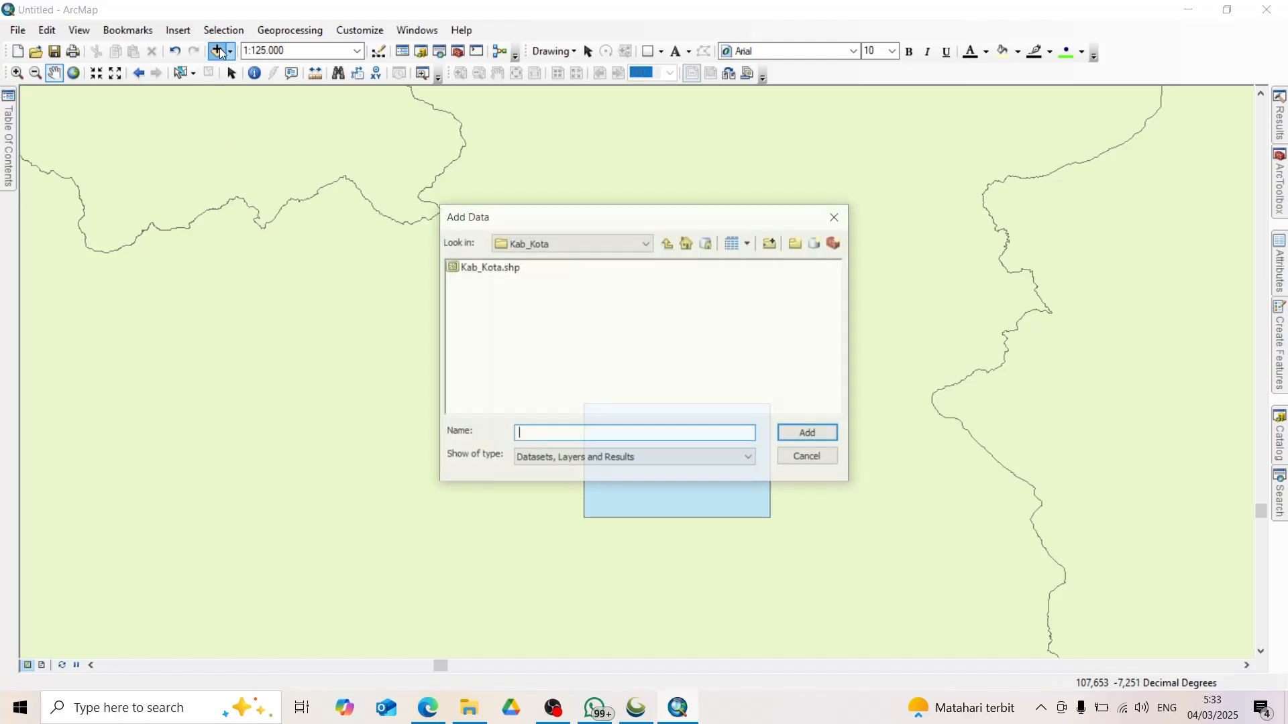
{"action": "left_click", "coordinate": [670, 245]}
{"action": "left_click", "coordinate": [647, 244]}
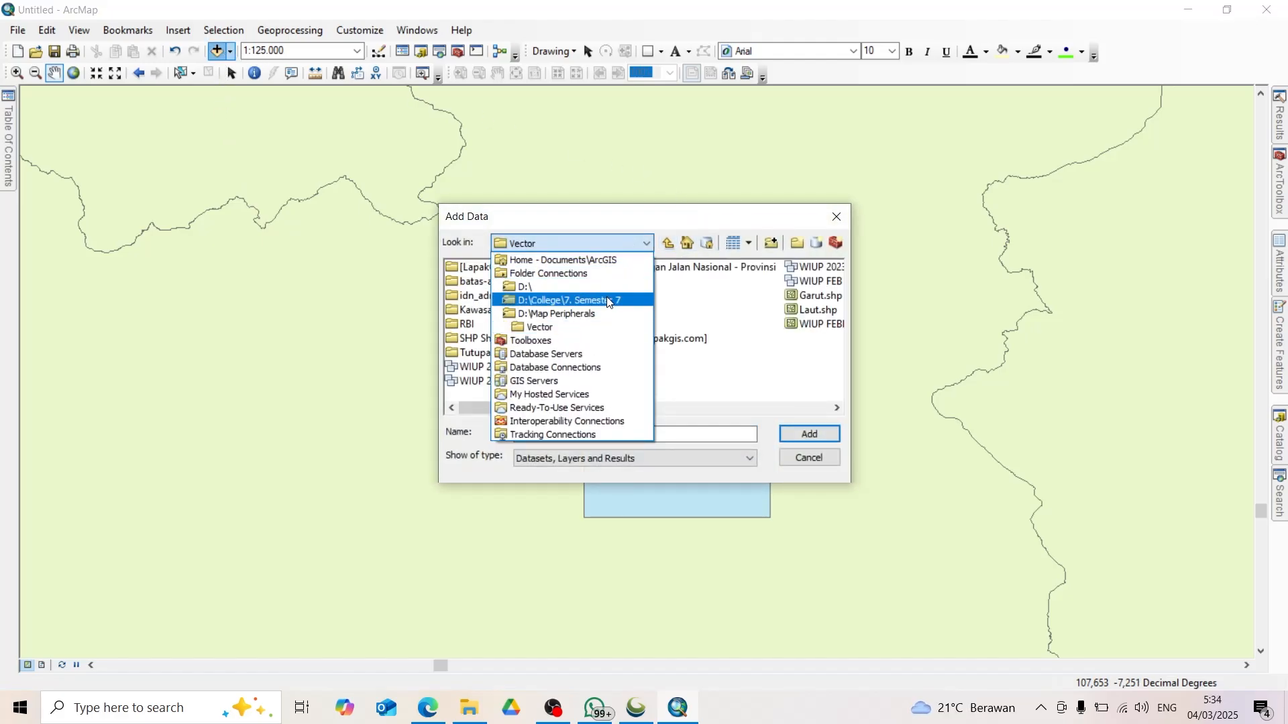
{"action": "left_click", "coordinate": [575, 299]}
{"action": "left_click", "coordinate": [809, 434]}
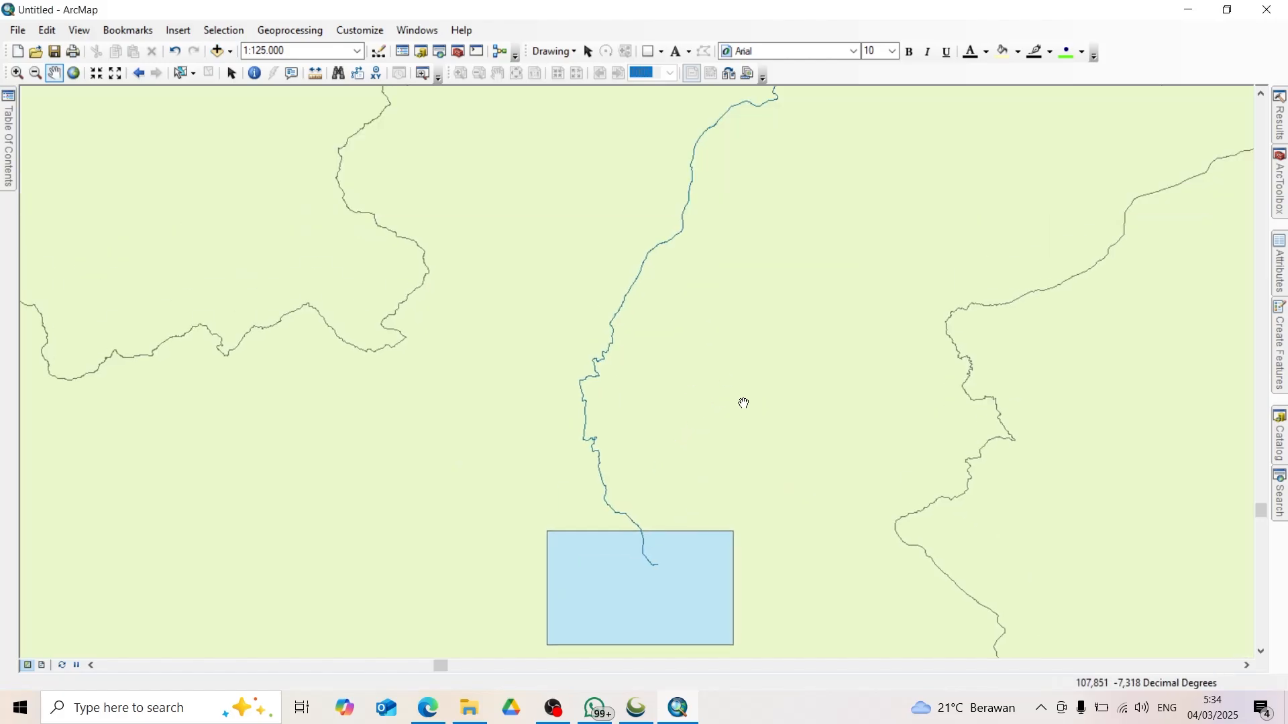
Step: Examine the route line from the AoI rectangle up to its starting point in Bandung against the regency boundaries
{"action": "scroll", "coordinate": [764, 376], "scroll_direction": "up", "scroll_amount": 2}
{"action": "left_click_drag", "start_coordinate": [776, 354], "coordinate": [736, 450]}
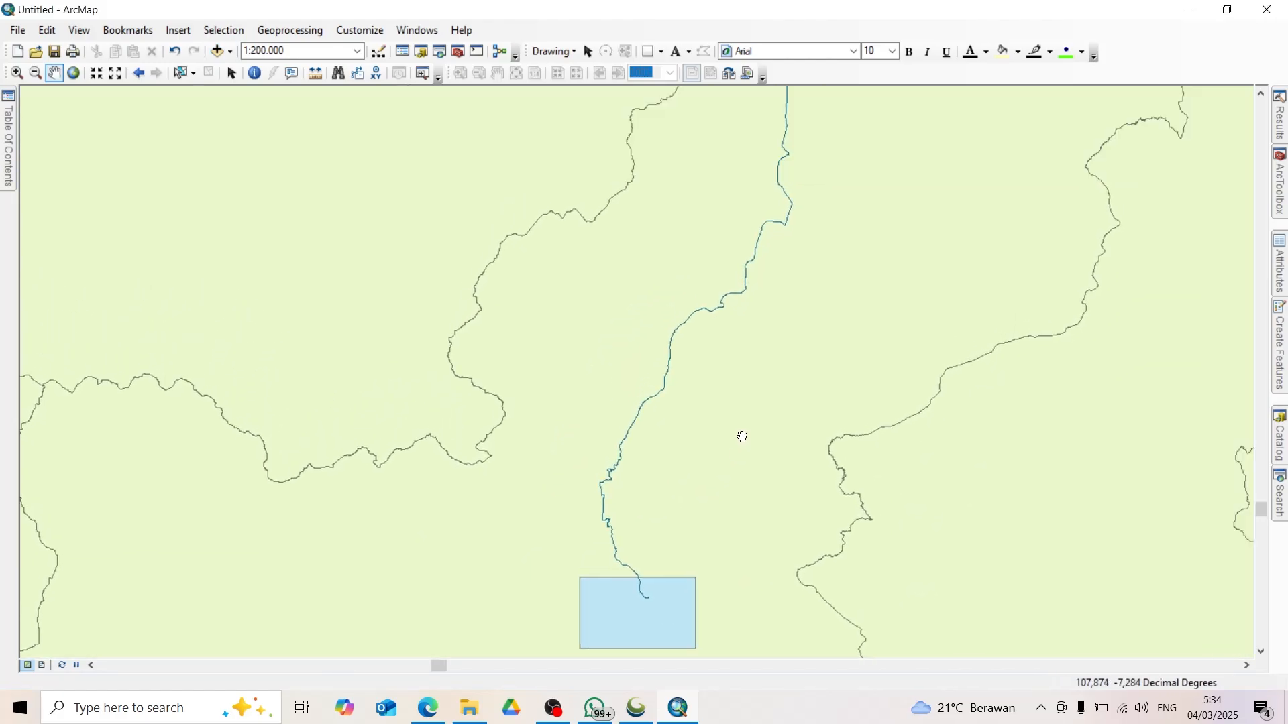
{"action": "scroll", "coordinate": [742, 434], "scroll_direction": "up", "scroll_amount": 1}
{"action": "scroll", "coordinate": [762, 393], "scroll_direction": "up", "scroll_amount": 2}
{"action": "scroll", "coordinate": [761, 394], "scroll_direction": "down", "scroll_amount": 2}
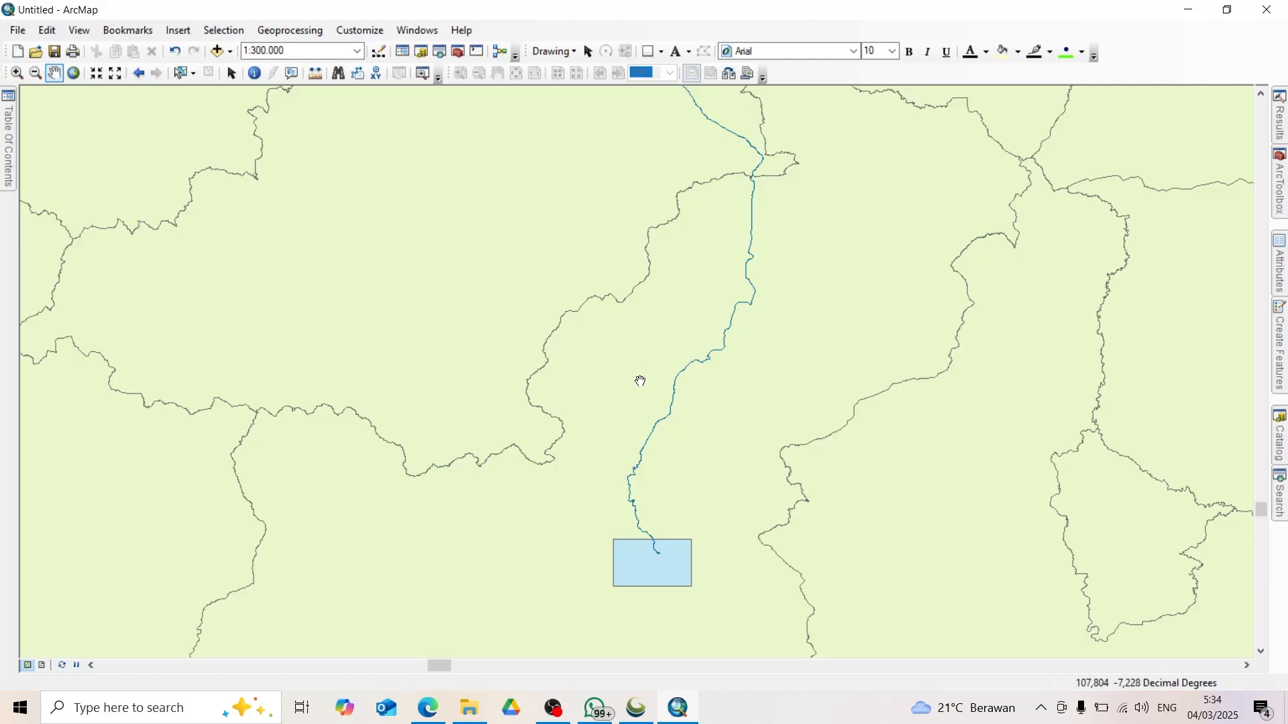
{"action": "left_click_drag", "start_coordinate": [638, 380], "coordinate": [561, 433]}
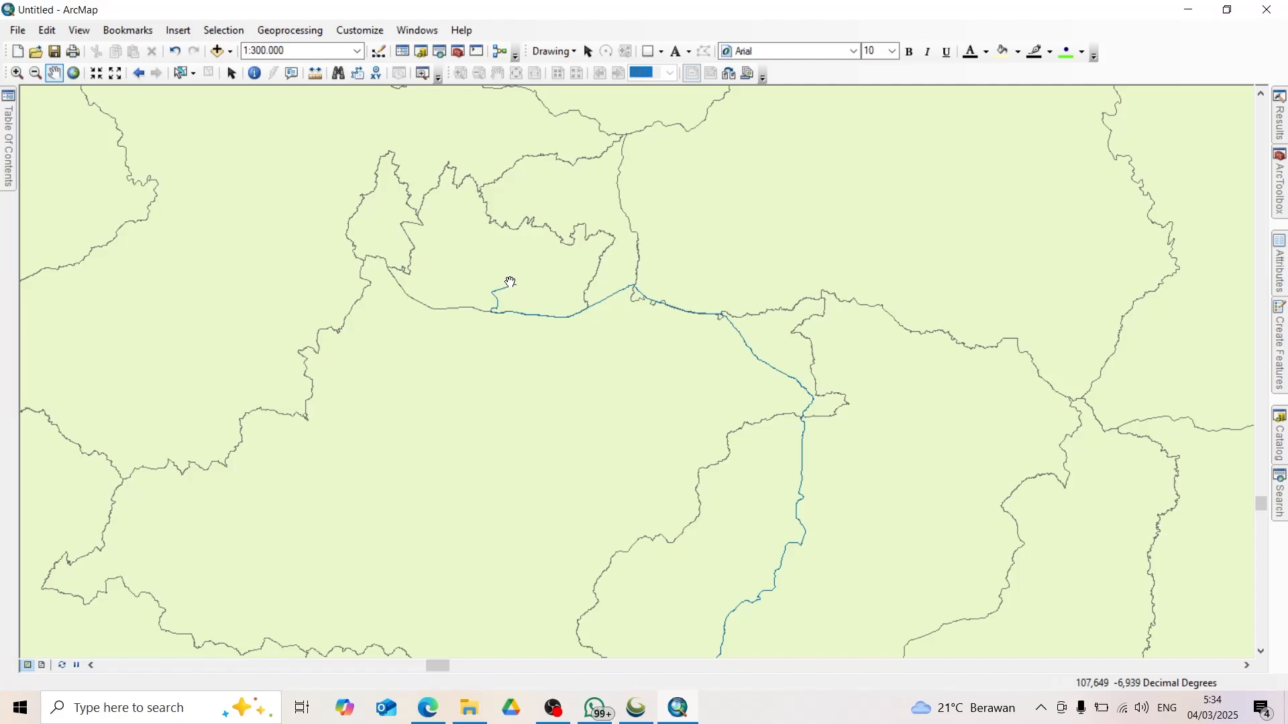
{"action": "scroll", "coordinate": [505, 275], "scroll_direction": "down", "scroll_amount": 4}
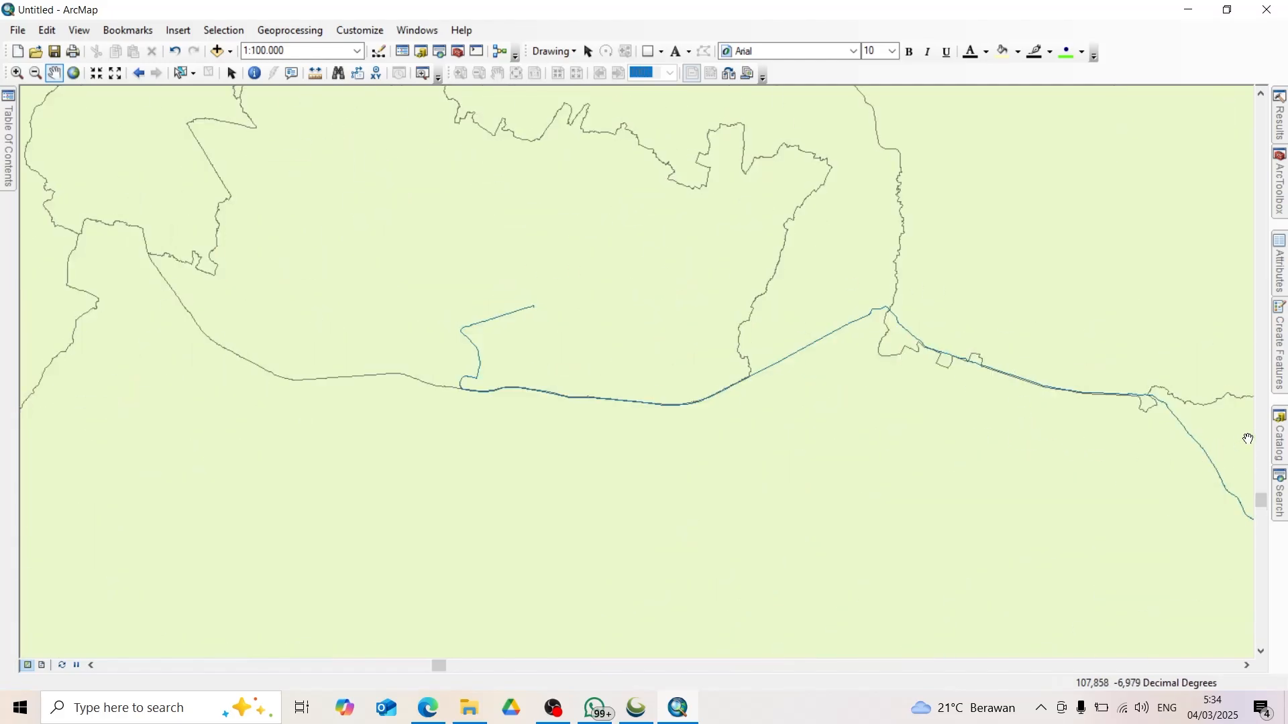
Step: Browse the catalog on drive D to the "3. Peta Kesampaian Daerah" folder inside Map Me Up
{"action": "left_click", "coordinate": [1278, 442]}
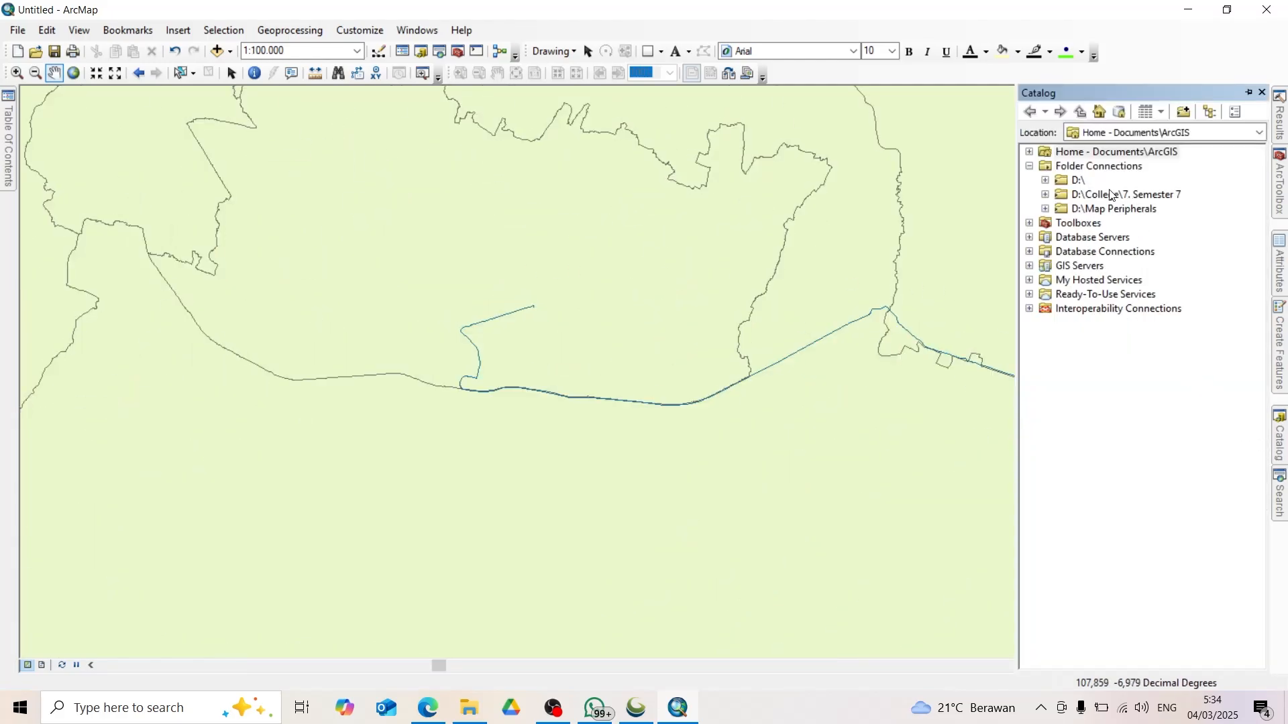
{"action": "left_click", "coordinate": [1045, 181]}
{"action": "double_click", "coordinate": [1110, 423]}
{"action": "double_click", "coordinate": [1123, 424]}
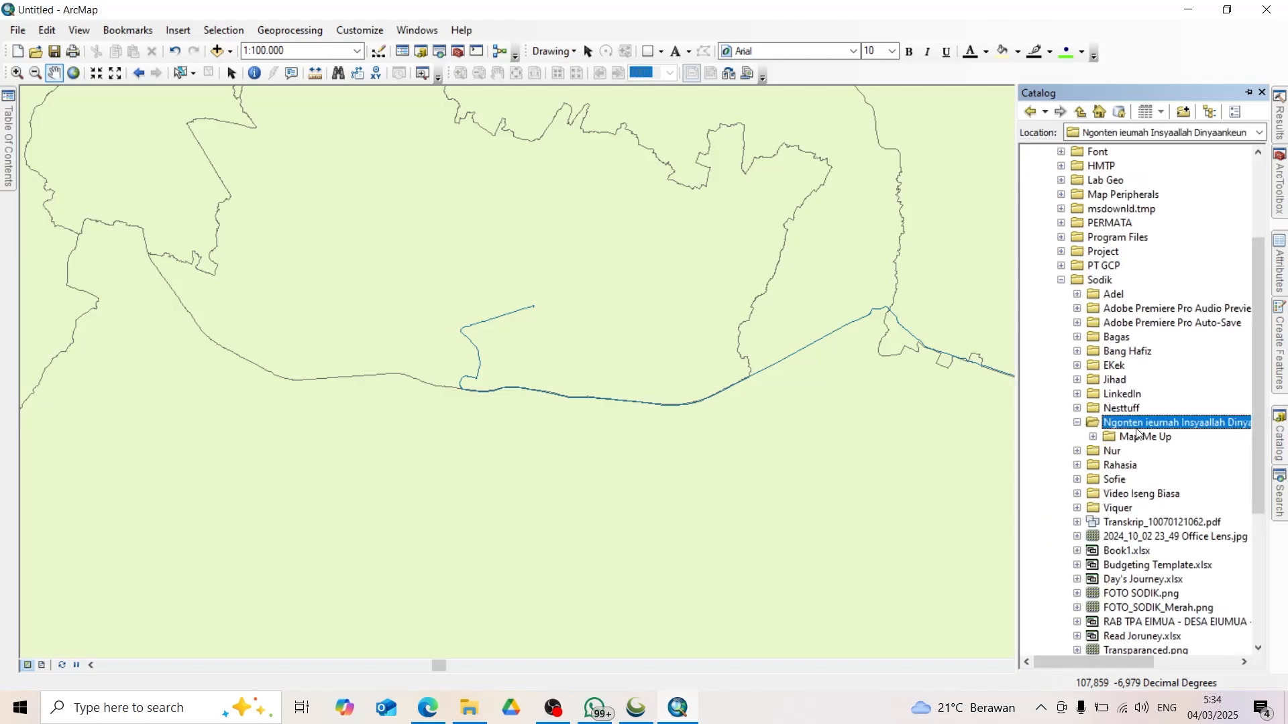
{"action": "double_click", "coordinate": [1142, 437]}
{"action": "double_click", "coordinate": [1167, 480]}
{"action": "right_click", "coordinate": [1165, 482]}
{"action": "left_click", "coordinate": [1138, 482]}
{"action": "left_click", "coordinate": [1127, 466]}
{"action": "left_click", "coordinate": [1125, 479]}
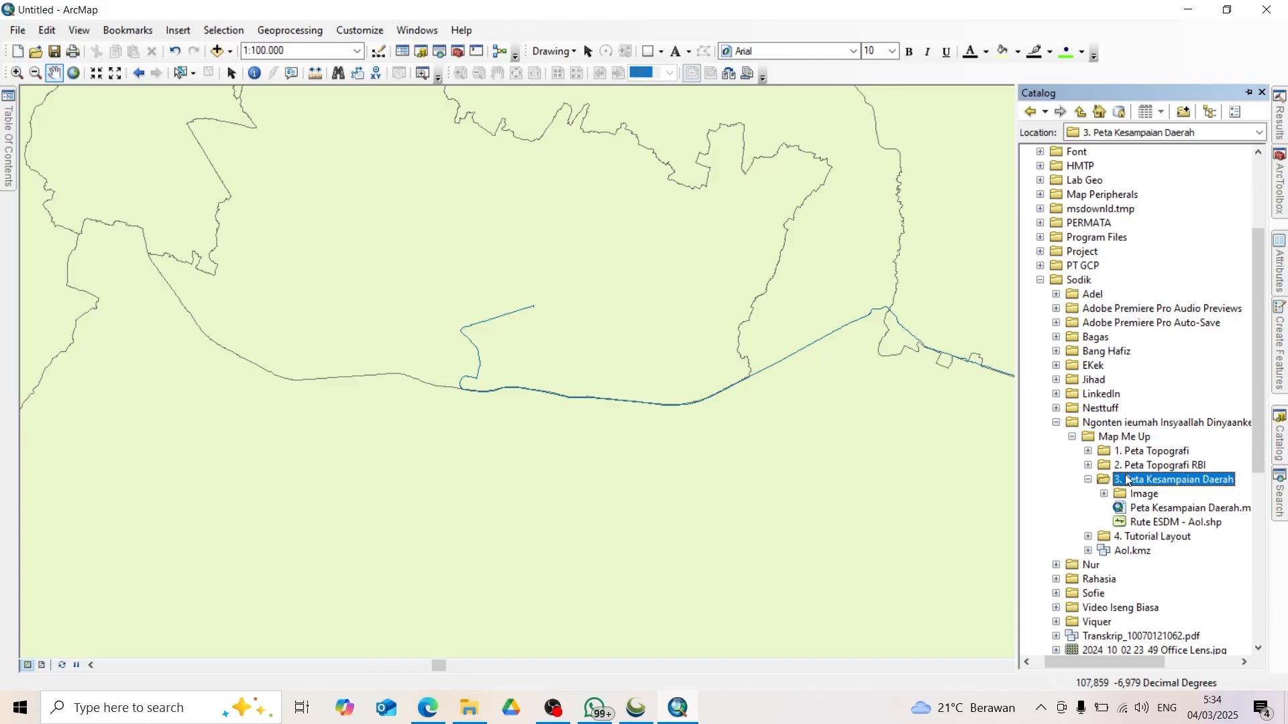
Step: Start a new shapefile in the "3. Peta Kesampaian Daerah" folder, named "Titik ESDM" with the Point feature type
{"action": "right_click", "coordinate": [1150, 480]}
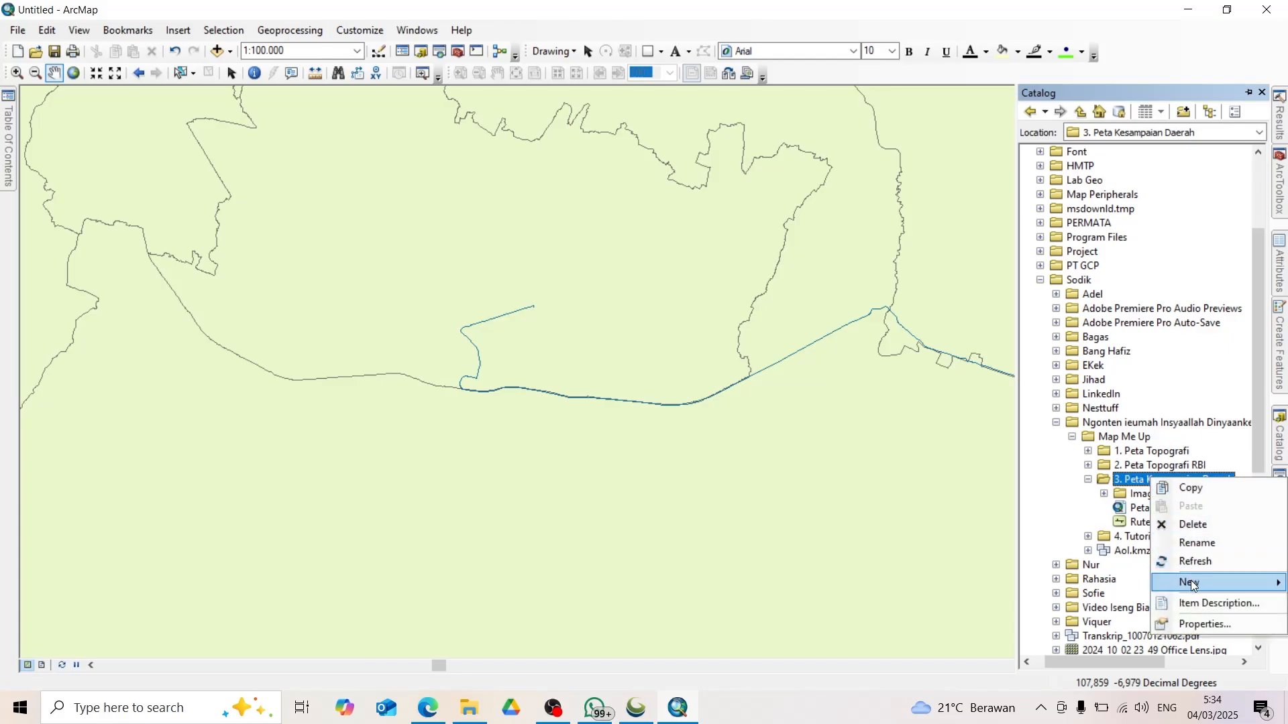
{"action": "mouse_move", "coordinate": [1189, 581]}
{"action": "left_click", "coordinate": [1063, 543]}
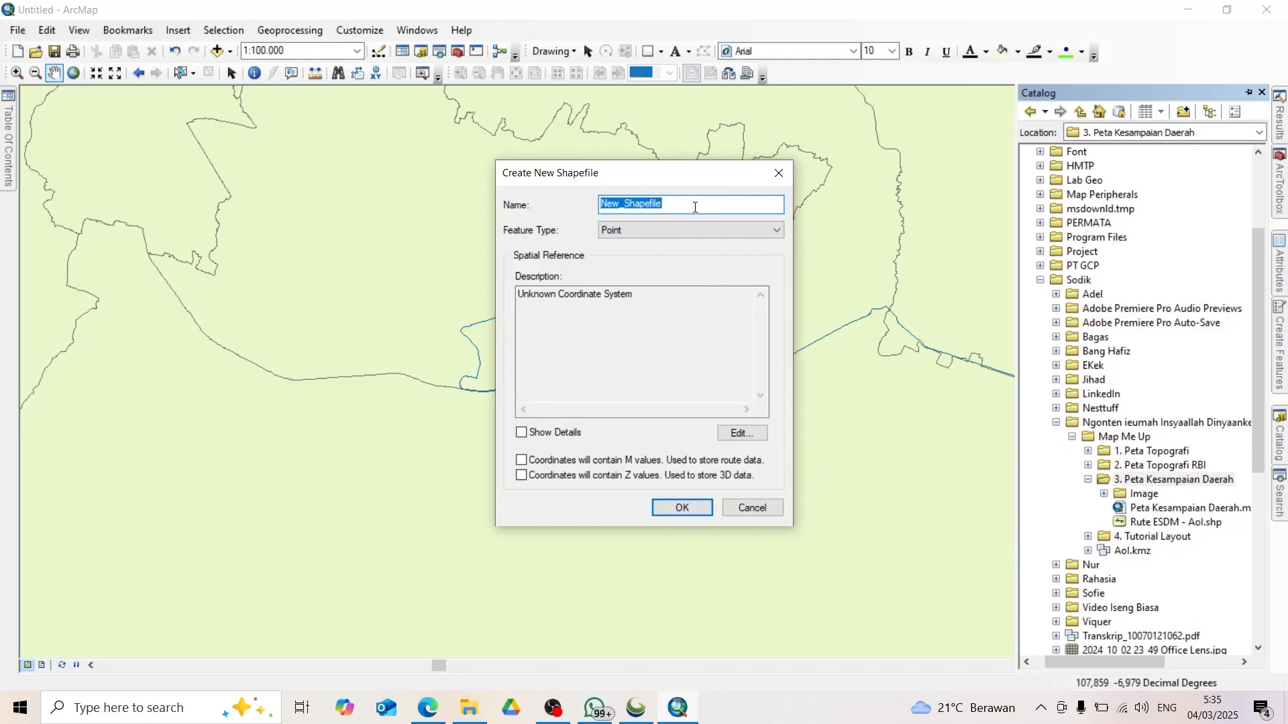
{"action": "type", "text": "Tl"}
{"action": "type", "text": "tik ESDM"}
{"action": "left_click", "coordinate": [613, 230]}
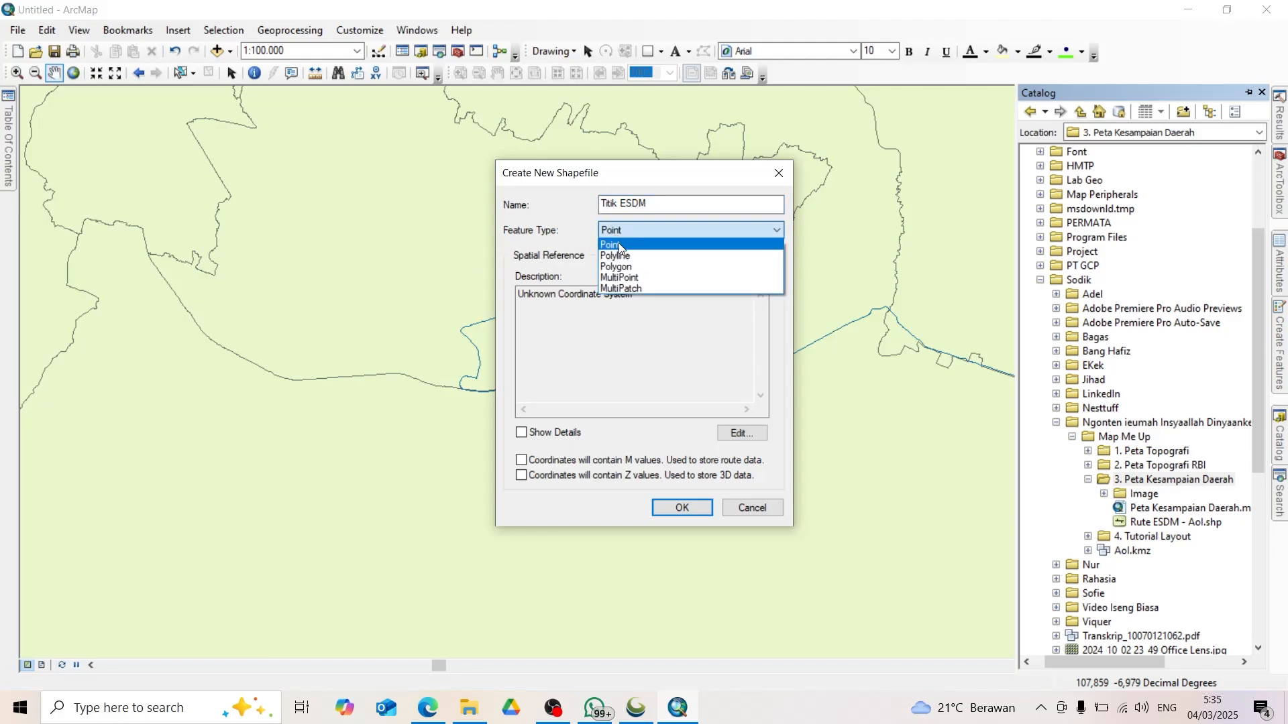
{"action": "left_click", "coordinate": [618, 245]}
Step: Assign the WGS 1984 UTM Zone 48S coordinate system to the new shapefile and create it
{"action": "left_click", "coordinate": [736, 429]}
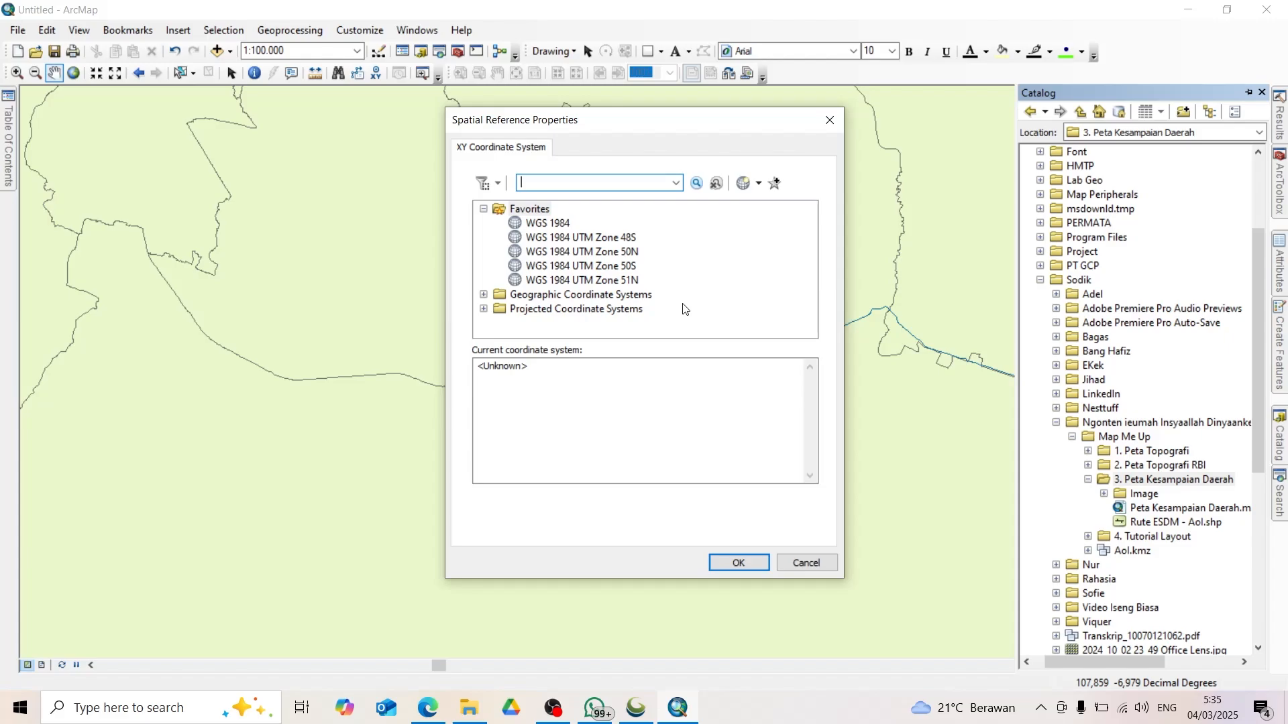
{"action": "left_click", "coordinate": [642, 238]}
{"action": "left_click", "coordinate": [634, 238]}
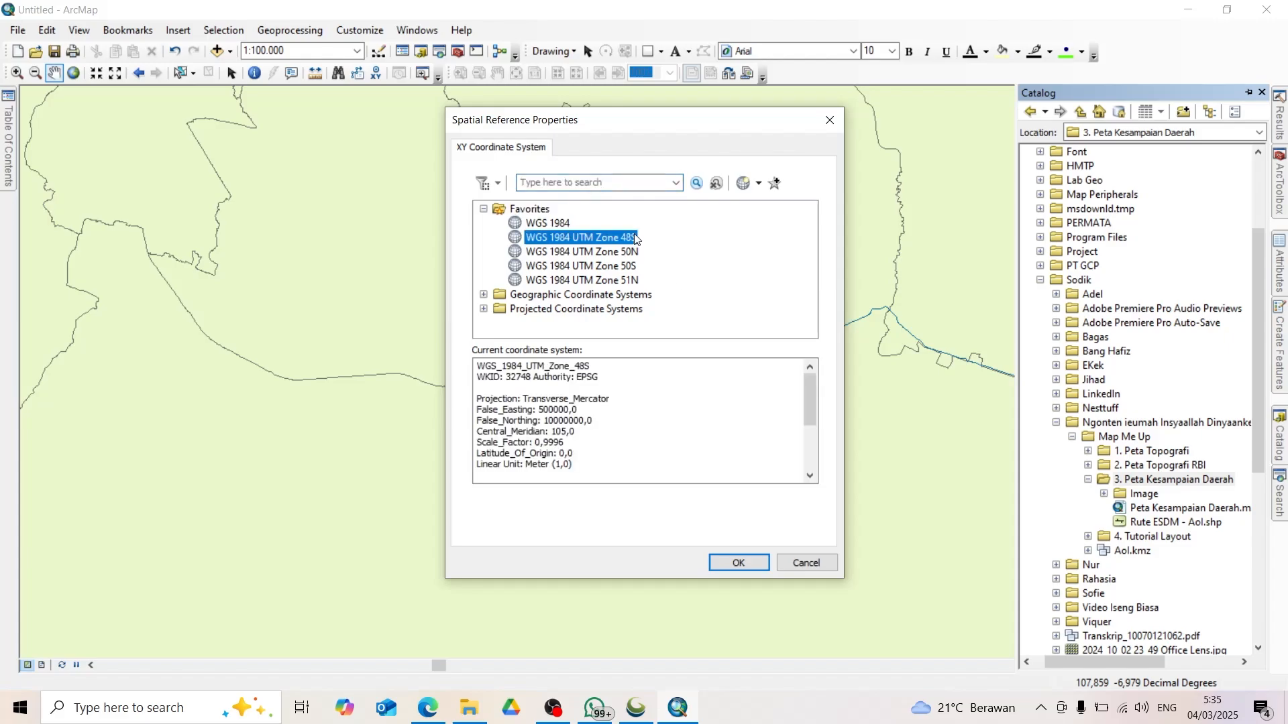
{"action": "left_click", "coordinate": [738, 563]}
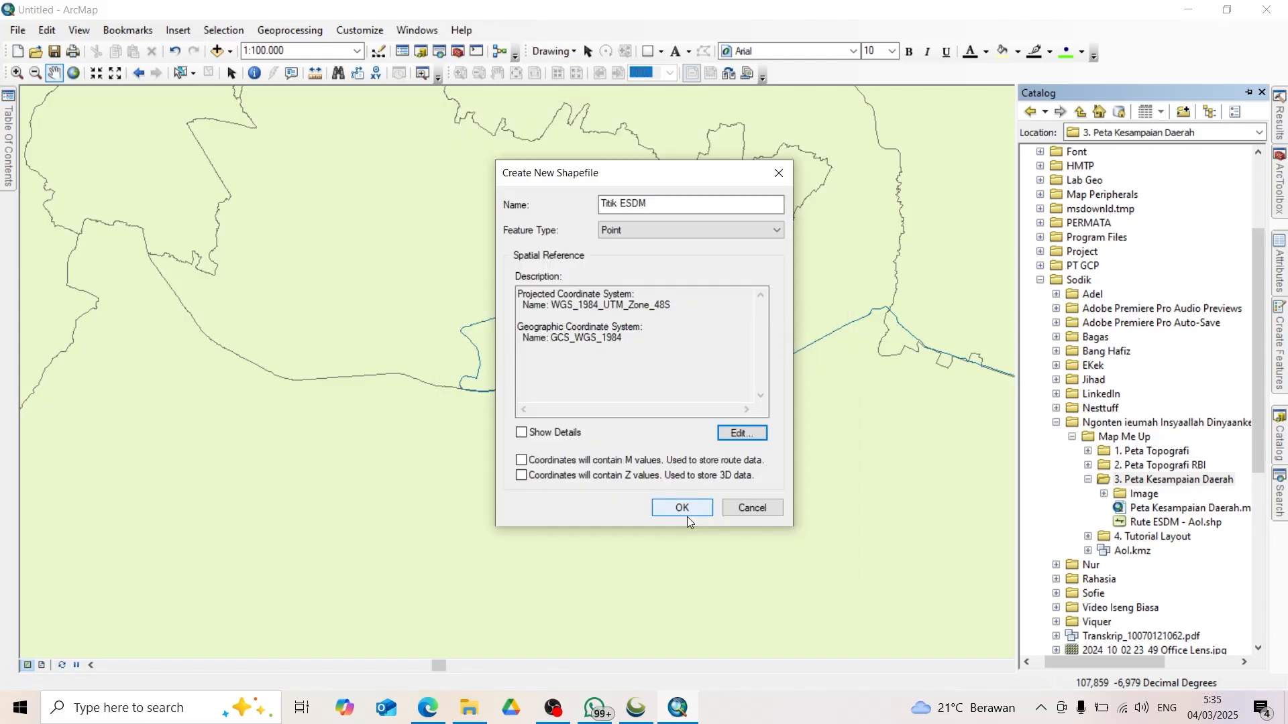
{"action": "left_click", "coordinate": [688, 516]}
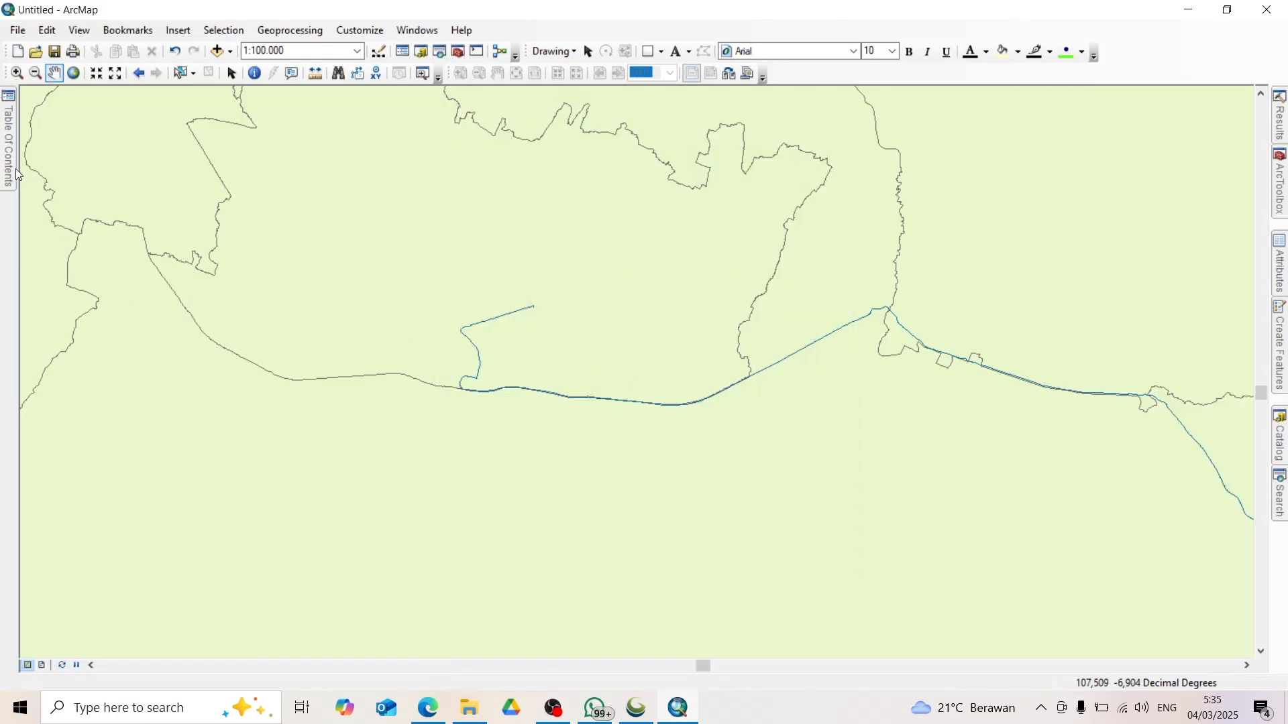
Step: Start editing the Titik ESDM layer and place a point at the route's starting end in Bandung
{"action": "mouse_move", "coordinate": [18, 175]}
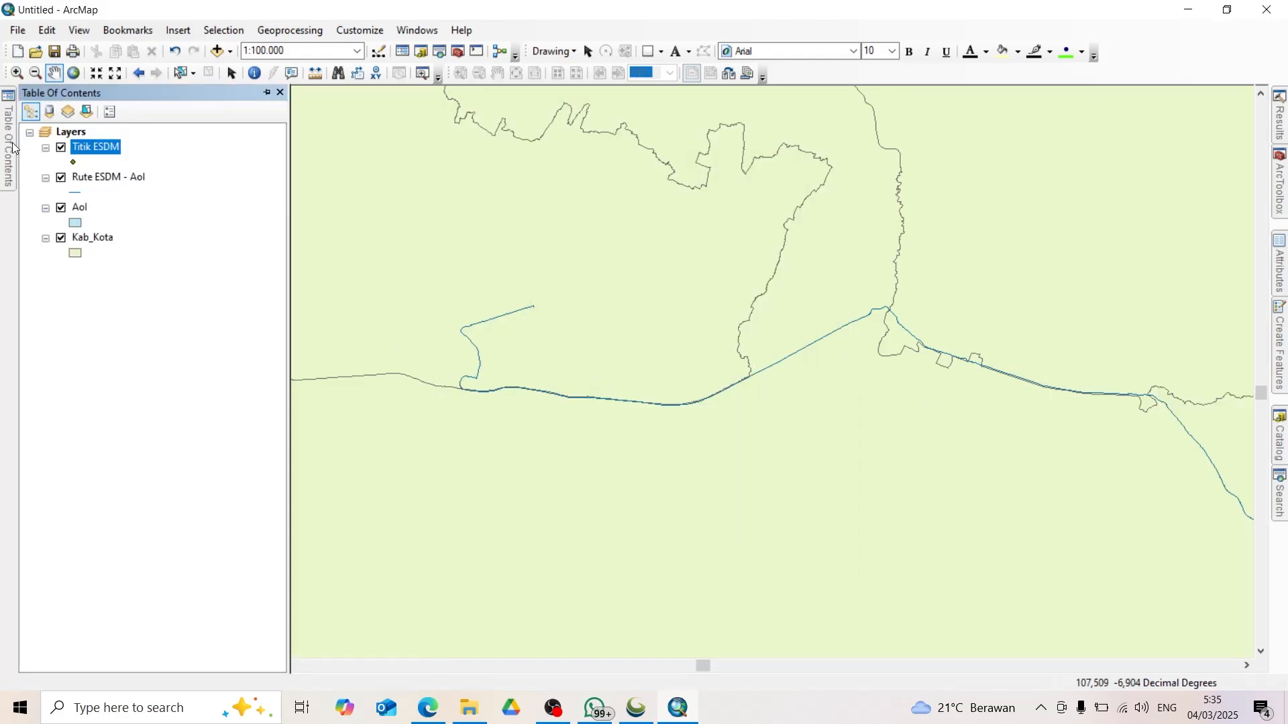
{"action": "right_click", "coordinate": [109, 150]}
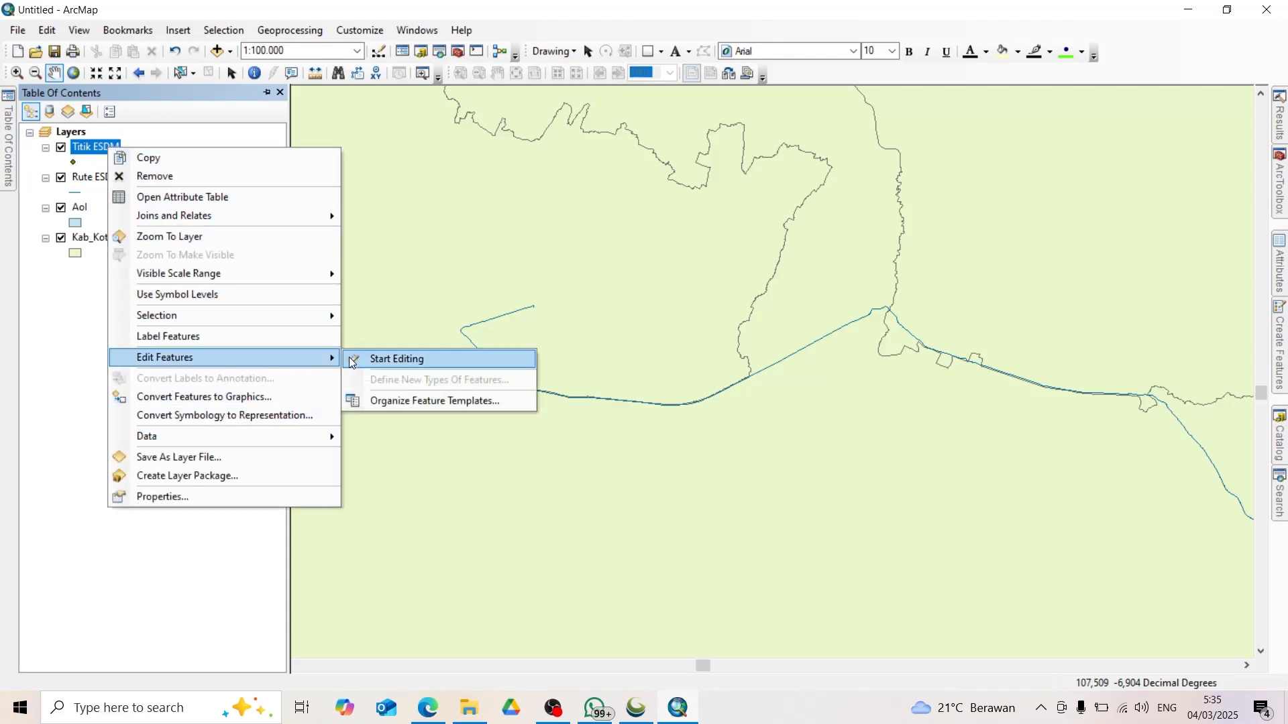
{"action": "left_click", "coordinate": [352, 361]}
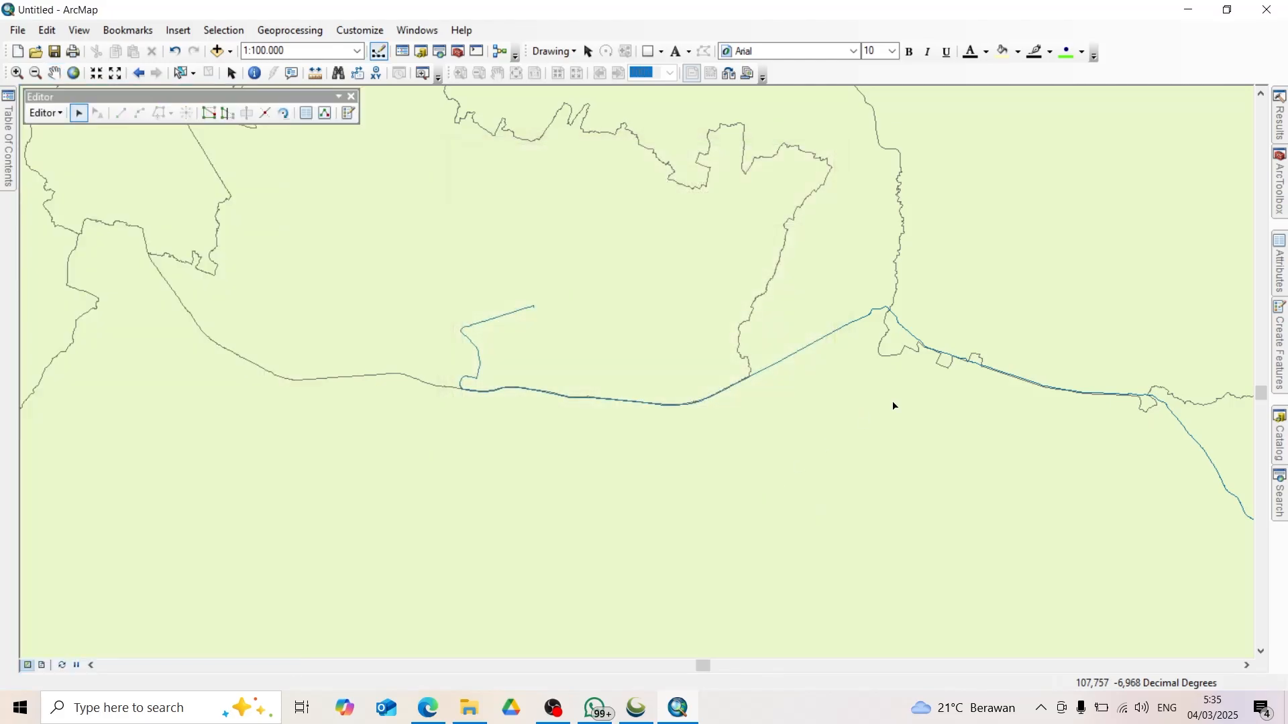
{"action": "left_click", "coordinate": [1276, 347]}
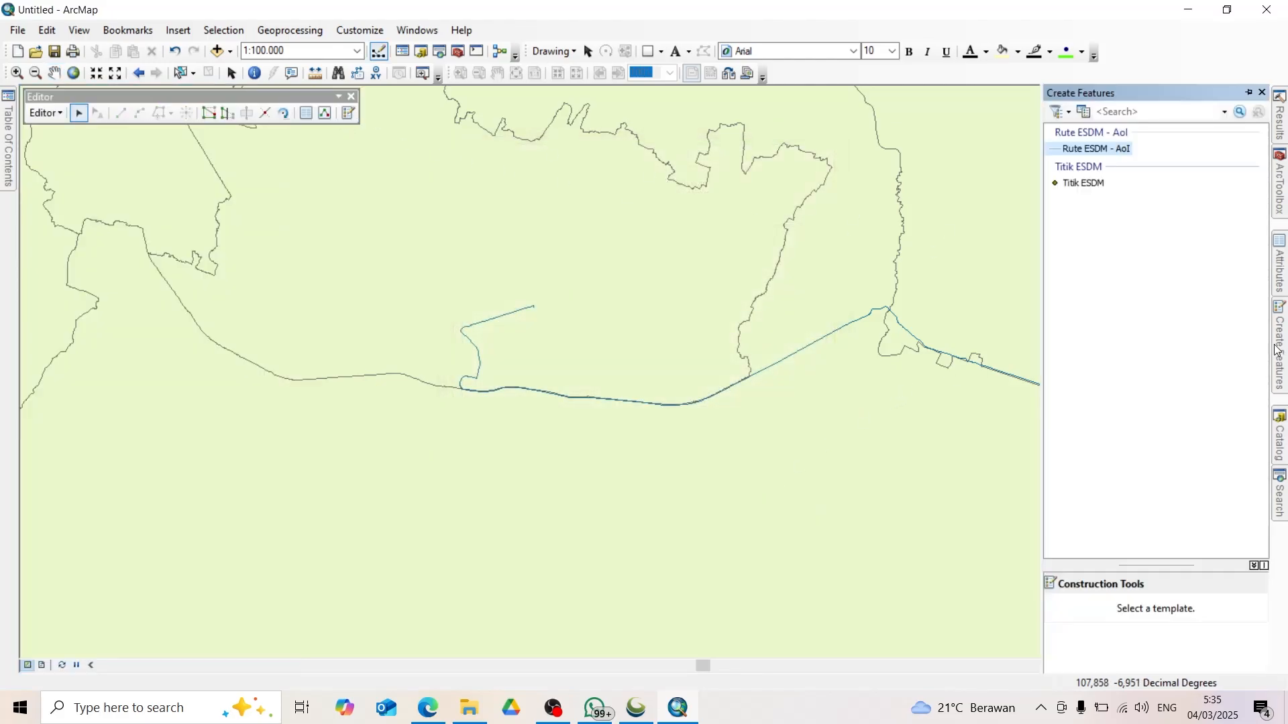
{"action": "left_click", "coordinate": [1090, 184]}
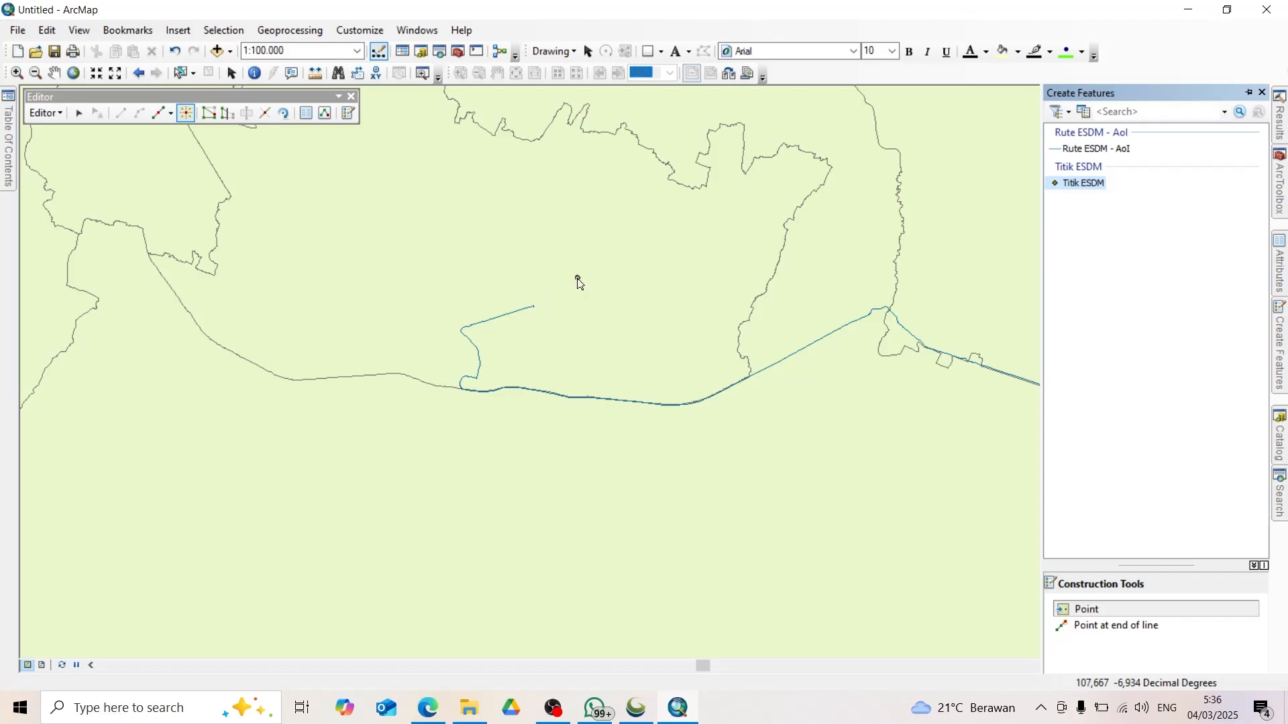
{"action": "left_click", "coordinate": [534, 309]}
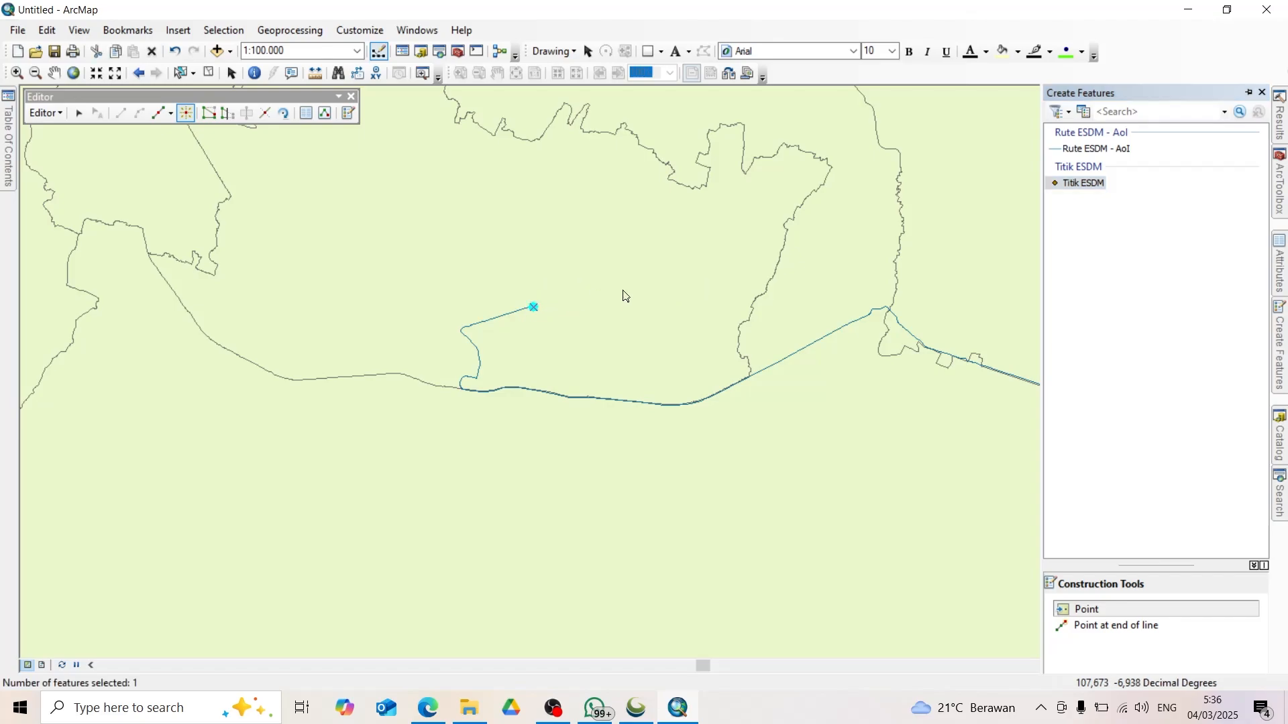
{"action": "right_click", "coordinate": [608, 234]}
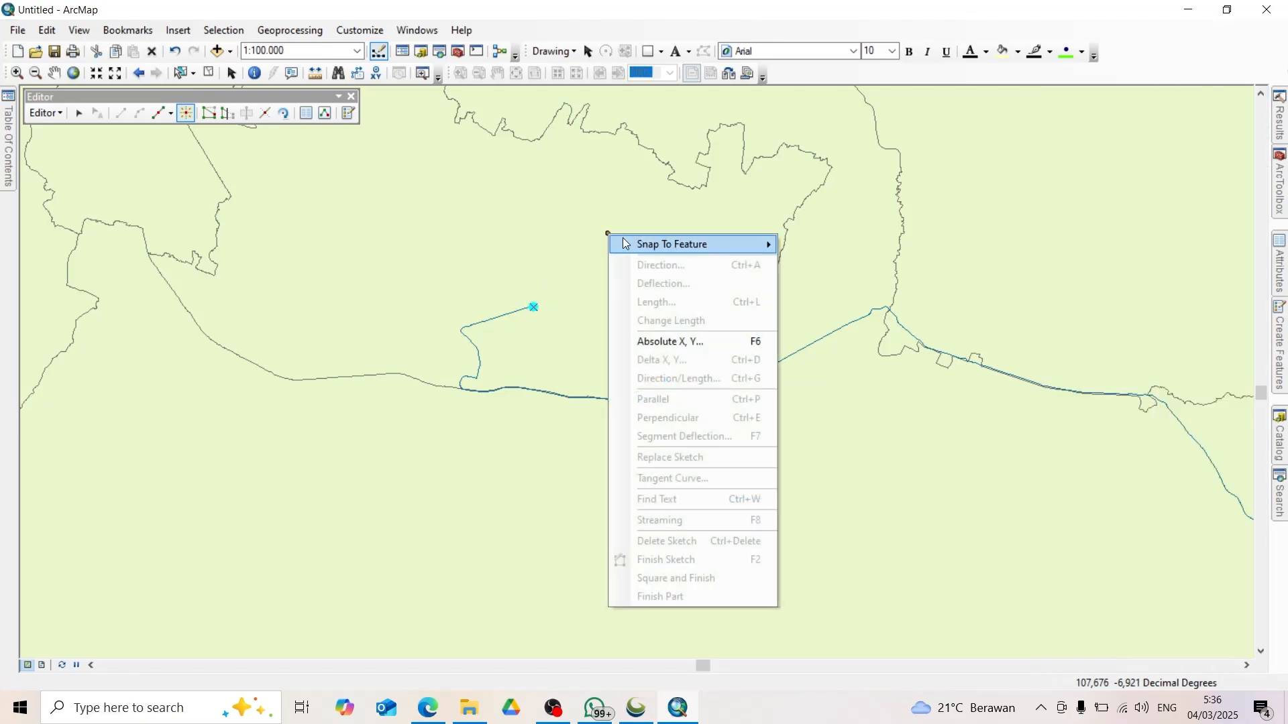
{"action": "left_click_drag", "start_coordinate": [633, 204], "coordinate": [614, 235]}
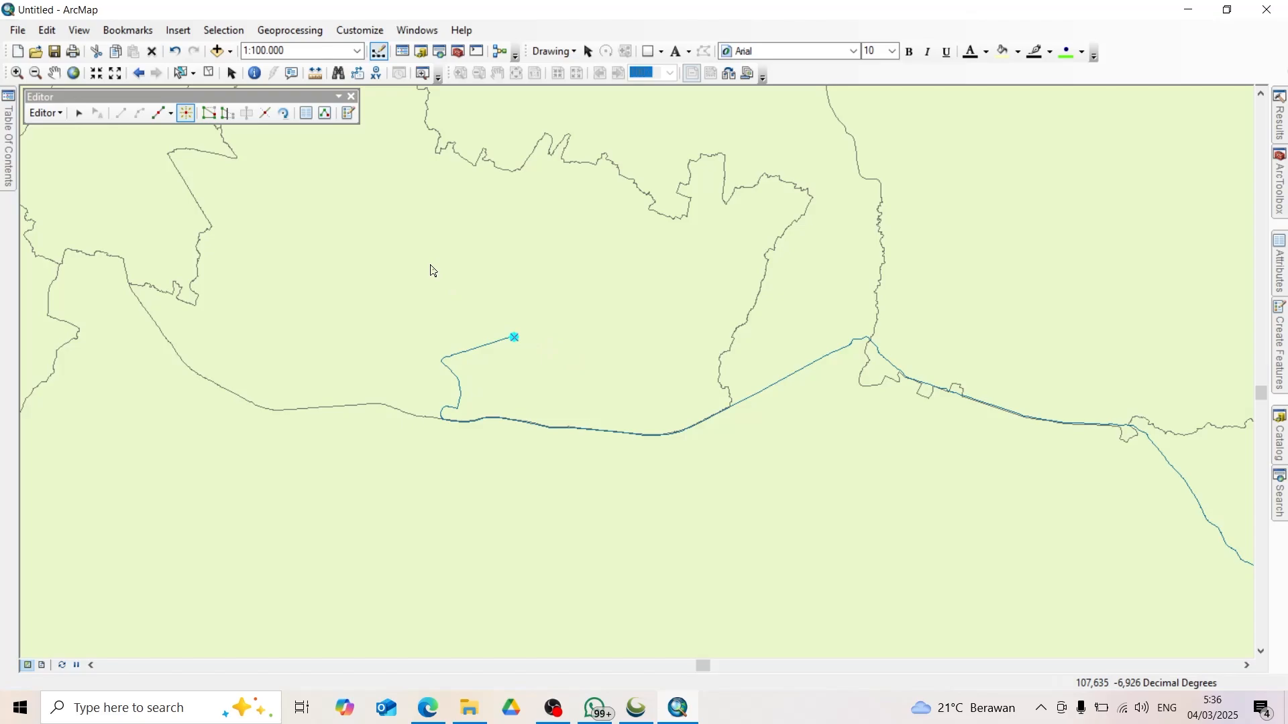
Step: Save the point edits, end the editing session and close the Editor toolbar
{"action": "left_click", "coordinate": [58, 122]}
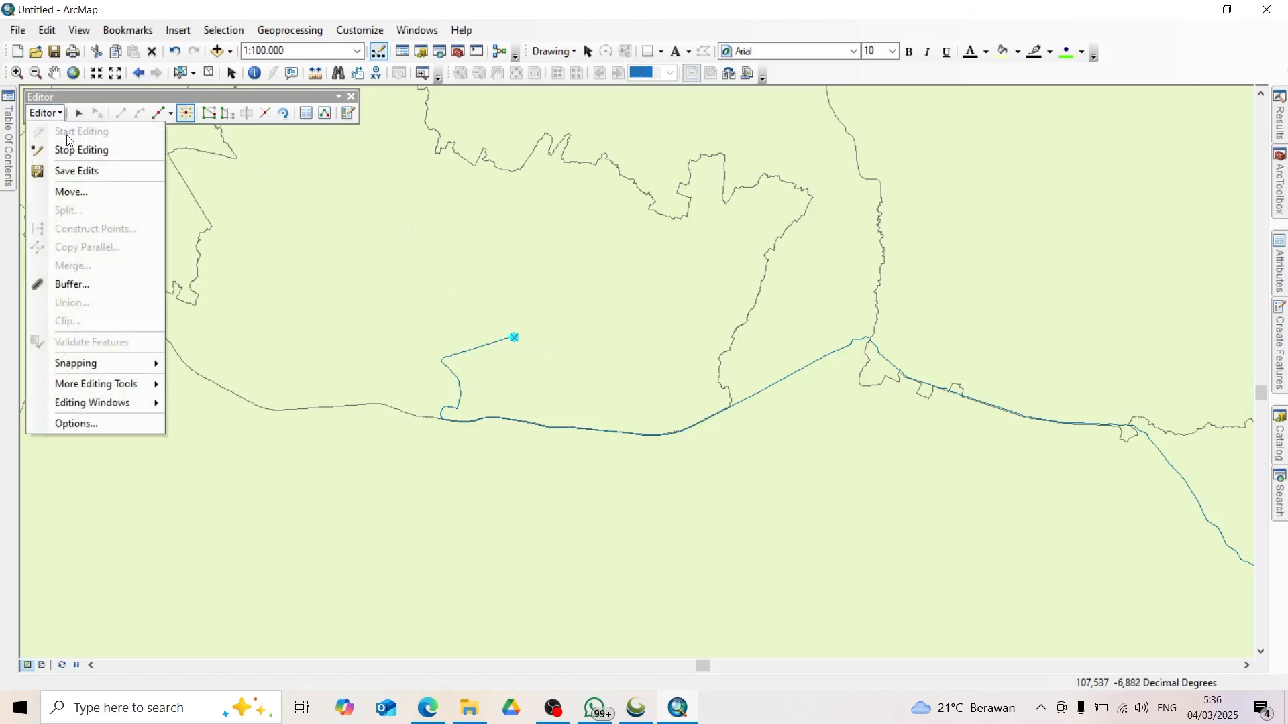
{"action": "left_click", "coordinate": [68, 165]}
{"action": "left_click", "coordinate": [54, 114]}
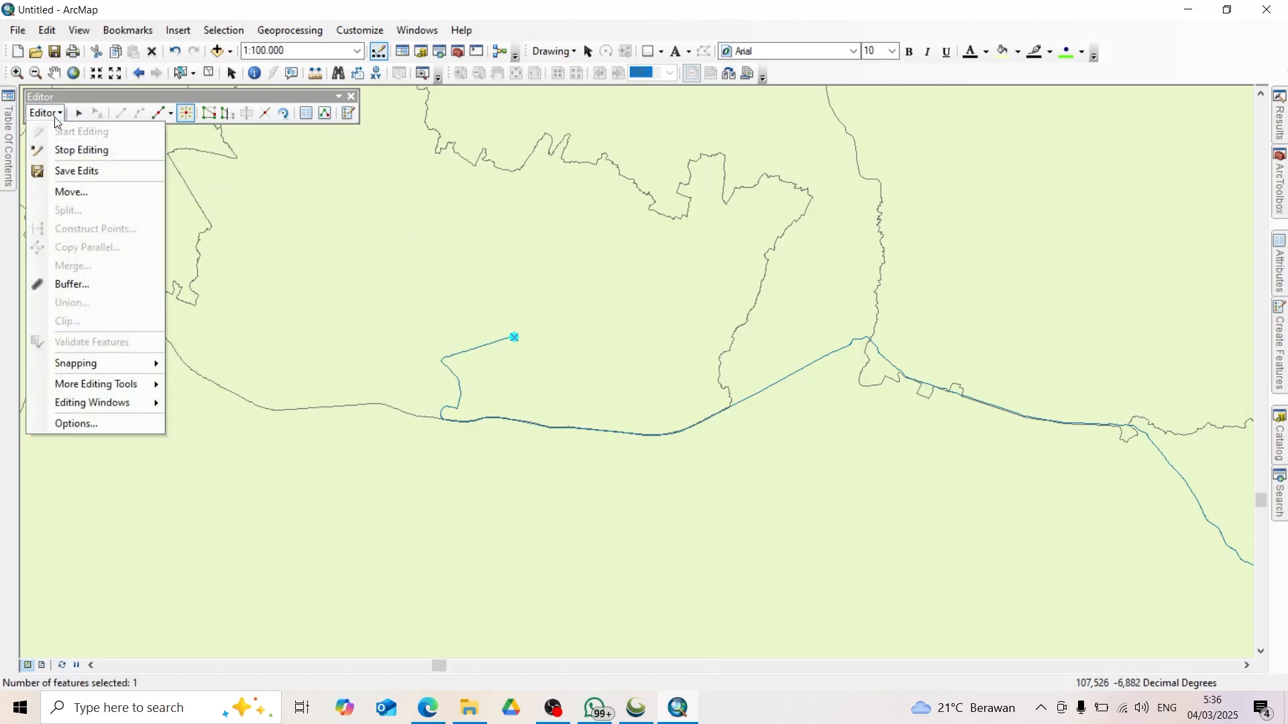
{"action": "left_click", "coordinate": [80, 149]}
{"action": "left_click", "coordinate": [350, 98]}
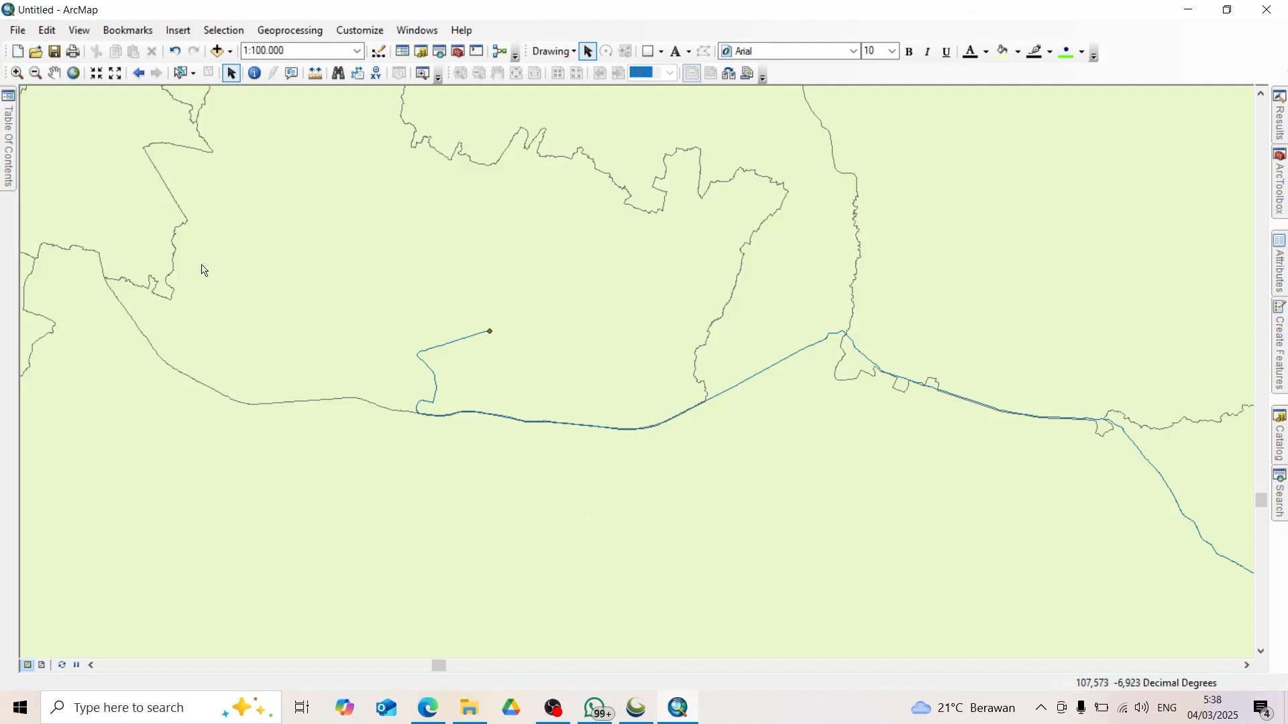
Step: Change the Titik ESDM symbol to a picture marker using the ESDM logo image from the "3. Peta Kesampaian Daerah" folder
{"action": "mouse_move", "coordinate": [13, 169]}
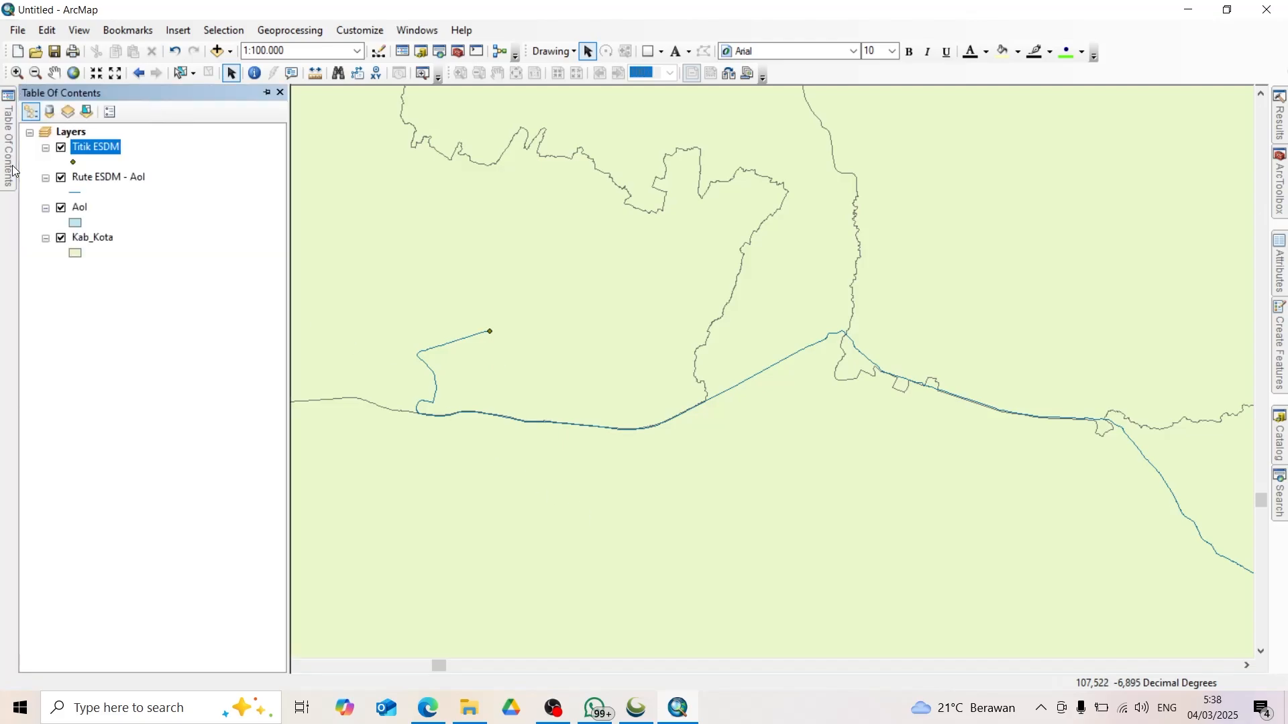
{"action": "right_click", "coordinate": [87, 157]}
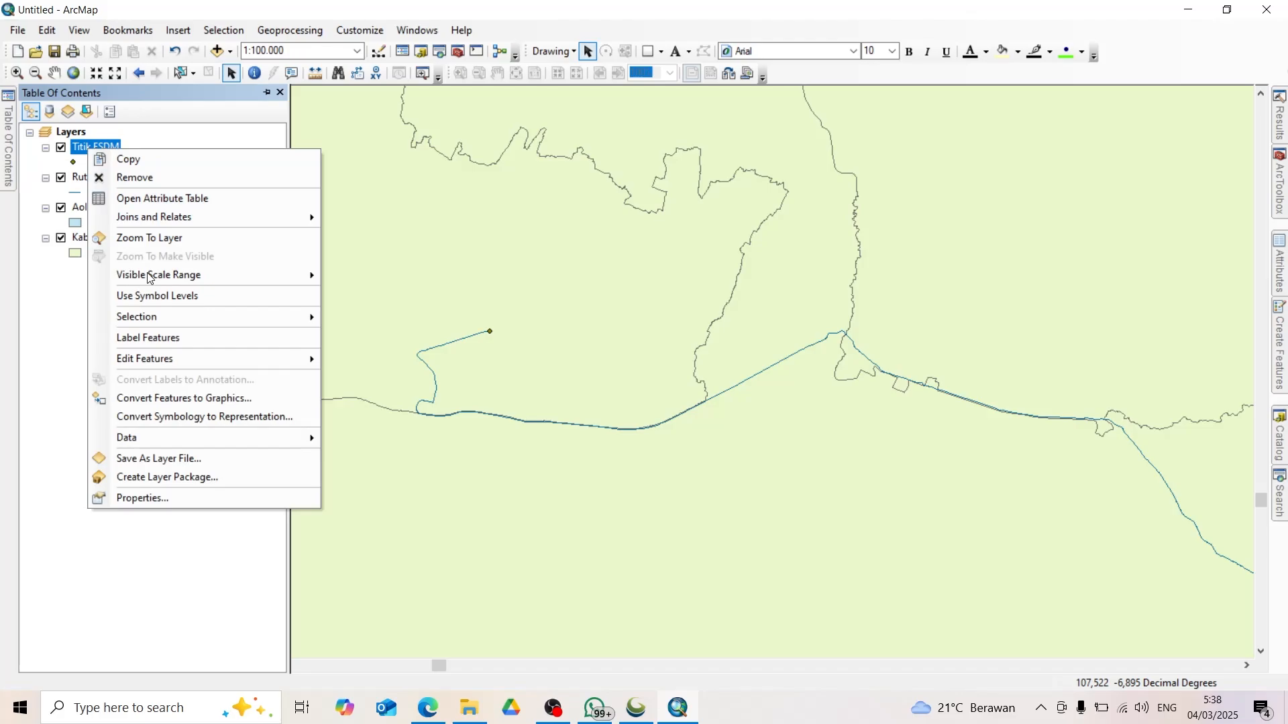
{"action": "left_click", "coordinate": [143, 494]}
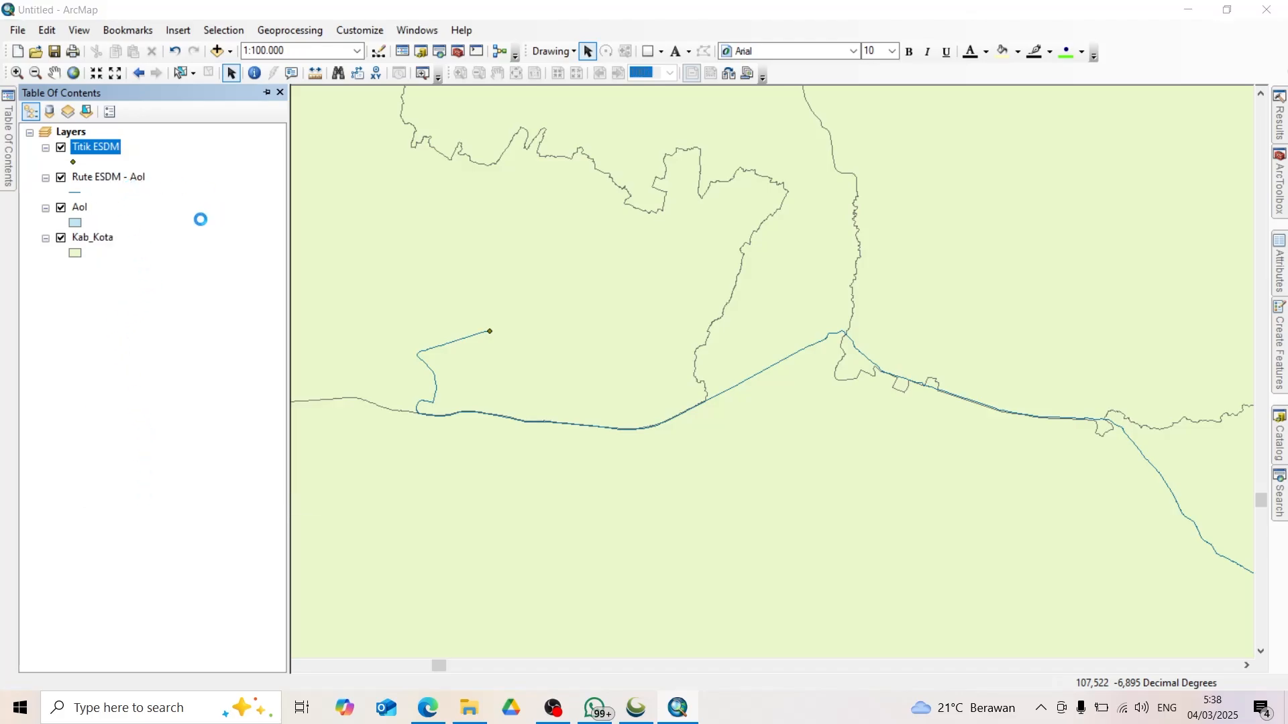
{"action": "left_click", "coordinate": [570, 151]}
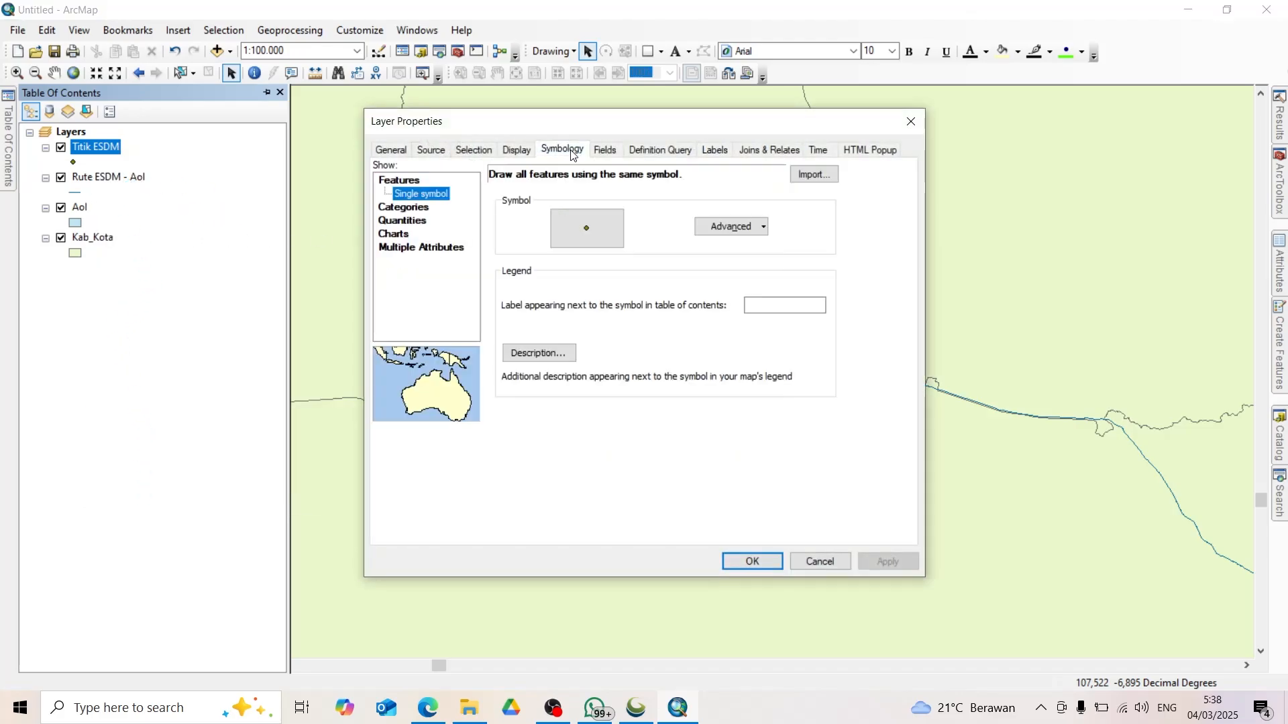
{"action": "left_click", "coordinate": [589, 232]}
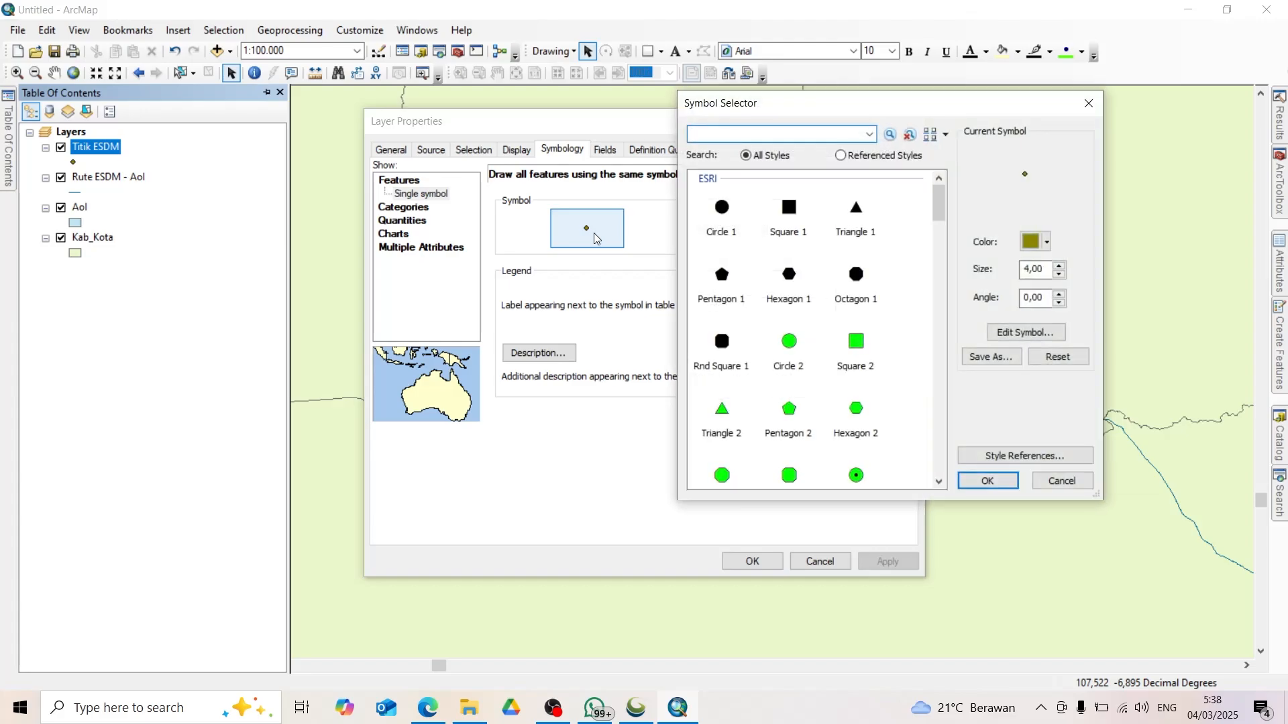
{"action": "left_click", "coordinate": [1028, 334]}
{"action": "left_click", "coordinate": [805, 154]}
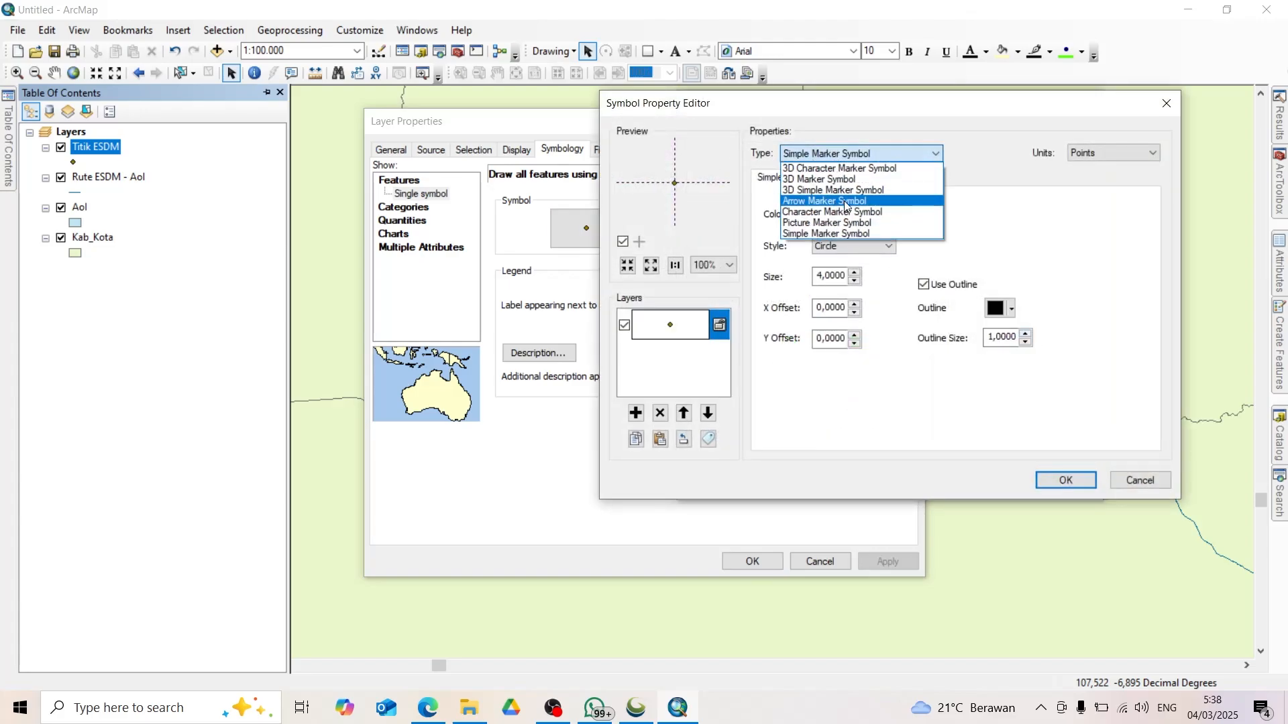
{"action": "left_click", "coordinate": [877, 223]}
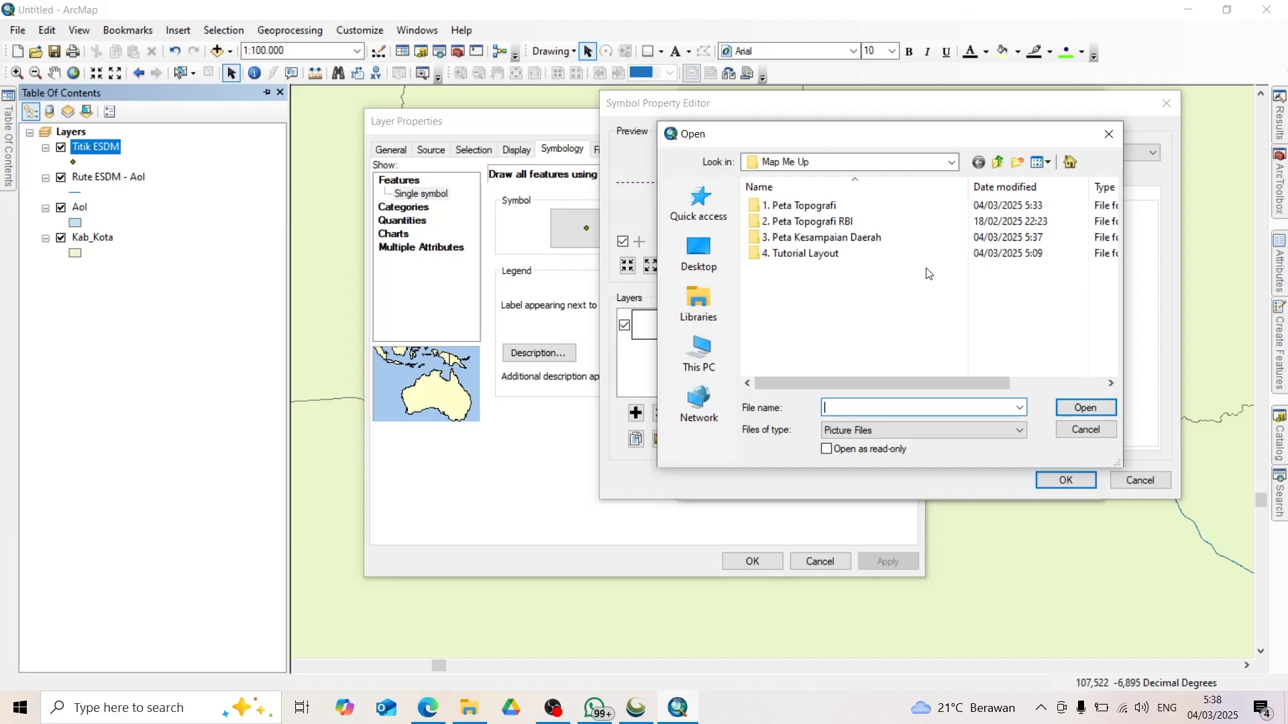
{"action": "double_click", "coordinate": [890, 239]}
{"action": "double_click", "coordinate": [895, 250]}
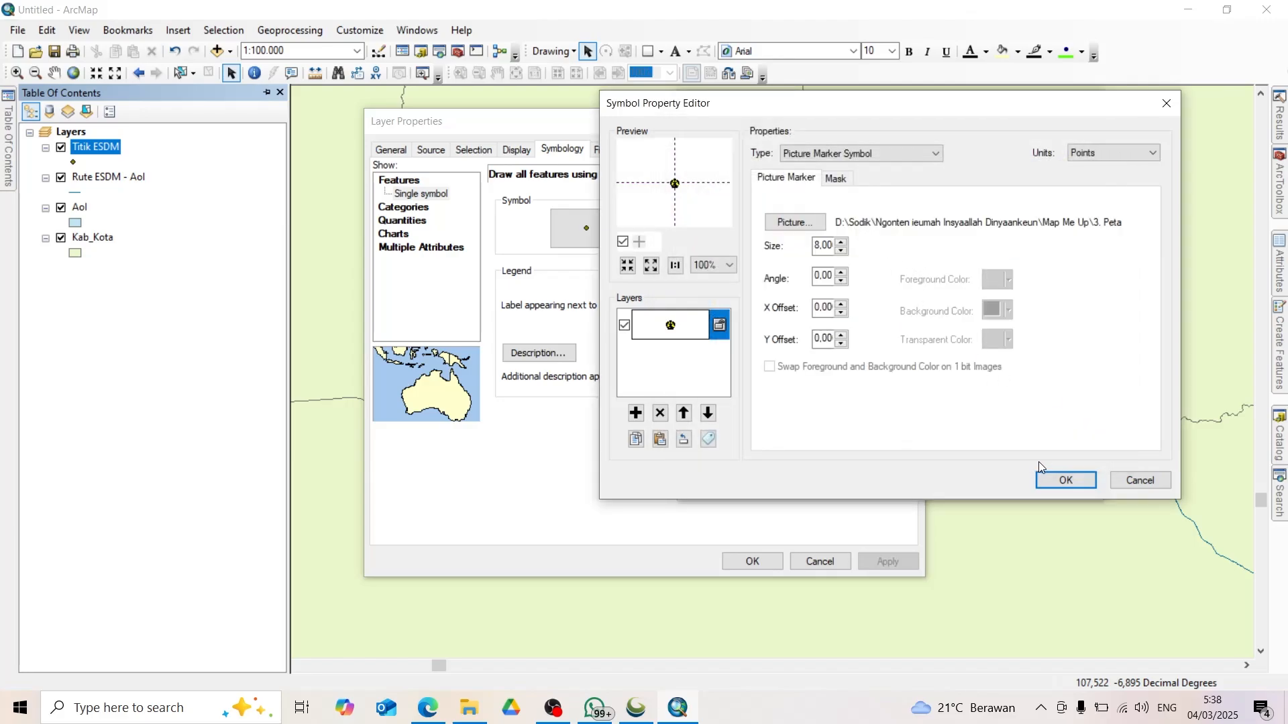
{"action": "left_click", "coordinate": [1058, 479]}
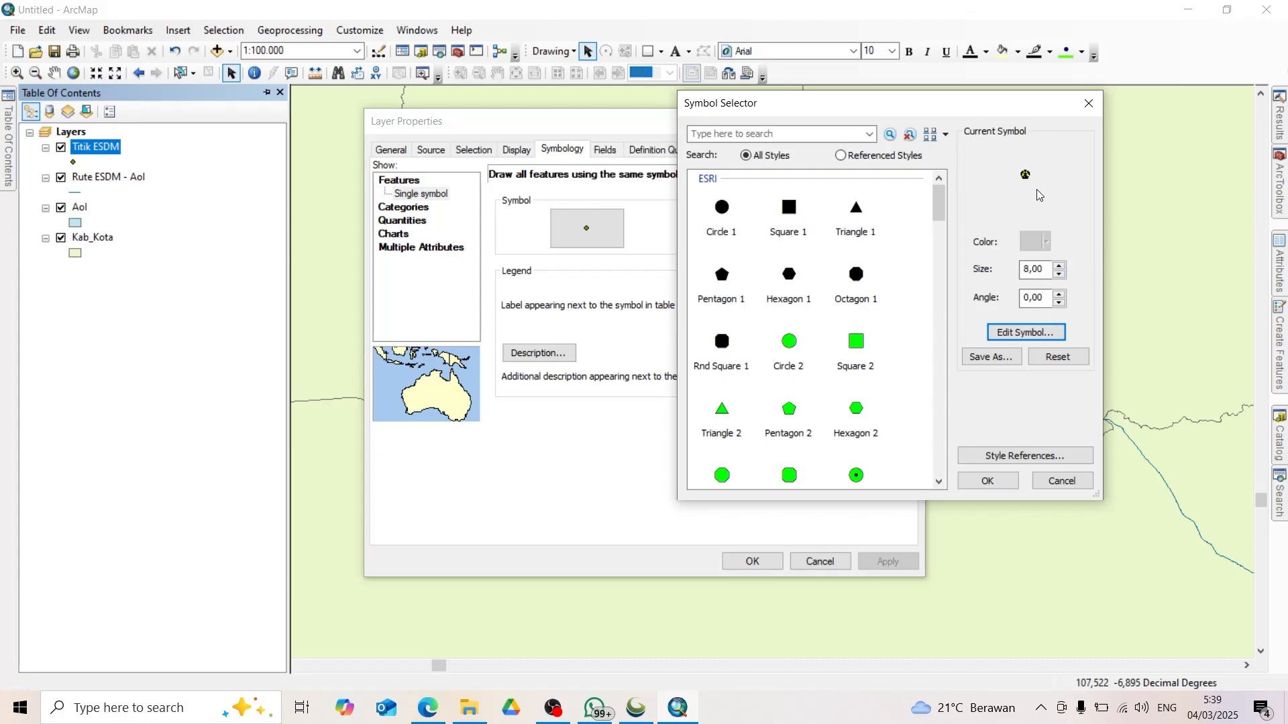
Step: Enlarge the ESDM logo marker to a size of about 25 and apply the symbology to the Titik ESDM layer
{"action": "left_click", "coordinate": [1059, 266]}
{"action": "left_click", "coordinate": [1060, 267]}
{"action": "left_click", "coordinate": [1060, 266]}
{"action": "left_click", "coordinate": [1059, 266]}
{"action": "left_click", "coordinate": [1059, 266]}
{"action": "left_click", "coordinate": [1060, 266]}
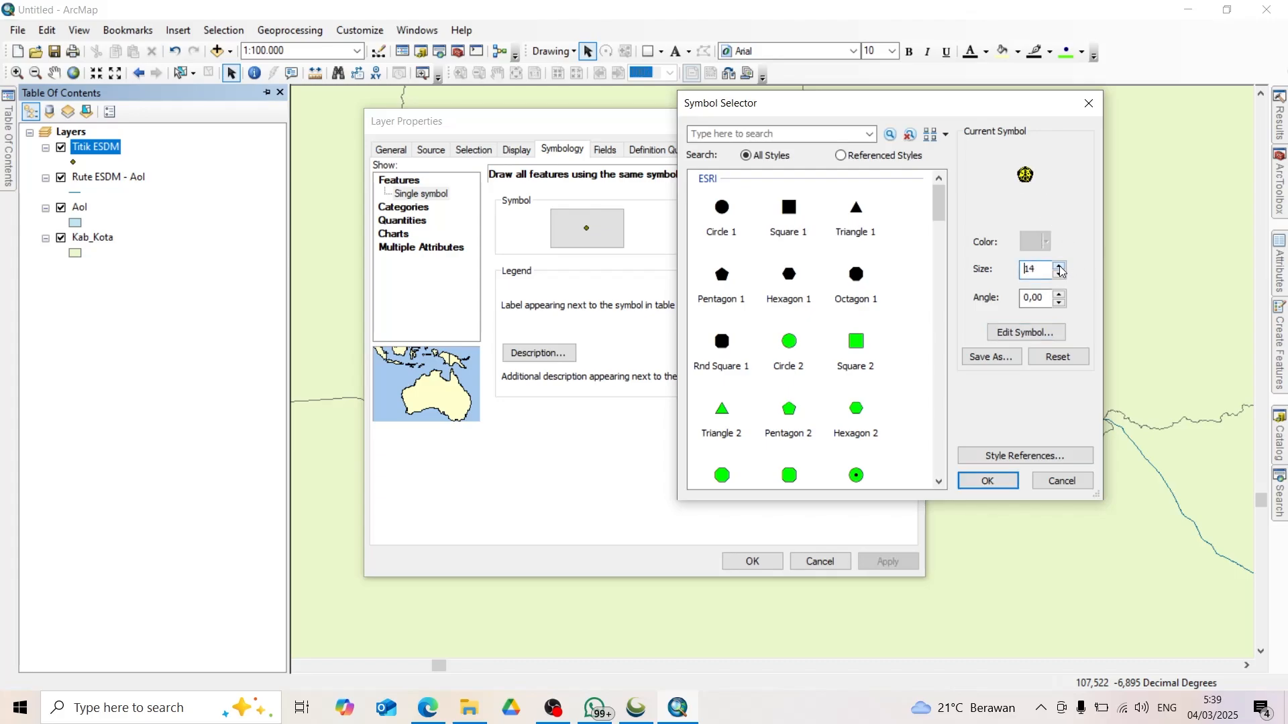
{"action": "left_click", "coordinate": [1059, 267]}
{"action": "left_click", "coordinate": [1059, 267]}
{"action": "left_click", "coordinate": [1059, 266]}
{"action": "left_click", "coordinate": [1060, 266]}
{"action": "left_click", "coordinate": [1060, 267]}
{"action": "left_click", "coordinate": [1060, 267]}
{"action": "left_click", "coordinate": [1059, 266]}
{"action": "left_click", "coordinate": [1060, 266]}
{"action": "left_click", "coordinate": [1059, 268]}
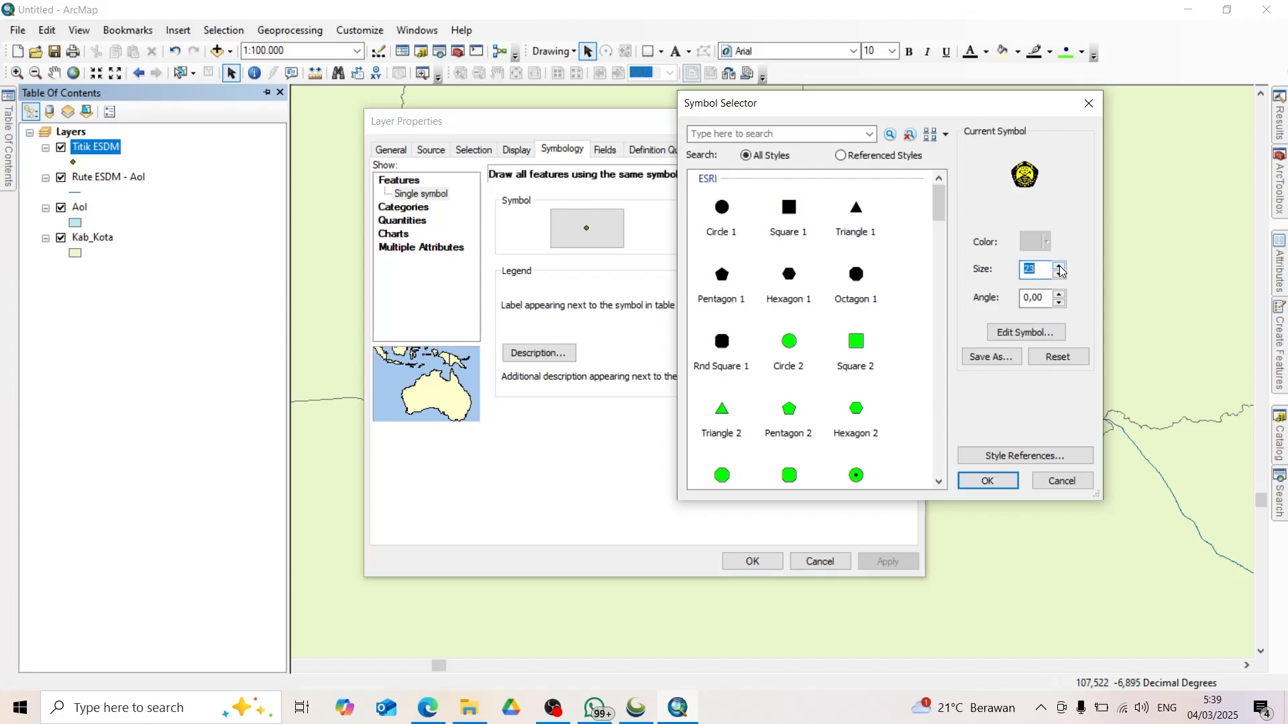
{"action": "left_click", "coordinate": [1060, 268]}
{"action": "left_click", "coordinate": [1060, 268]}
{"action": "left_click", "coordinate": [990, 480]}
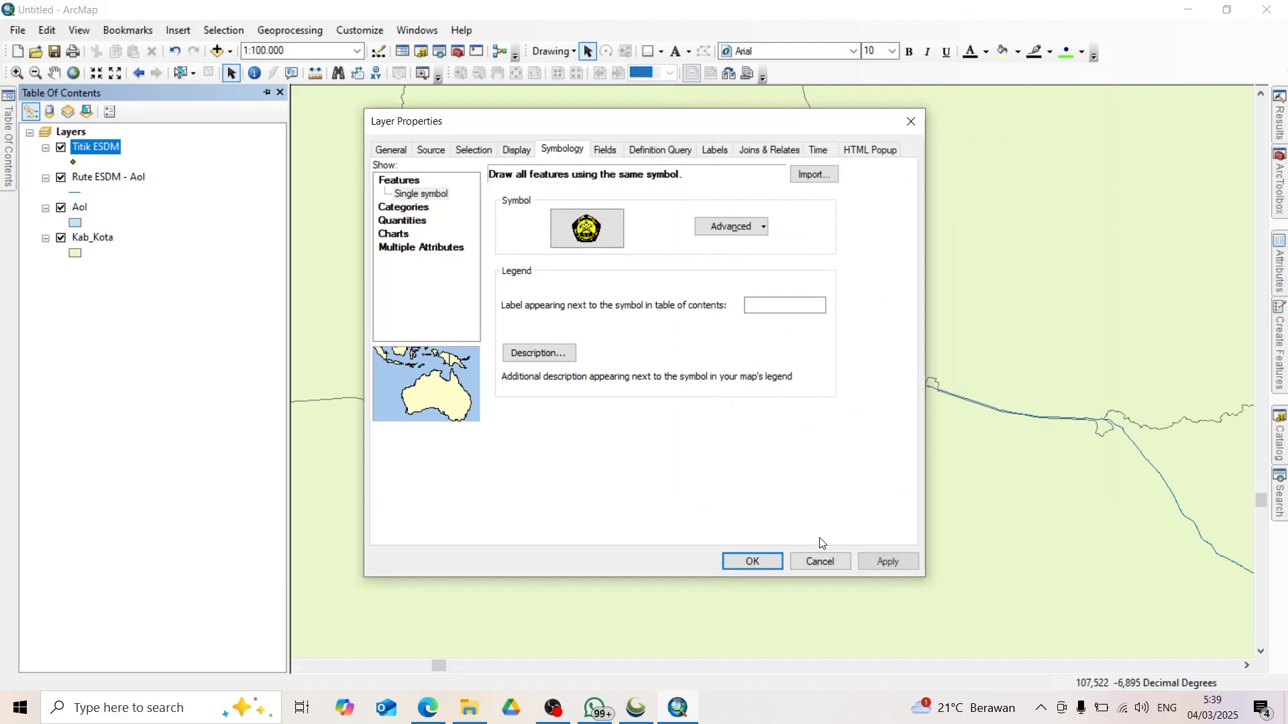
{"action": "left_click", "coordinate": [752, 561]}
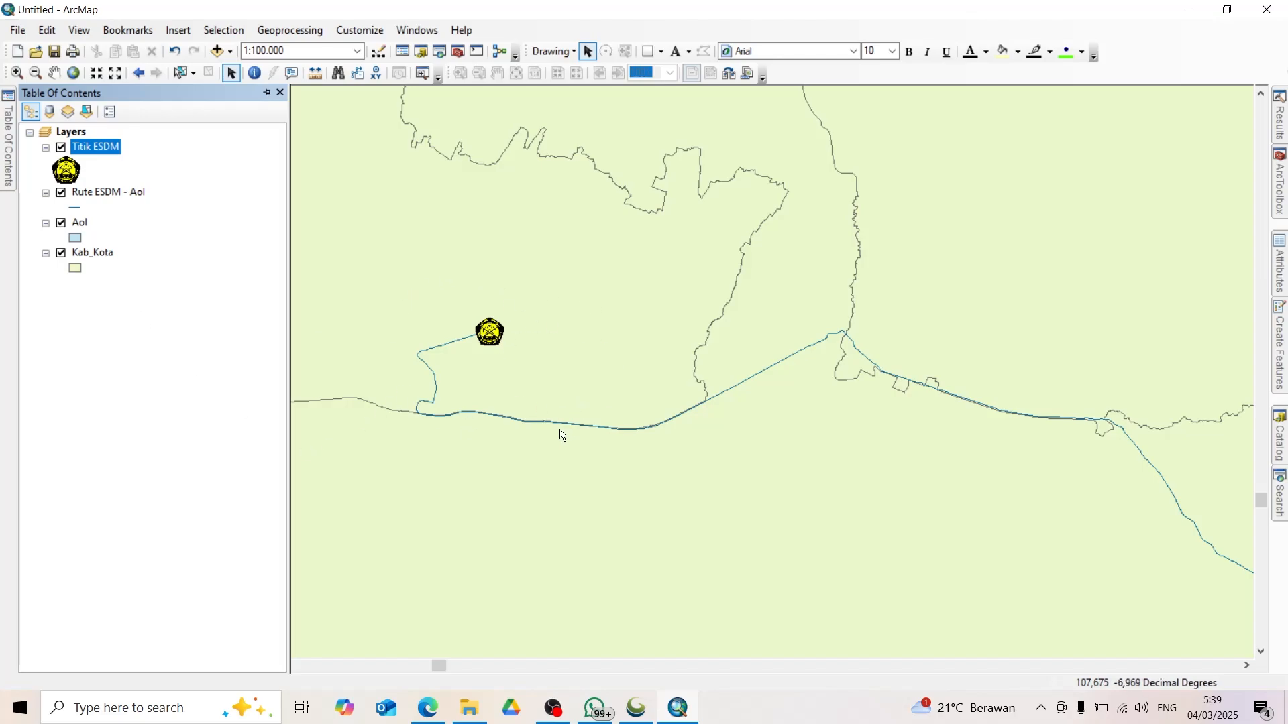
{"action": "scroll", "coordinate": [790, 488], "scroll_direction": "up", "scroll_amount": 2}
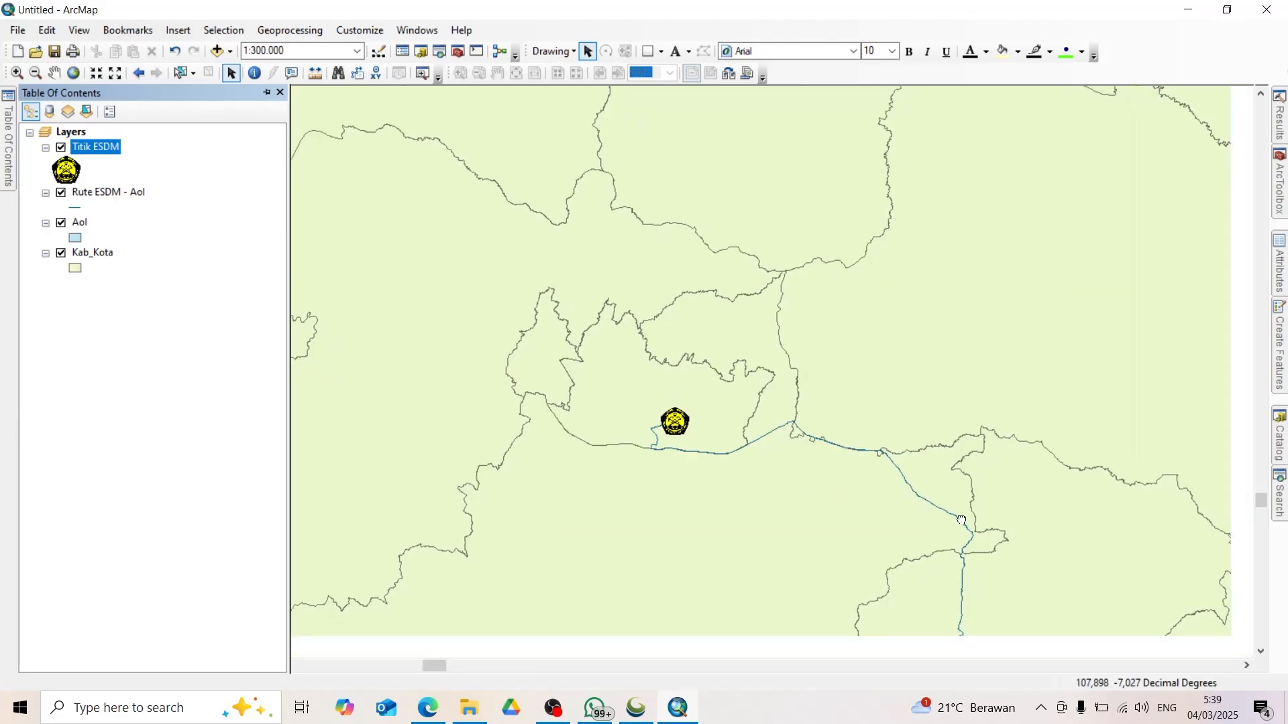
Step: Bring the whole route from the ESDM point to the AoI into view and switch the map to layout view
{"action": "left_click_drag", "start_coordinate": [961, 520], "coordinate": [861, 345]}
{"action": "left_click_drag", "start_coordinate": [858, 527], "coordinate": [779, 411]}
{"action": "scroll", "coordinate": [830, 366], "scroll_direction": "up", "scroll_amount": 1}
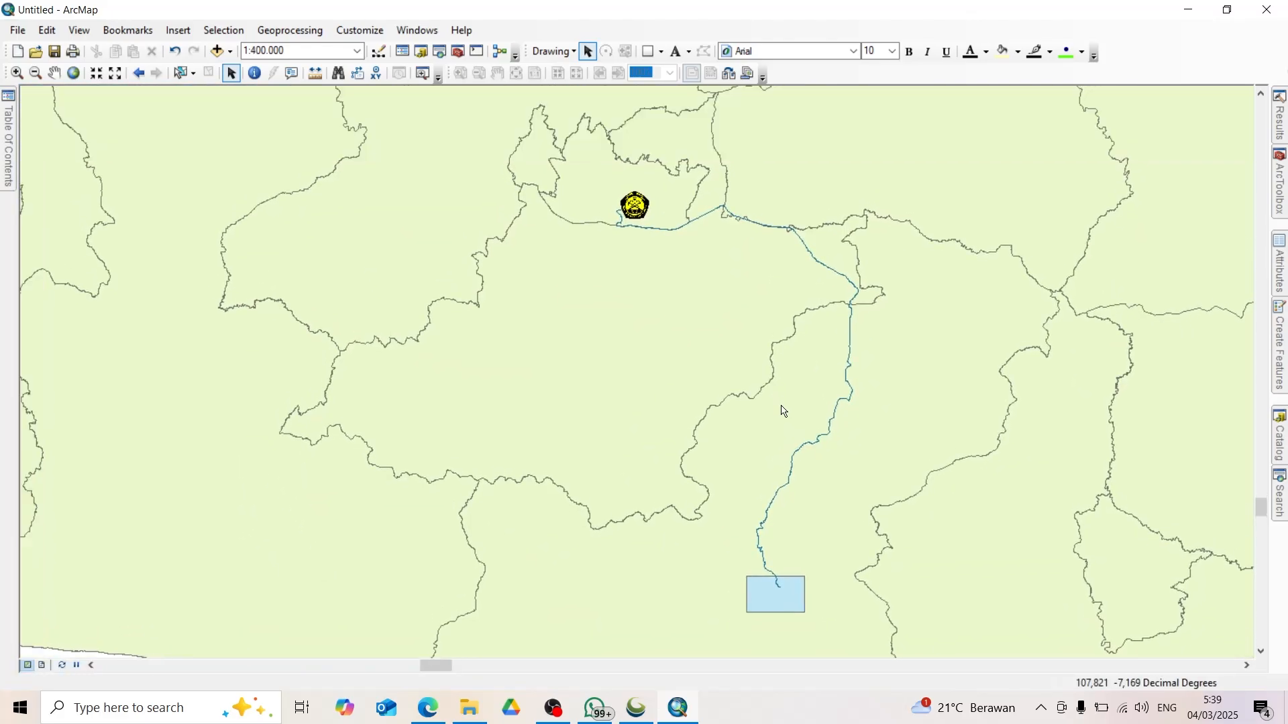
{"action": "scroll", "coordinate": [784, 410], "scroll_direction": "down", "scroll_amount": 1}
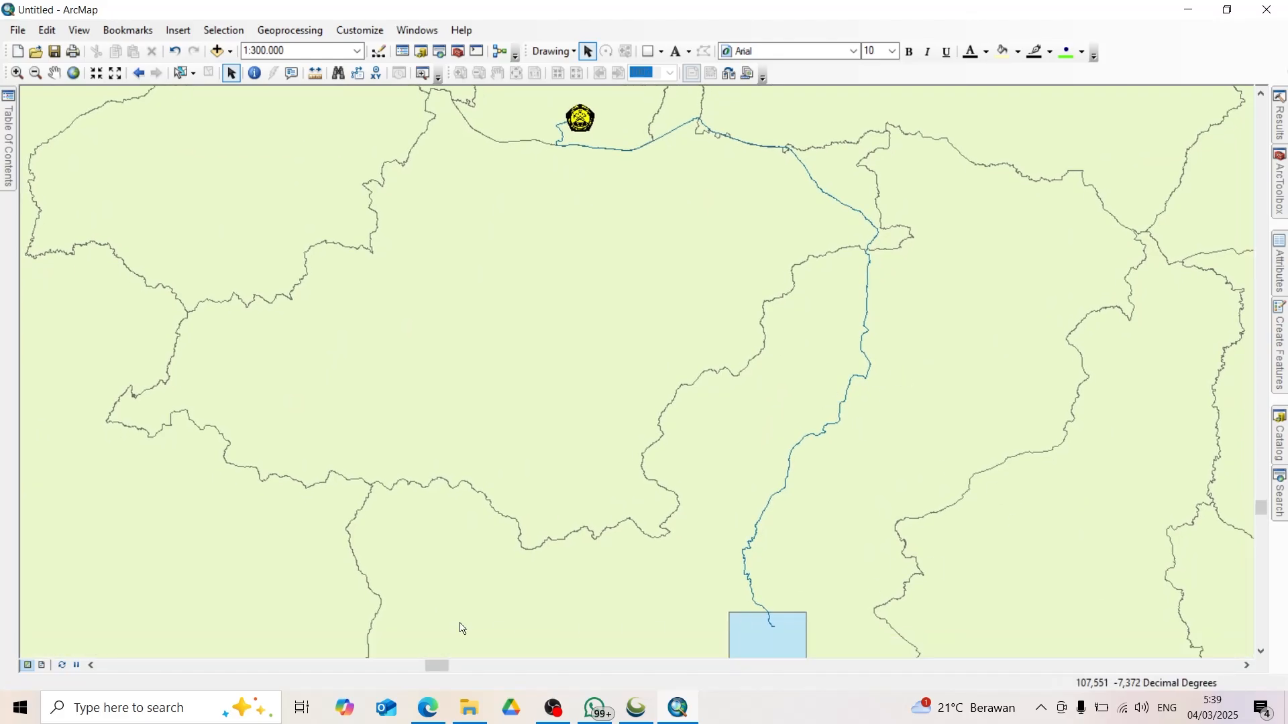
{"action": "left_click", "coordinate": [42, 665]}
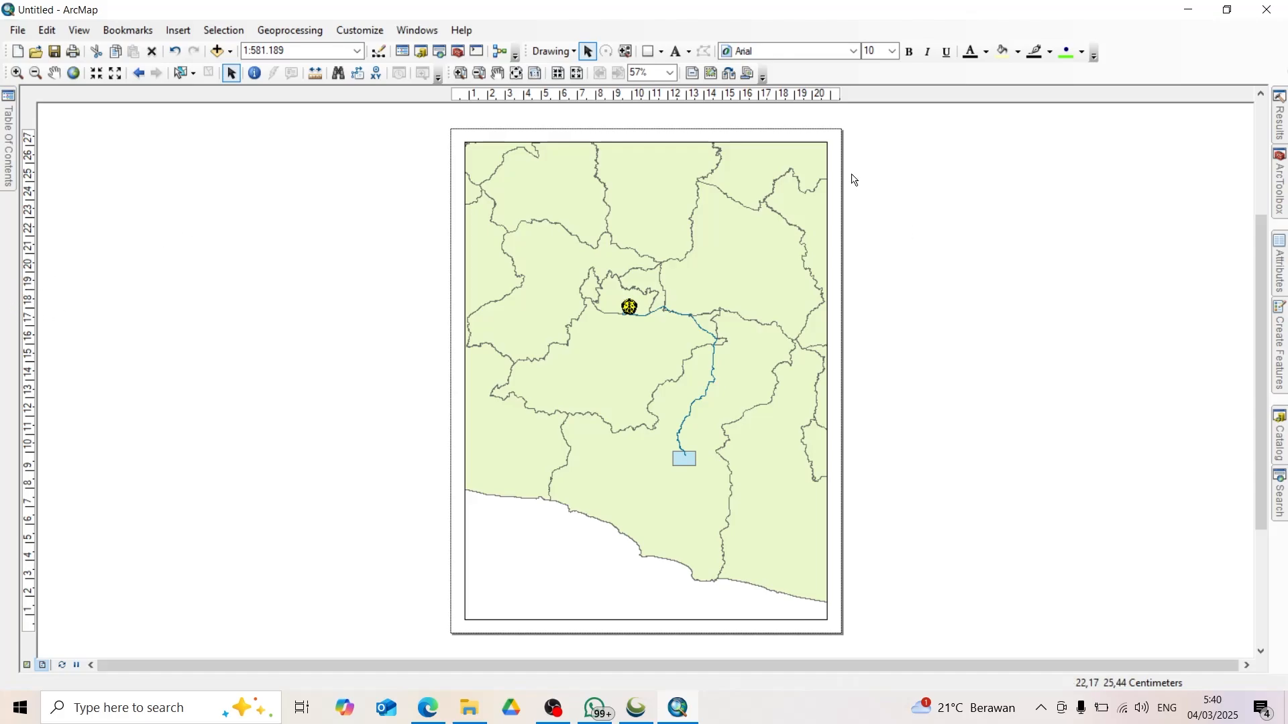
Step: Change the layout template to the map document stored in the "3. Peta Kesampaian Daerah" folder under Map Me Up
{"action": "key", "text": "ctrl+n"}
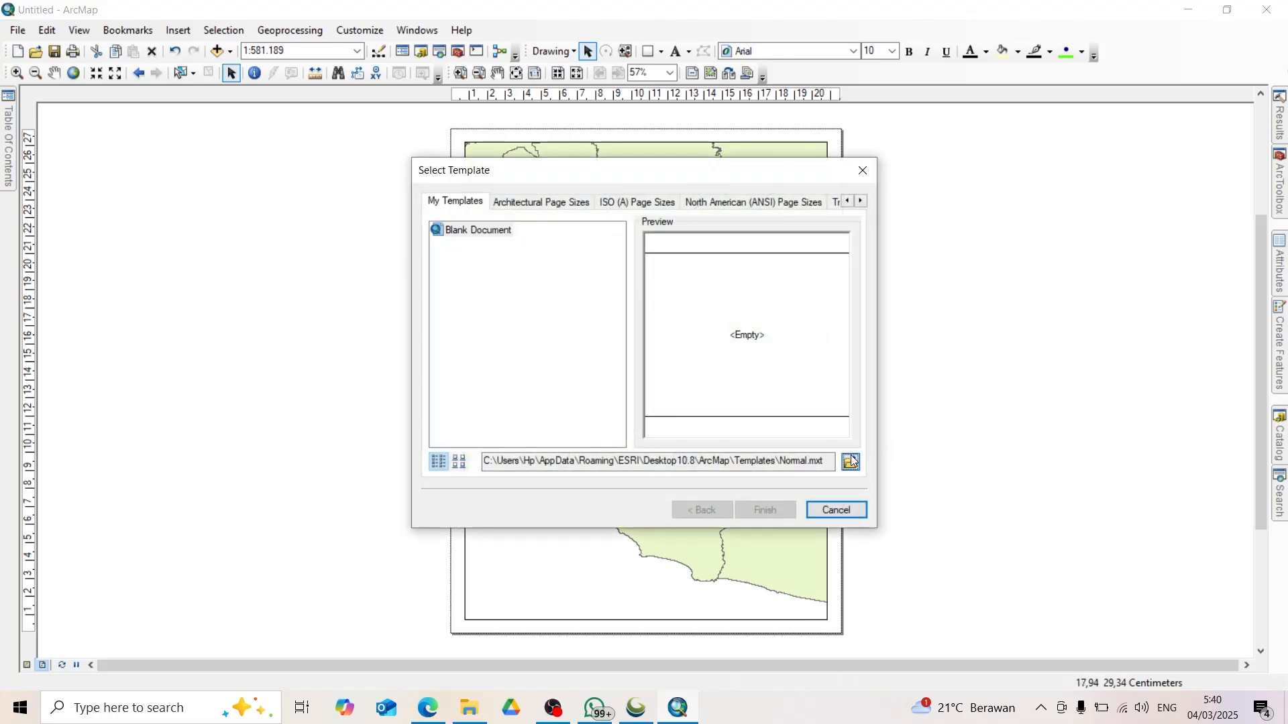
{"action": "left_click", "coordinate": [853, 463]}
{"action": "left_click", "coordinate": [951, 161]}
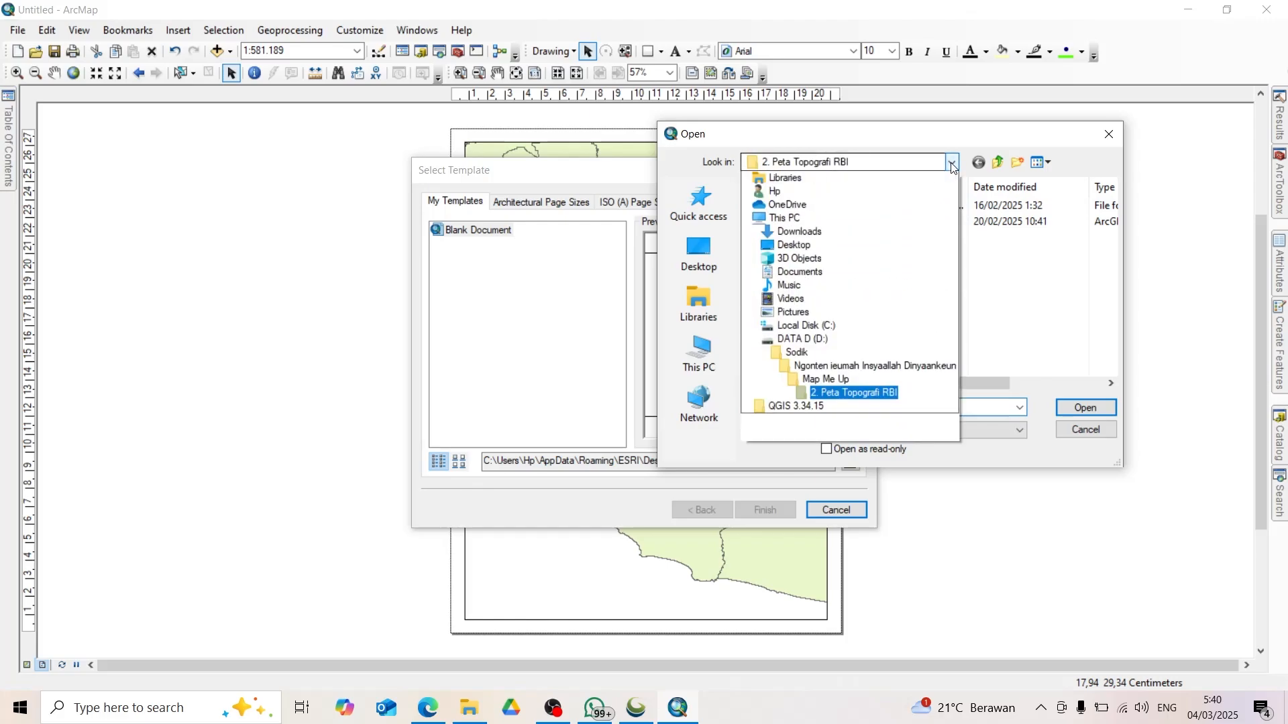
{"action": "left_click", "coordinate": [825, 420]}
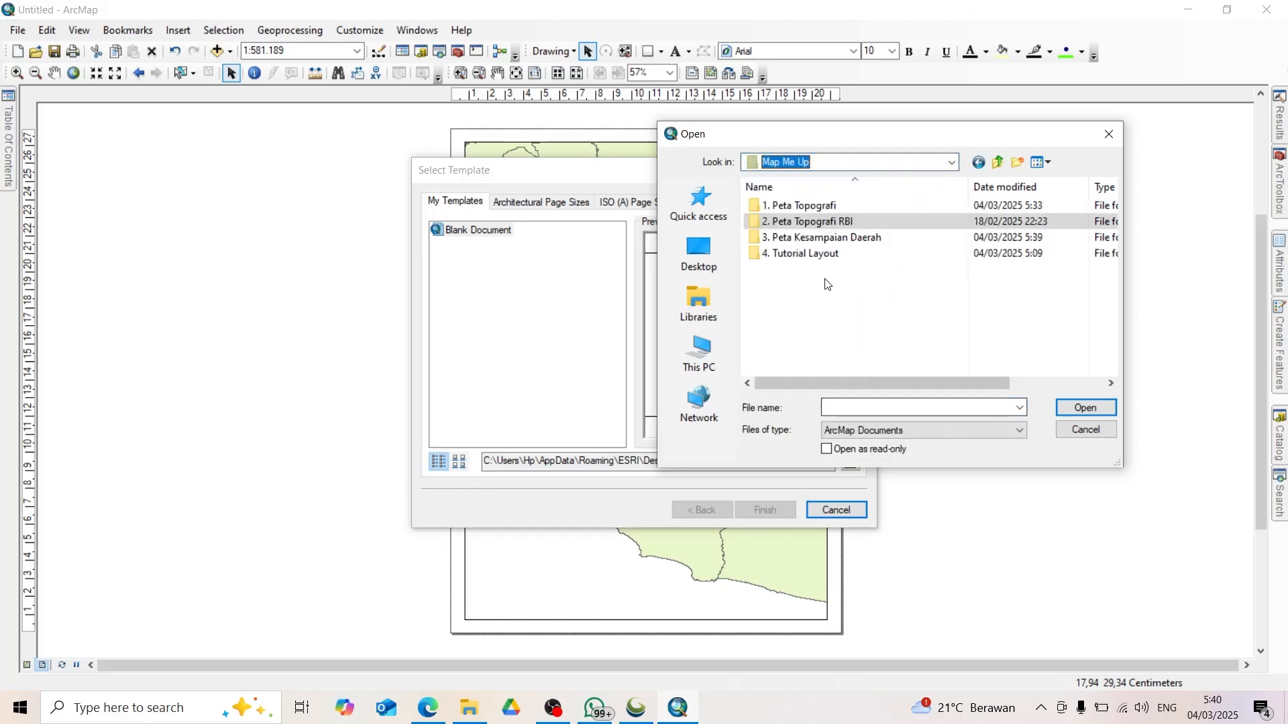
{"action": "double_click", "coordinate": [826, 231]}
{"action": "double_click", "coordinate": [872, 231]}
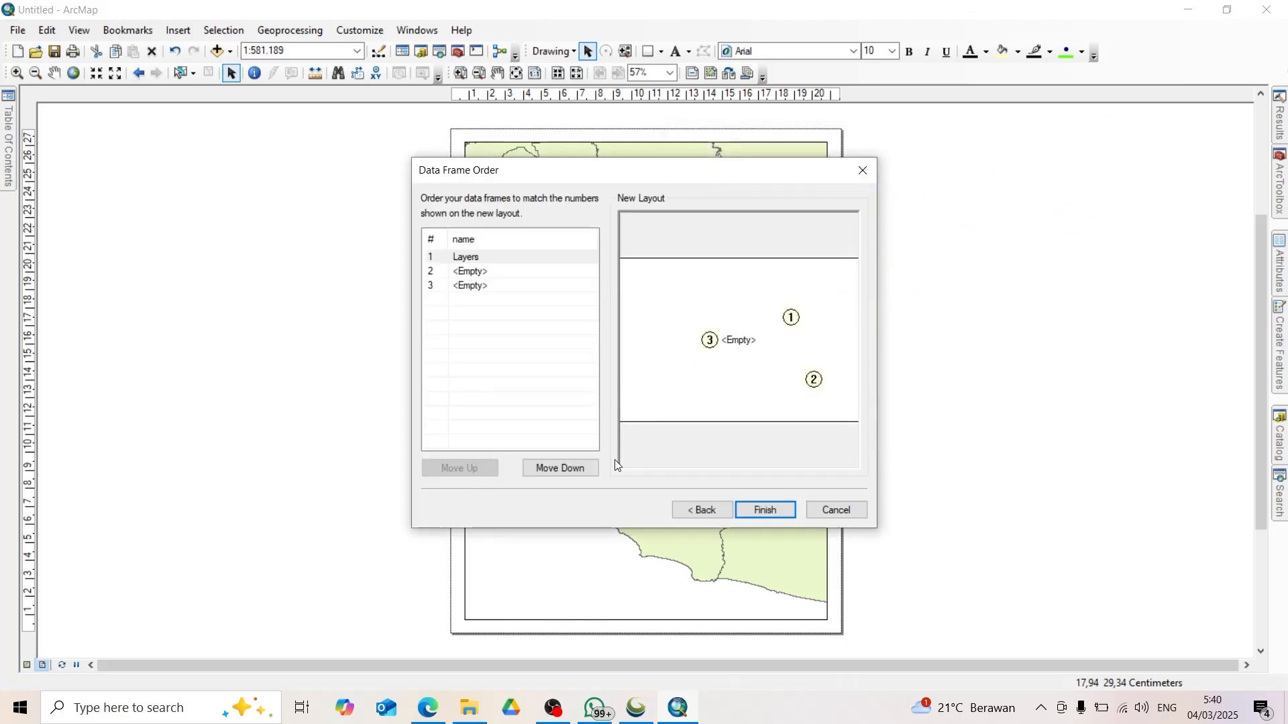
Step: Assign the Layers data frame to position 3 of the new layout and finish applying the template
{"action": "left_click", "coordinate": [589, 468]}
{"action": "left_click", "coordinate": [589, 467]}
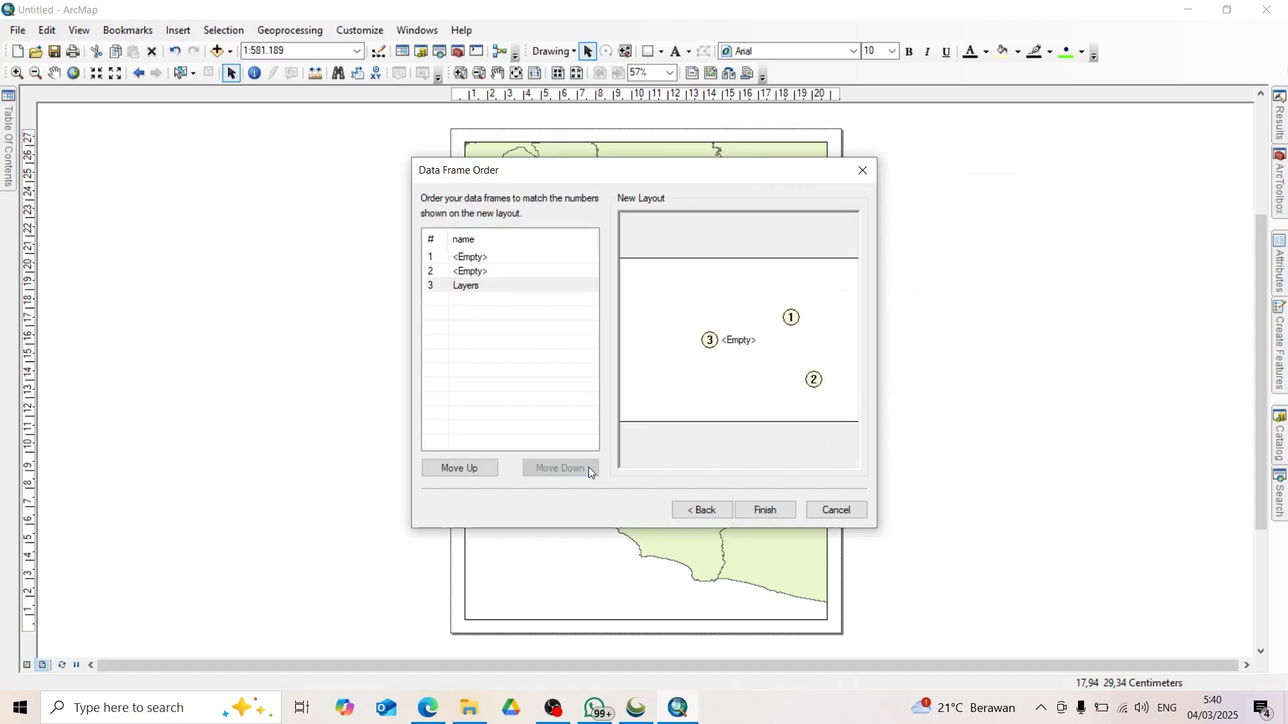
{"action": "left_click", "coordinate": [780, 512]}
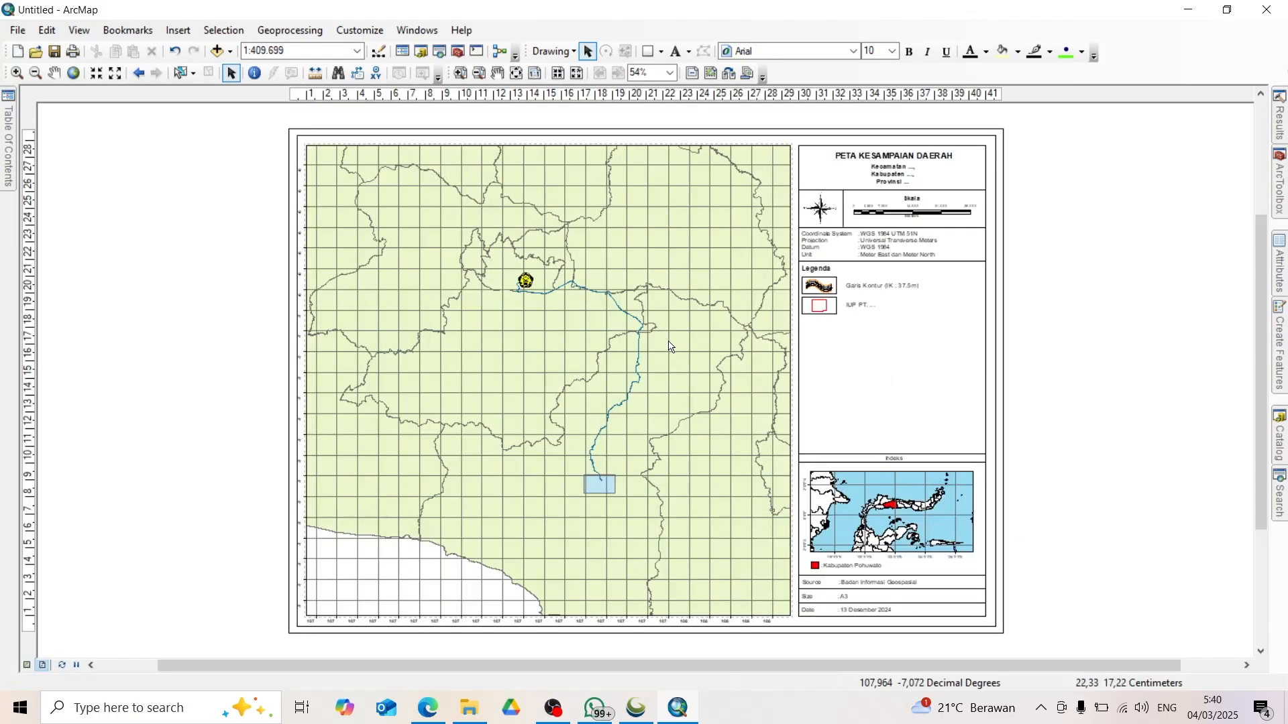
Step: Set the main data frame's coordinate system to WGS 1984 UTM Zone 48S and apply it
{"action": "left_click", "coordinate": [627, 371]}
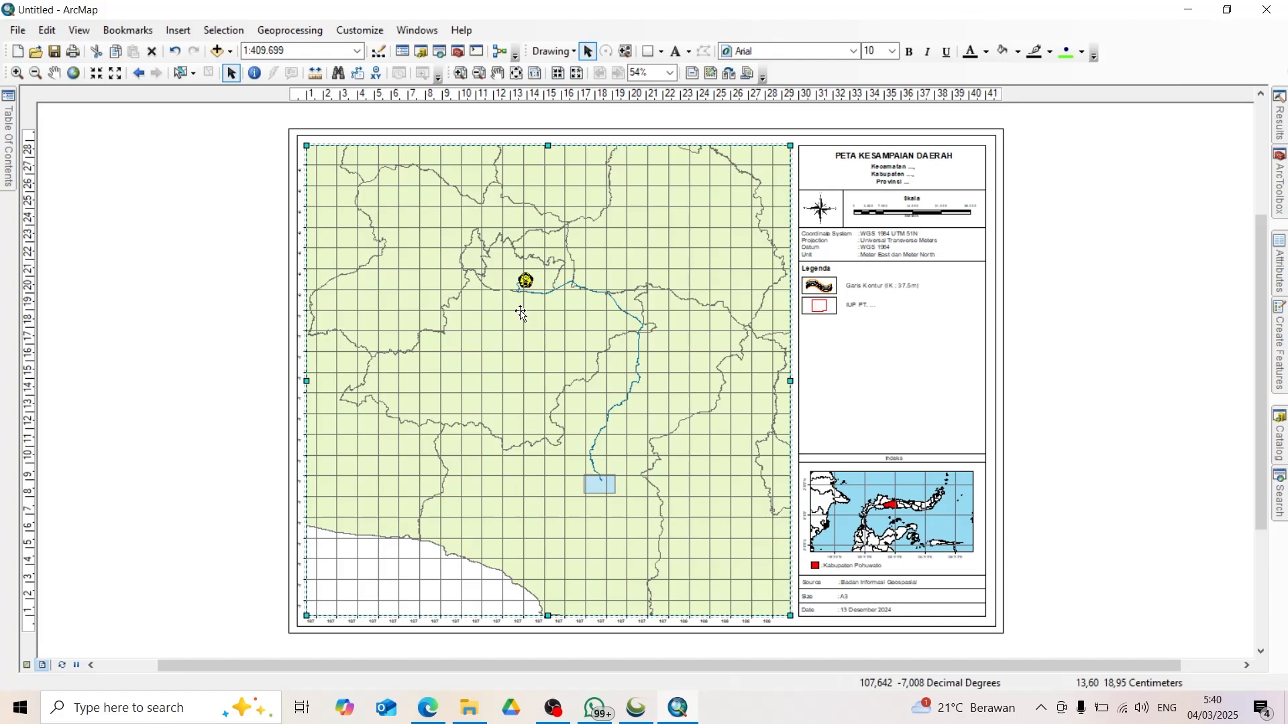
{"action": "right_click", "coordinate": [400, 235]}
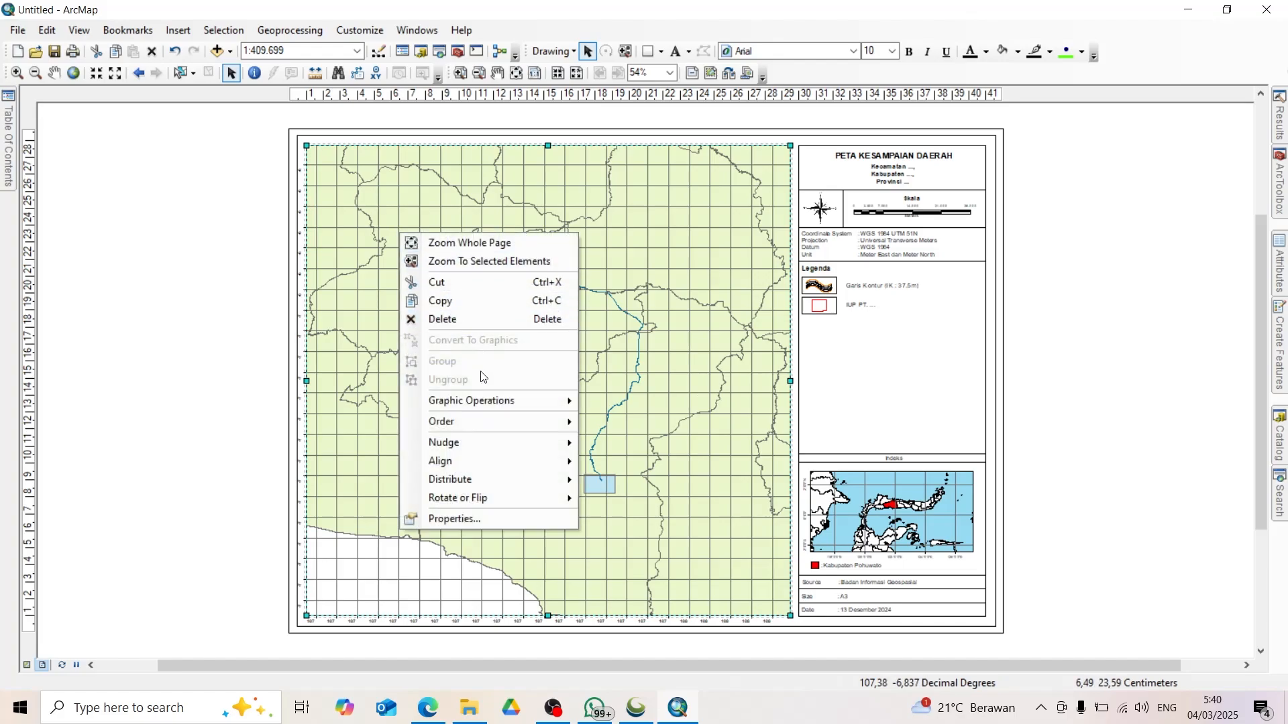
{"action": "left_click", "coordinate": [473, 514]}
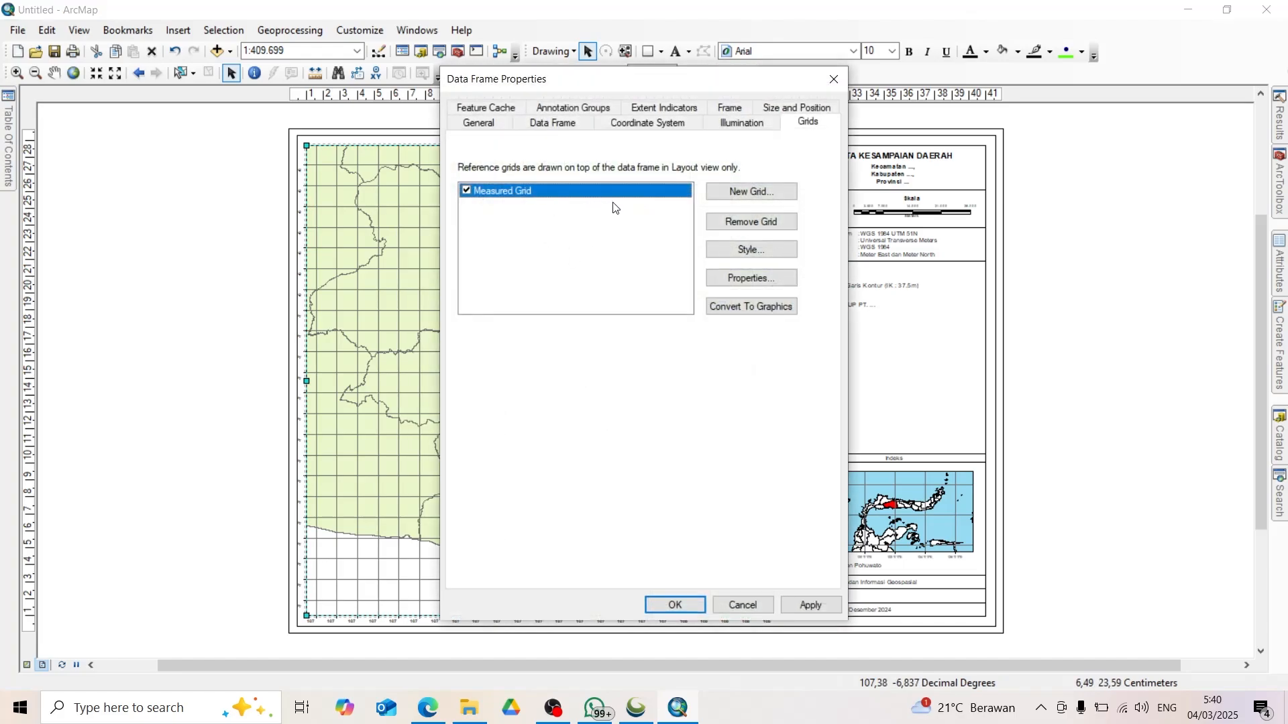
{"action": "left_click", "coordinate": [659, 126]}
{"action": "left_click", "coordinate": [624, 214]}
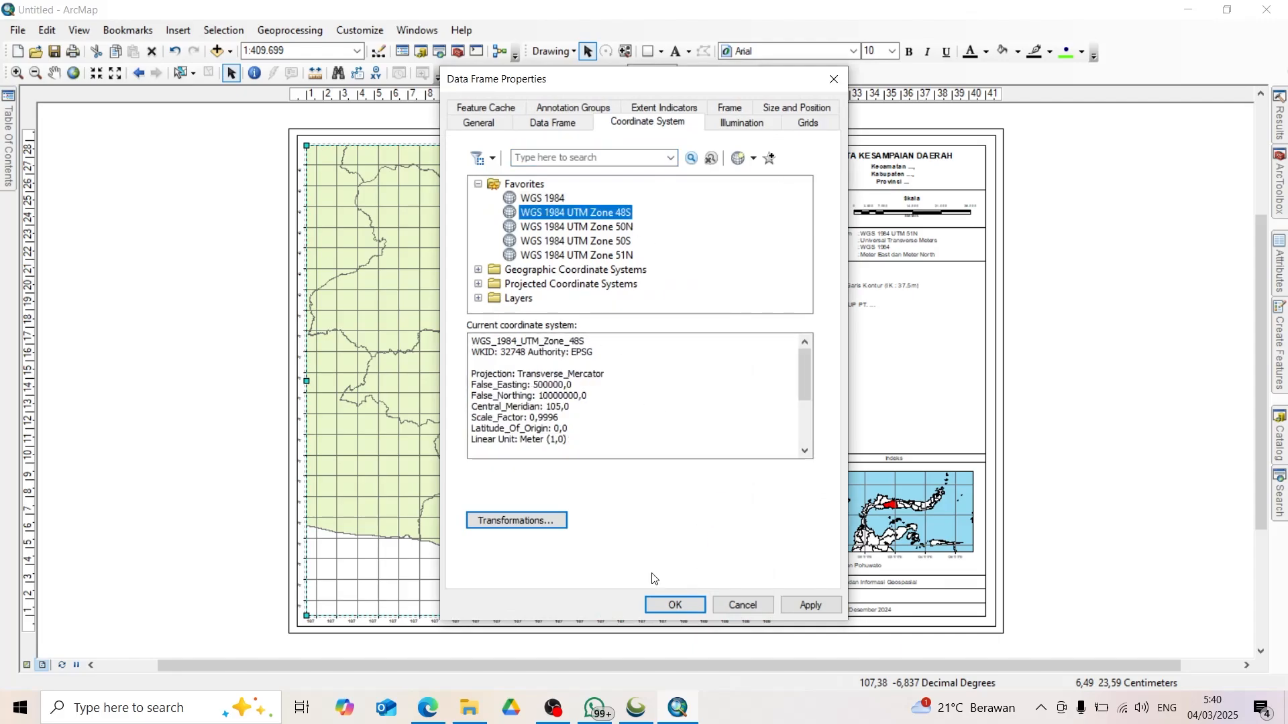
{"action": "left_click", "coordinate": [811, 605]}
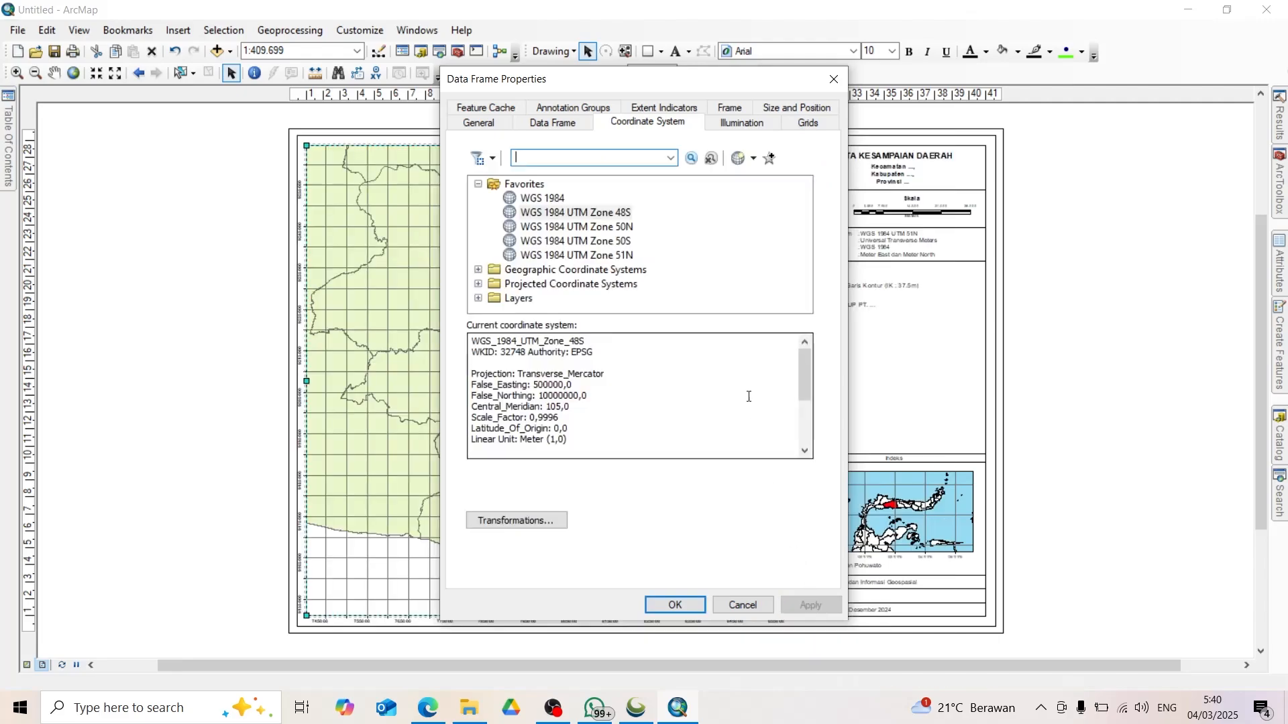
{"action": "left_click", "coordinate": [799, 127]}
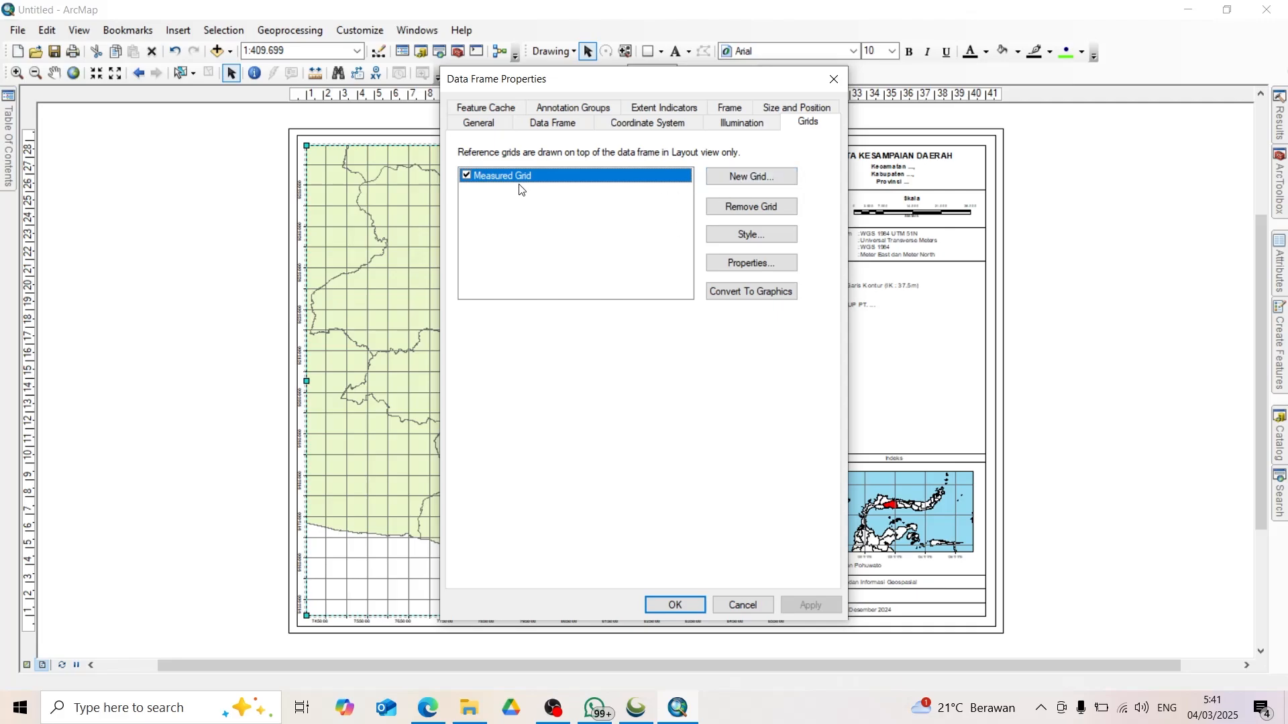
{"action": "left_click", "coordinate": [711, 177]}
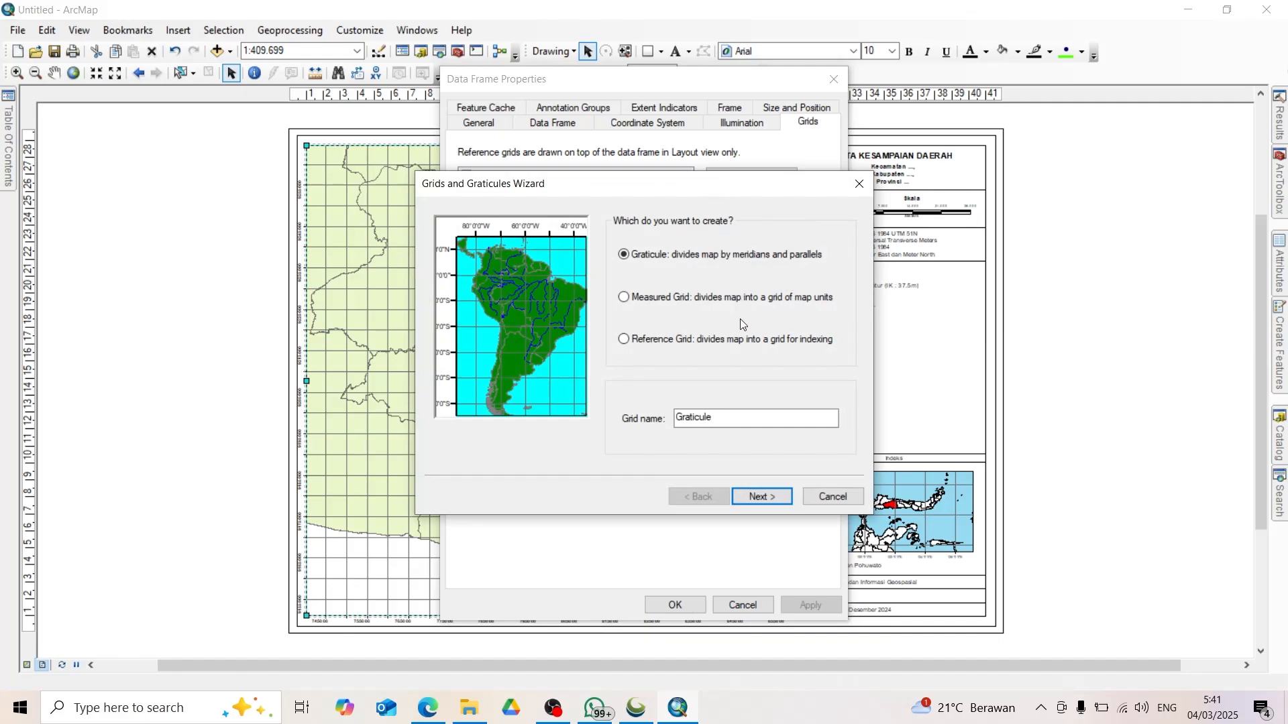
{"action": "left_click", "coordinate": [849, 501]}
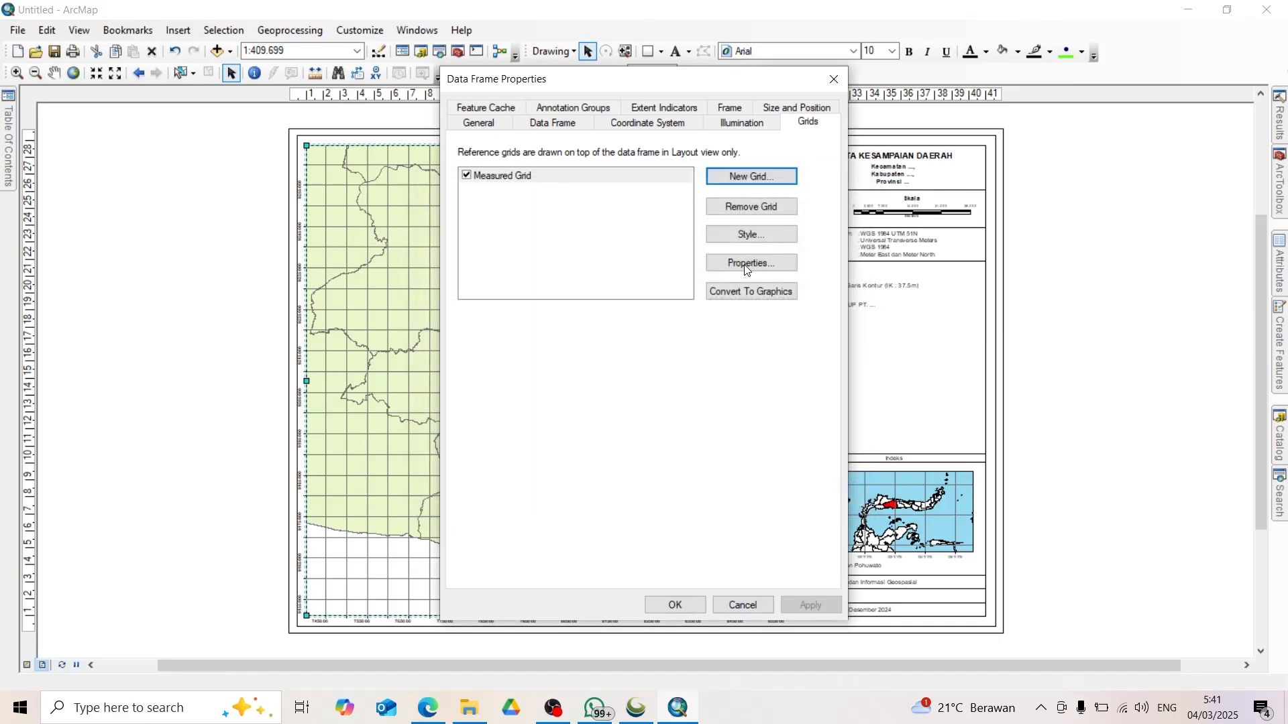
Step: Review the Measured Grid's axis interval settings without changing them and close the data frame properties
{"action": "left_click", "coordinate": [486, 178]}
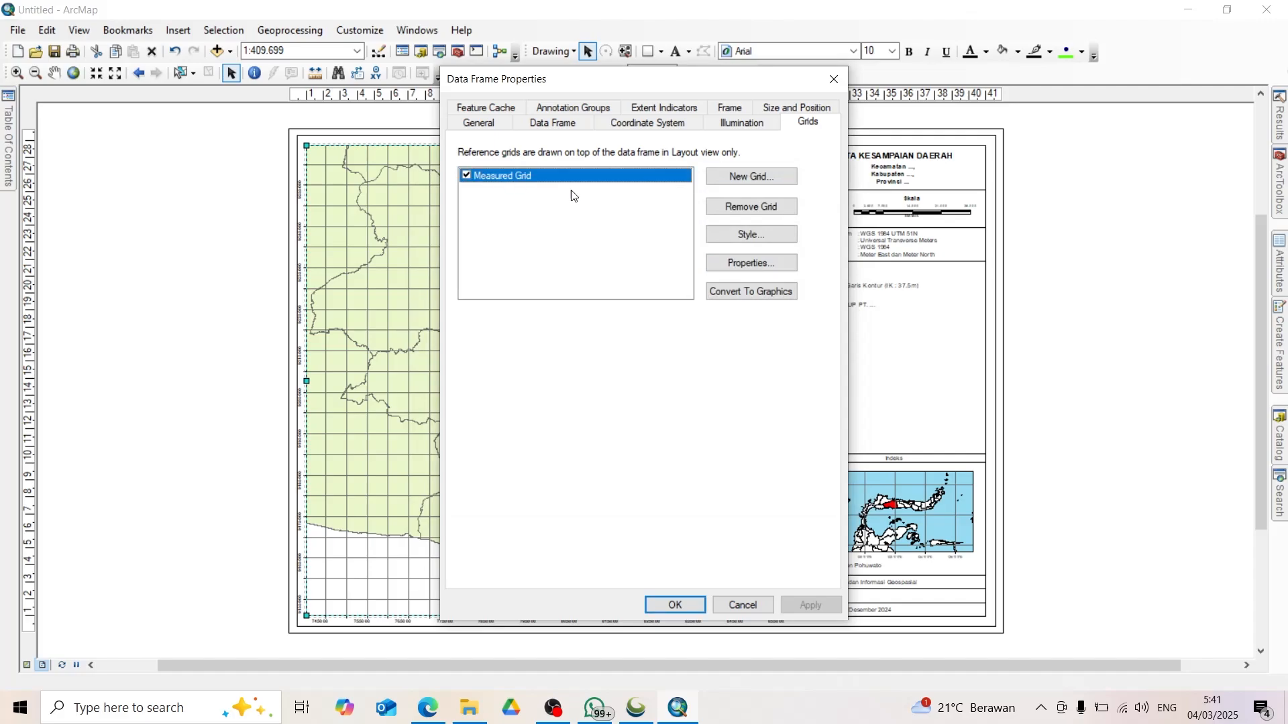
{"action": "left_click", "coordinate": [726, 263]}
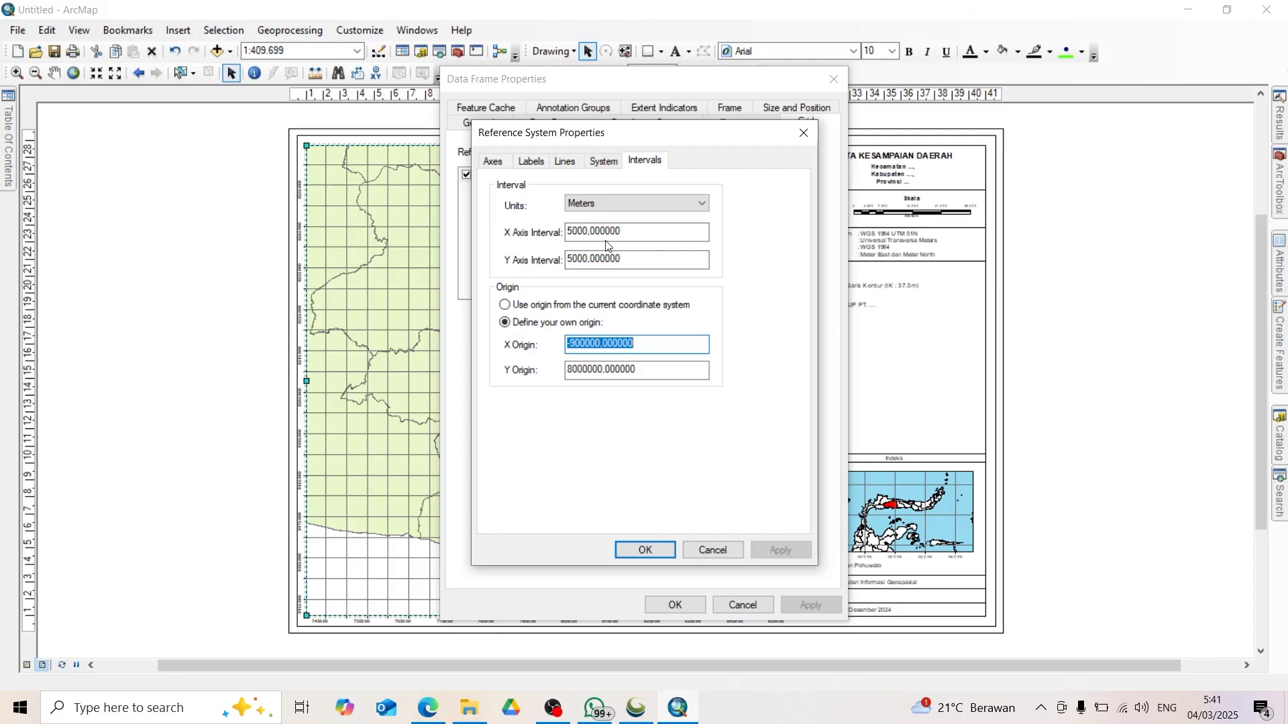
{"action": "left_click", "coordinate": [586, 233]}
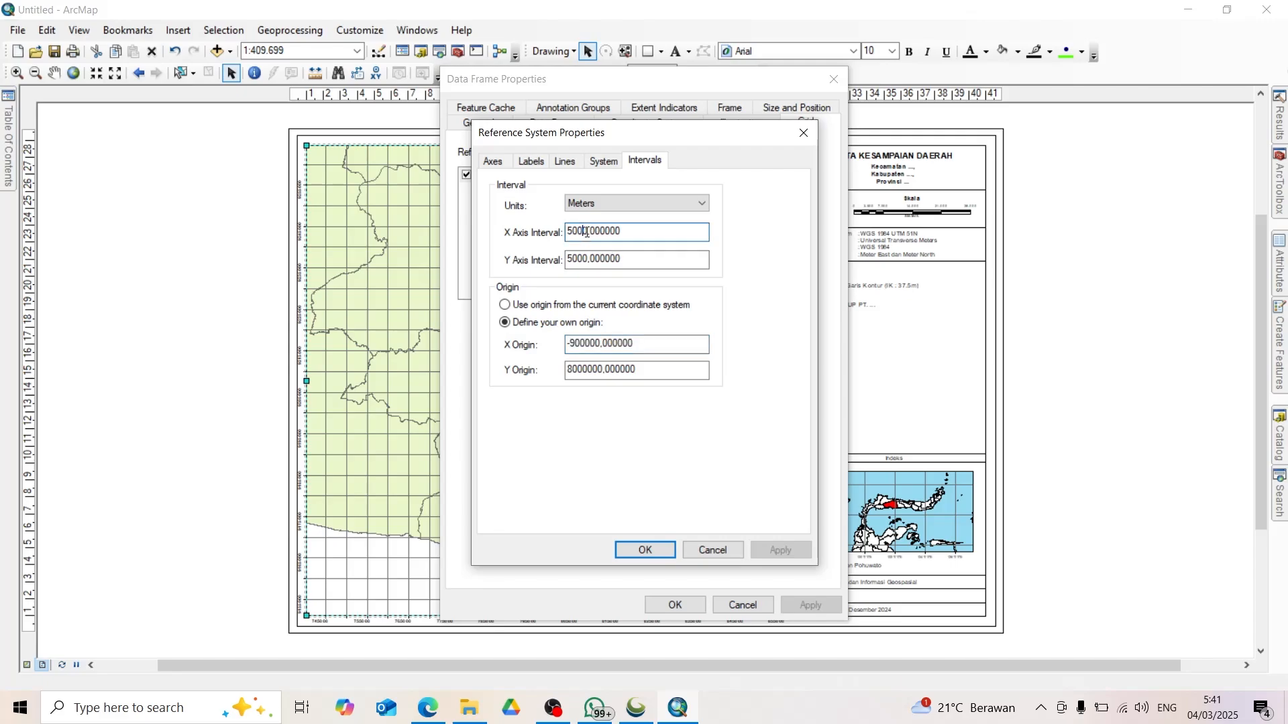
{"action": "left_click_drag", "start_coordinate": [585, 233], "coordinate": [562, 233]}
{"action": "left_click", "coordinate": [736, 554]}
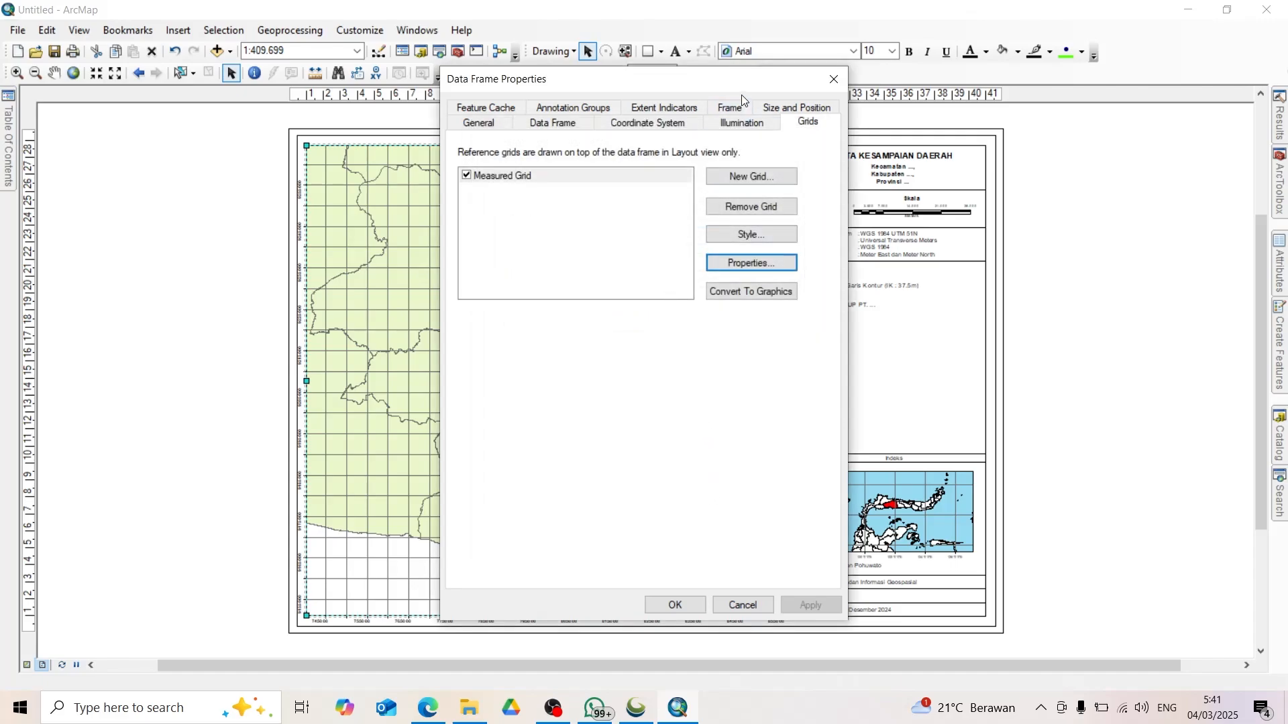
{"action": "left_click", "coordinate": [691, 608]}
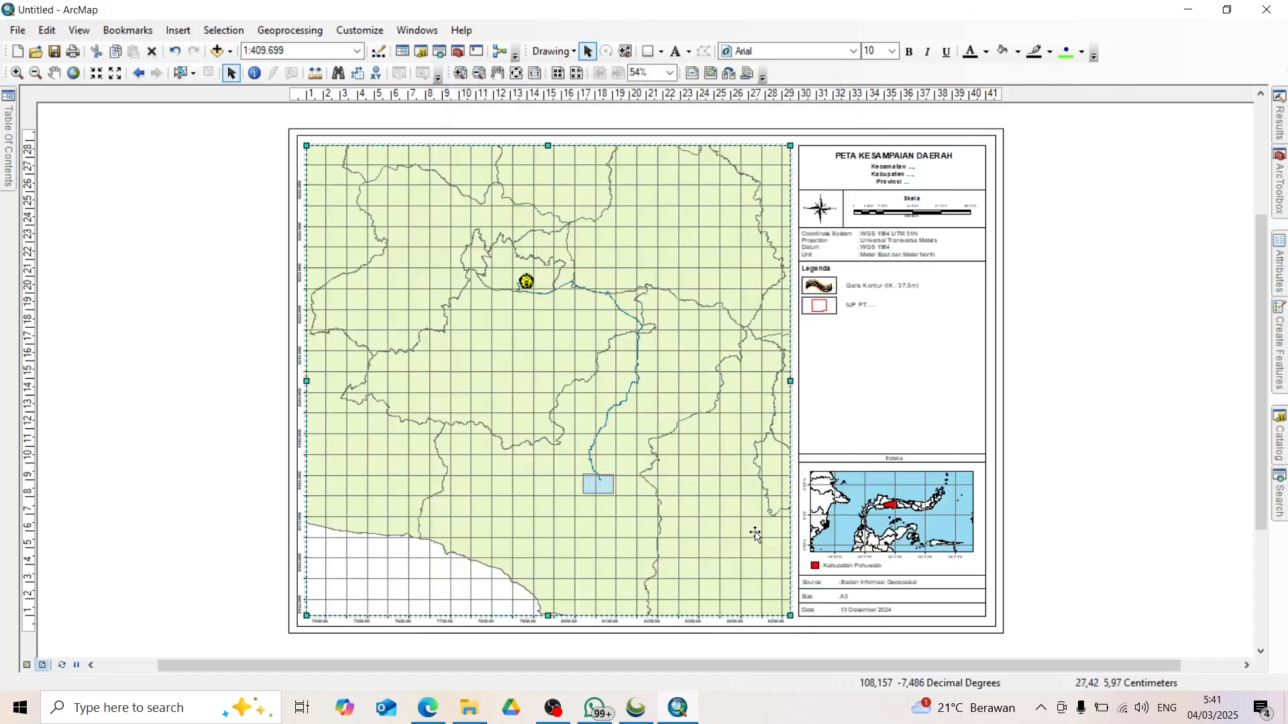
Step: Frame the route, ESDM point and AoI in the main map at a scale of 1:200.000
{"action": "left_click", "coordinate": [23, 76]}
{"action": "left_click_drag", "start_coordinate": [499, 261], "coordinate": [656, 499]}
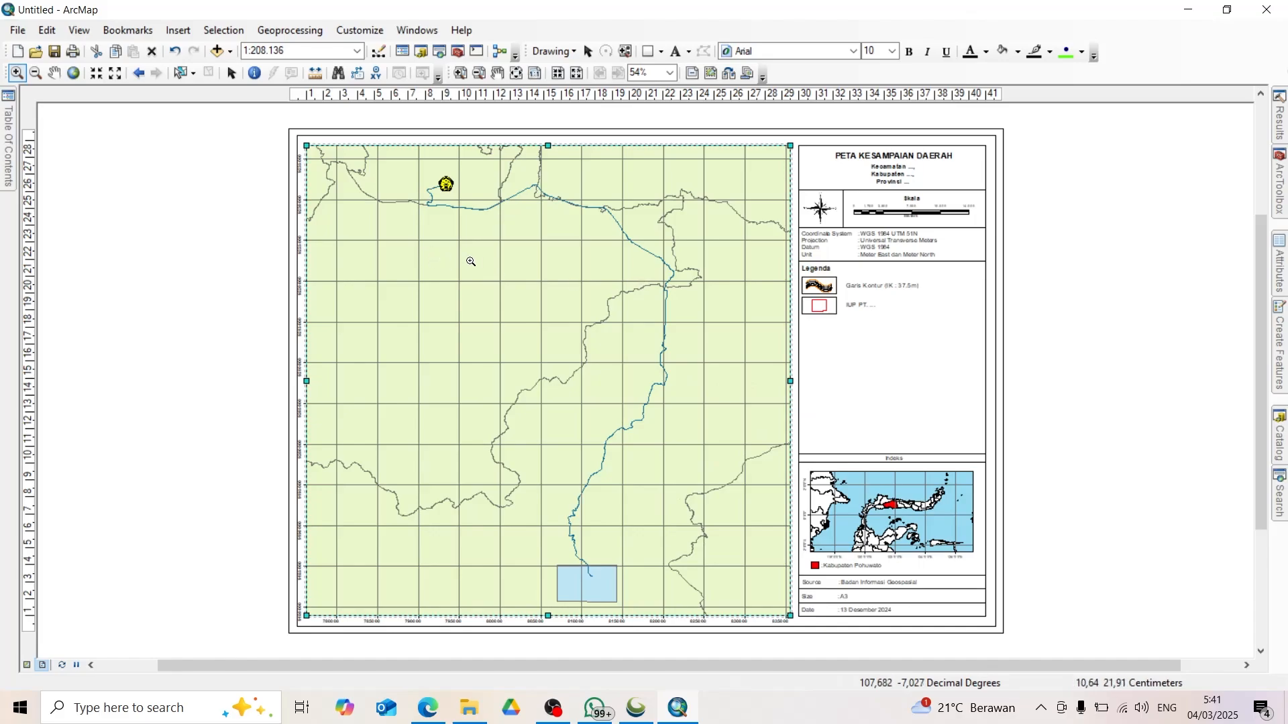
{"action": "left_click", "coordinate": [313, 51]}
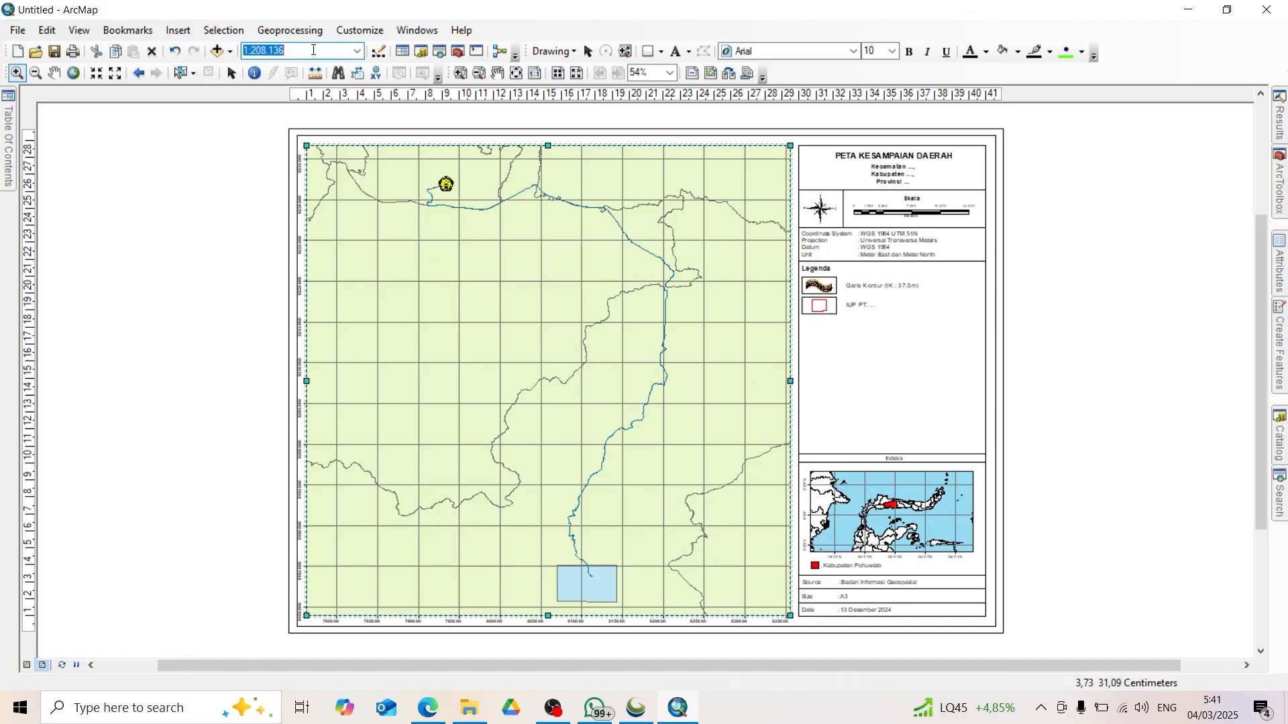
{"action": "type", "text": "200000"}
{"action": "key", "text": "Return"}
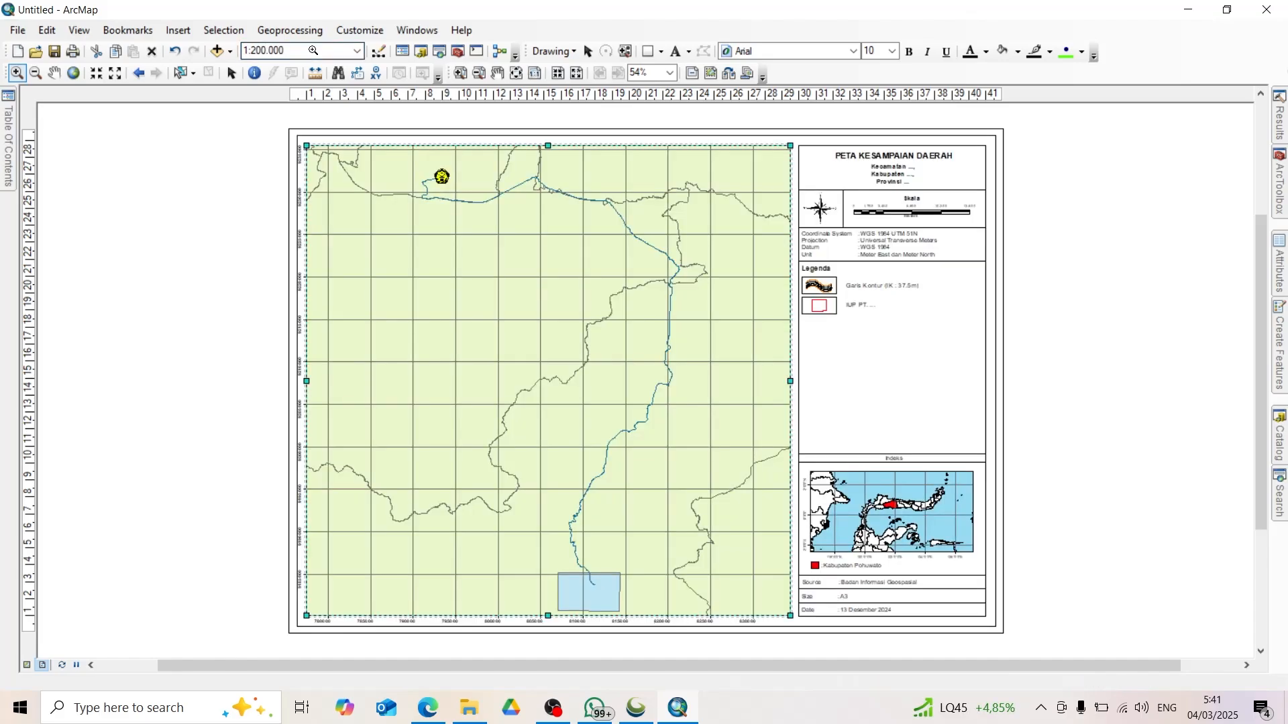
{"action": "left_click", "coordinate": [55, 74]}
{"action": "left_click_drag", "start_coordinate": [614, 423], "coordinate": [614, 413]}
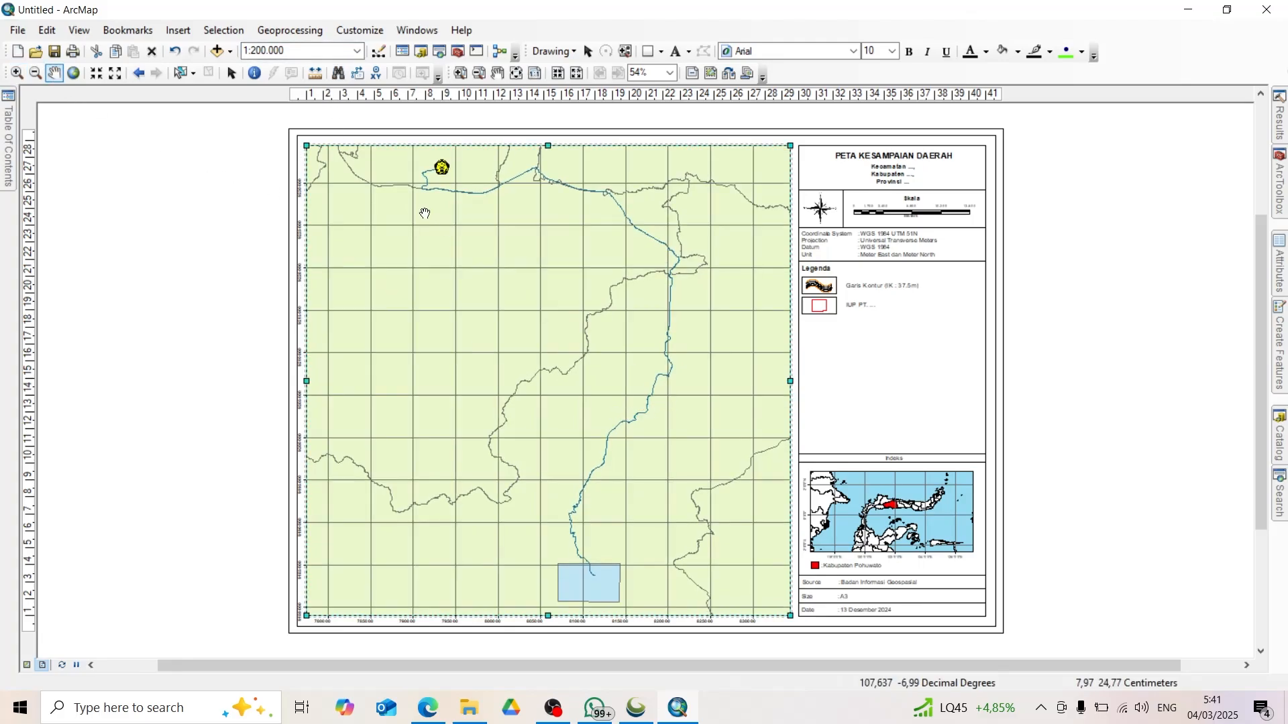
Step: Create a bookmark of the main map's current extent
{"action": "left_click", "coordinate": [142, 30]}
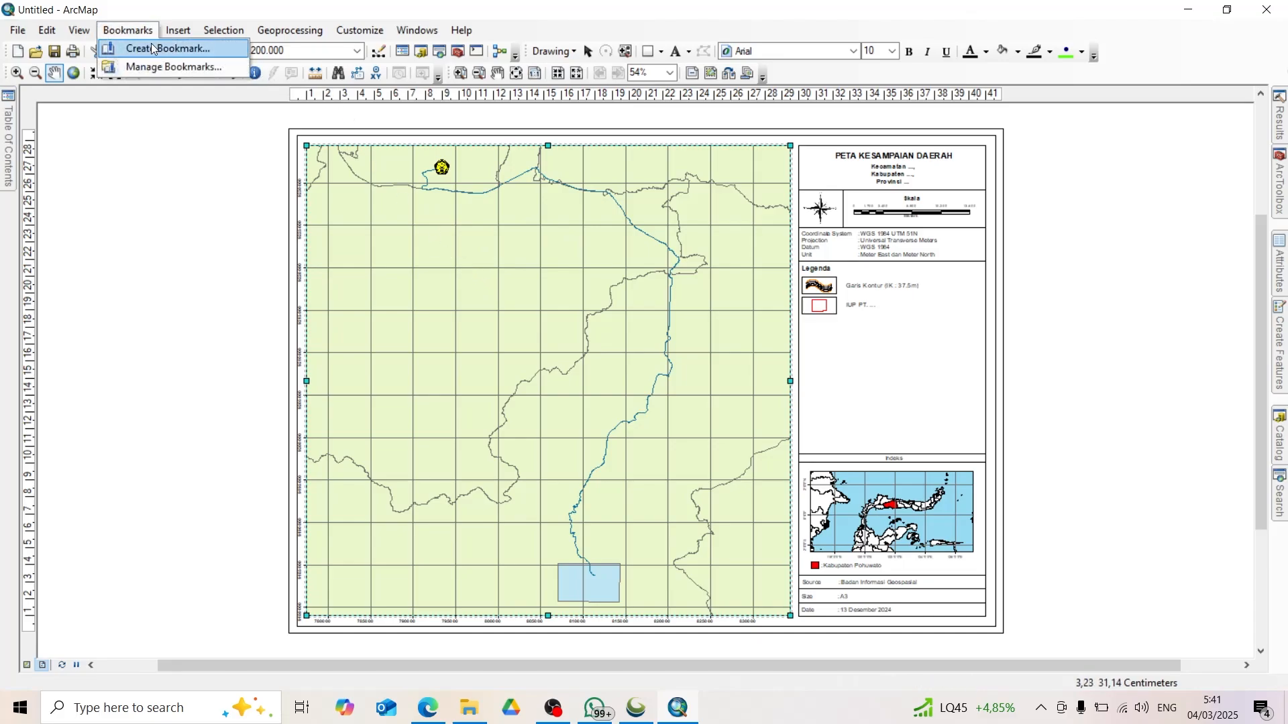
{"action": "left_click", "coordinate": [151, 48]}
{"action": "left_click", "coordinate": [662, 369]}
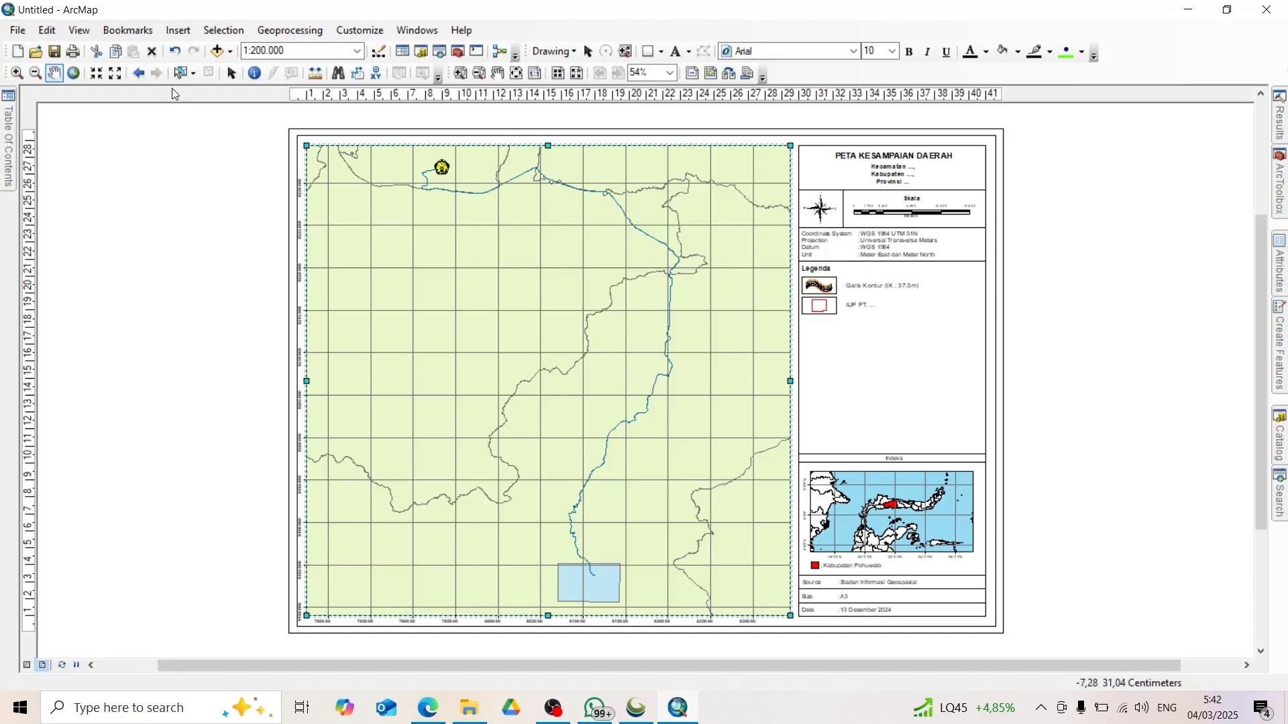
Step: Set the Measured Grid's X and Y axis intervals to 15000 meters and apply the change to the main data frame
{"action": "left_click", "coordinate": [231, 72]}
{"action": "right_click", "coordinate": [413, 268]}
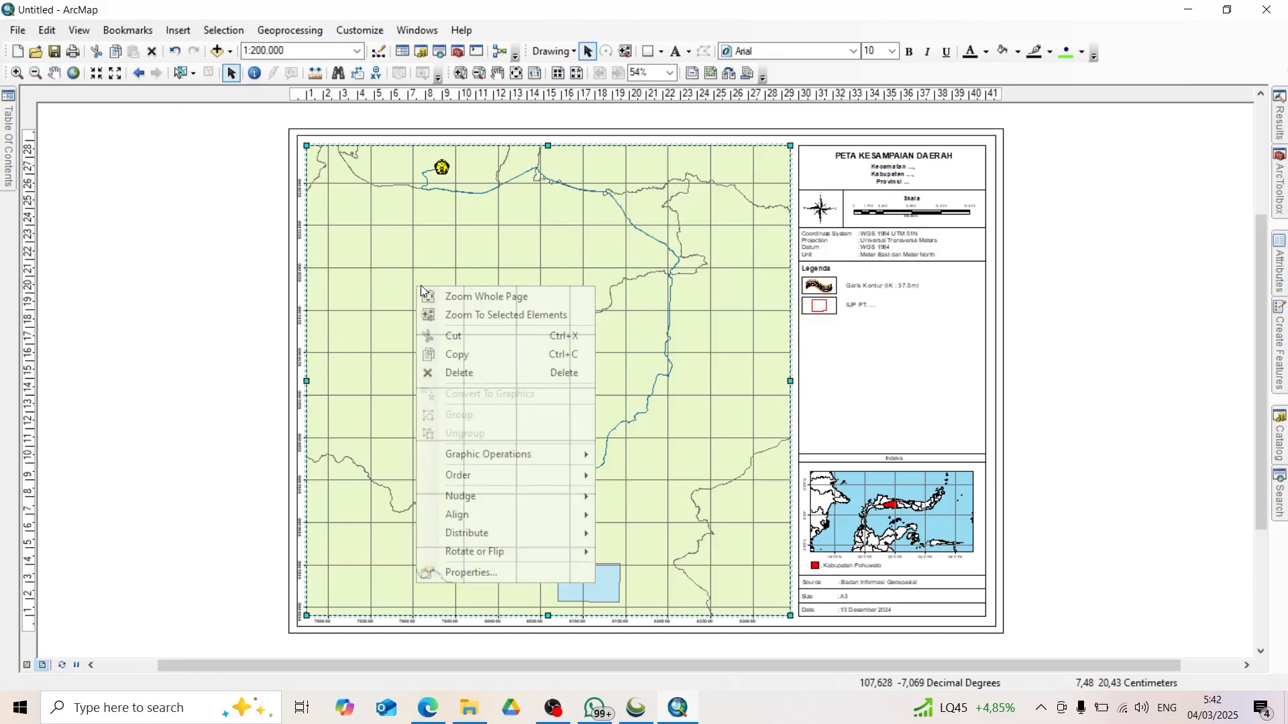
{"action": "left_click", "coordinate": [496, 567]}
{"action": "left_click", "coordinate": [775, 278]}
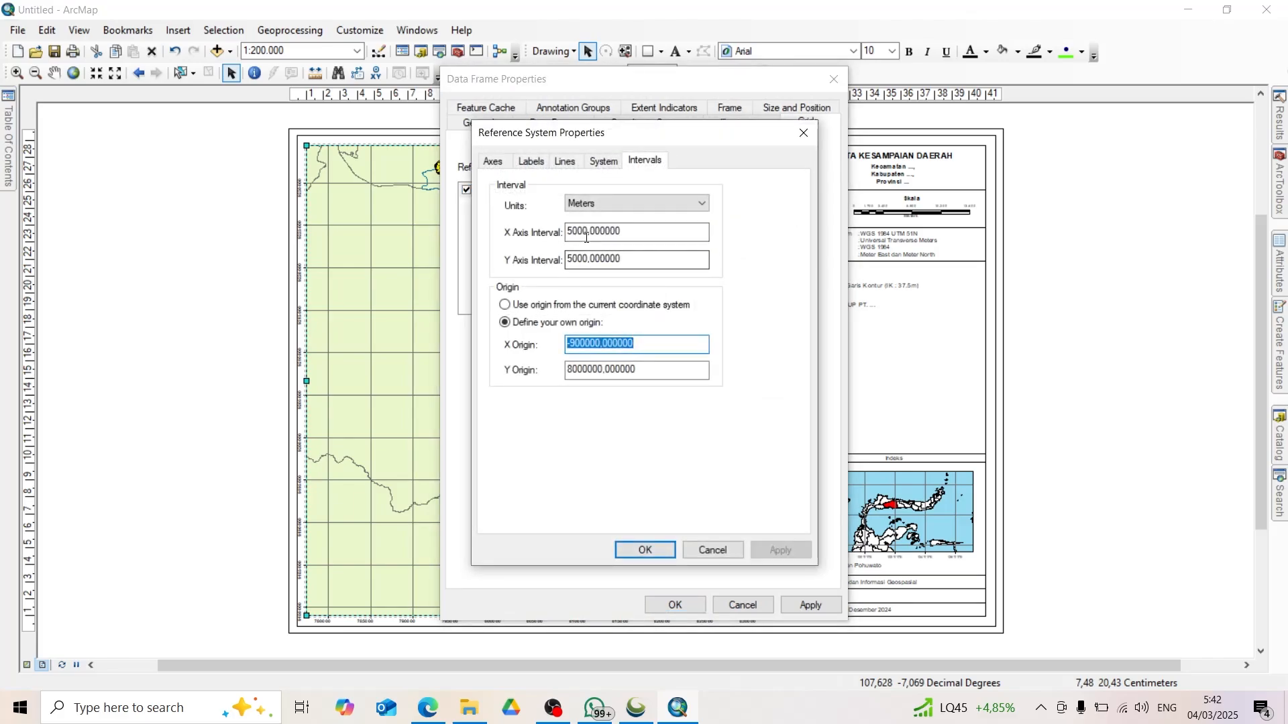
{"action": "left_click_drag", "start_coordinate": [589, 232], "coordinate": [560, 233]}
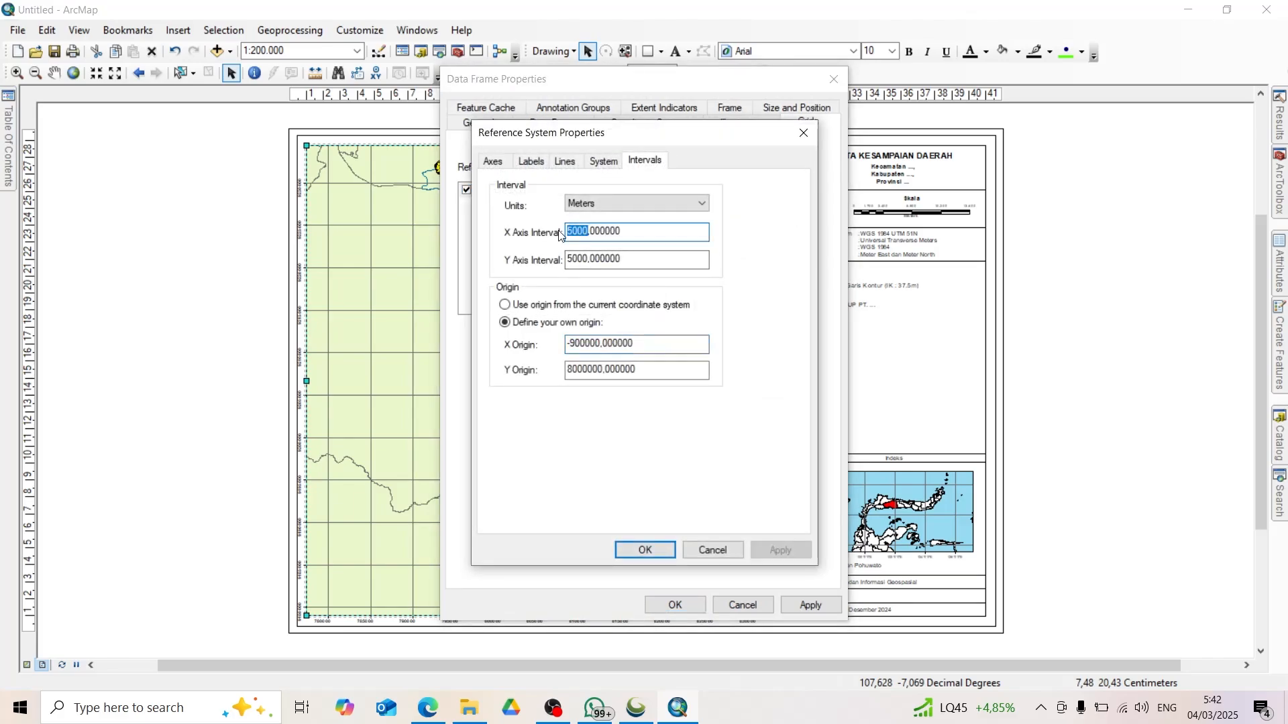
{"action": "type", "text": "1500"}
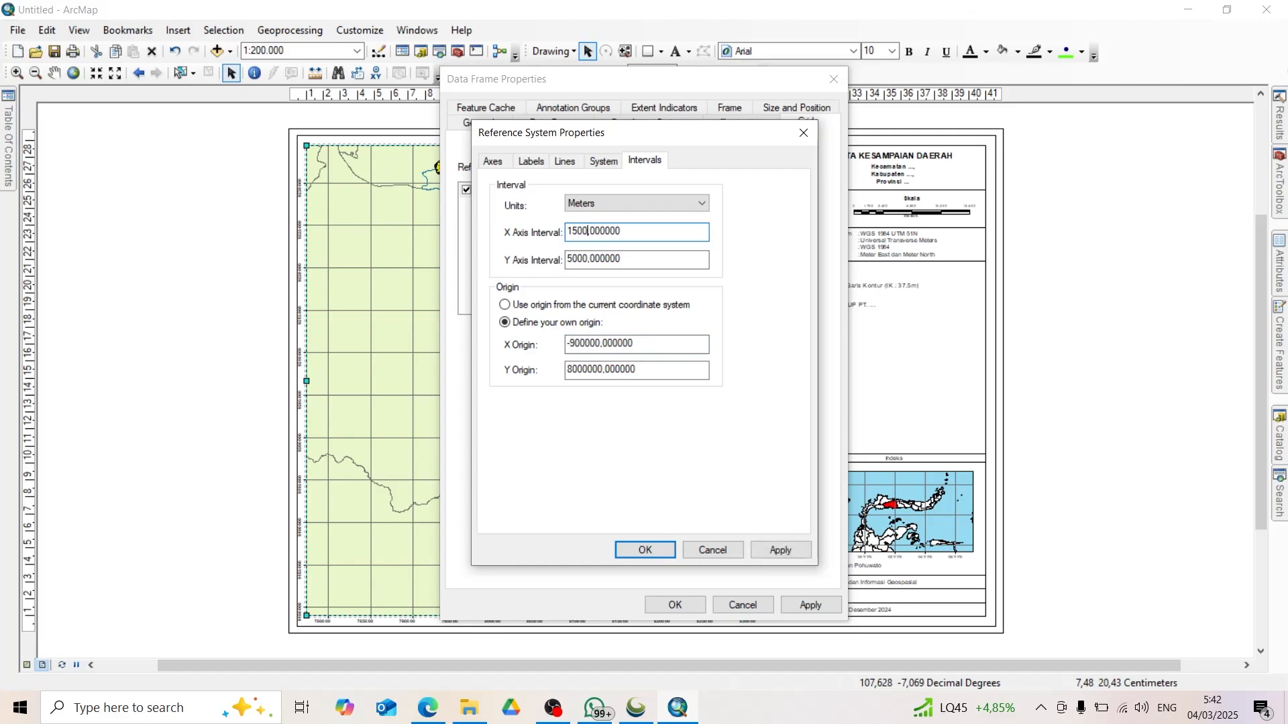
{"action": "type", "text": "0"}
{"action": "left_click_drag", "start_coordinate": [587, 252], "coordinate": [571, 256]}
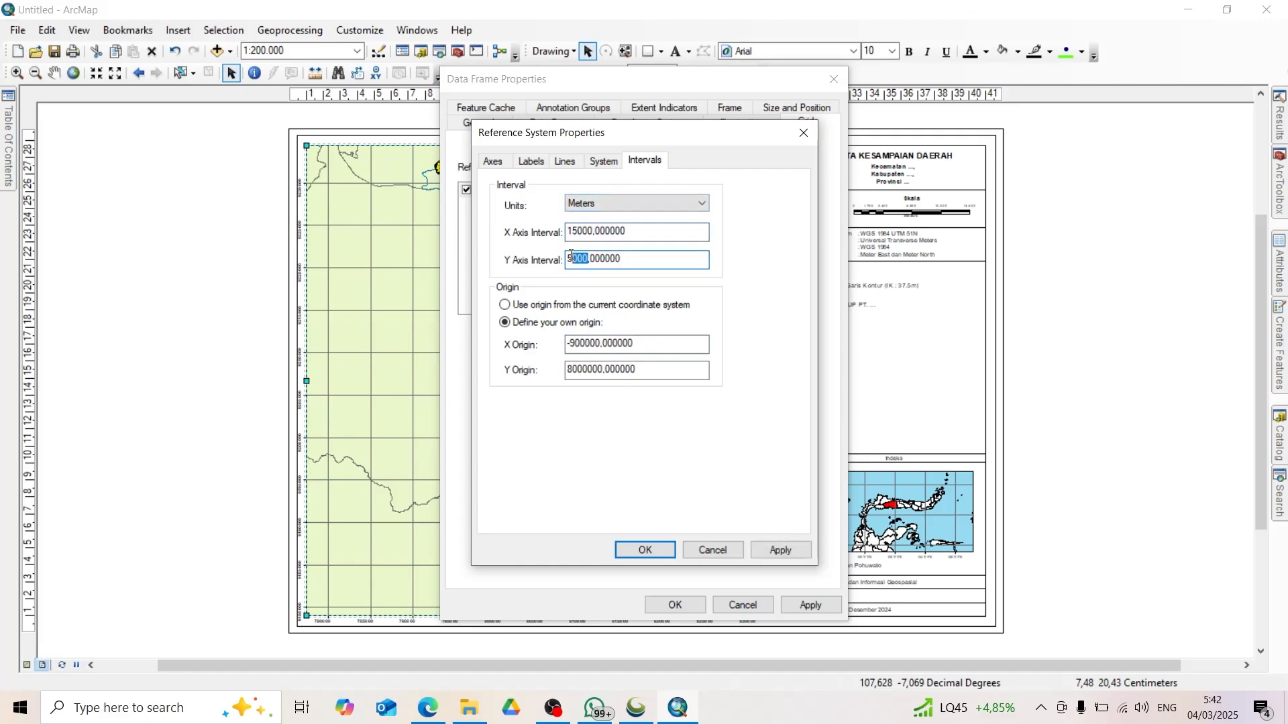
{"action": "type", "text": "15000"}
{"action": "left_click", "coordinate": [645, 550]}
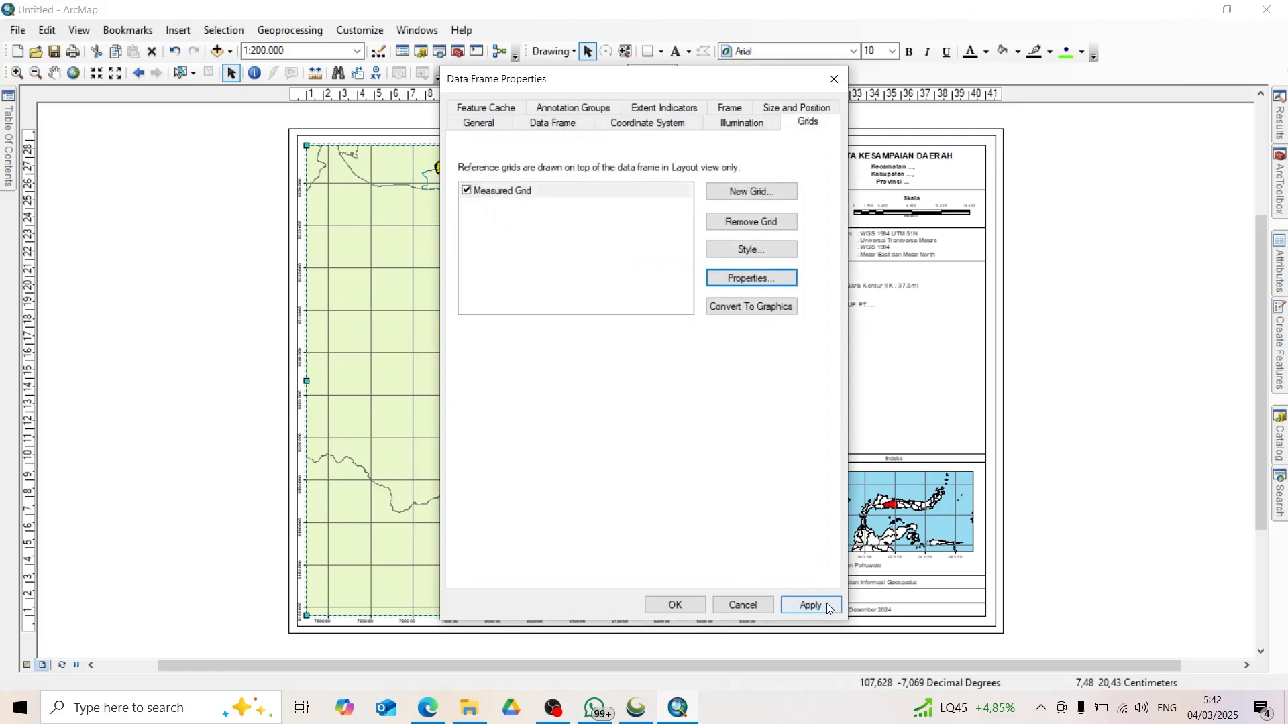
{"action": "left_click", "coordinate": [812, 605]}
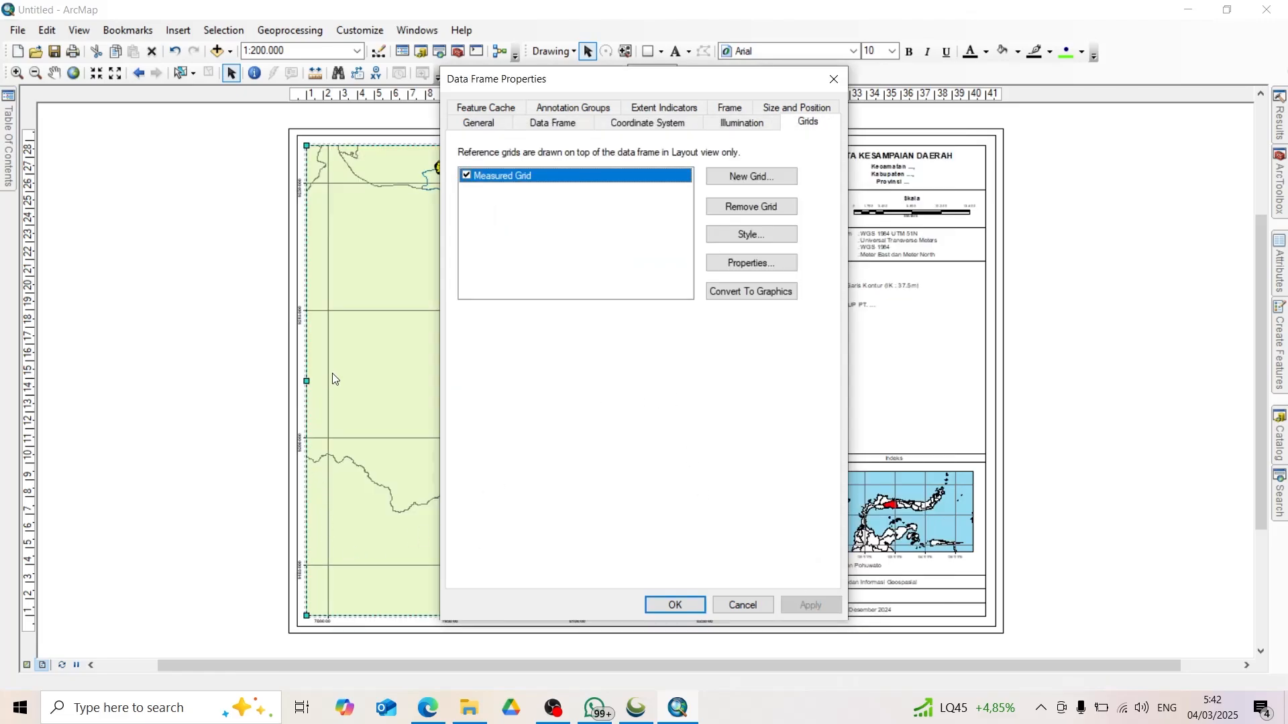
Step: Accept the measured grid settings and close the main data frame's properties
{"action": "mouse_move", "coordinate": [609, 88]}
{"action": "left_mouse_down"}
{"action": "mouse_move", "coordinate": [1269, 217]}
{"action": "mouse_move", "coordinate": [702, 125]}
{"action": "mouse_move", "coordinate": [612, 91]}
{"action": "left_mouse_up"}
{"action": "left_click", "coordinate": [685, 608]}
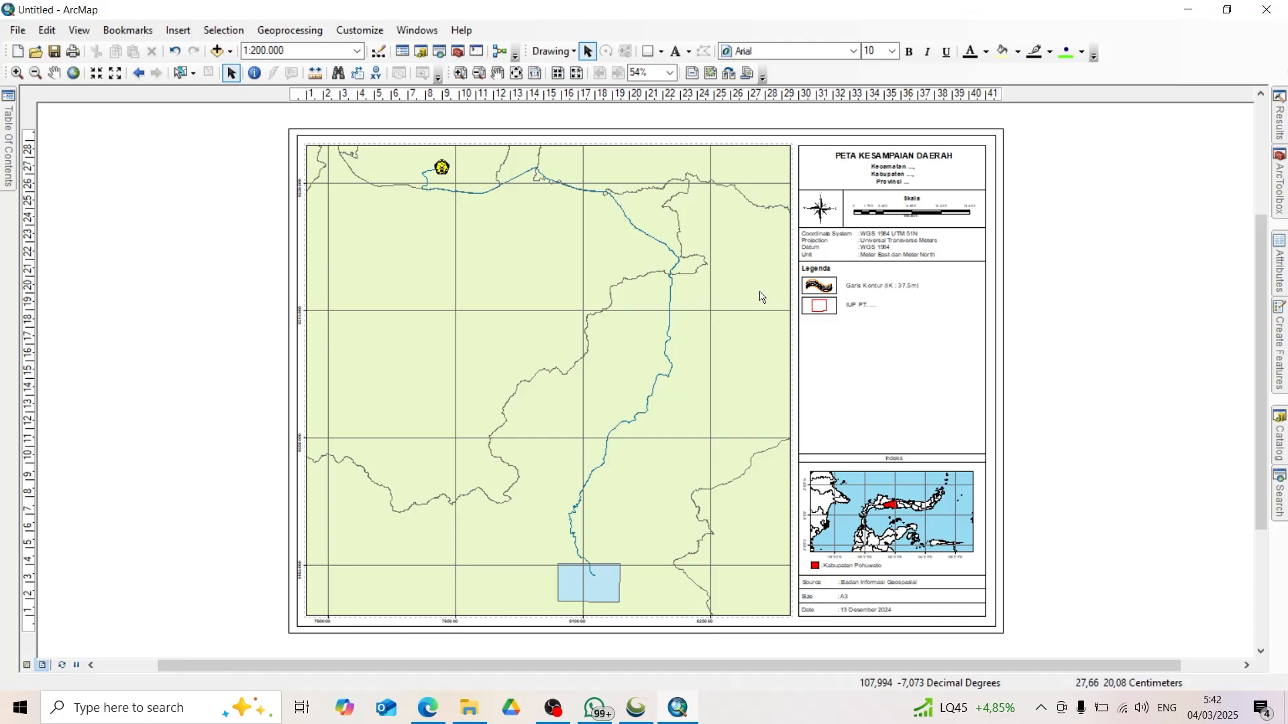
Step: Set the fill color of the Kab_Kota layer in the main data frame to white
{"action": "mouse_move", "coordinate": [6, 166]}
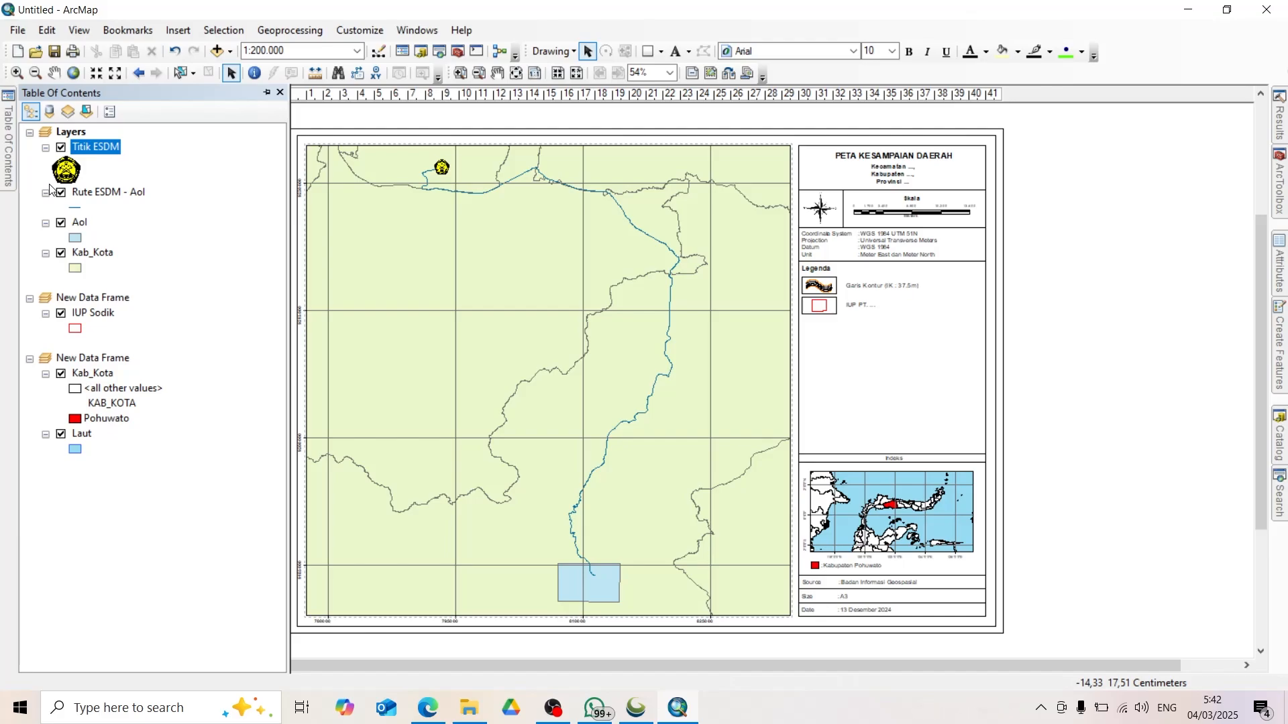
{"action": "double_click", "coordinate": [97, 256]}
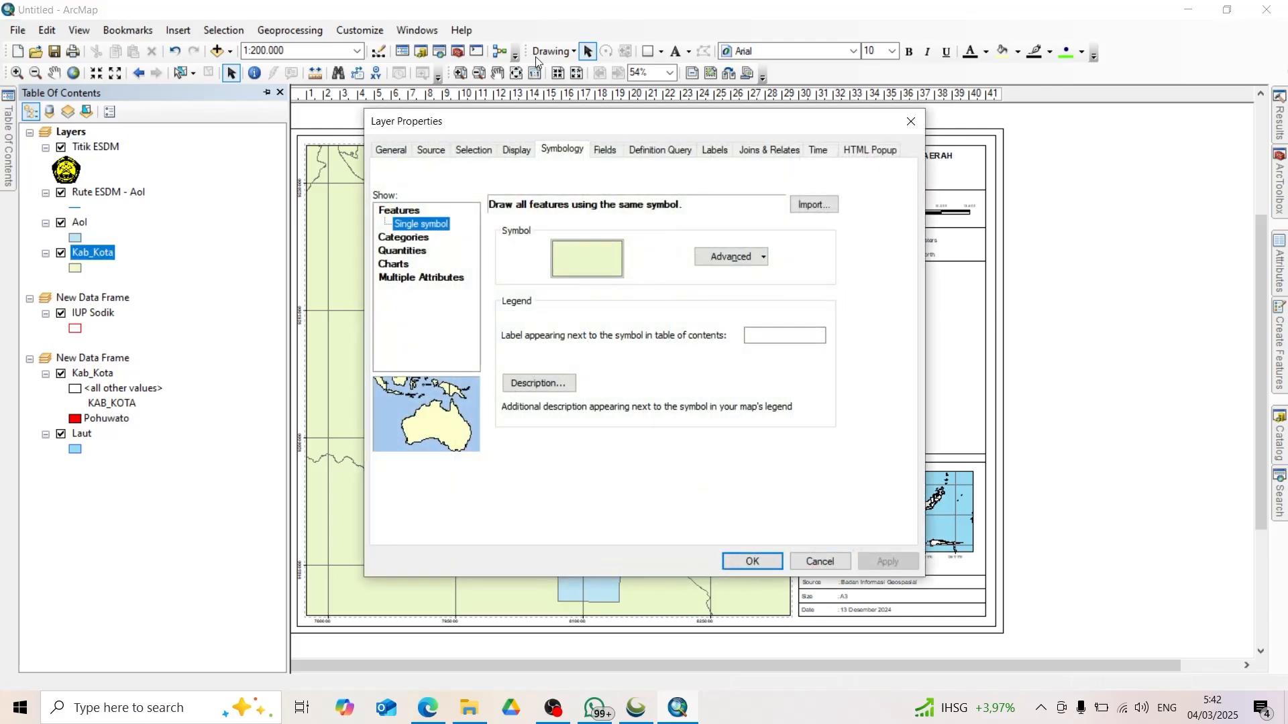
{"action": "left_click", "coordinate": [598, 247]}
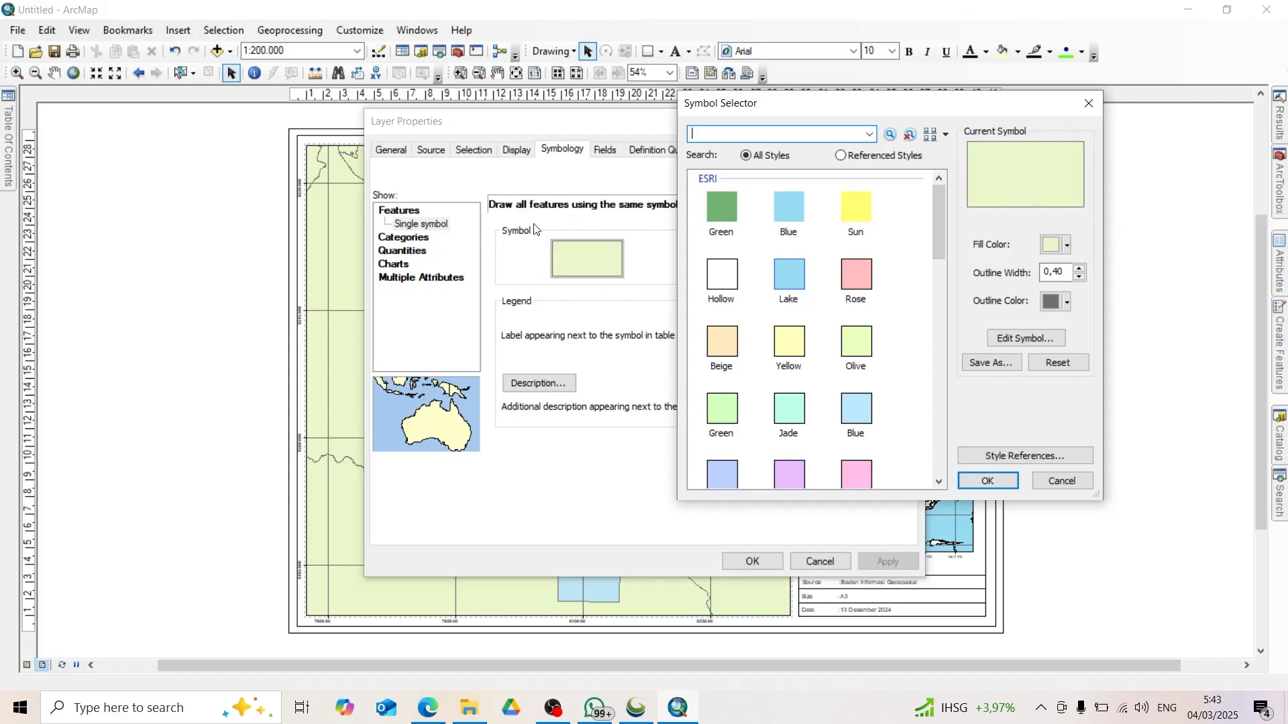
{"action": "left_click", "coordinate": [1052, 250]}
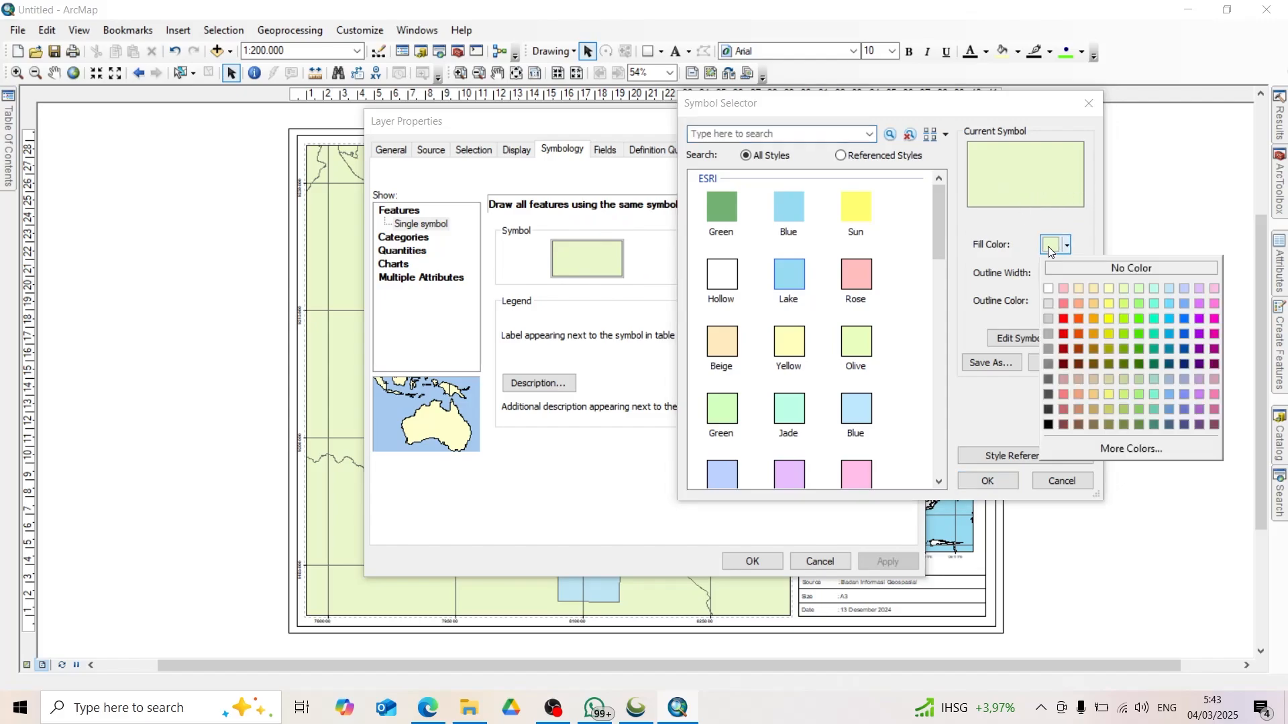
{"action": "left_click", "coordinate": [1020, 222]}
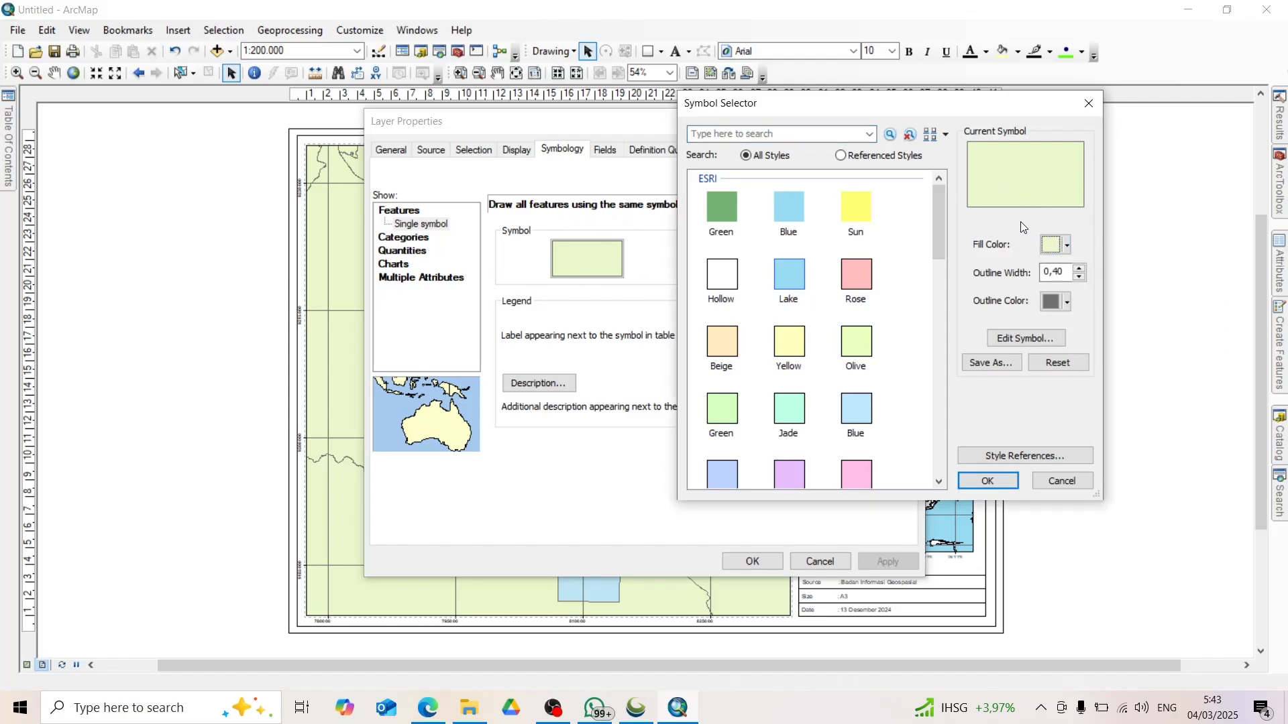
{"action": "left_click", "coordinate": [1050, 247]}
{"action": "left_click", "coordinate": [1047, 282]}
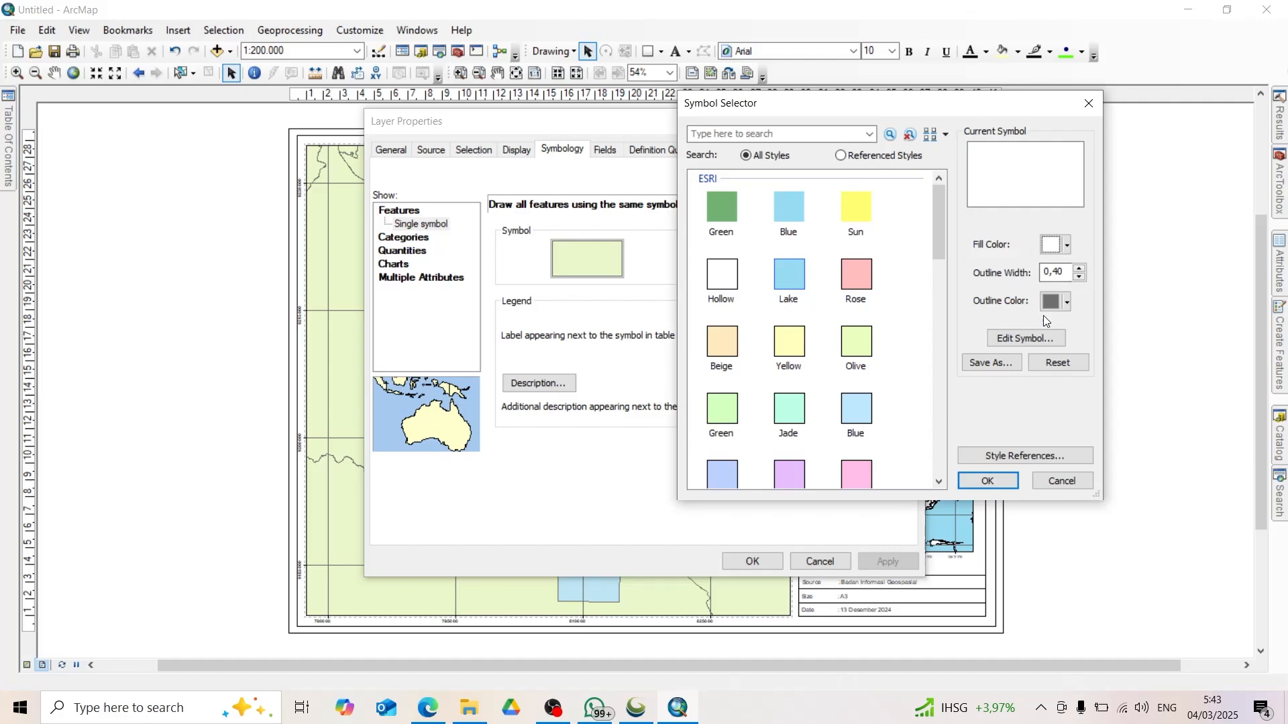
Step: Give the Kab_Kota polygon symbol a black "Dashed with 2 Dots" outline and confirm the symbol
{"action": "left_click", "coordinate": [1036, 337]}
{"action": "left_click", "coordinate": [865, 309]}
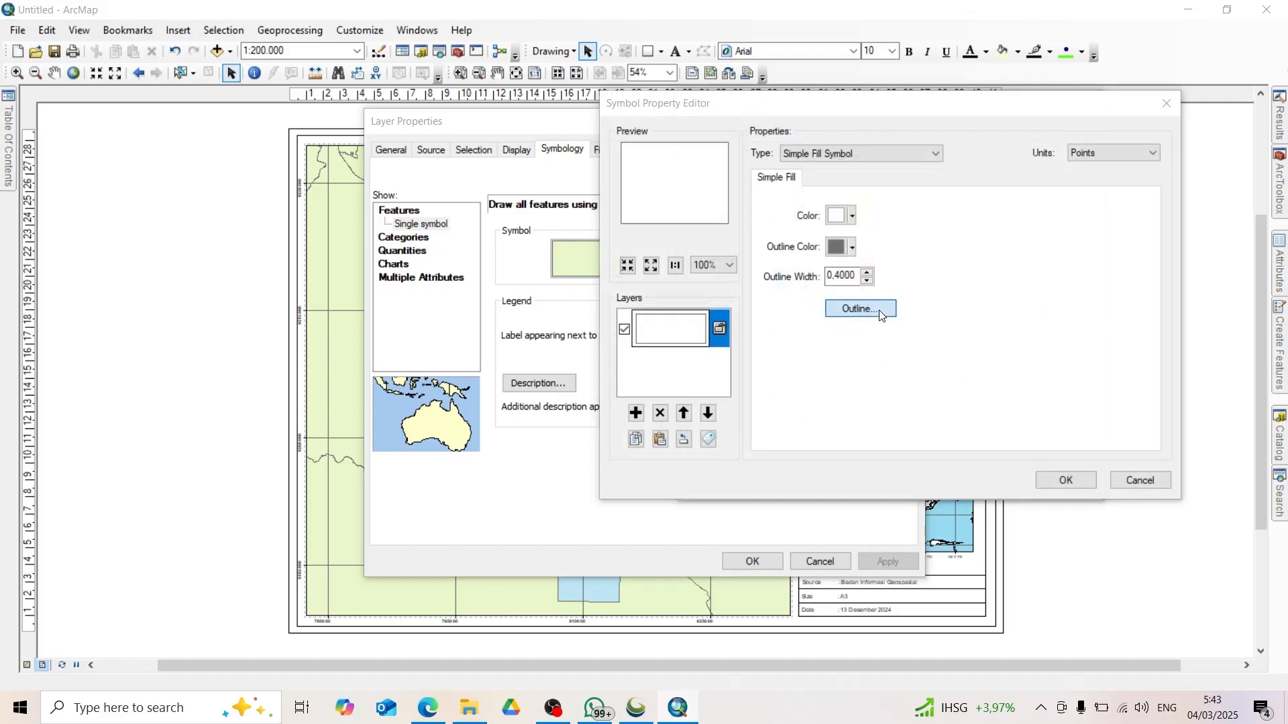
{"action": "scroll", "coordinate": [832, 339], "scroll_direction": "down", "scroll_amount": 5}
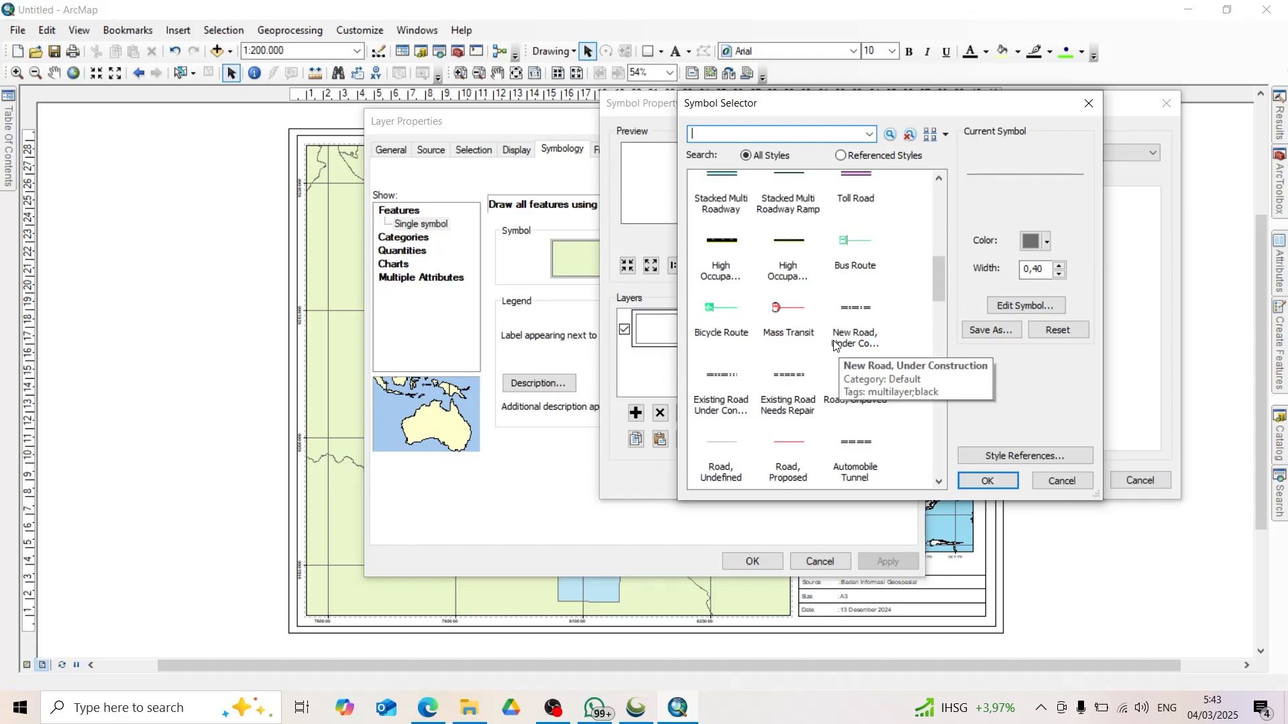
{"action": "scroll", "coordinate": [835, 346], "scroll_direction": "down", "scroll_amount": 10}
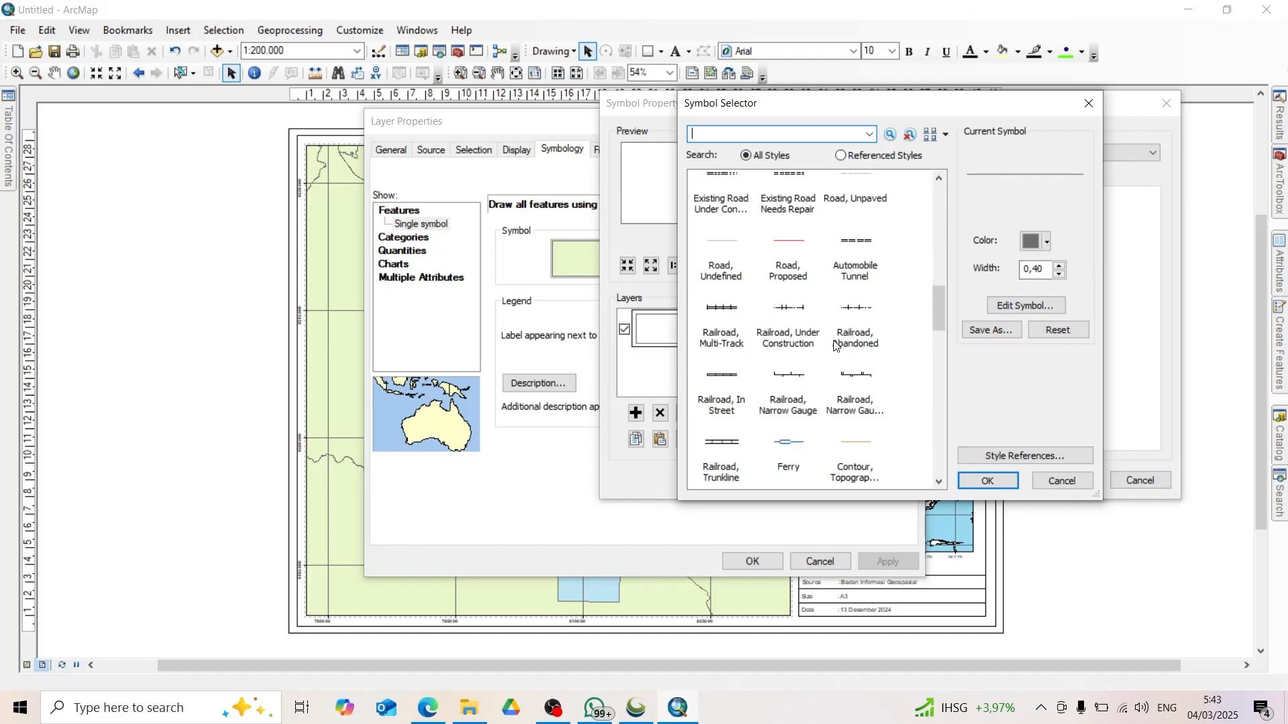
{"action": "scroll", "coordinate": [835, 345], "scroll_direction": "down", "scroll_amount": 3}
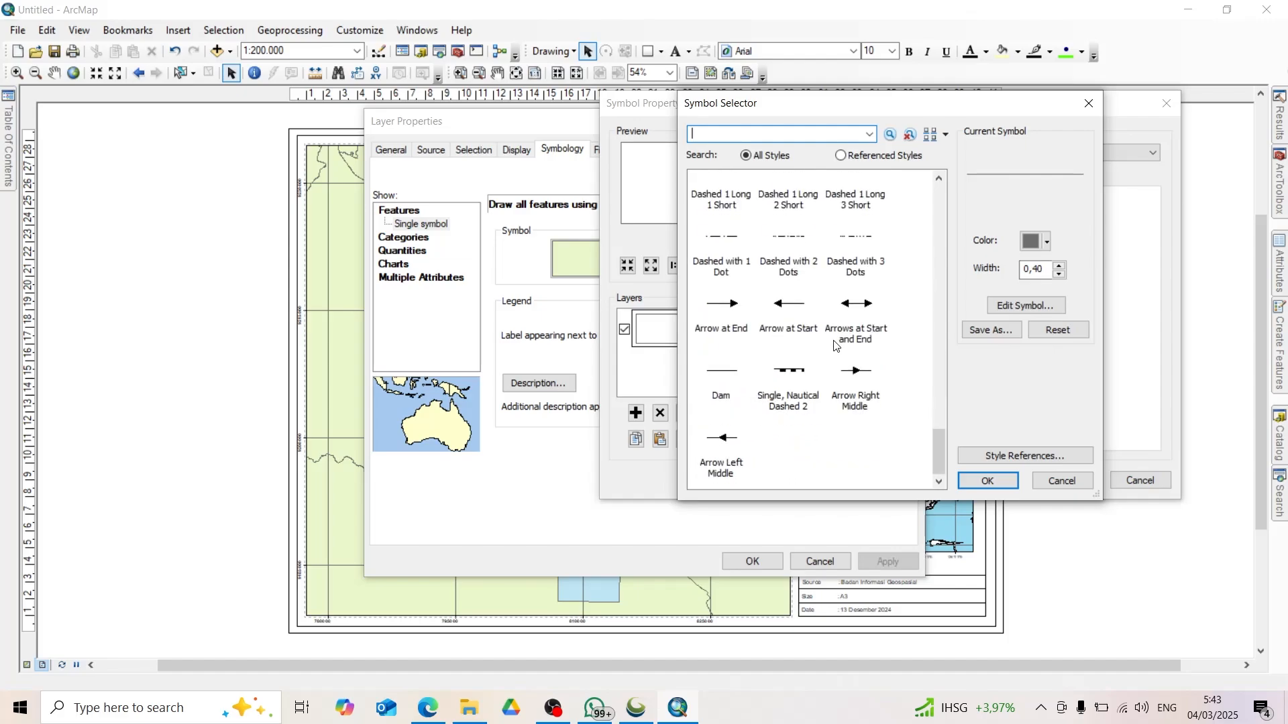
{"action": "scroll", "coordinate": [835, 346], "scroll_direction": "up", "scroll_amount": 3}
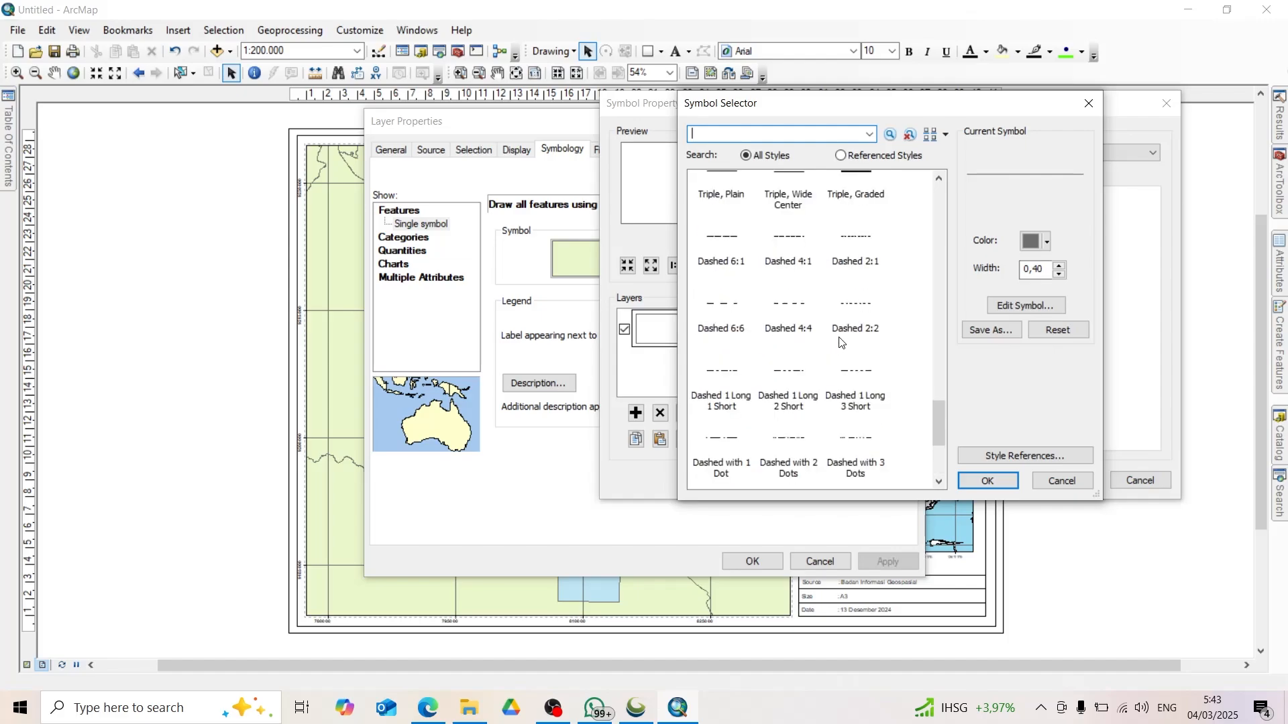
{"action": "scroll", "coordinate": [840, 342], "scroll_direction": "up", "scroll_amount": 1}
{"action": "scroll", "coordinate": [840, 341], "scroll_direction": "down", "scroll_amount": 3}
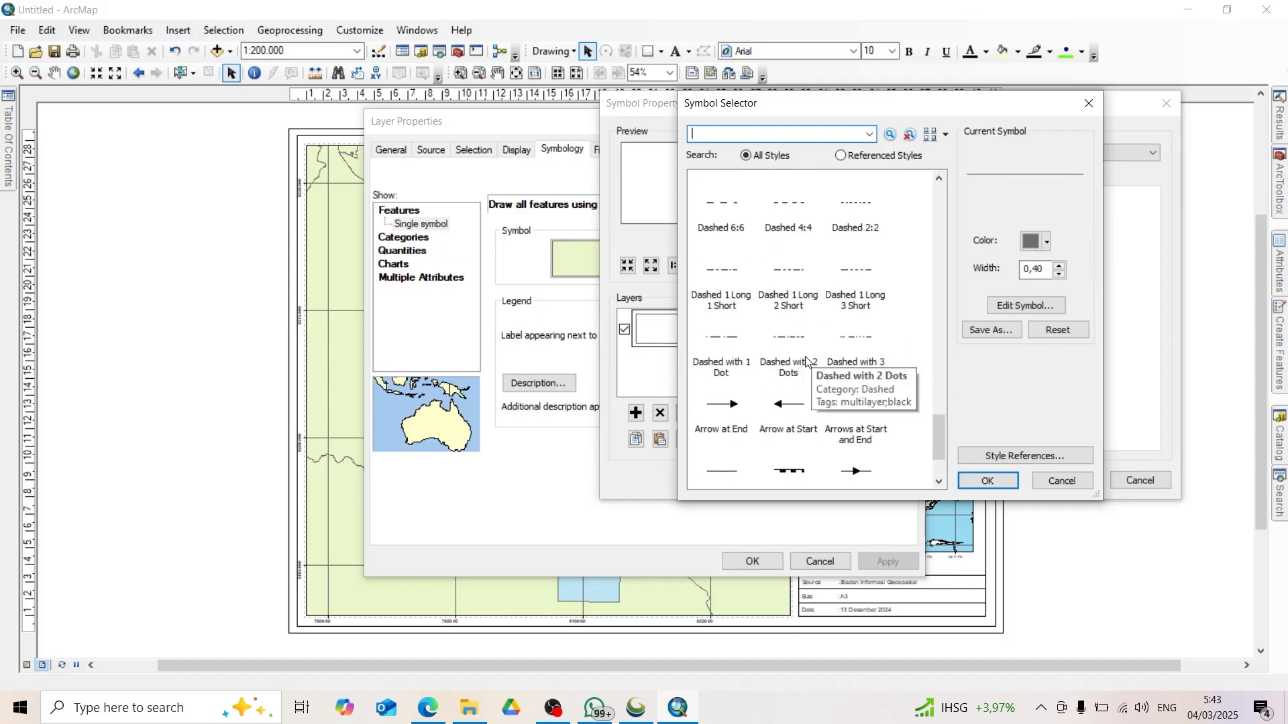
{"action": "left_click", "coordinate": [797, 309]}
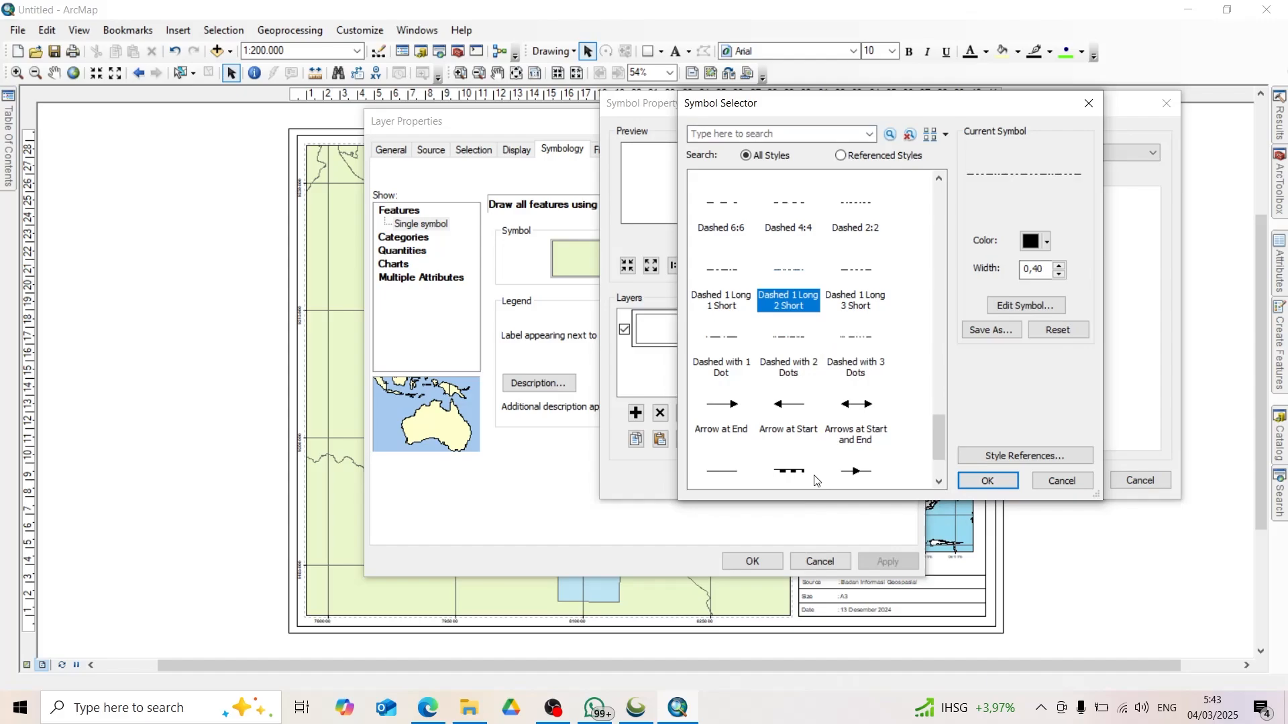
{"action": "left_click", "coordinate": [794, 373]}
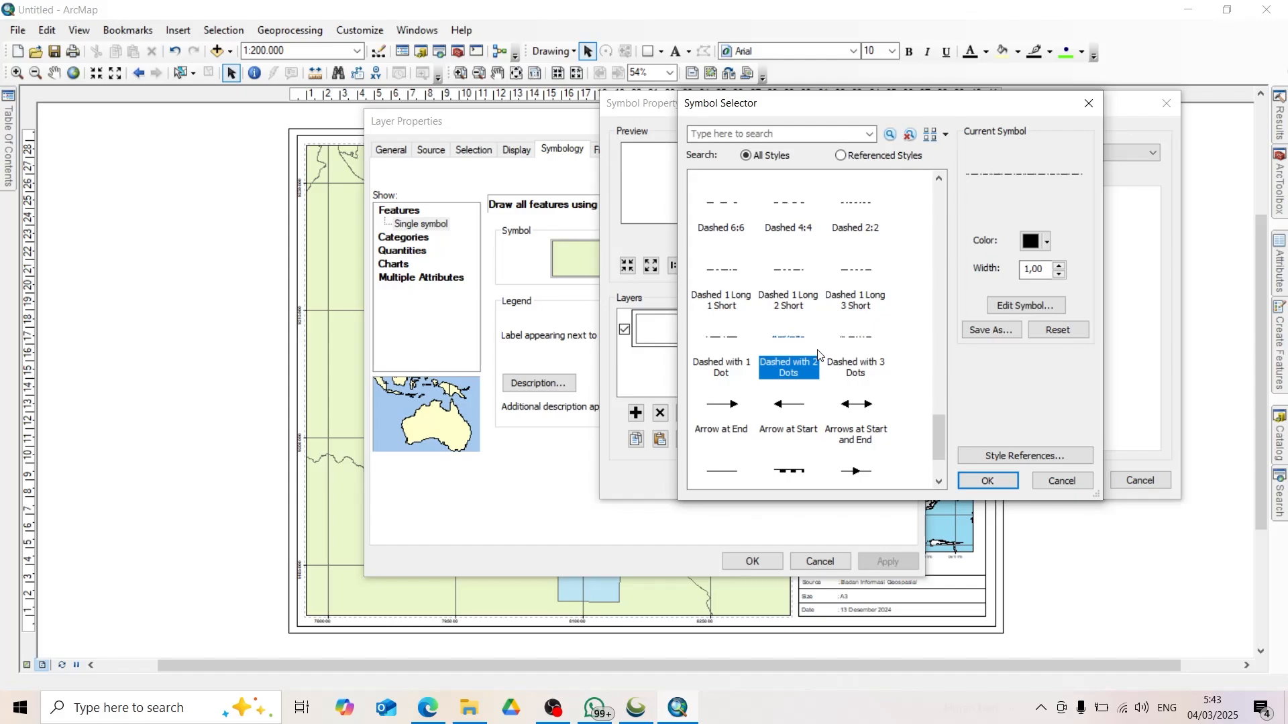
{"action": "double_click", "coordinate": [818, 355]}
{"action": "left_click", "coordinate": [1087, 478]}
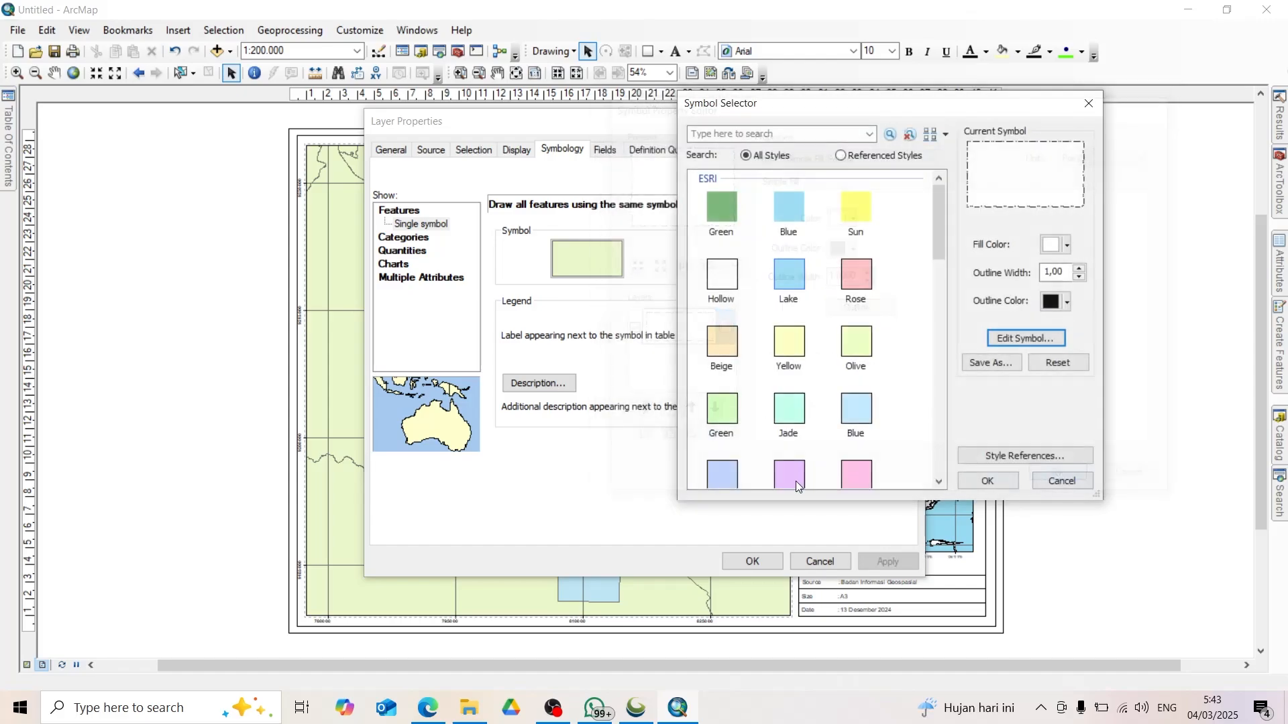
{"action": "left_click", "coordinate": [985, 481]}
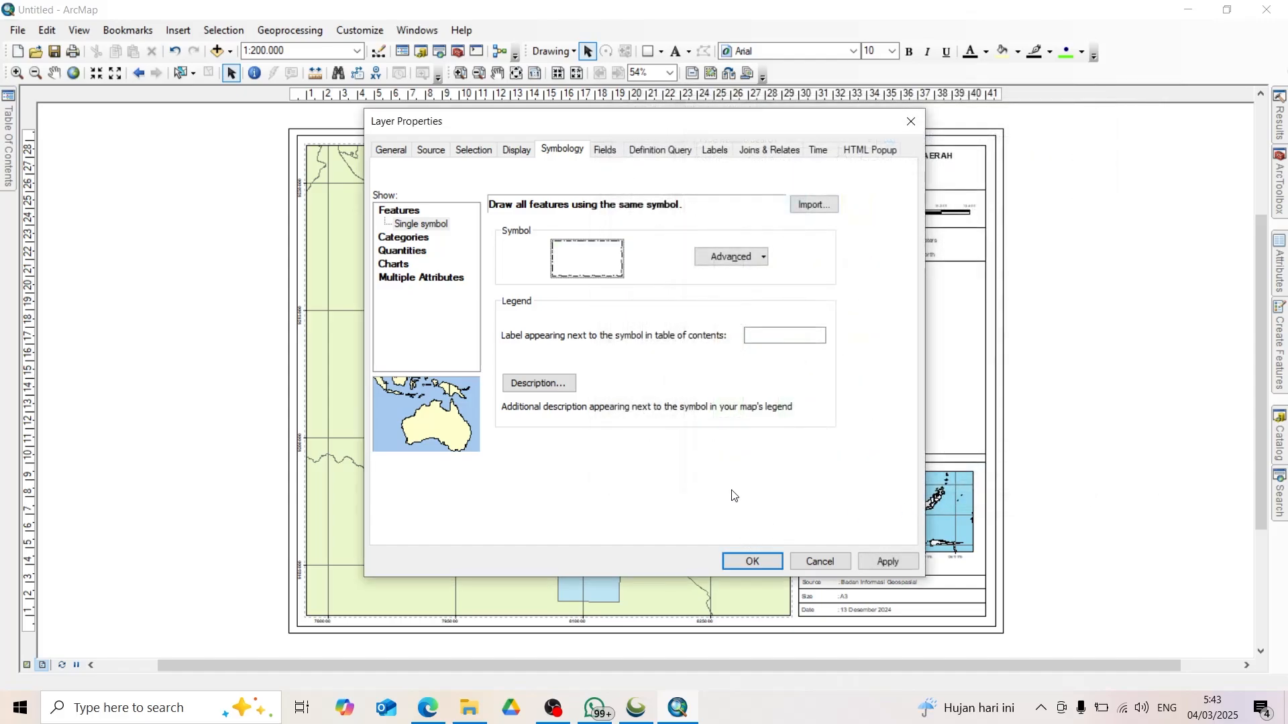
Step: Turn on labels for the Kab_Kota layer using the KAB_KOTA field and apply the layer changes
{"action": "left_click", "coordinate": [723, 154]}
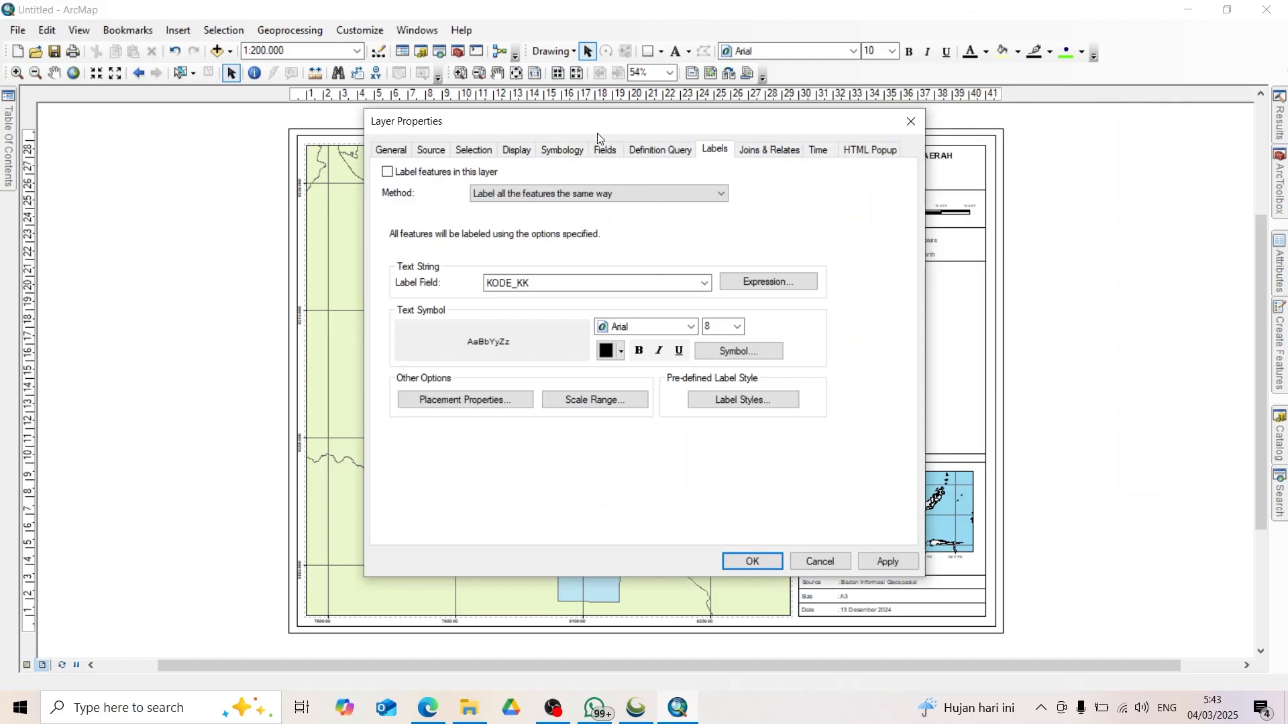
{"action": "left_click", "coordinate": [399, 173]}
{"action": "left_click", "coordinate": [669, 284]}
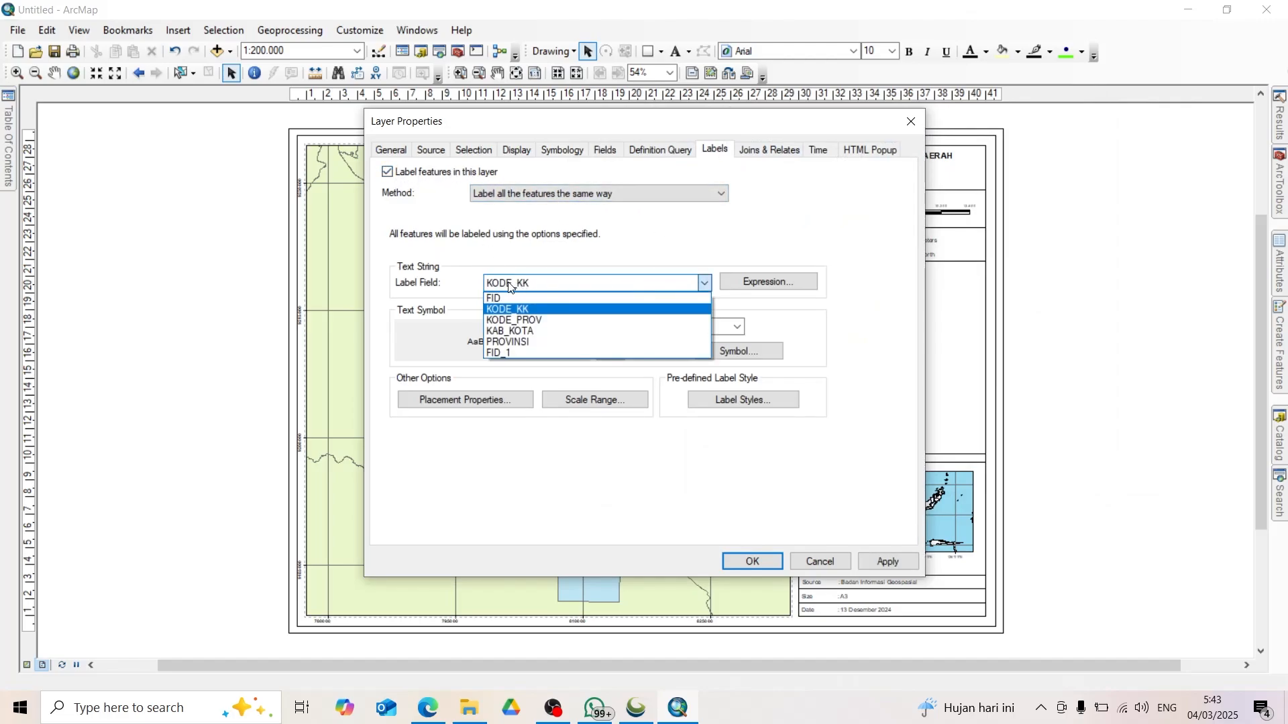
{"action": "left_click", "coordinate": [537, 332]}
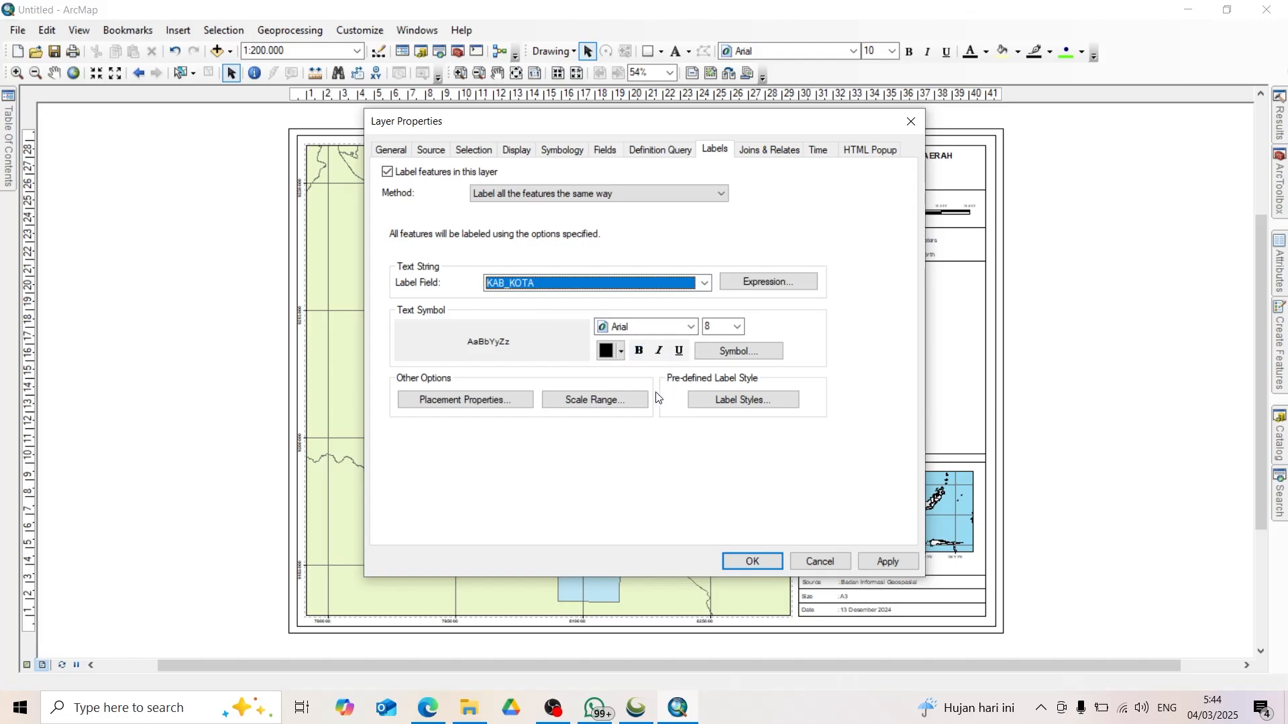
{"action": "left_click", "coordinate": [735, 327]}
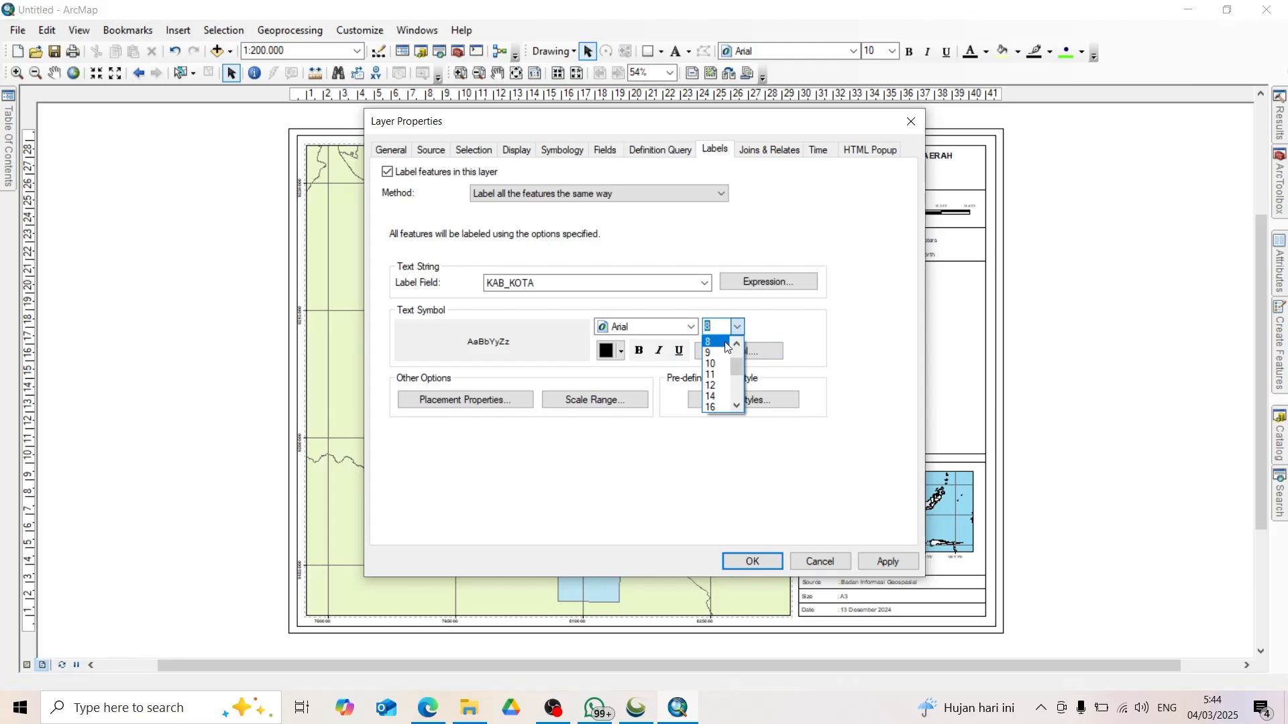
{"action": "left_click", "coordinate": [736, 327]}
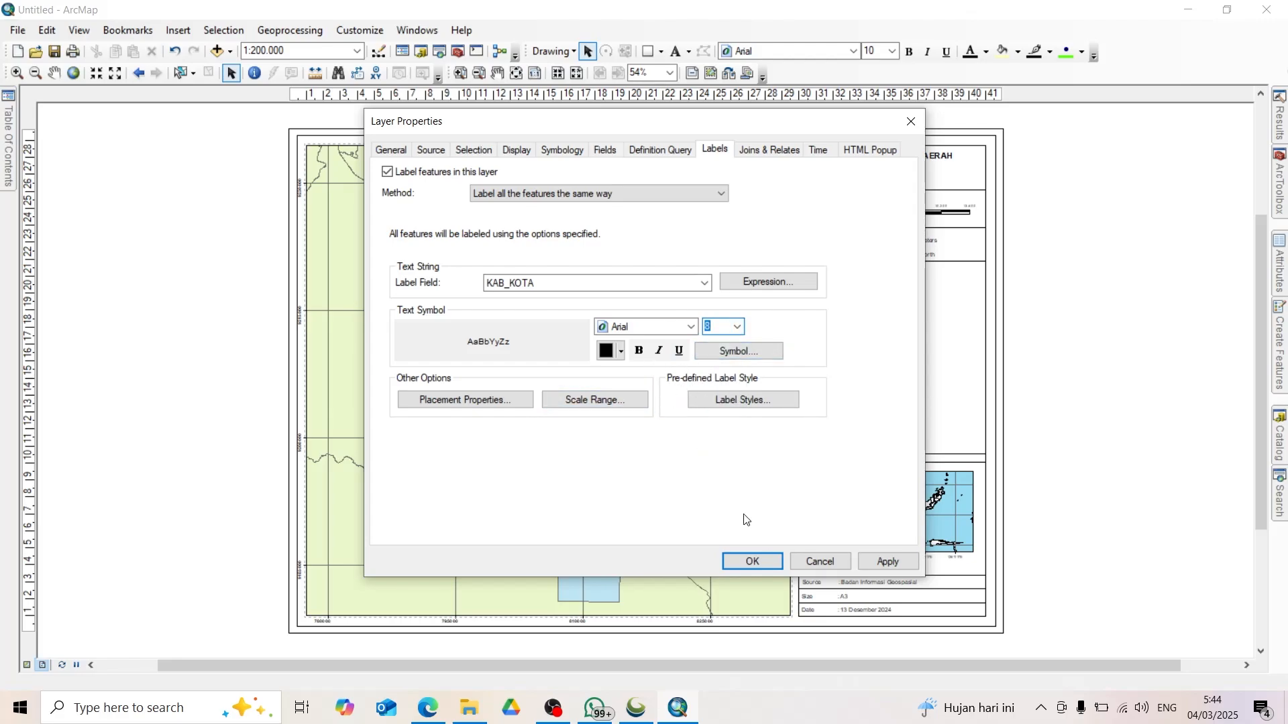
{"action": "left_click", "coordinate": [754, 560]}
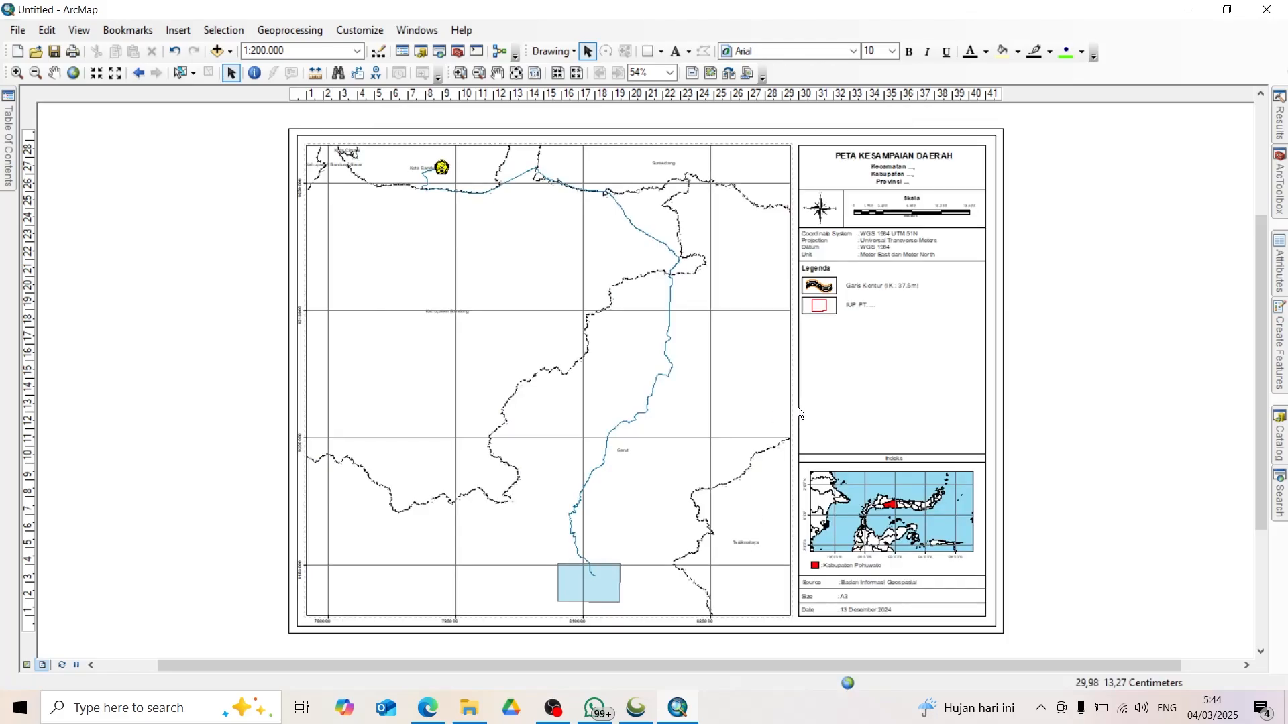
Step: Set the Kab_Kota label font size to 10
{"action": "mouse_move", "coordinate": [5, 160]}
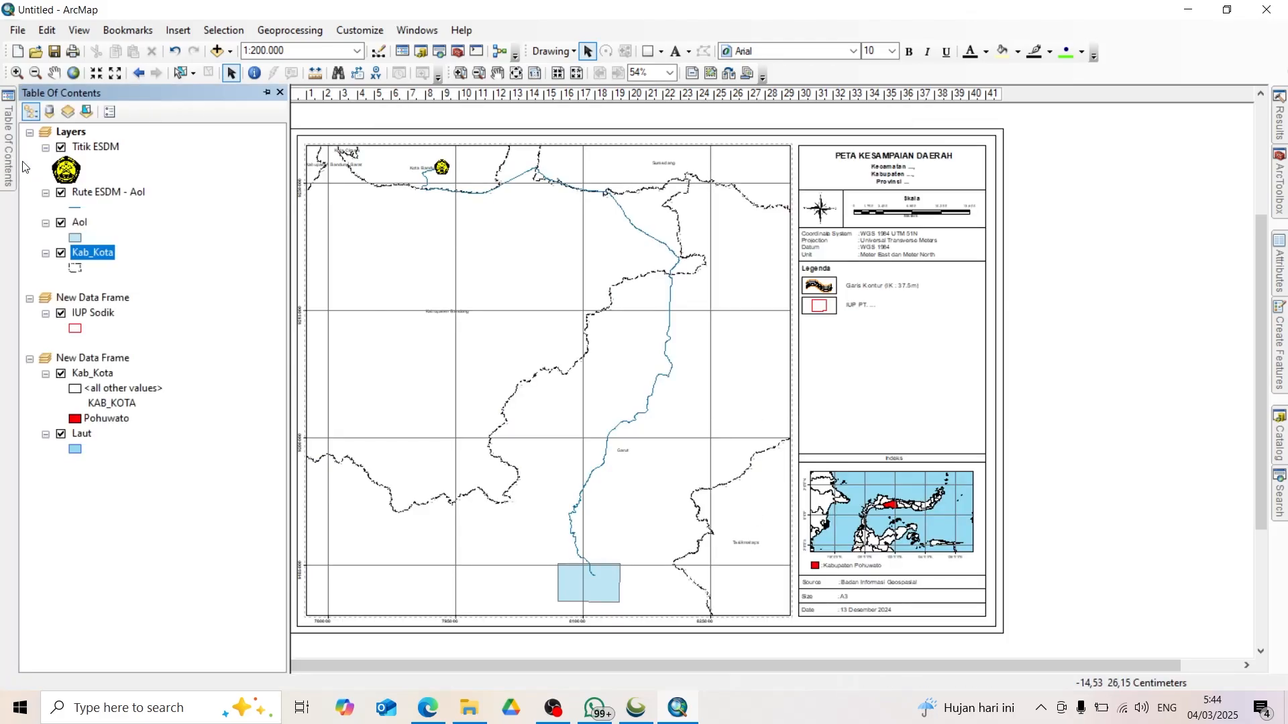
{"action": "double_click", "coordinate": [92, 247]}
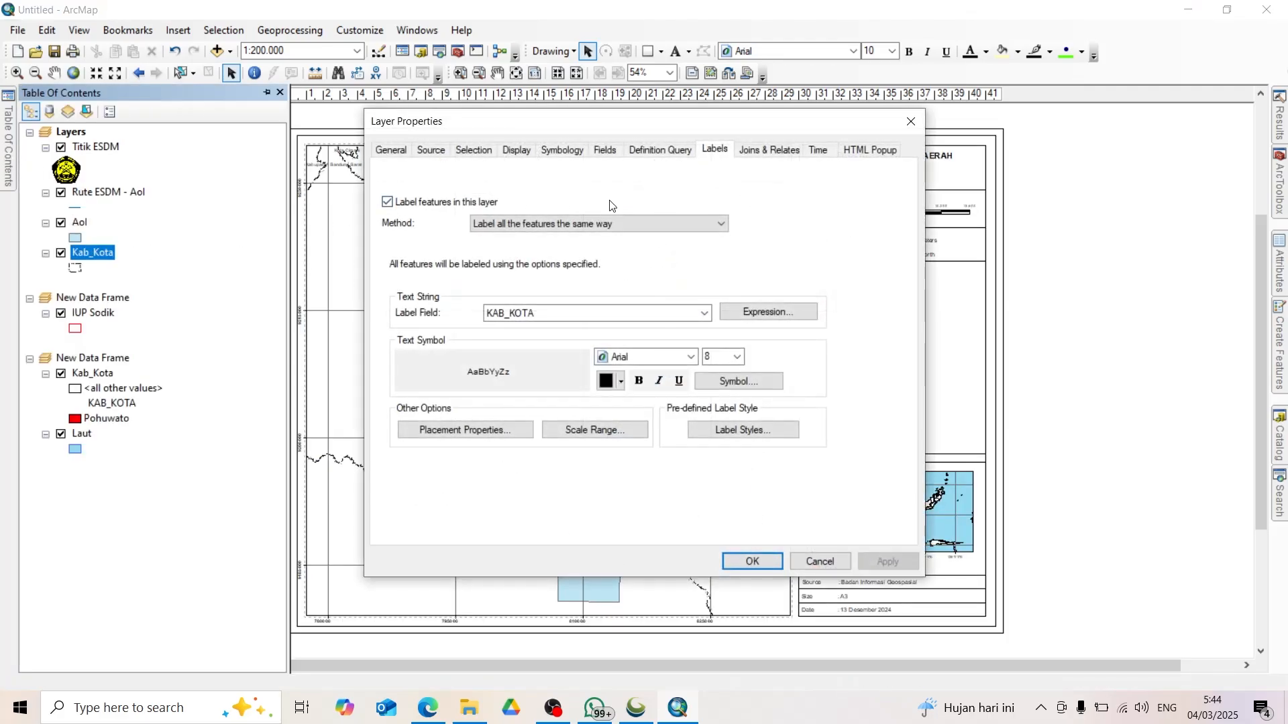
{"action": "left_click", "coordinate": [741, 360]}
{"action": "left_click", "coordinate": [716, 391]}
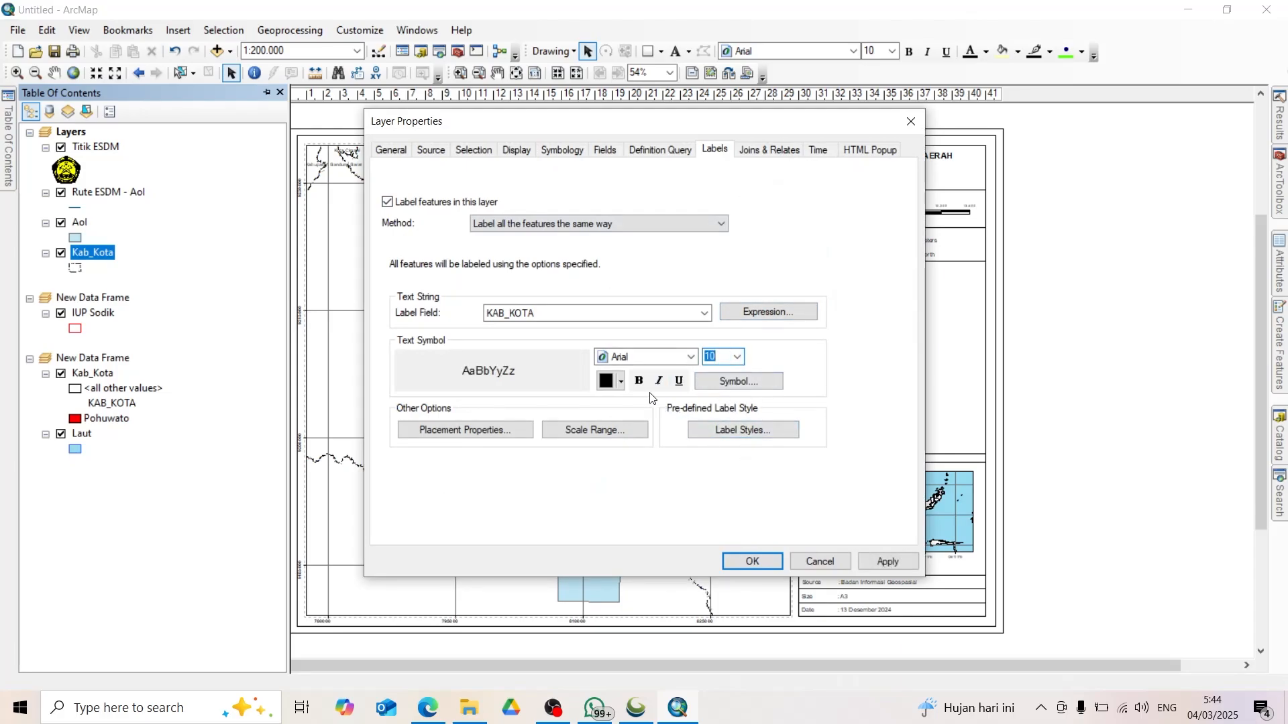
{"action": "left_click", "coordinate": [752, 559]}
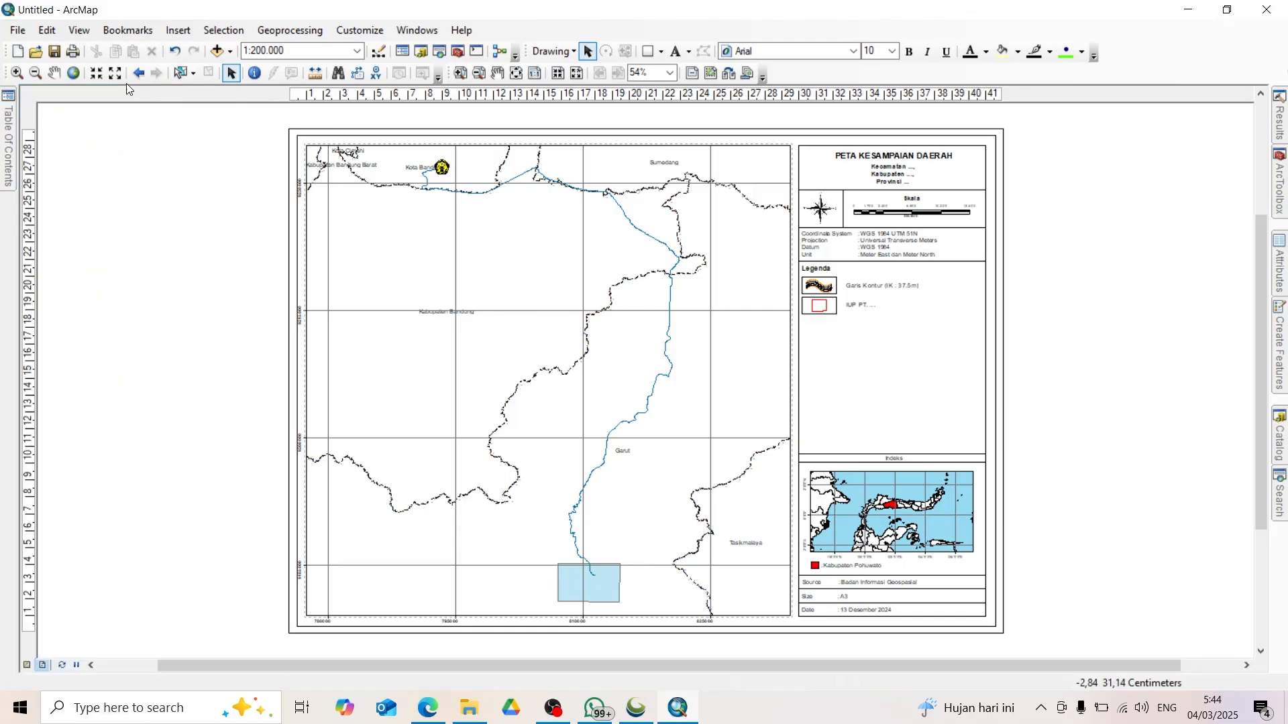
Step: Change the location text under the map title to "Kecamatan Cikajang, Kabupaten Garut, Provinsi Jawa Barat", keeping it on three lines
{"action": "scroll", "coordinate": [1026, 127], "scroll_direction": "up", "scroll_amount": 4}
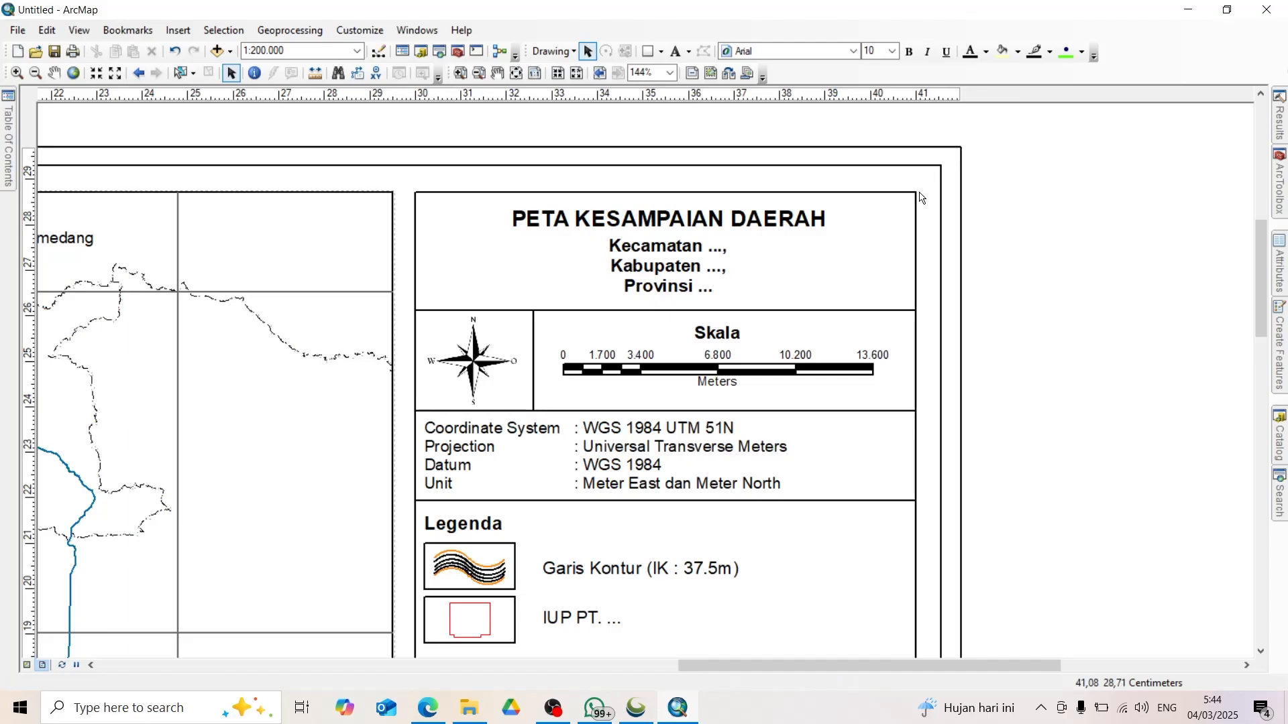
{"action": "double_click", "coordinate": [679, 280]}
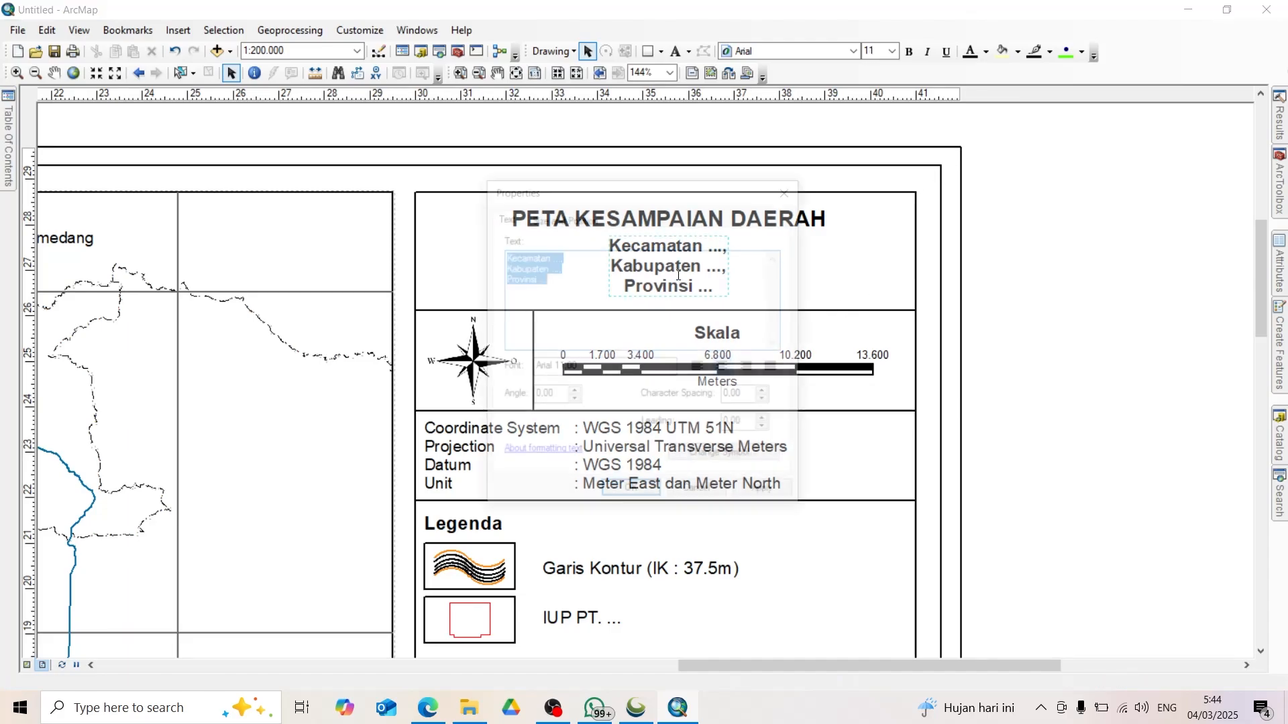
{"action": "left_click", "coordinate": [553, 261]}
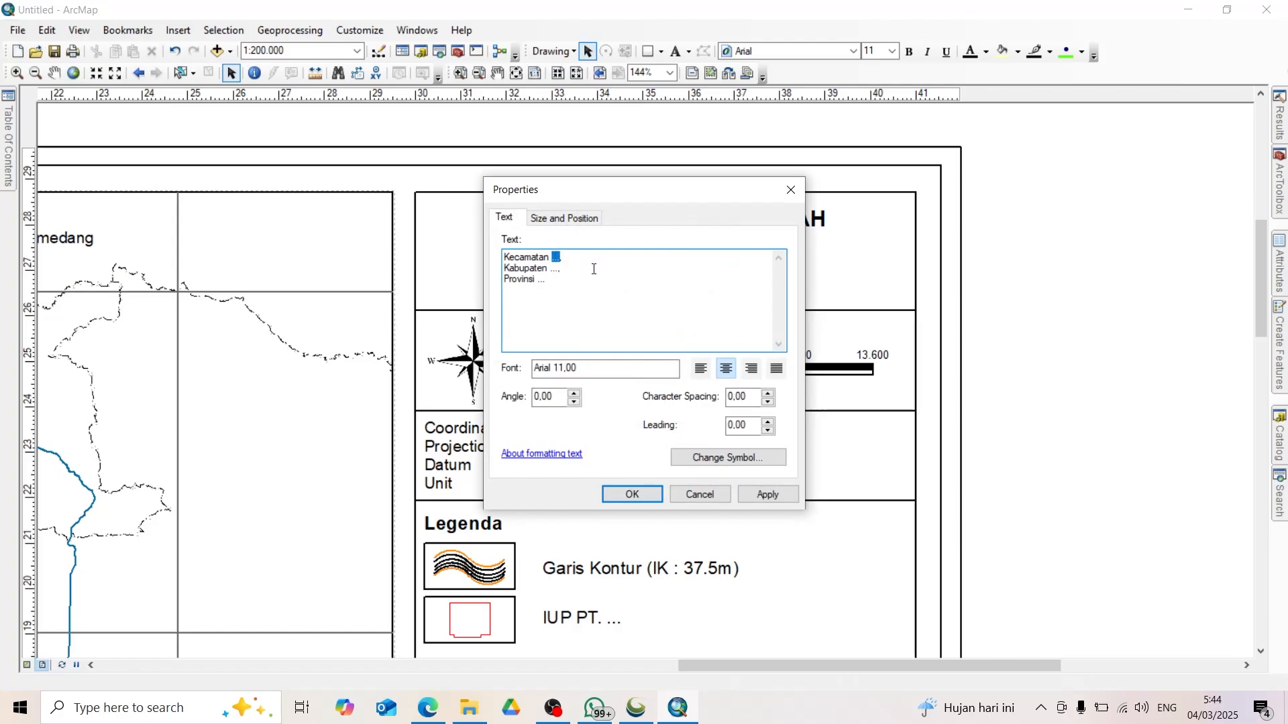
{"action": "type", "text": "Cikaja"}
{"action": "type", "text": "Ga"}
{"action": "key", "text": "BackSpace"}
{"action": "key", "text": "BackSpace"}
{"action": "type", "text": "Jawa Barat"}
{"action": "left_click", "coordinate": [646, 494]}
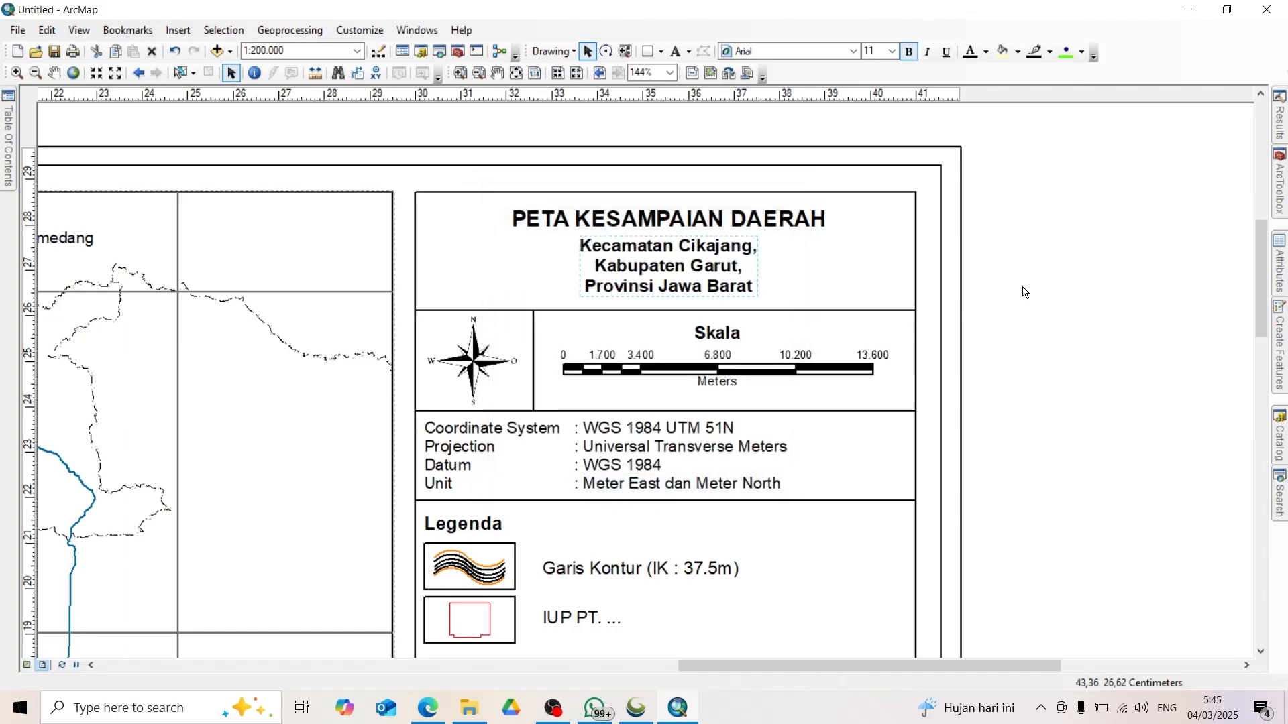
{"action": "left_click", "coordinate": [964, 466]}
Step: Widen the scale bar so it spans 15.000 meters and move it slightly lower beneath the Skala heading
{"action": "left_click", "coordinate": [674, 369]}
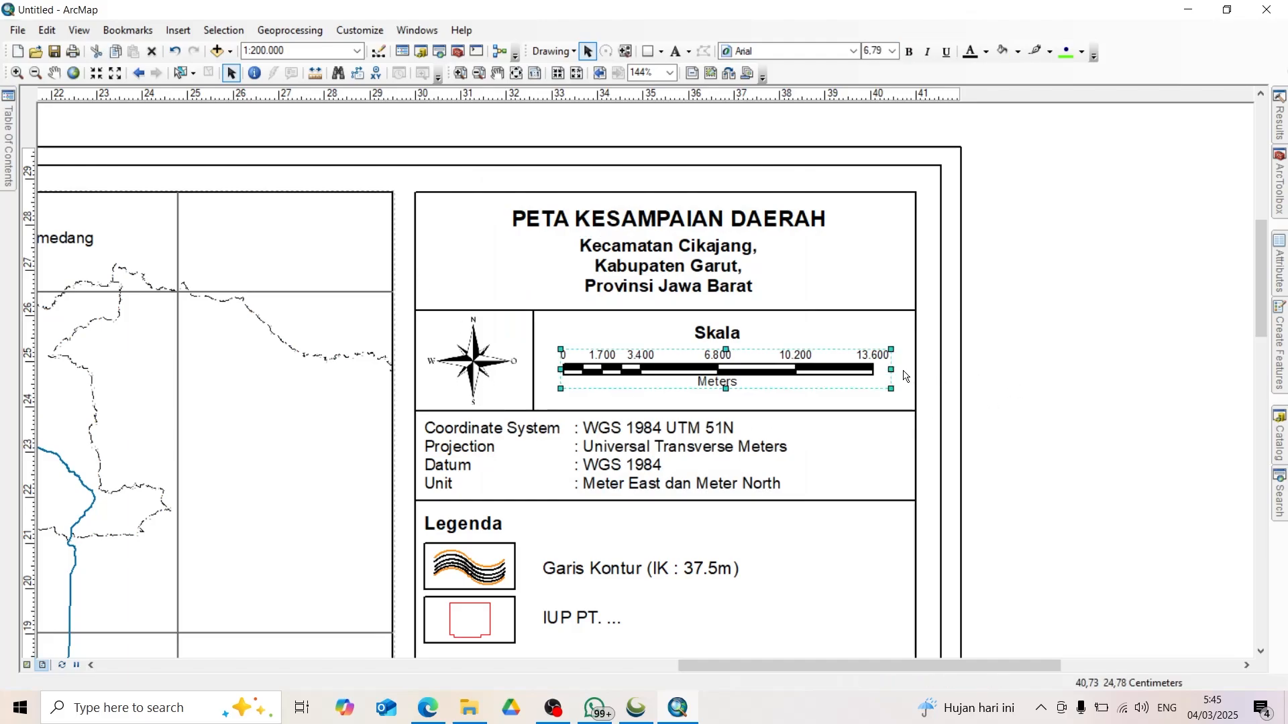
{"action": "mouse_move", "coordinate": [891, 369]}
{"action": "left_mouse_down"}
{"action": "mouse_move", "coordinate": [910, 370]}
{"action": "mouse_move", "coordinate": [858, 373]}
{"action": "mouse_move", "coordinate": [906, 370]}
{"action": "left_mouse_up"}
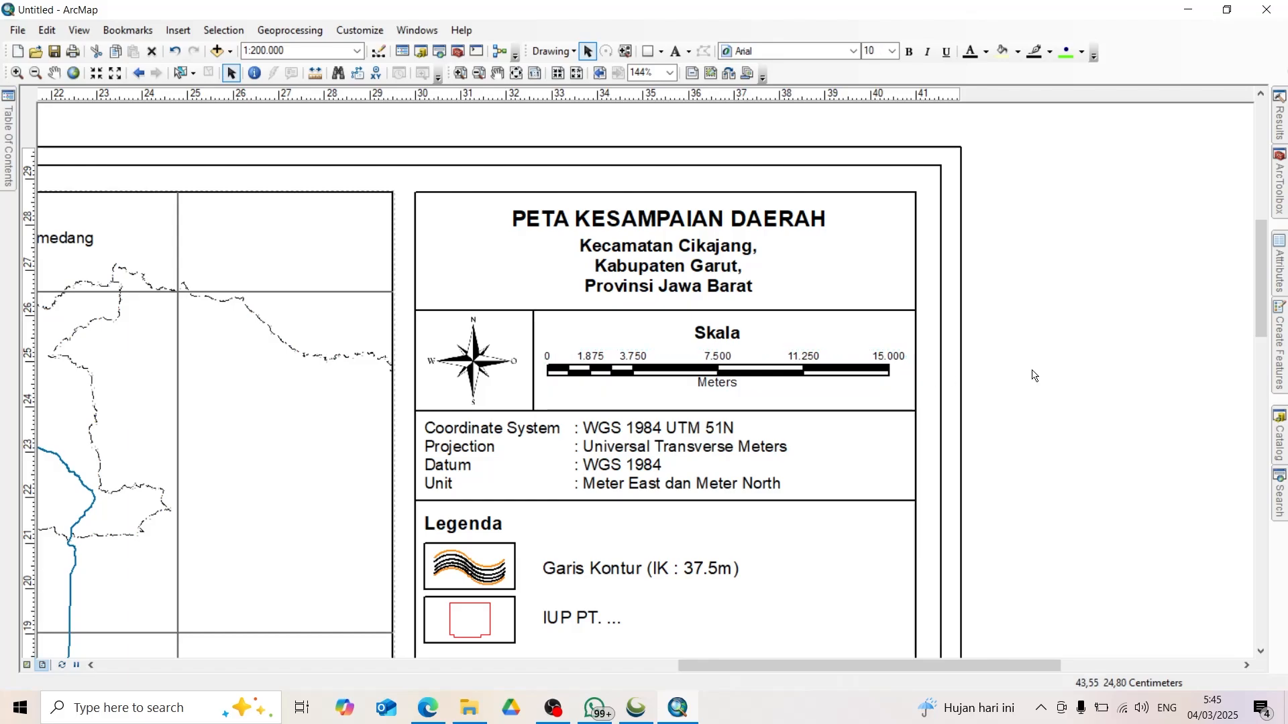
{"action": "left_click_drag", "start_coordinate": [827, 375], "coordinate": [827, 377]}
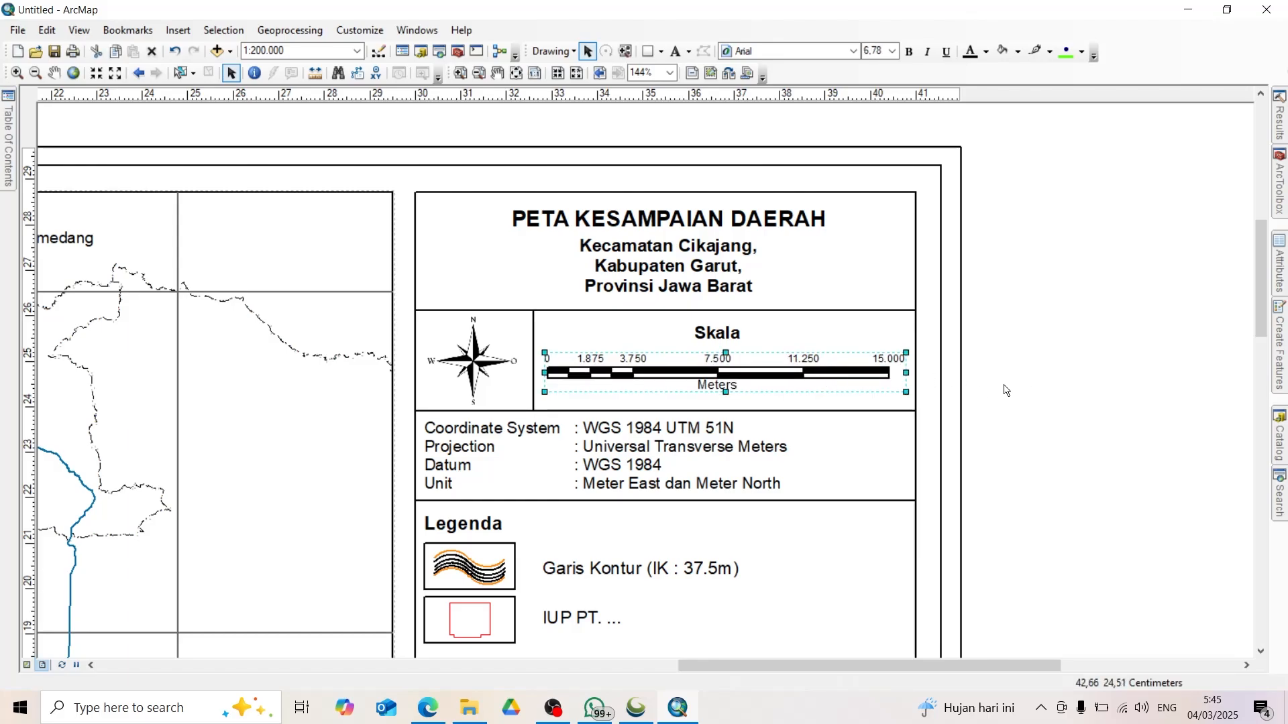
{"action": "left_click", "coordinate": [1054, 347]}
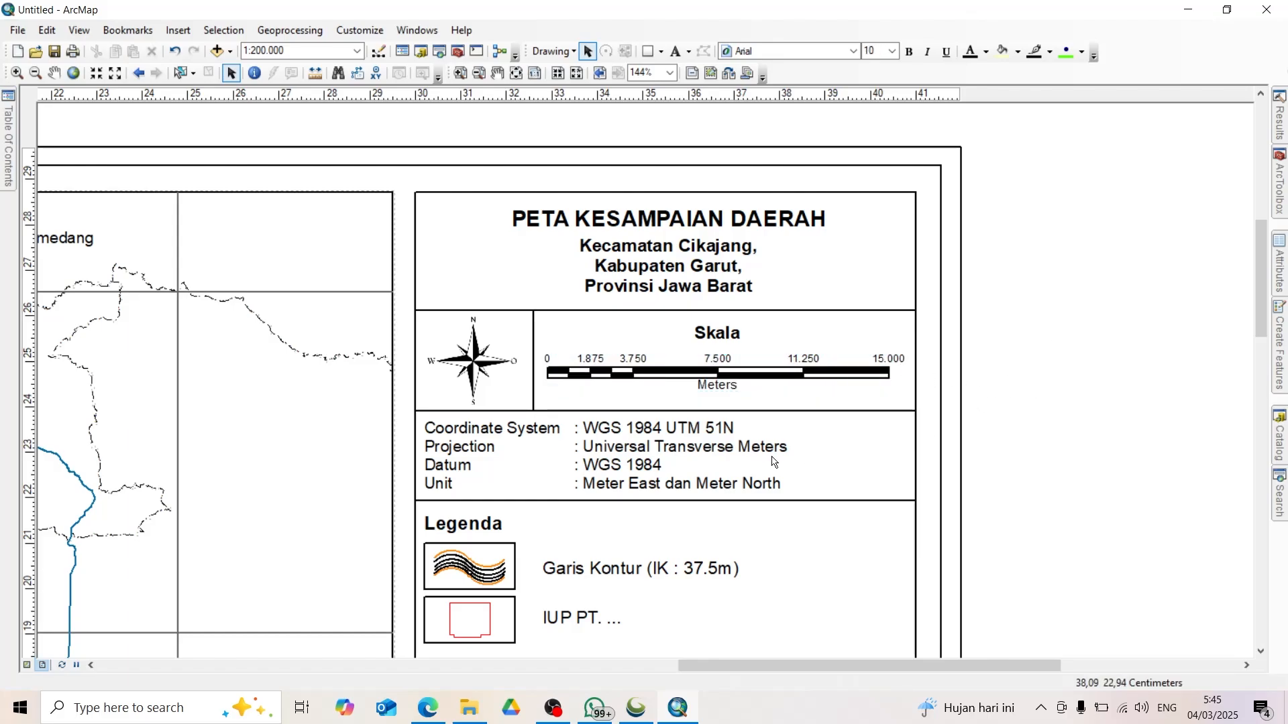
Step: Change the Coordinate System value in the map information text to "WGS 1984 UTM 48S"
{"action": "double_click", "coordinate": [622, 465]}
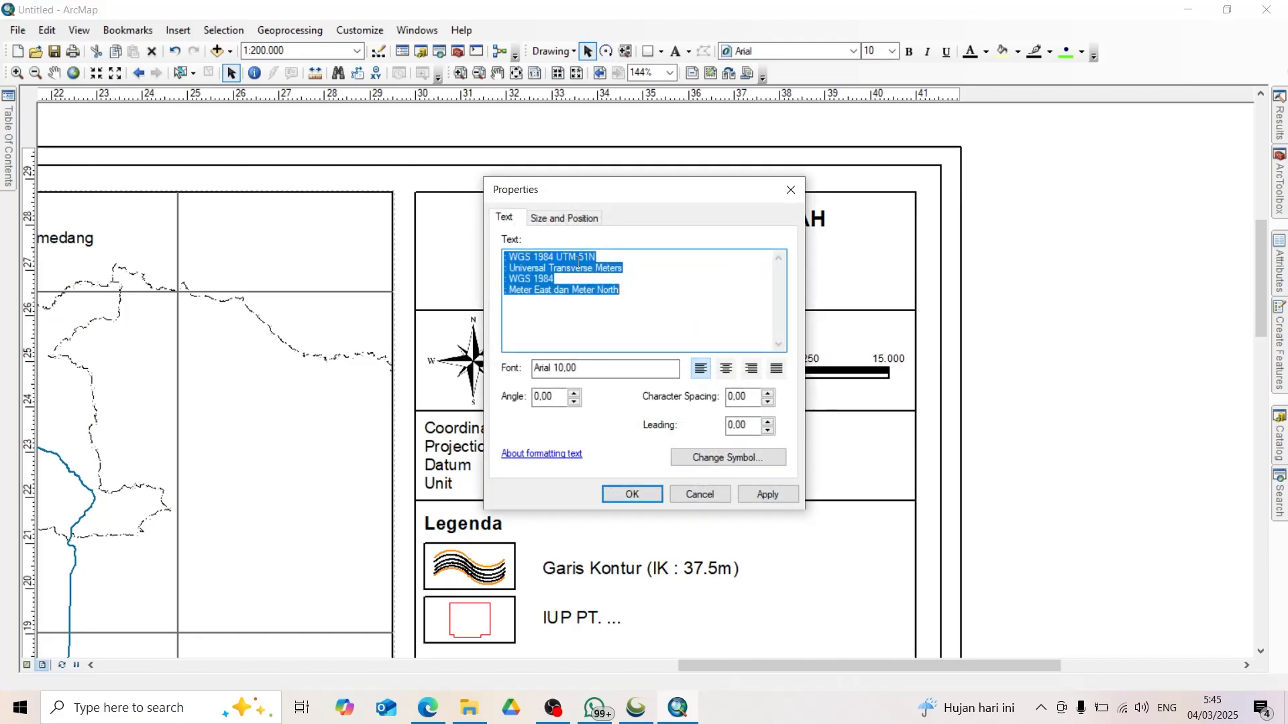
{"action": "left_click_drag", "start_coordinate": [581, 260], "coordinate": [599, 259]}
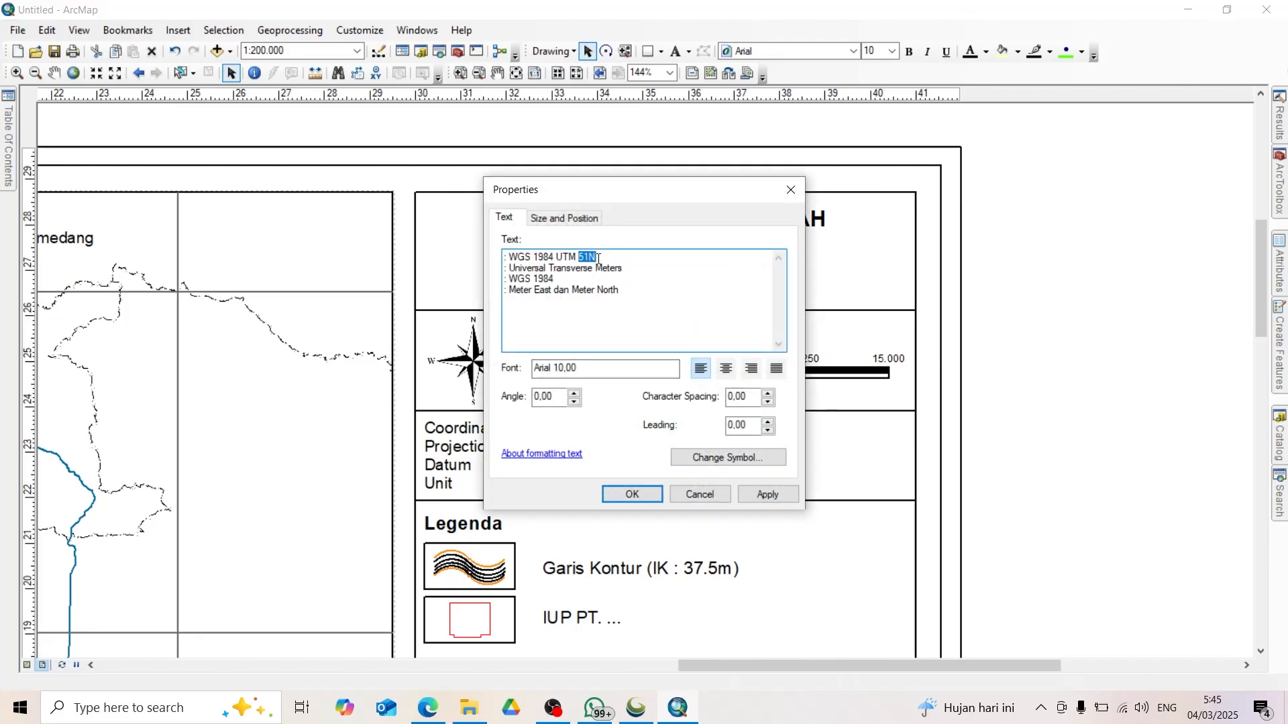
{"action": "type", "text": "48S"}
{"action": "left_click", "coordinate": [657, 497]}
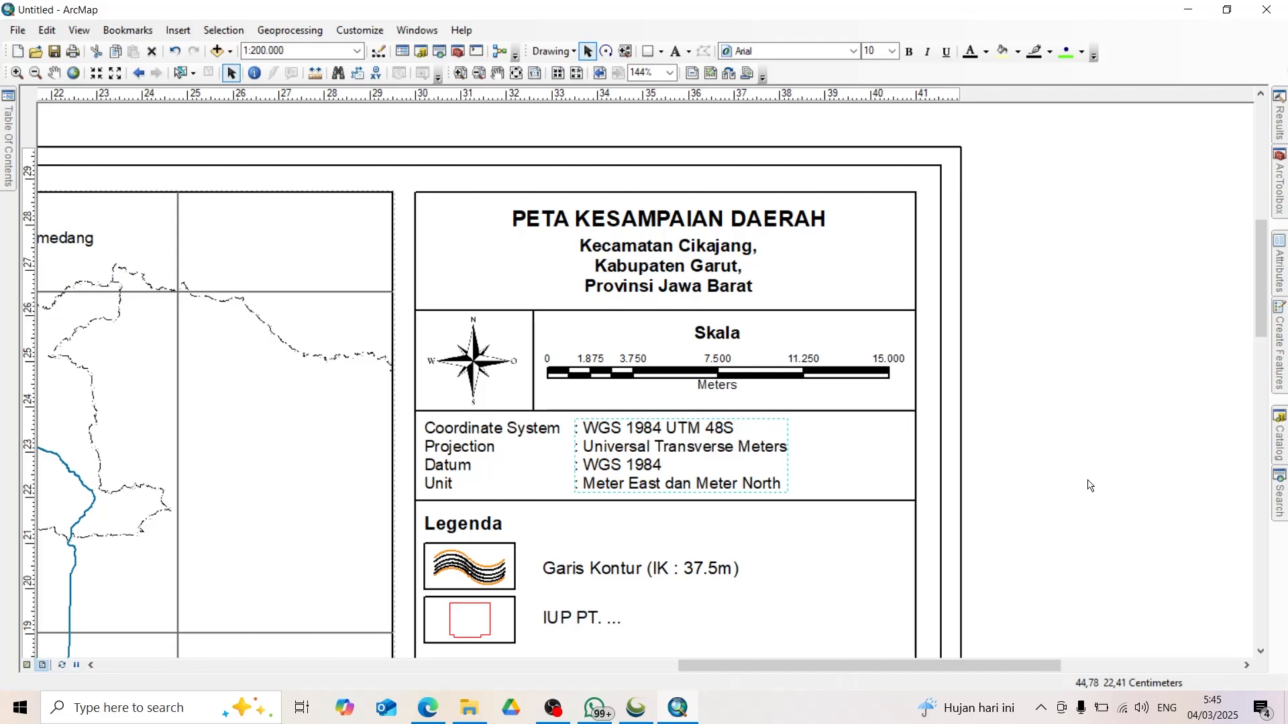
Step: Replace the "Garis Kontur (IK : 37.5m)" legend label with "Rute Dinas ESDM Prov. Jawa Barat - Daerah Penelitian"
{"action": "left_click_drag", "start_coordinate": [1087, 479], "coordinate": [1074, 416]}
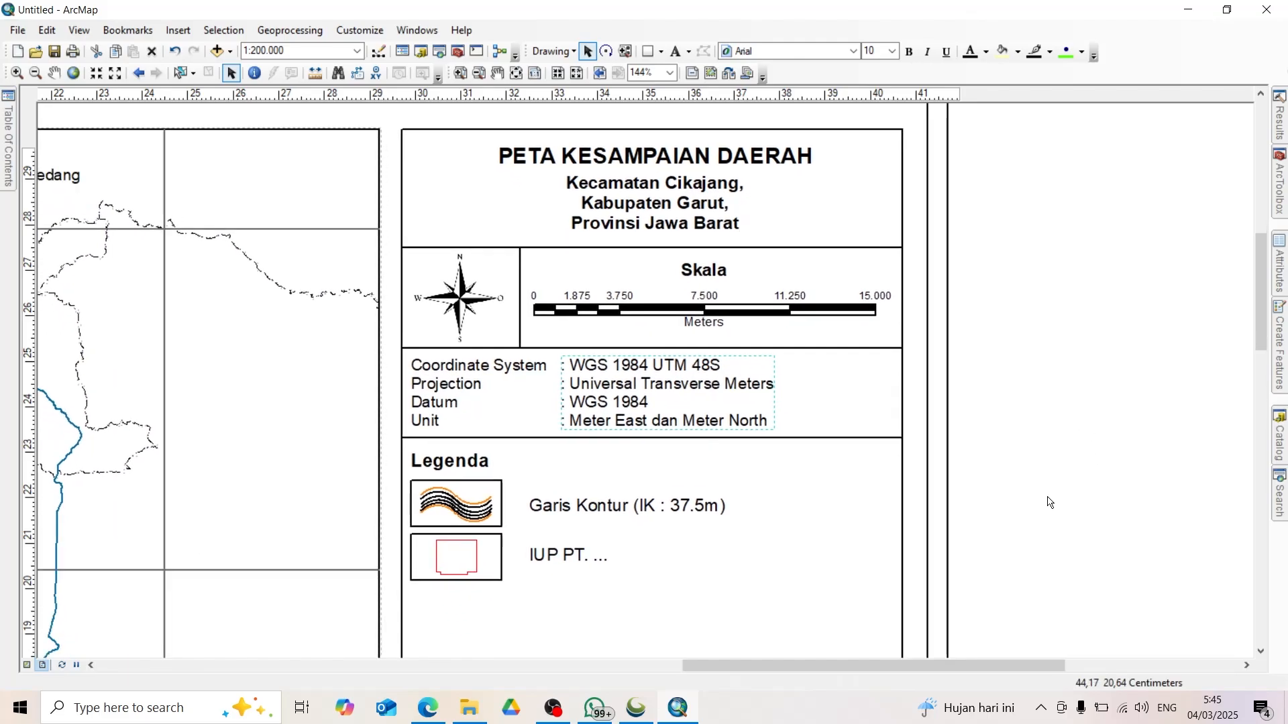
{"action": "left_click_drag", "start_coordinate": [1060, 566], "coordinate": [1066, 469]}
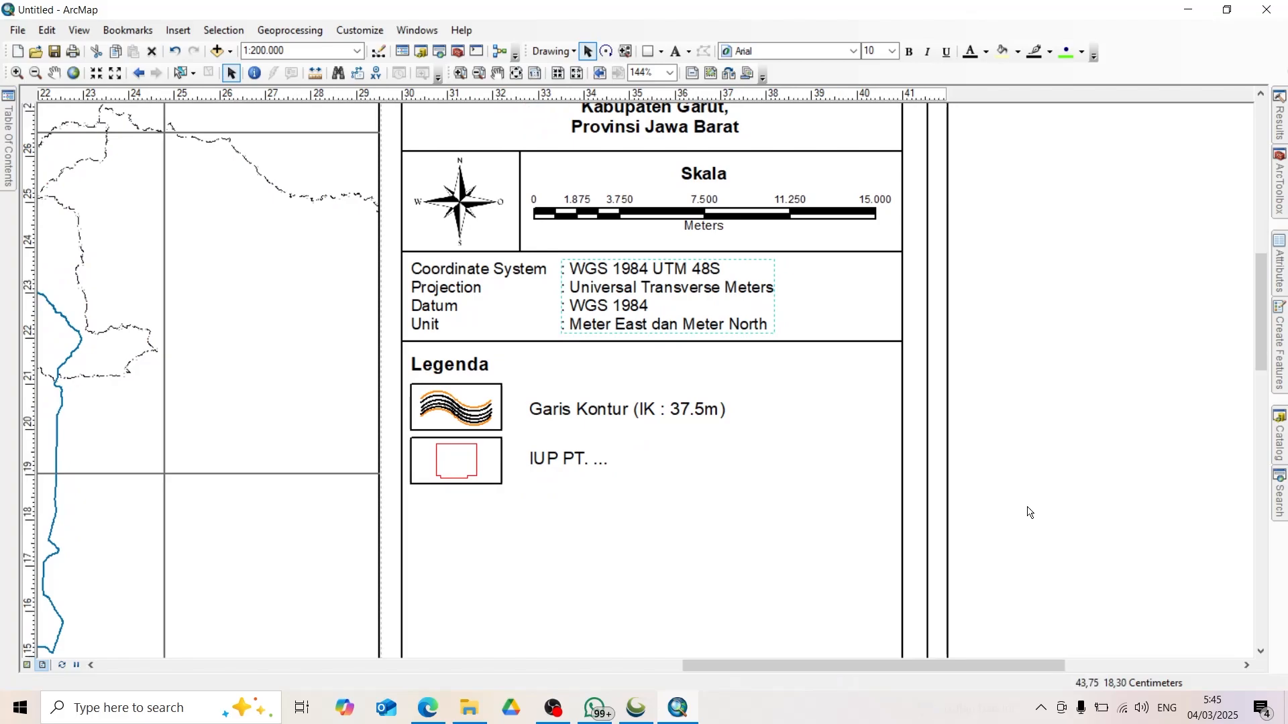
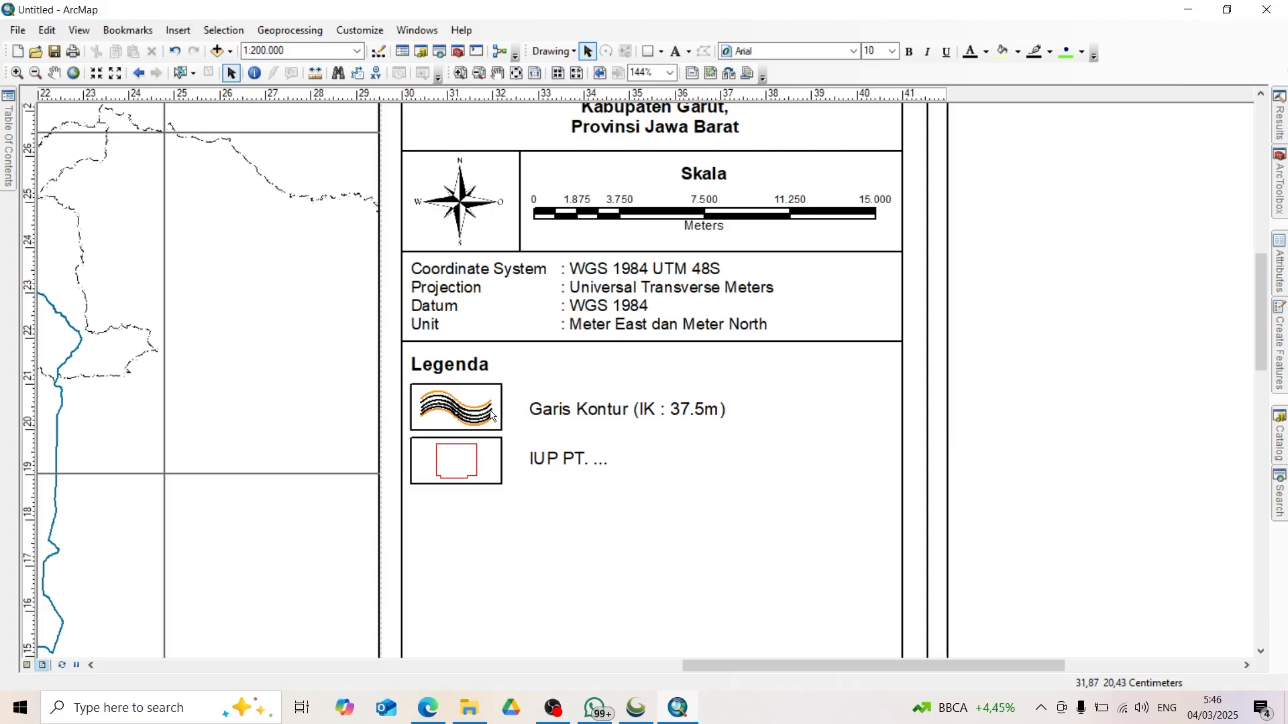
{"action": "left_click", "coordinate": [580, 414]}
{"action": "double_click", "coordinate": [580, 414]}
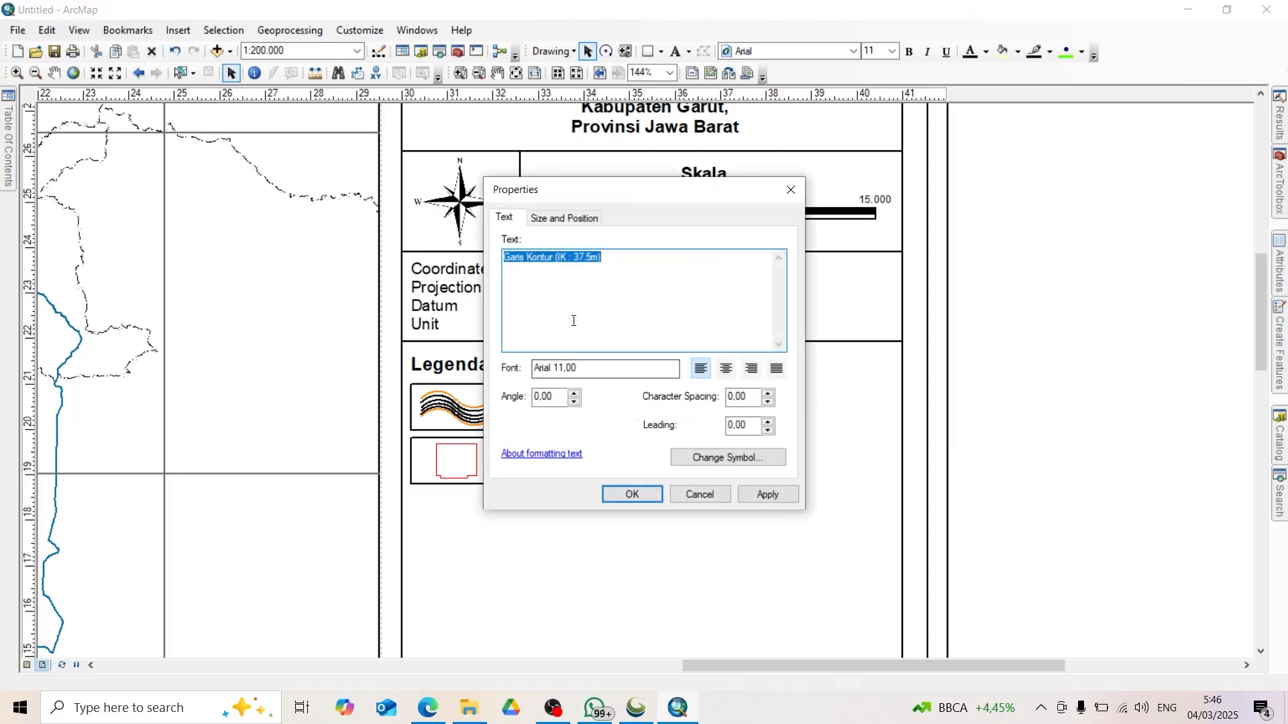
{"action": "type", "text": "Rute Dinas ESDM Prov. Jawa Barat - Daerah Penelitian"}
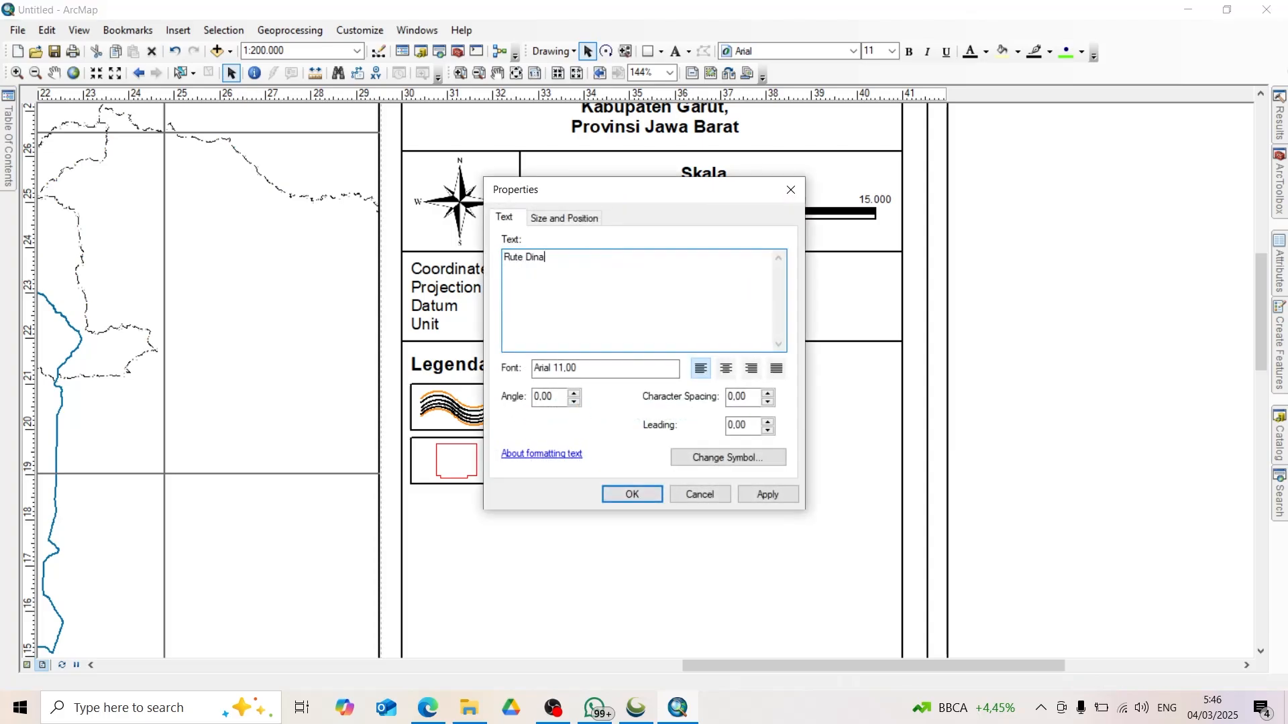
{"action": "left_click", "coordinate": [632, 494]}
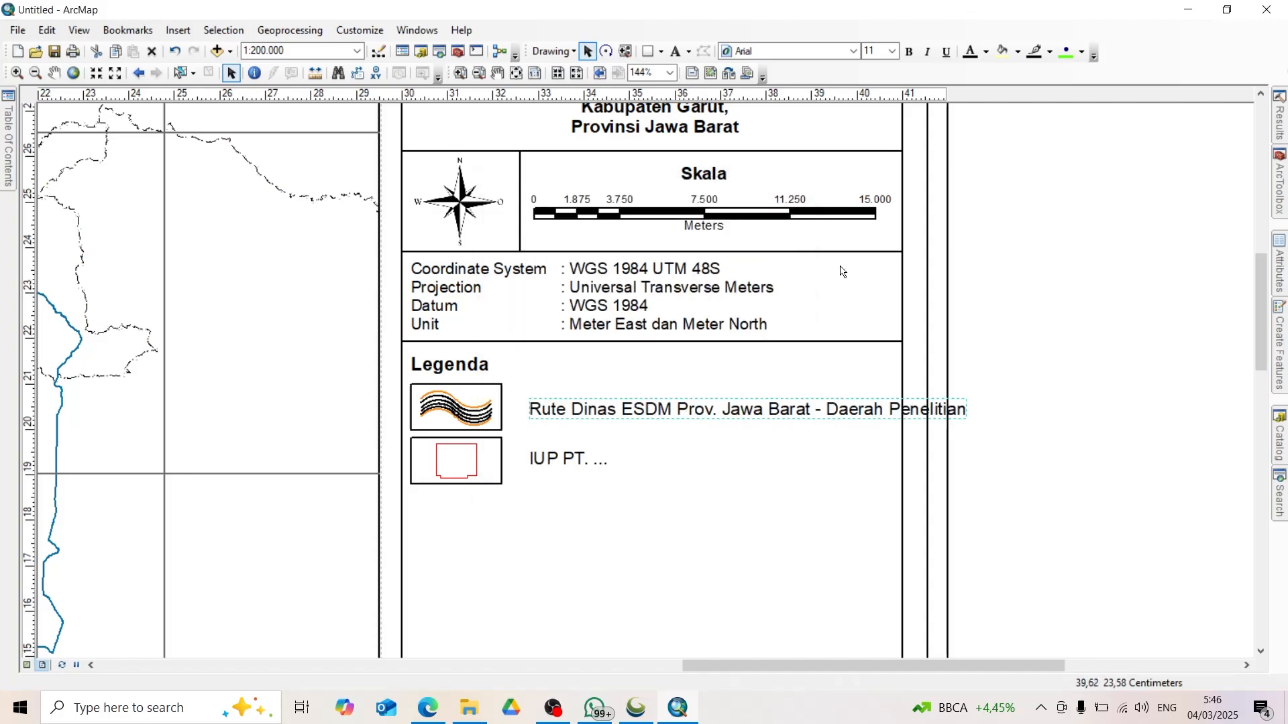
Step: Reduce the font size of the route's legend label to 10 so it fits inside the legend frame
{"action": "left_click", "coordinate": [892, 52]}
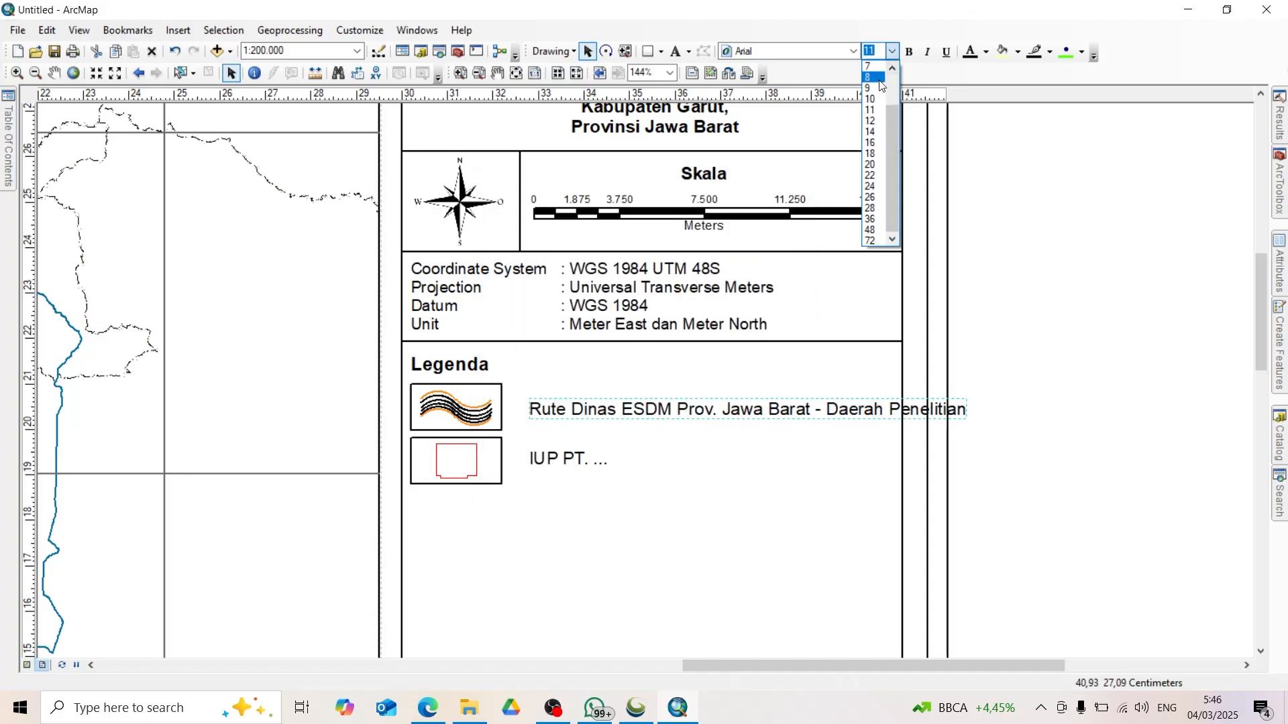
{"action": "left_click", "coordinate": [872, 77]}
{"action": "left_click", "coordinate": [892, 52]}
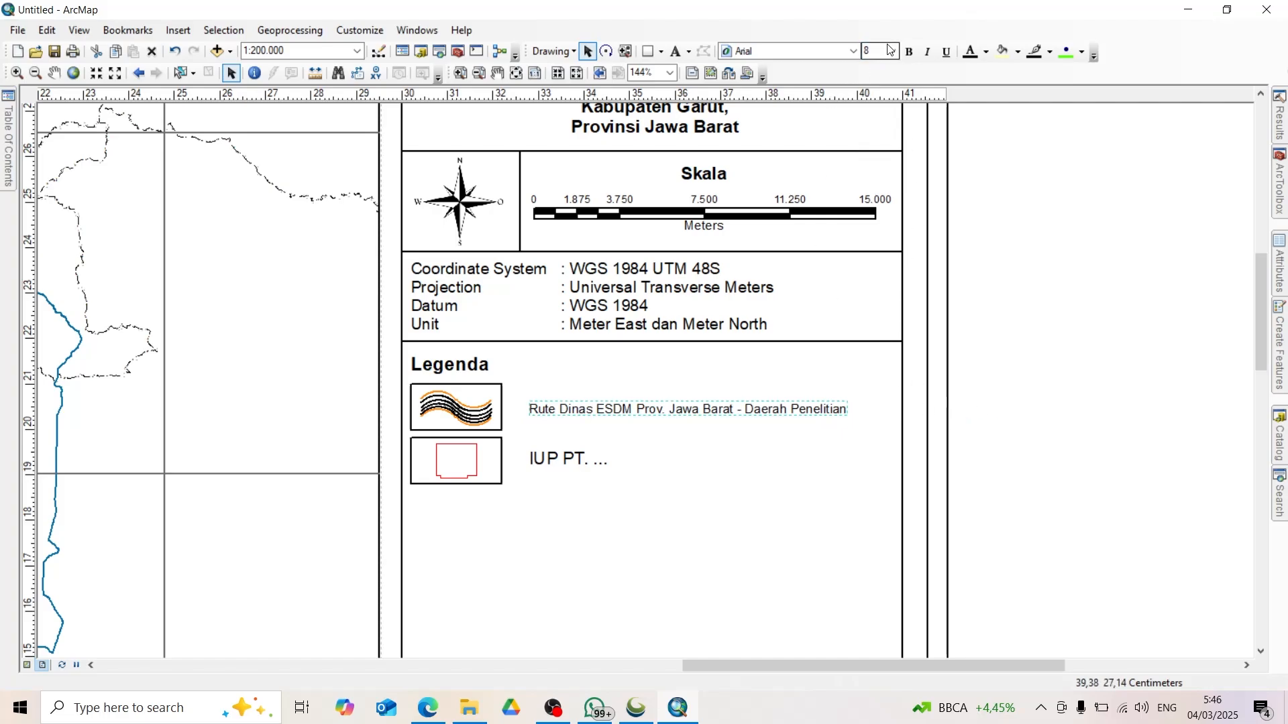
{"action": "left_click", "coordinate": [872, 87]}
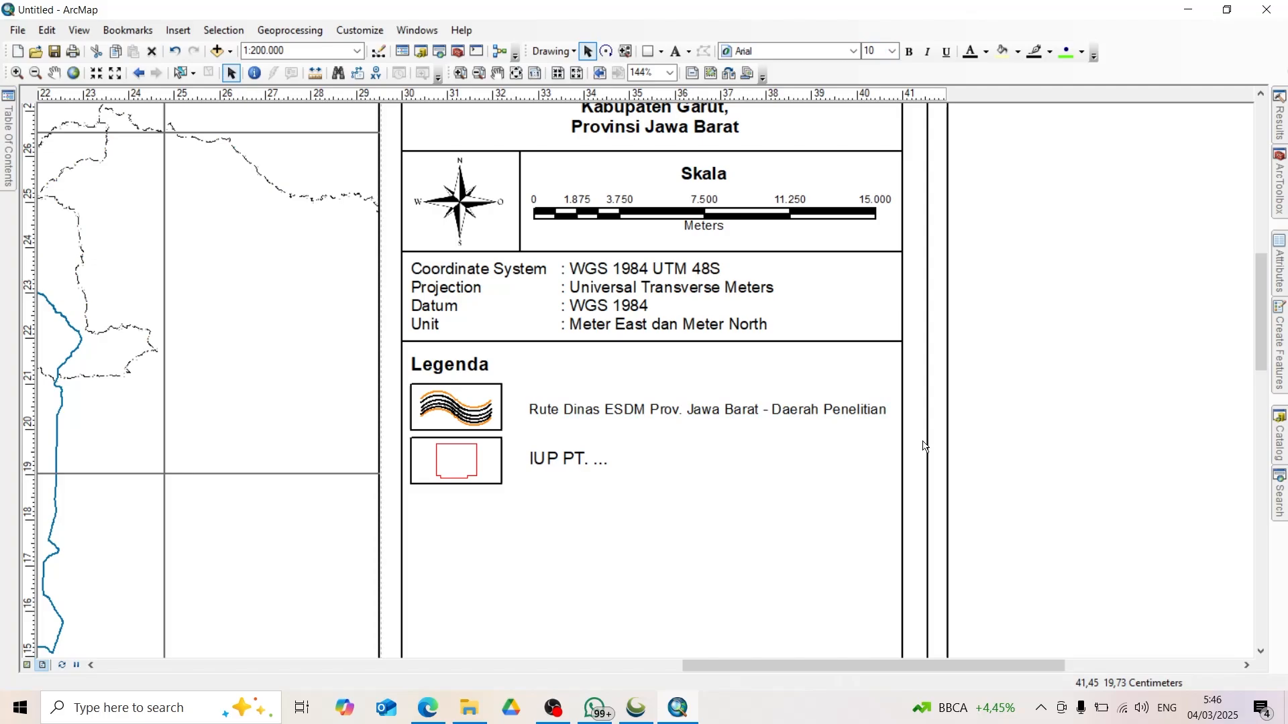
Step: Delete all the contour line graphics inside the first legend symbol box, keeping the box itself
{"action": "left_click", "coordinate": [458, 412]}
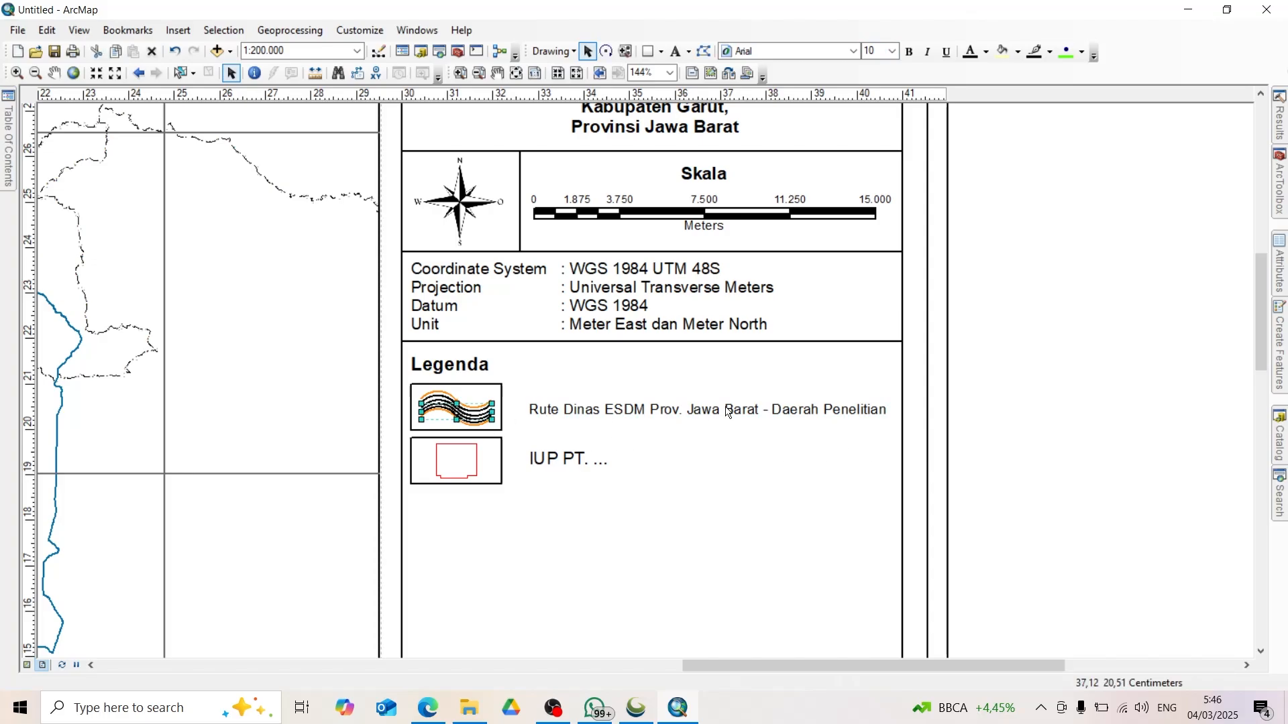
{"action": "left_click", "coordinate": [1031, 357]}
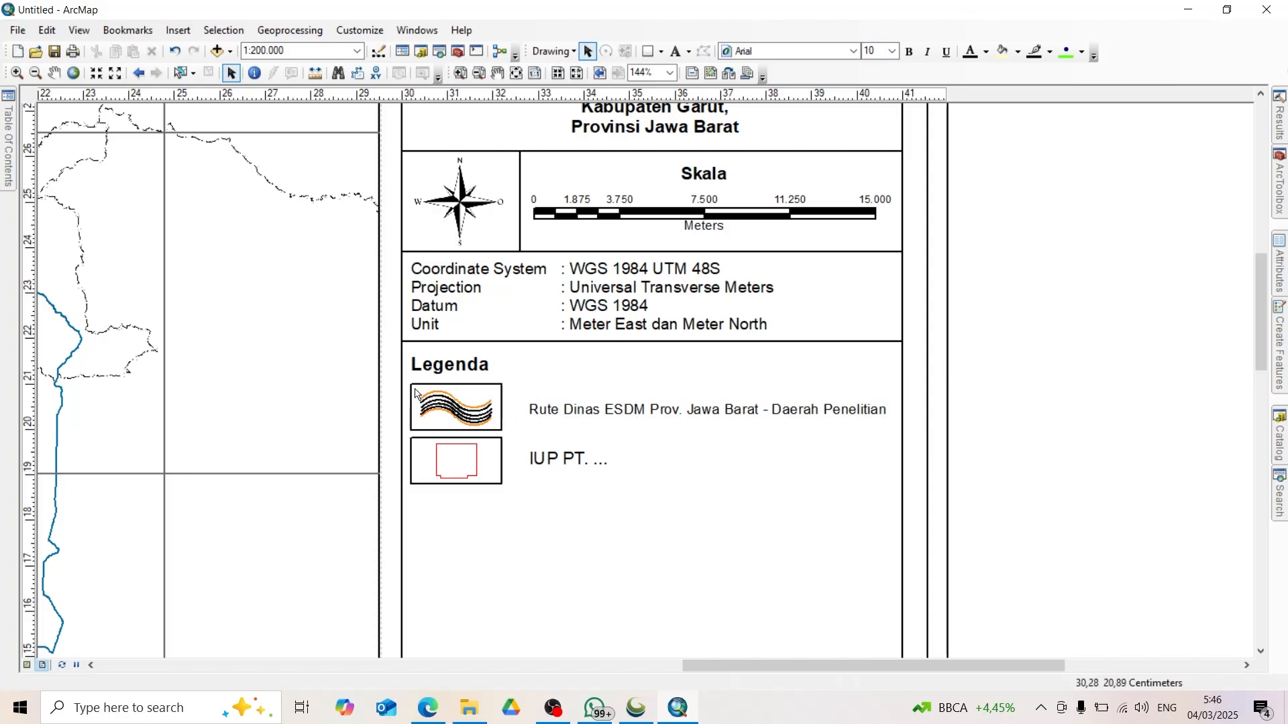
{"action": "left_click_drag", "start_coordinate": [415, 393], "coordinate": [499, 433]}
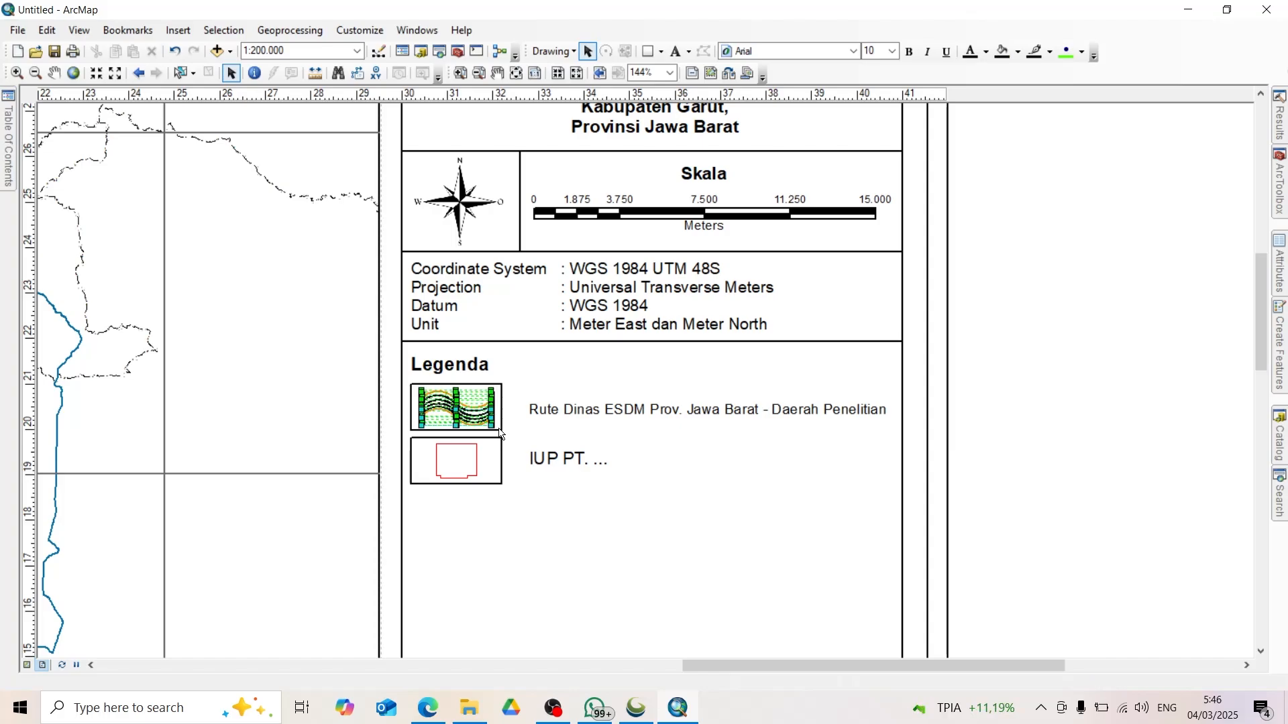
{"action": "key", "text": "Delete"}
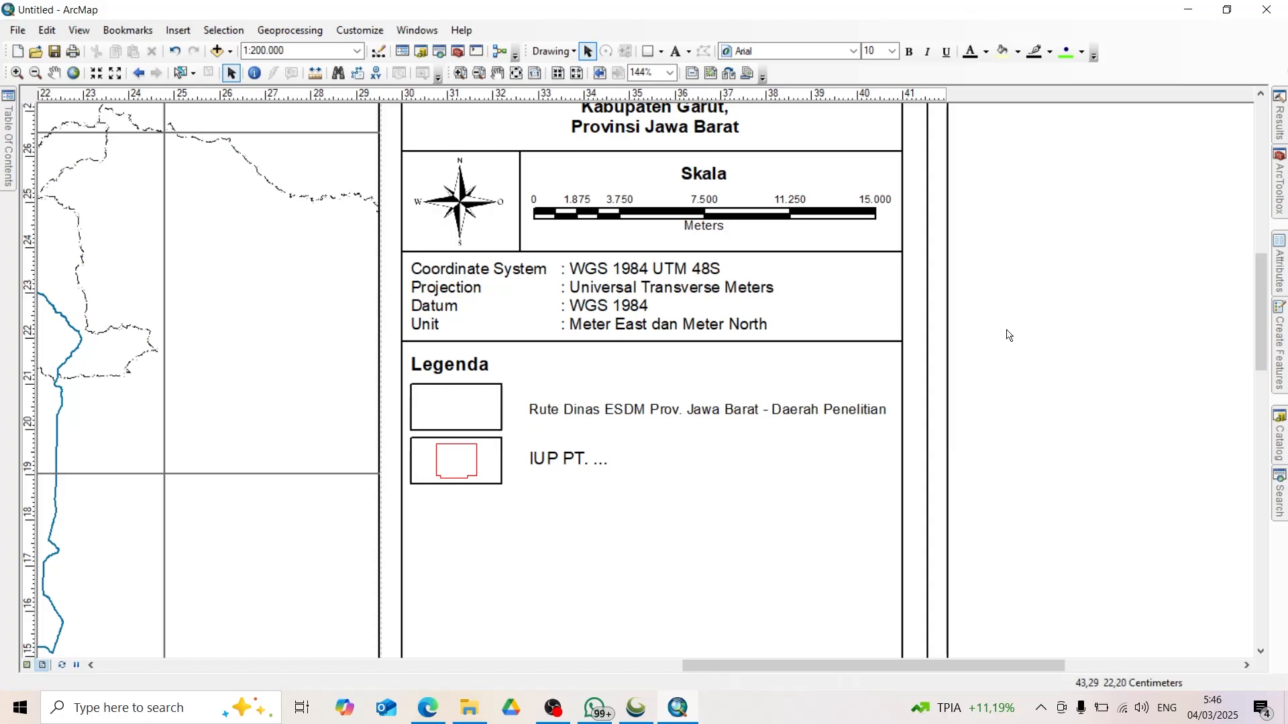
Step: Draw a horizontal line about 1.47 cm long inside the empty first legend symbol box
{"action": "left_click", "coordinate": [665, 53]}
{"action": "left_click", "coordinate": [692, 139]}
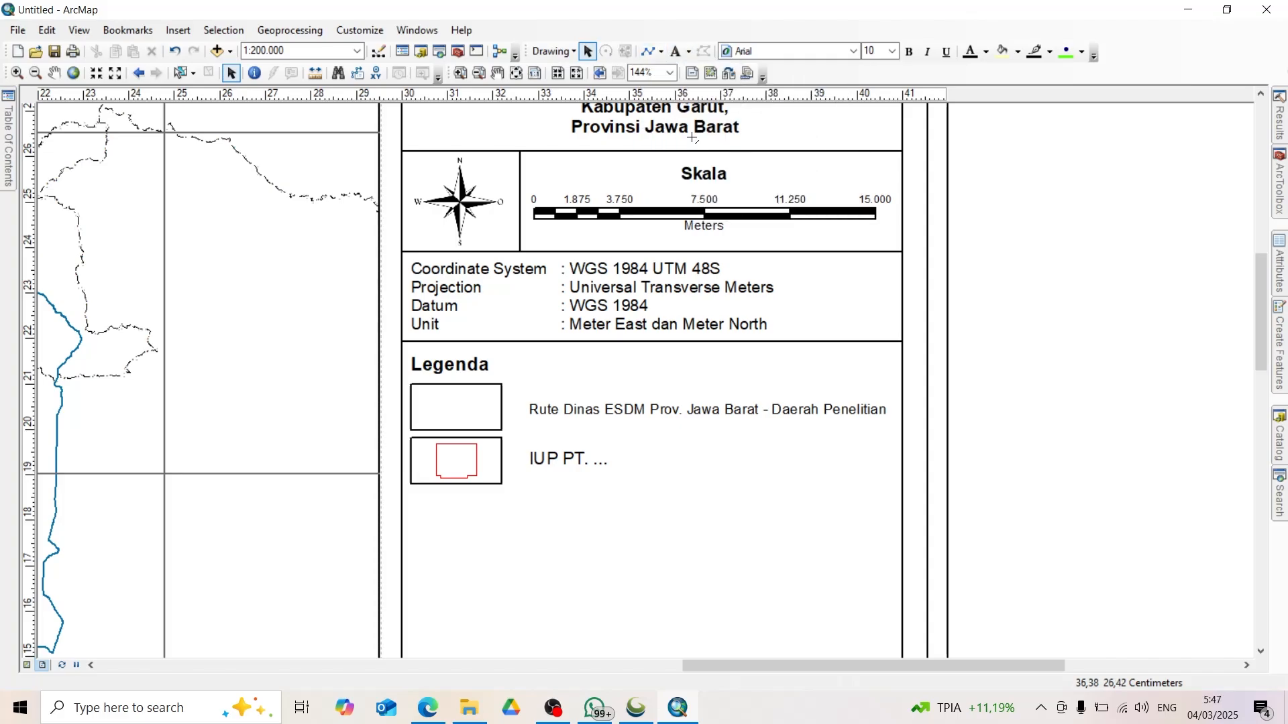
{"action": "left_click", "coordinate": [423, 407]}
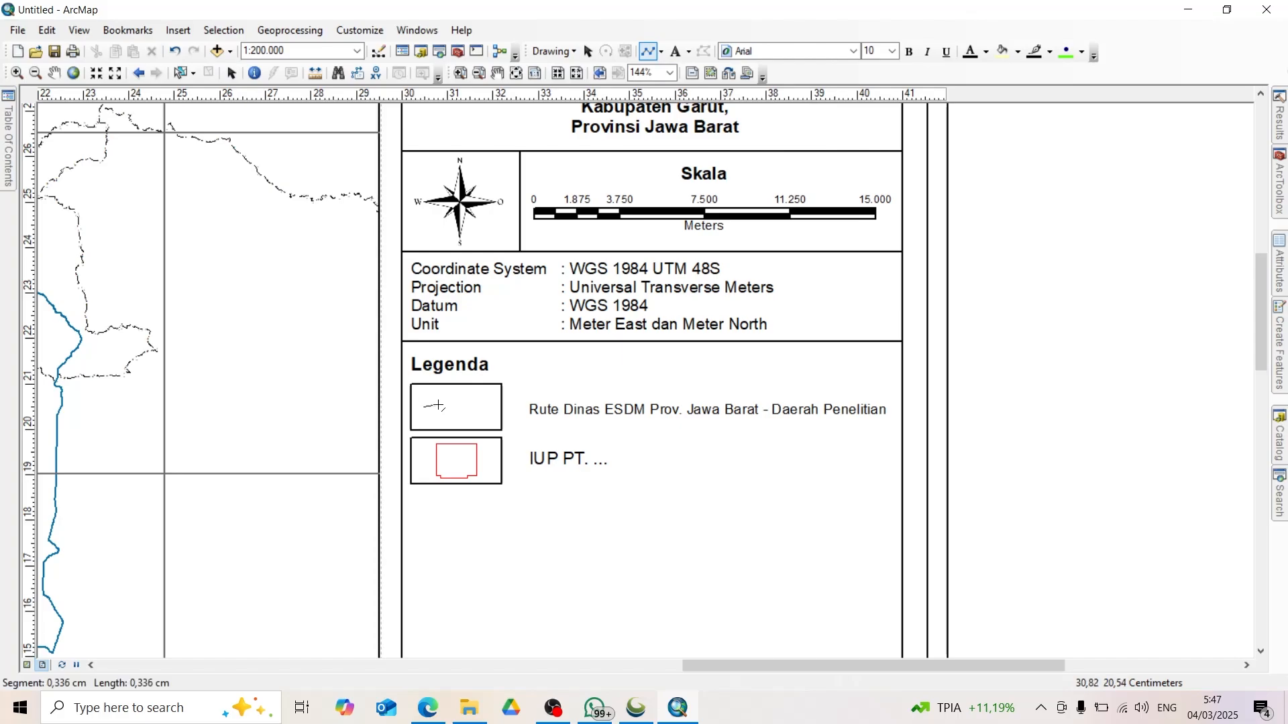
{"action": "double_click", "coordinate": [494, 407]}
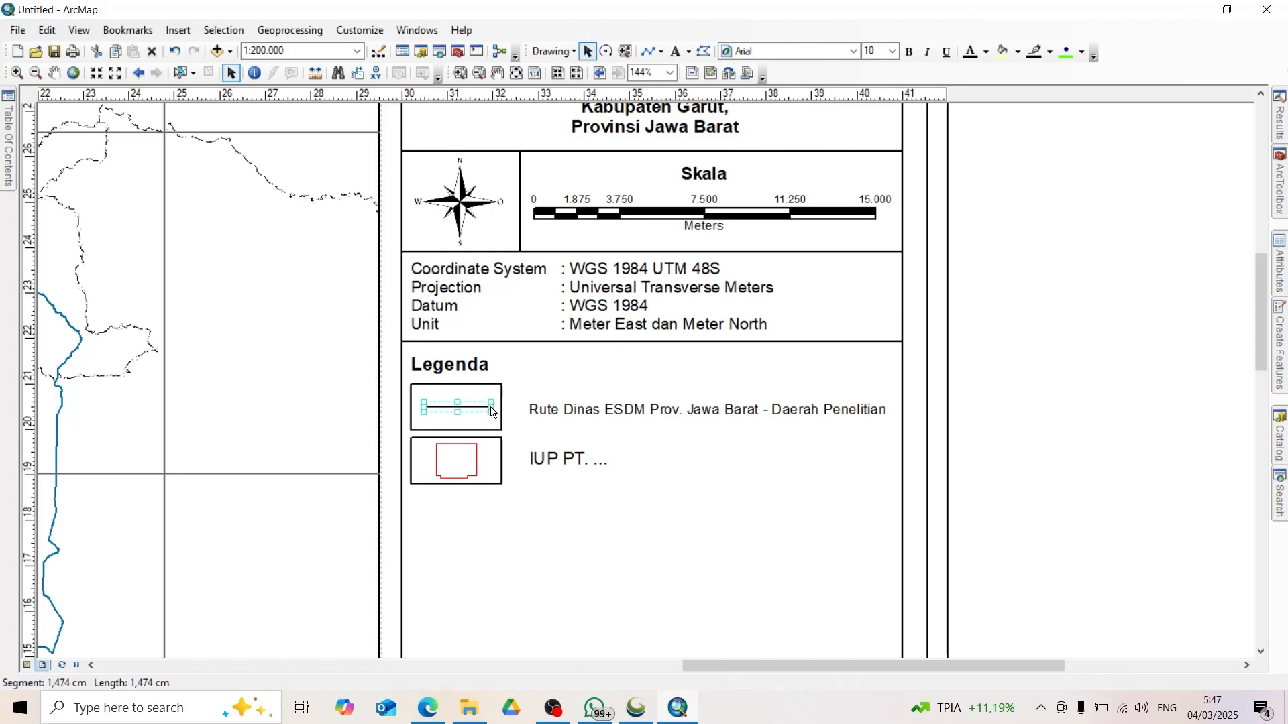
{"action": "left_click", "coordinate": [956, 379]}
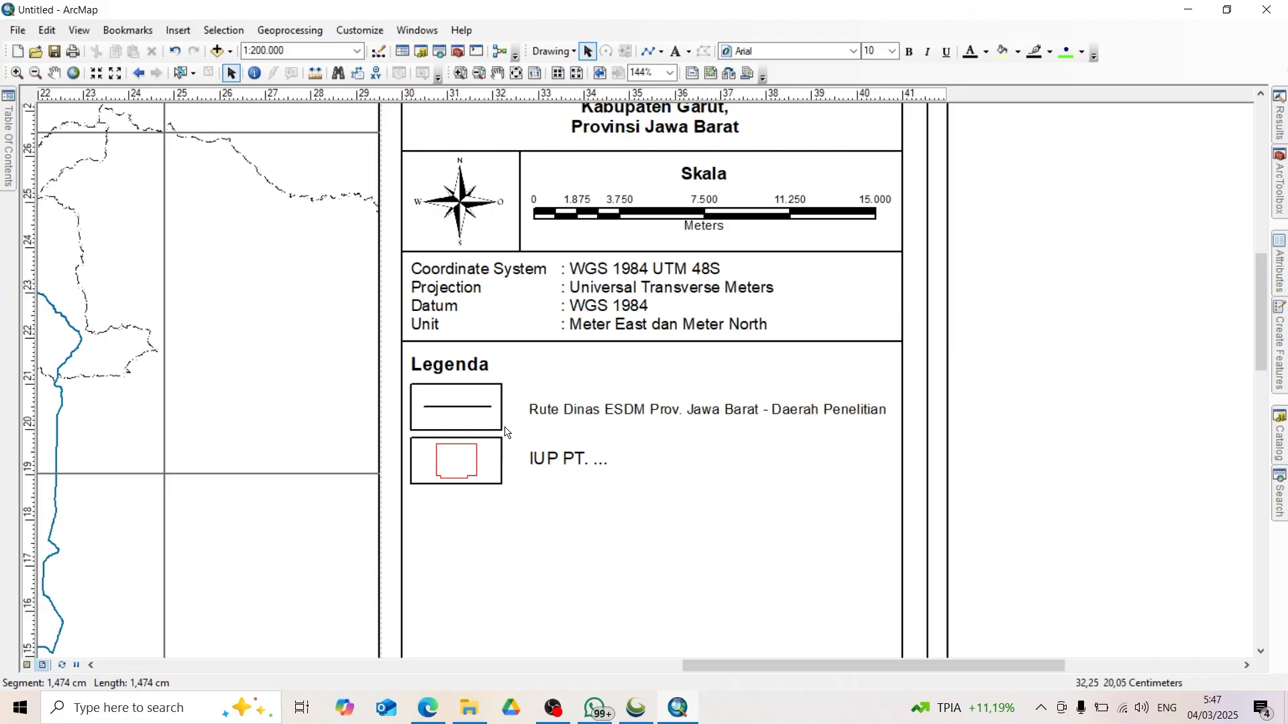
Step: Recolor the Rute ESDM - AoI layer's line symbol lime green and increase its width
{"action": "scroll", "coordinate": [1012, 316], "scroll_direction": "down", "scroll_amount": 4}
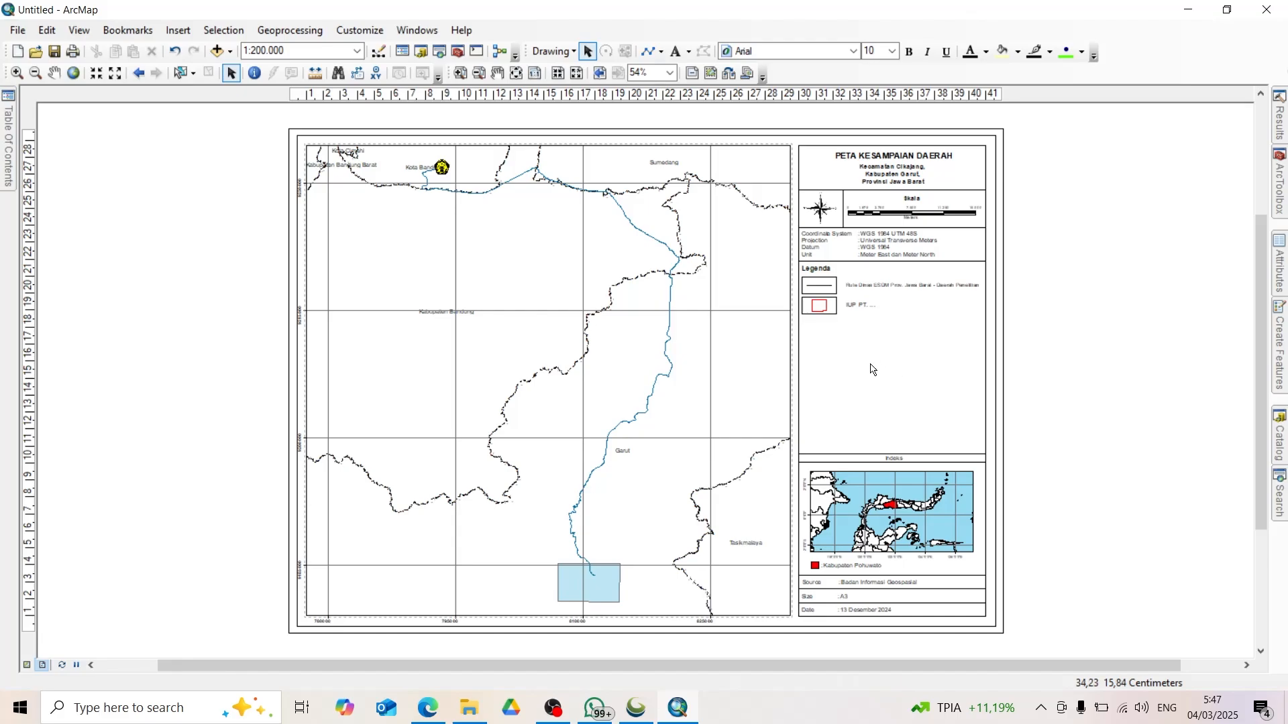
{"action": "mouse_move", "coordinate": [15, 180]}
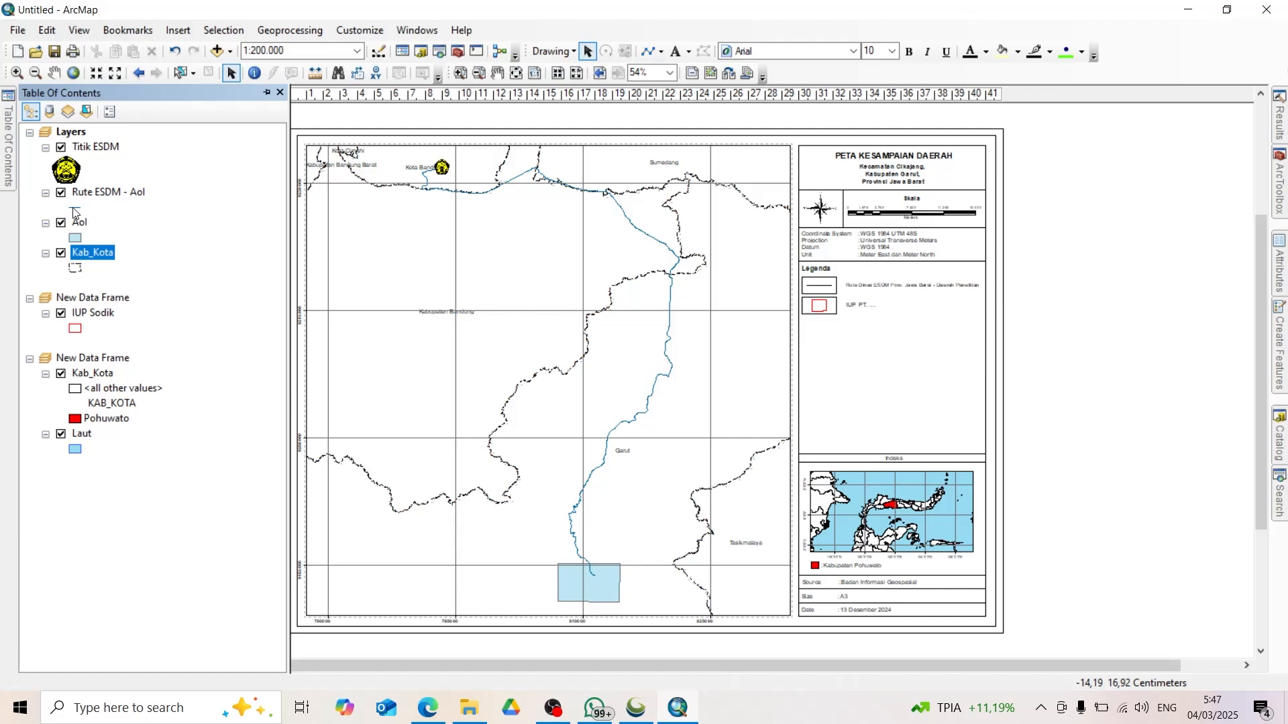
{"action": "left_click", "coordinate": [74, 211]}
{"action": "left_click", "coordinate": [1046, 241]}
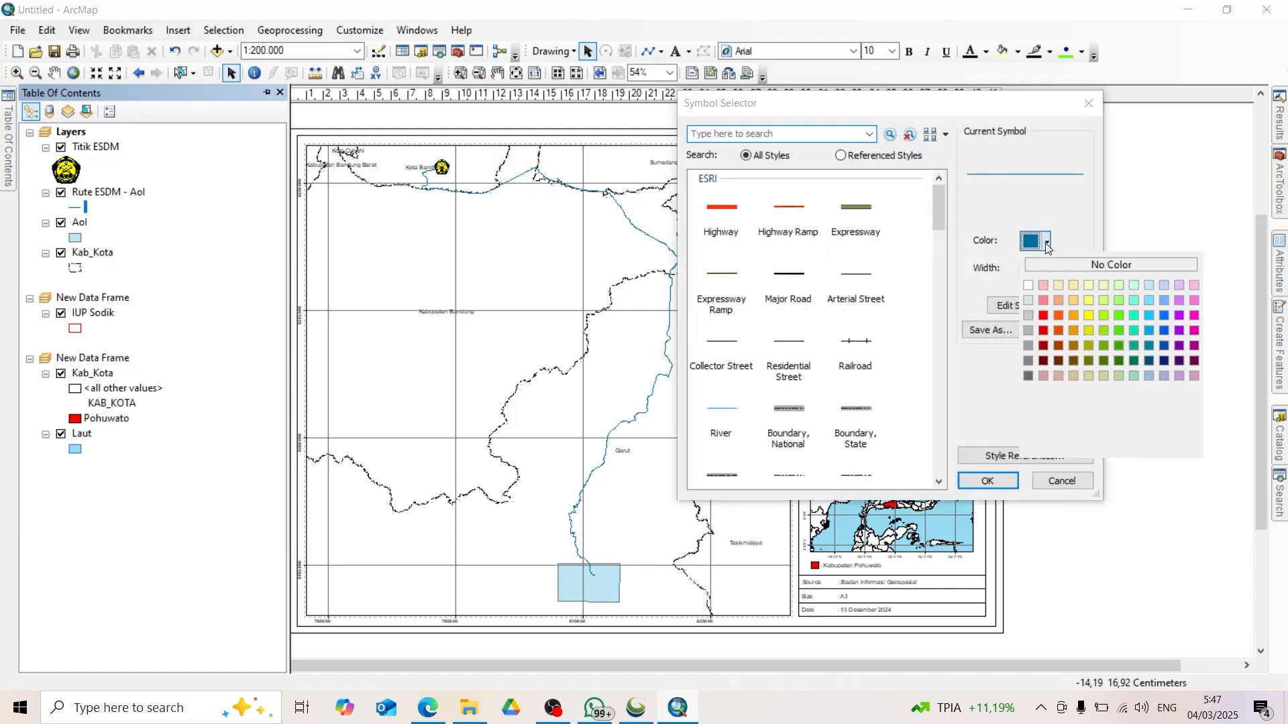
{"action": "left_click", "coordinate": [1102, 311]}
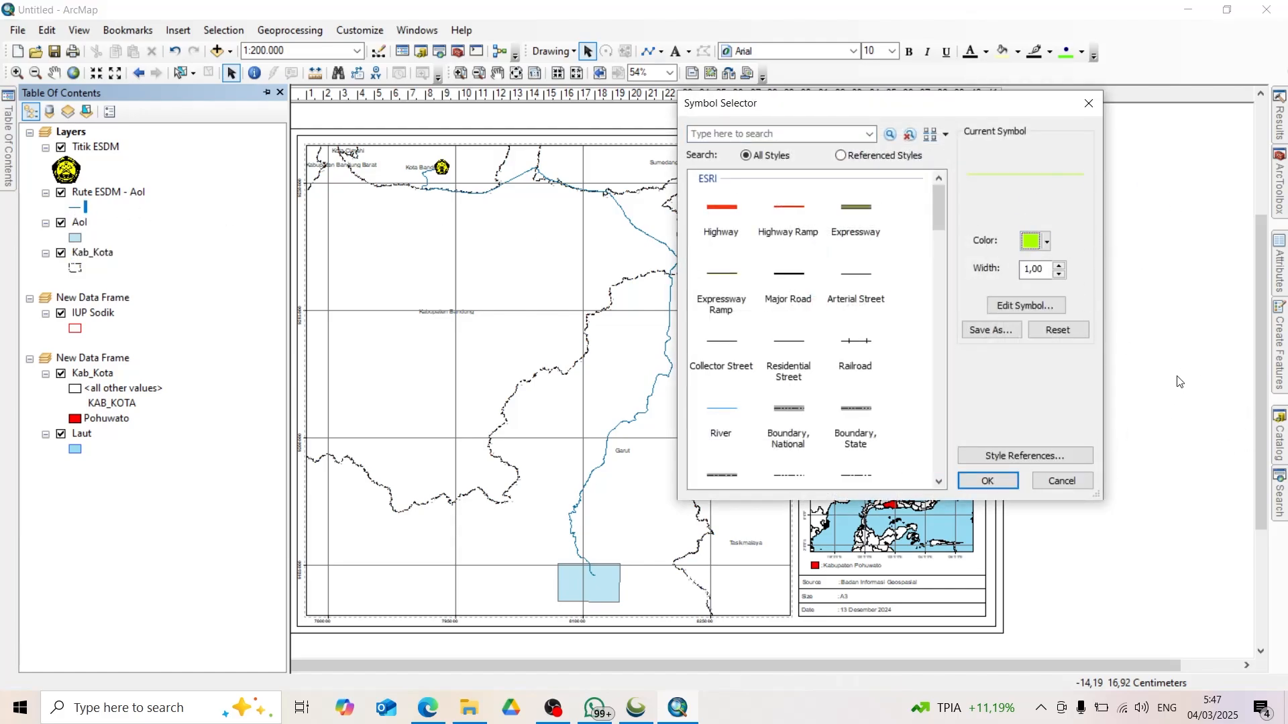
{"action": "left_click", "coordinate": [1058, 265]}
{"action": "left_click", "coordinate": [1002, 482]}
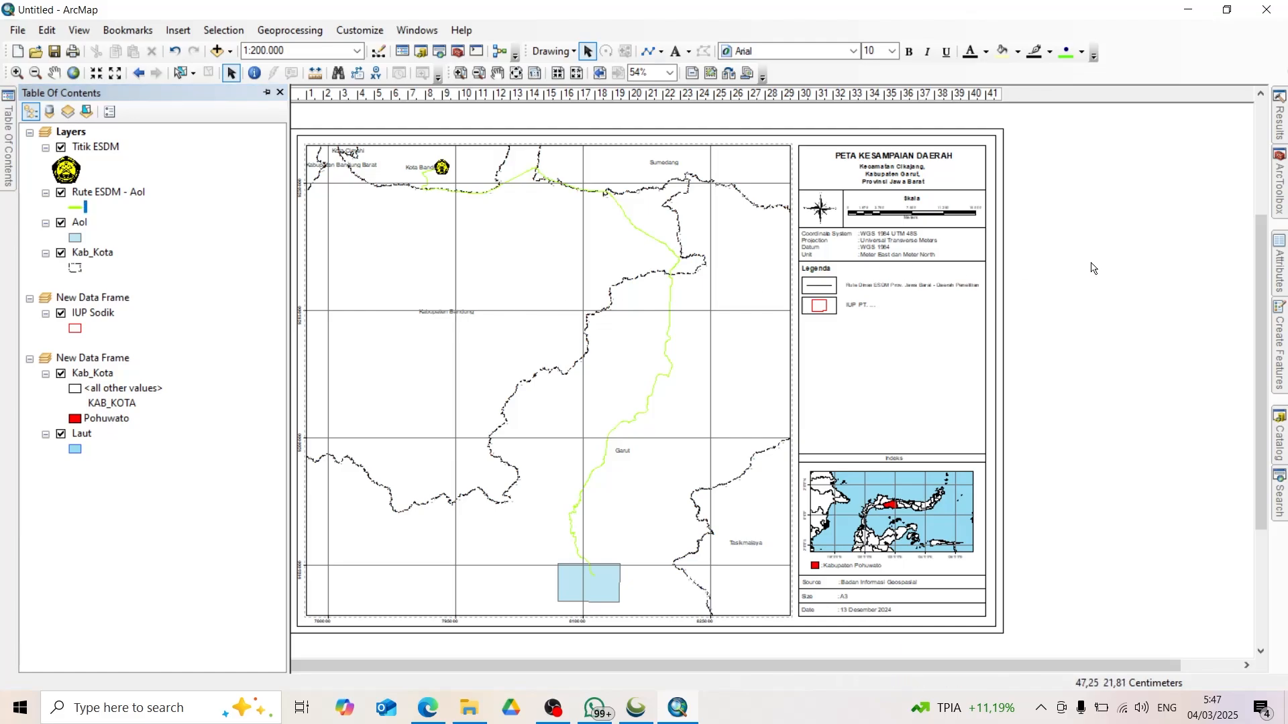
Step: Recolor the line in the first legend symbol box lime green to match the route on the map
{"action": "scroll", "coordinate": [670, 349], "scroll_direction": "up", "scroll_amount": 4}
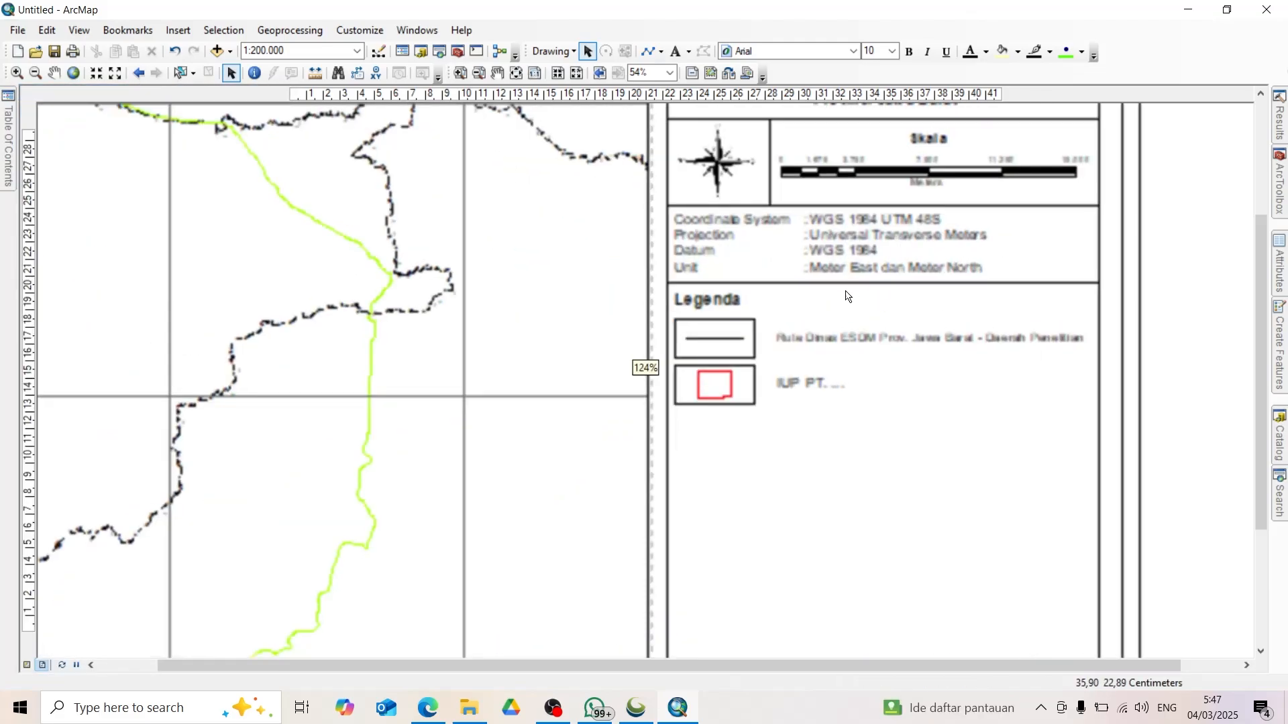
{"action": "right_click", "coordinate": [714, 342]}
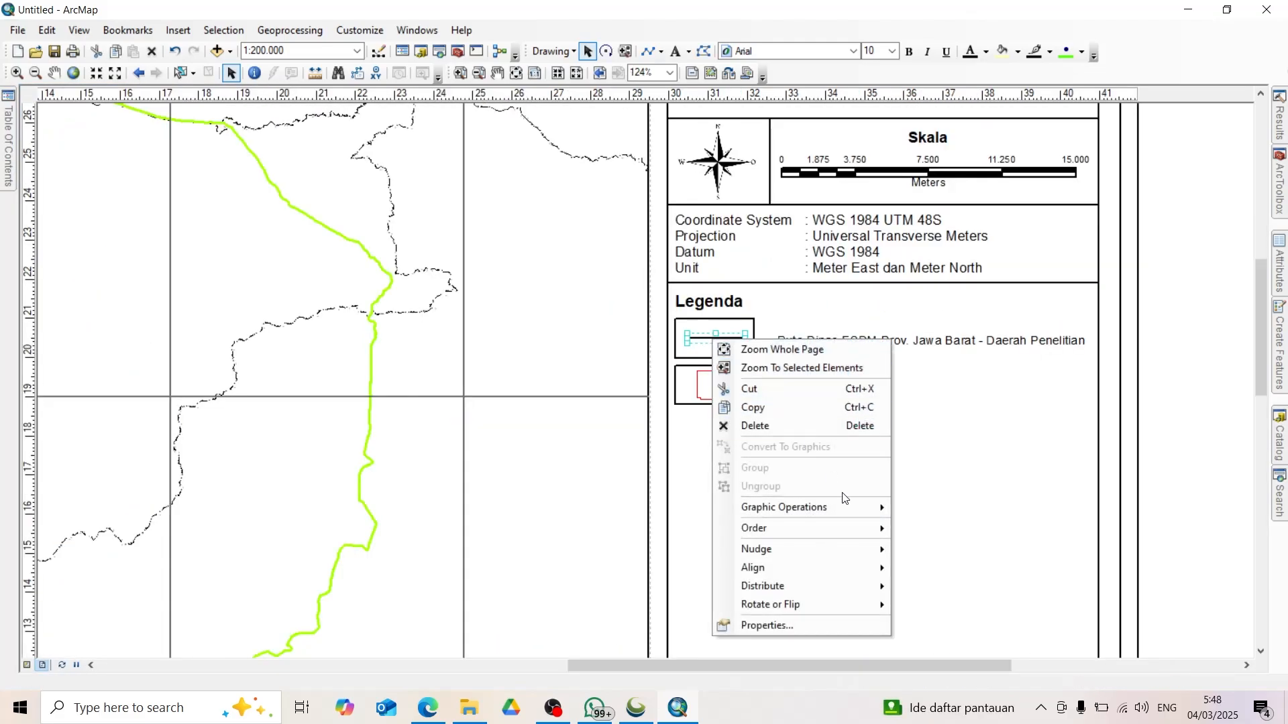
{"action": "left_click", "coordinate": [873, 627]}
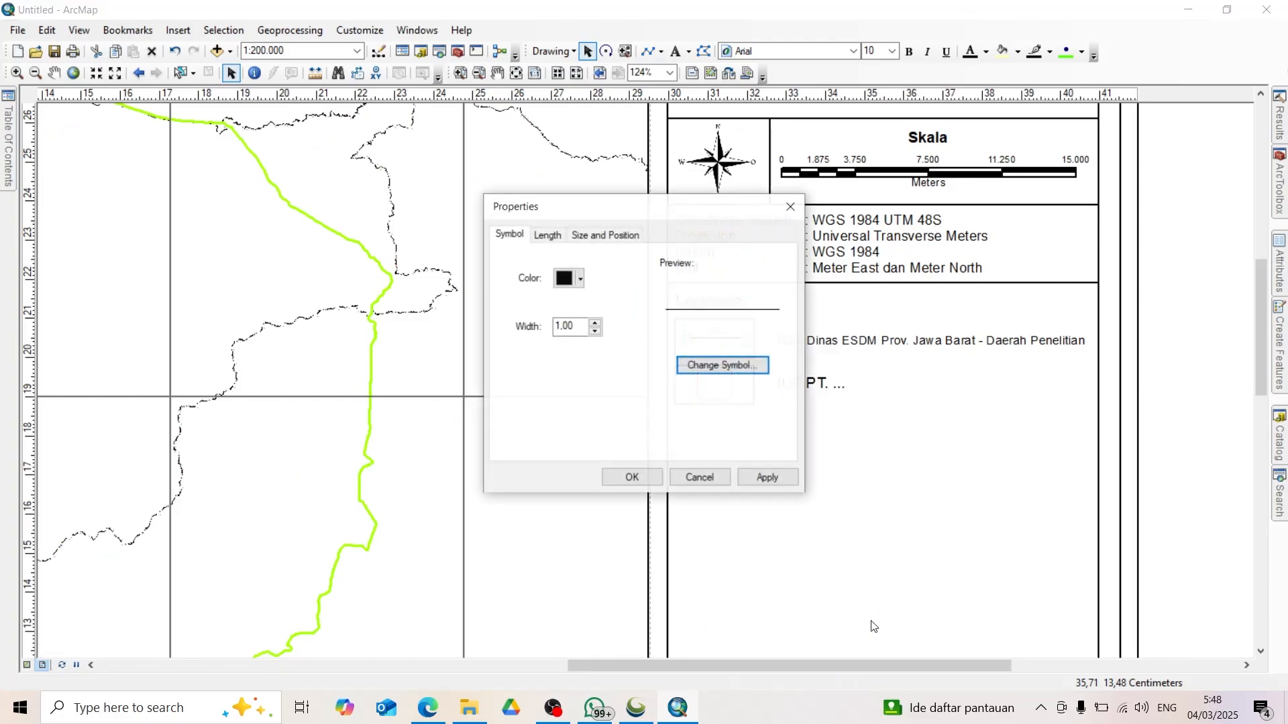
{"action": "left_click", "coordinate": [580, 279]}
{"action": "left_click", "coordinate": [637, 353]}
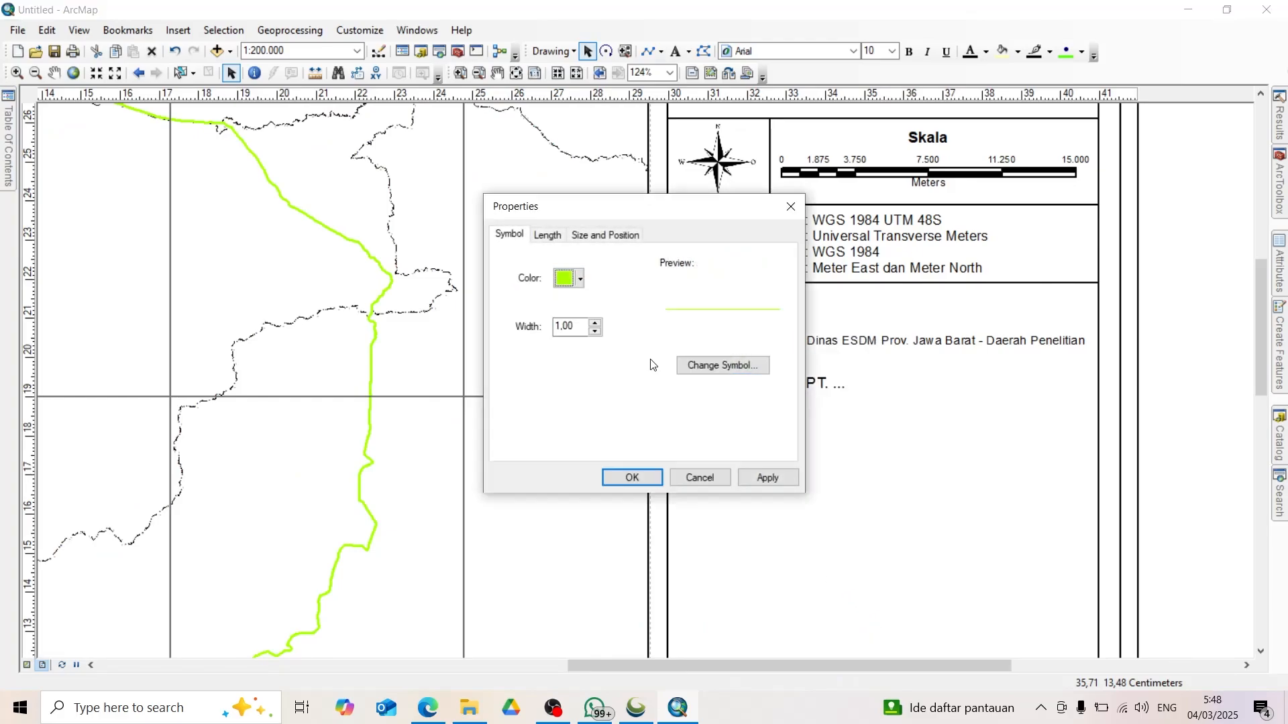
{"action": "left_click", "coordinate": [632, 476]}
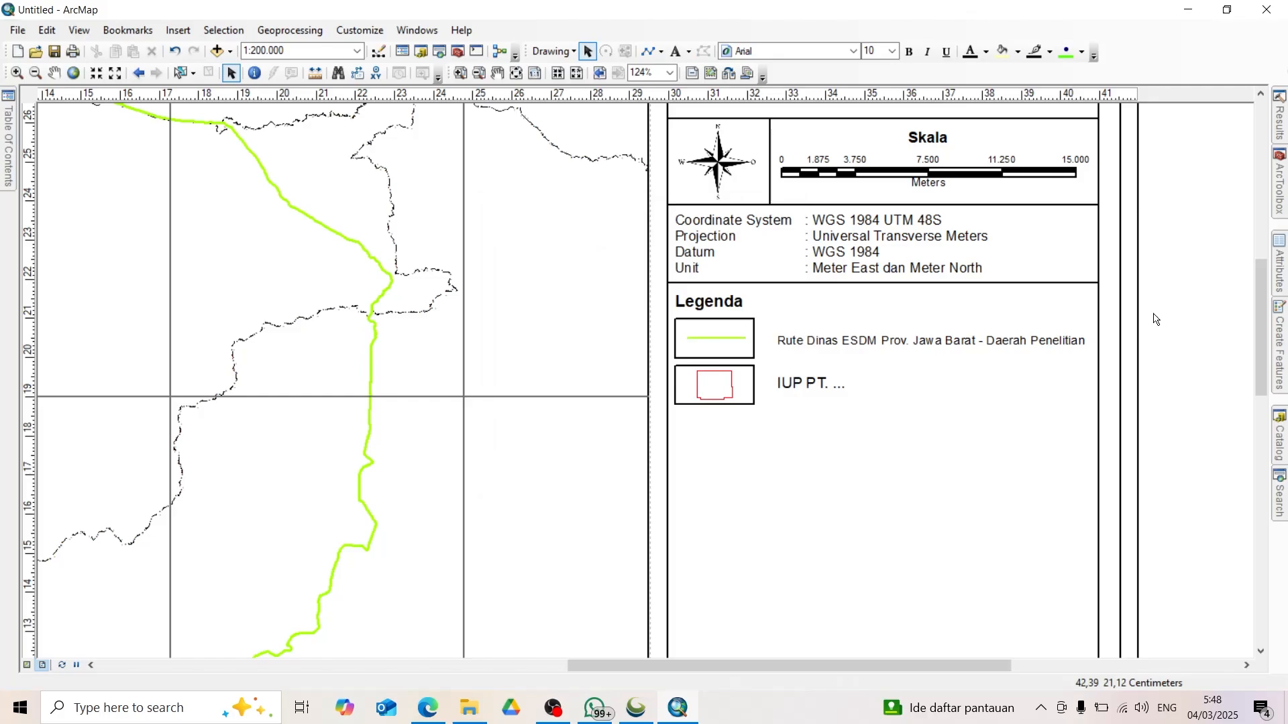
Step: Add the Aset_Bina_Marga_Jaringan_Jalan_Nasional_Fix and Aset_Bina_Marga_Jaringan_Jalan_Provinsi_Fix road shapefiles to the main map
{"action": "right_click", "coordinate": [1203, 263]}
{"action": "left_click", "coordinate": [1207, 271]}
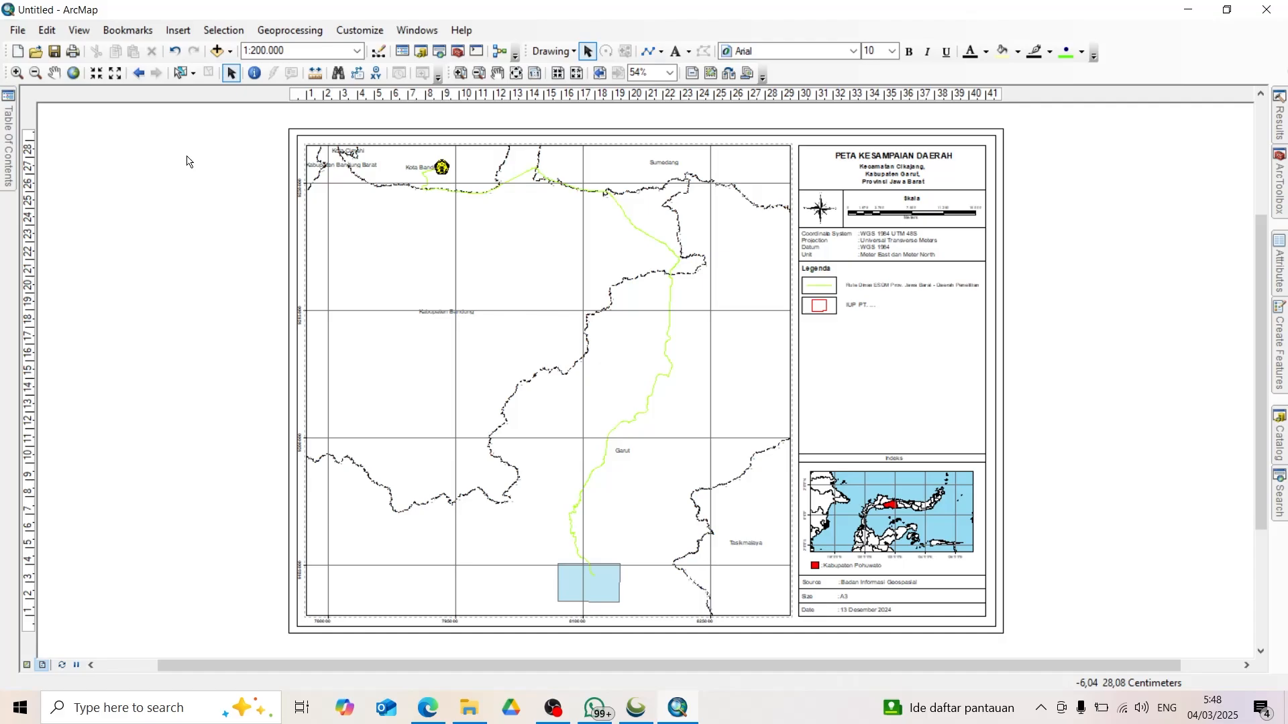
{"action": "left_click", "coordinate": [217, 51]}
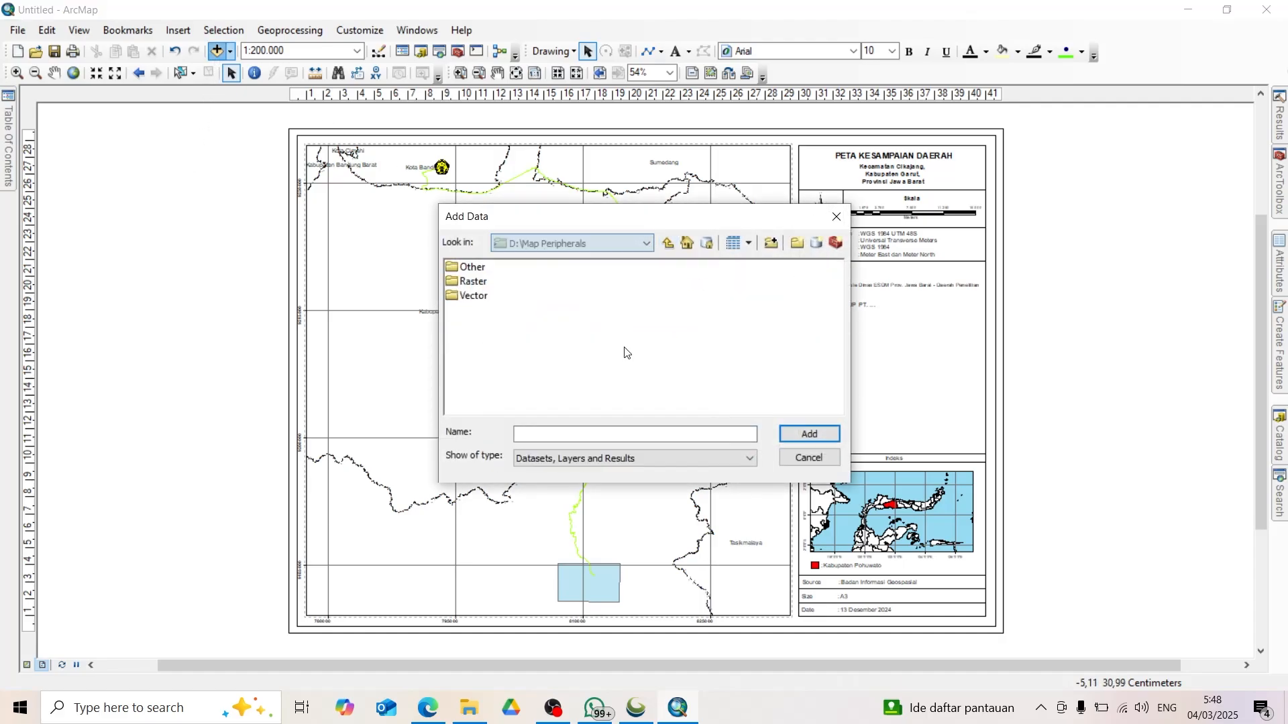
{"action": "left_click", "coordinate": [526, 267]}
{"action": "double_click", "coordinate": [526, 267]}
{"action": "double_click", "coordinate": [513, 269]}
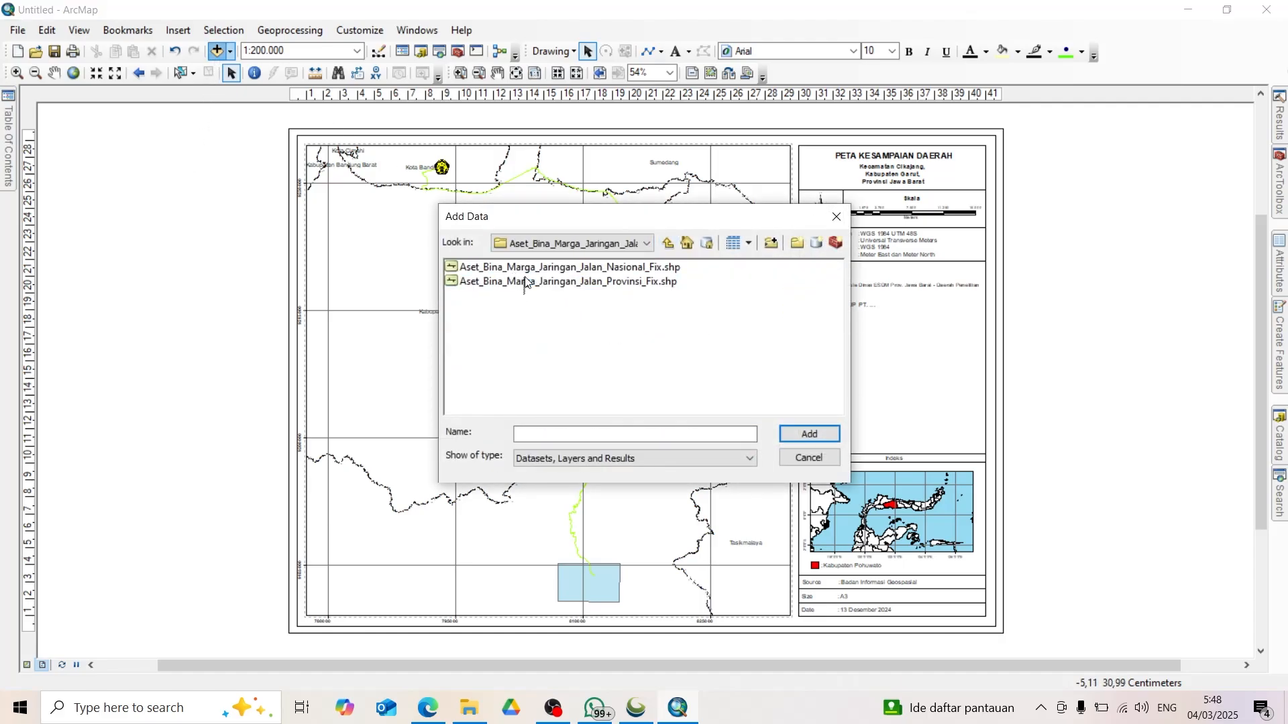
{"action": "left_click", "coordinate": [525, 278], "text": "shift"}
{"action": "left_click", "coordinate": [831, 435]}
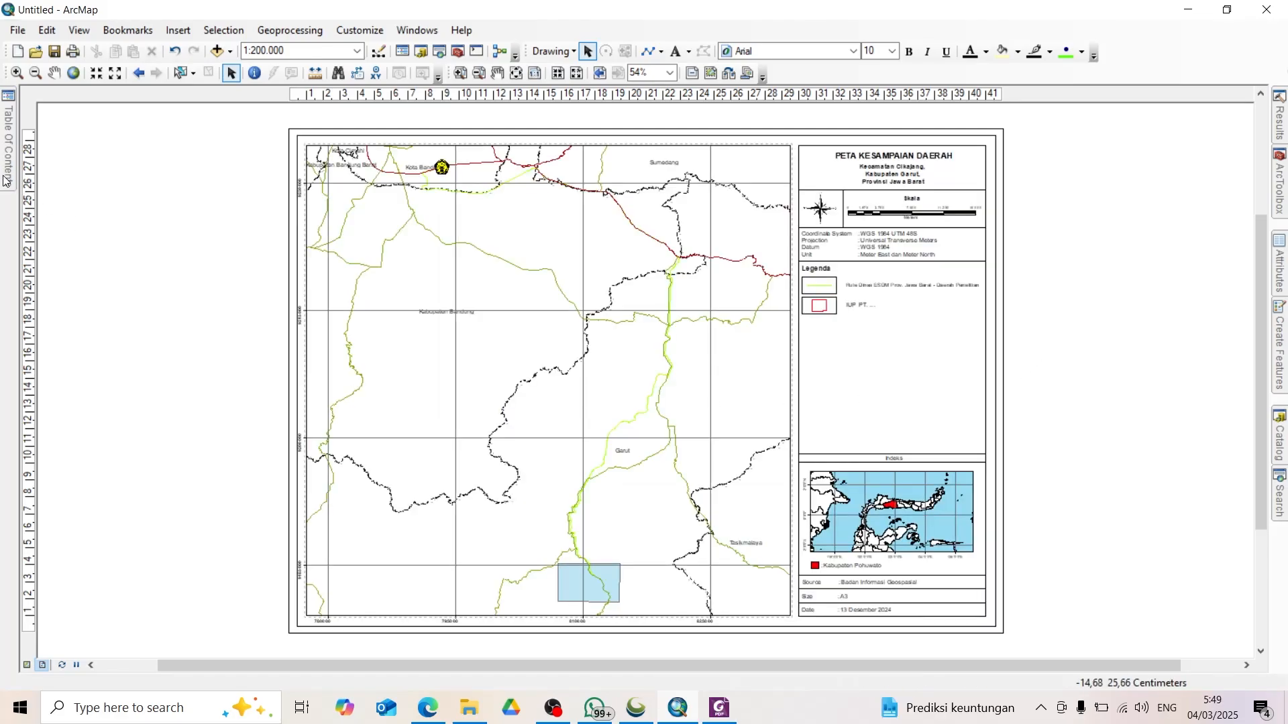
{"action": "mouse_move", "coordinate": [4, 177]}
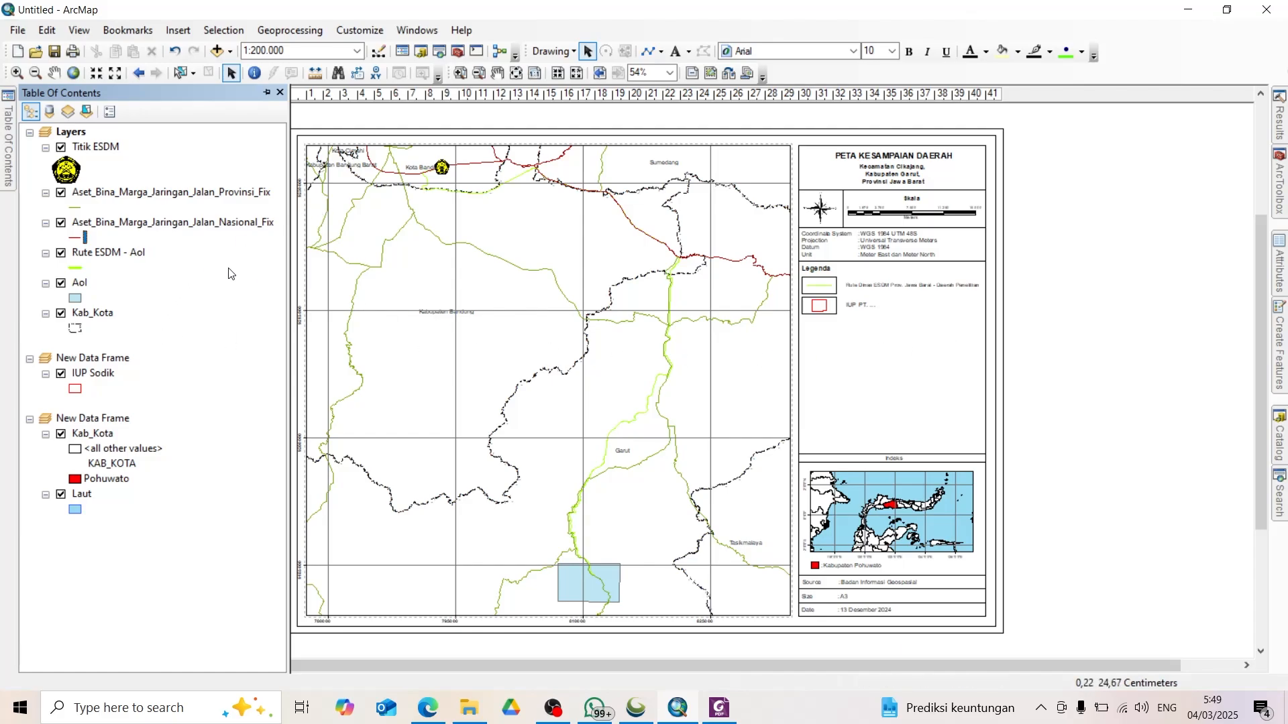
Step: Give the Aset_Bina_Marga_Jaringan_Jalan_Nasional_Fix layer the Expressway line symbol with its color set to RGB 255, 102, 255
{"action": "left_click", "coordinate": [78, 238]}
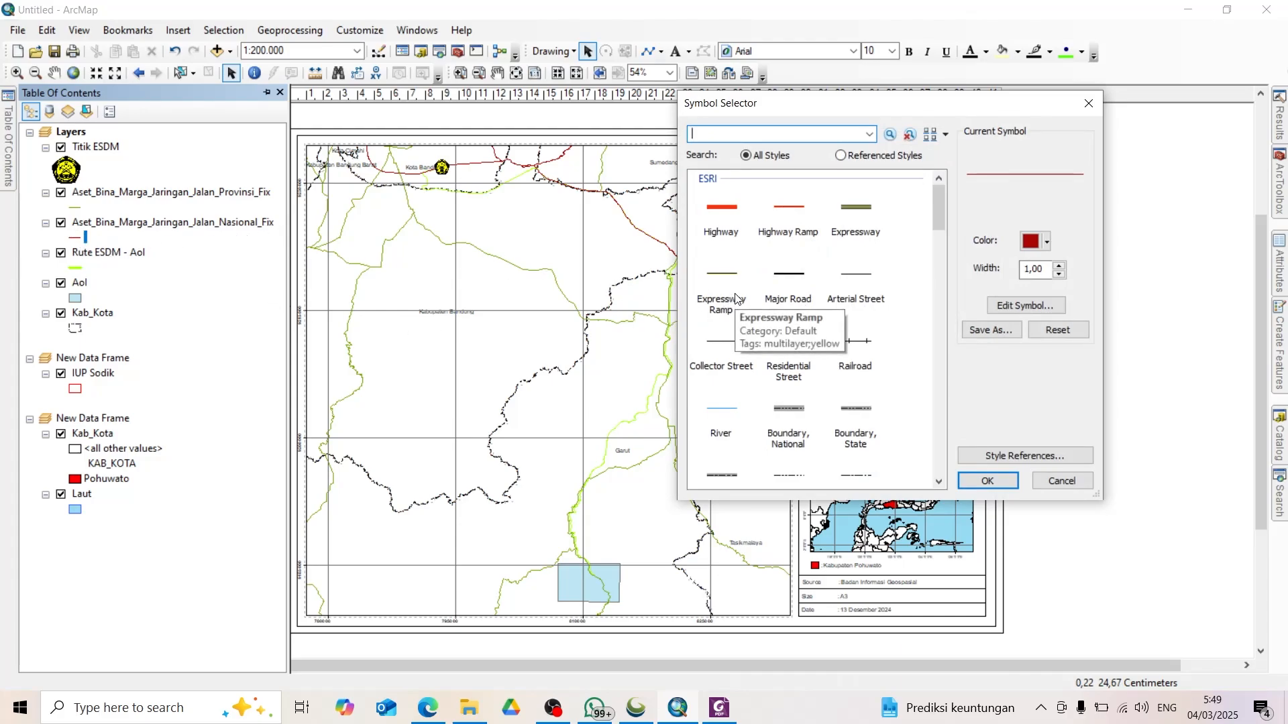
{"action": "left_click", "coordinate": [846, 228]}
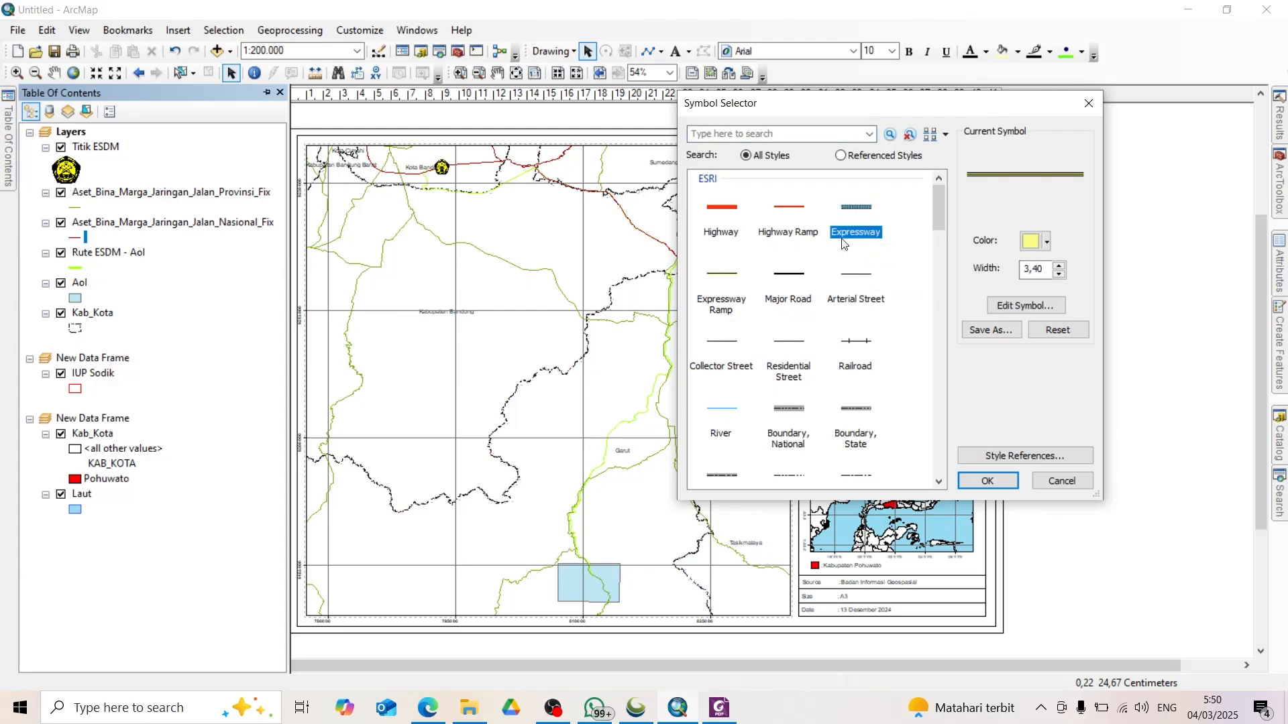
{"action": "left_click", "coordinate": [1042, 242]}
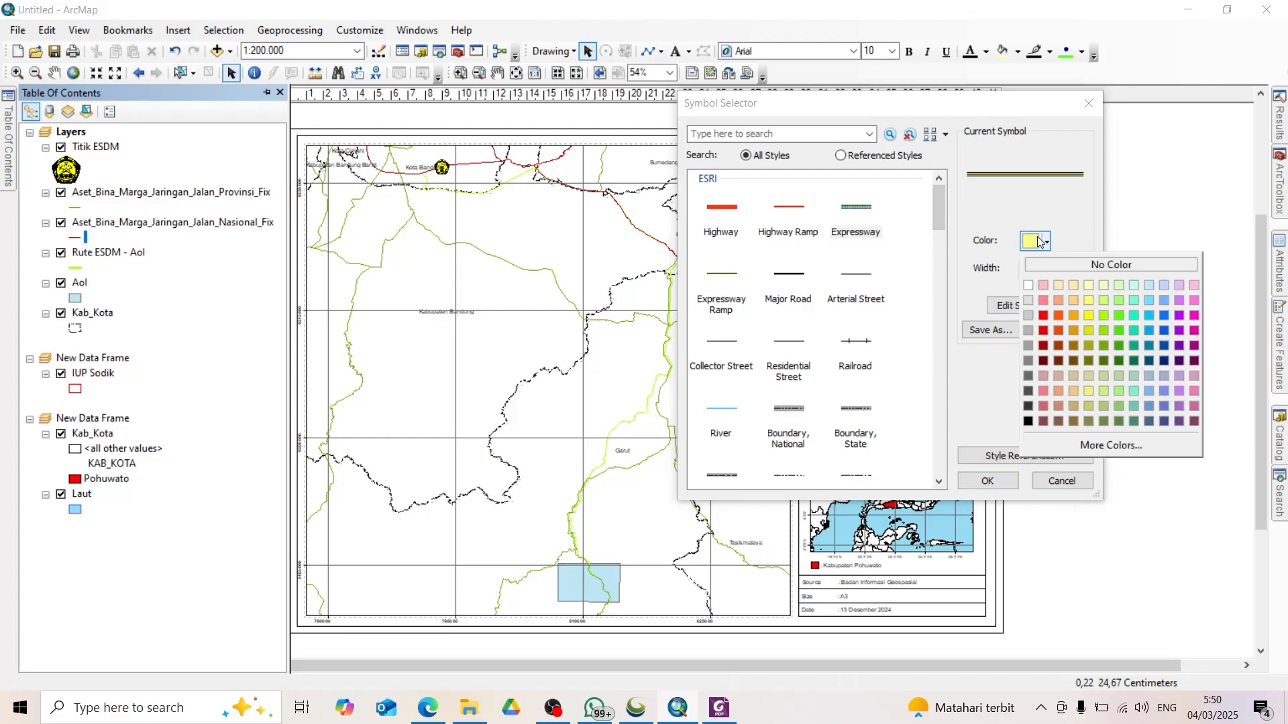
{"action": "left_click", "coordinate": [1085, 446]}
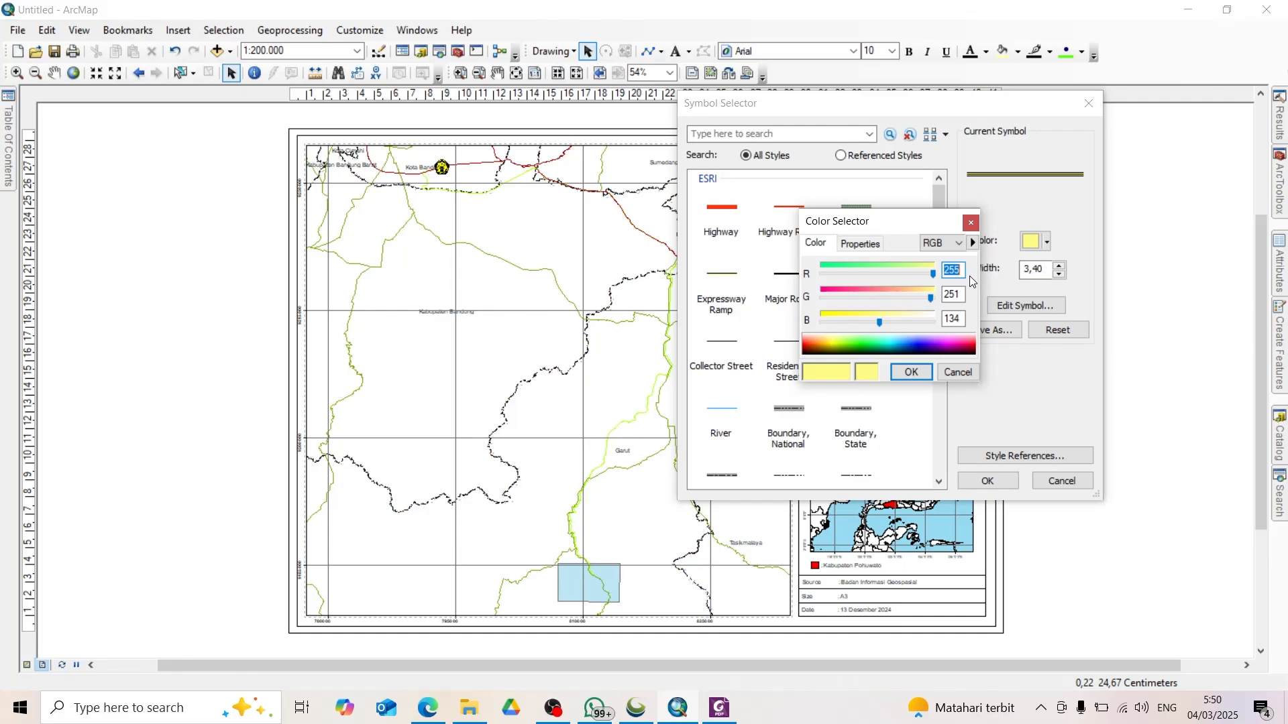
{"action": "double_click", "coordinate": [952, 294]}
{"action": "type", "text": "102"}
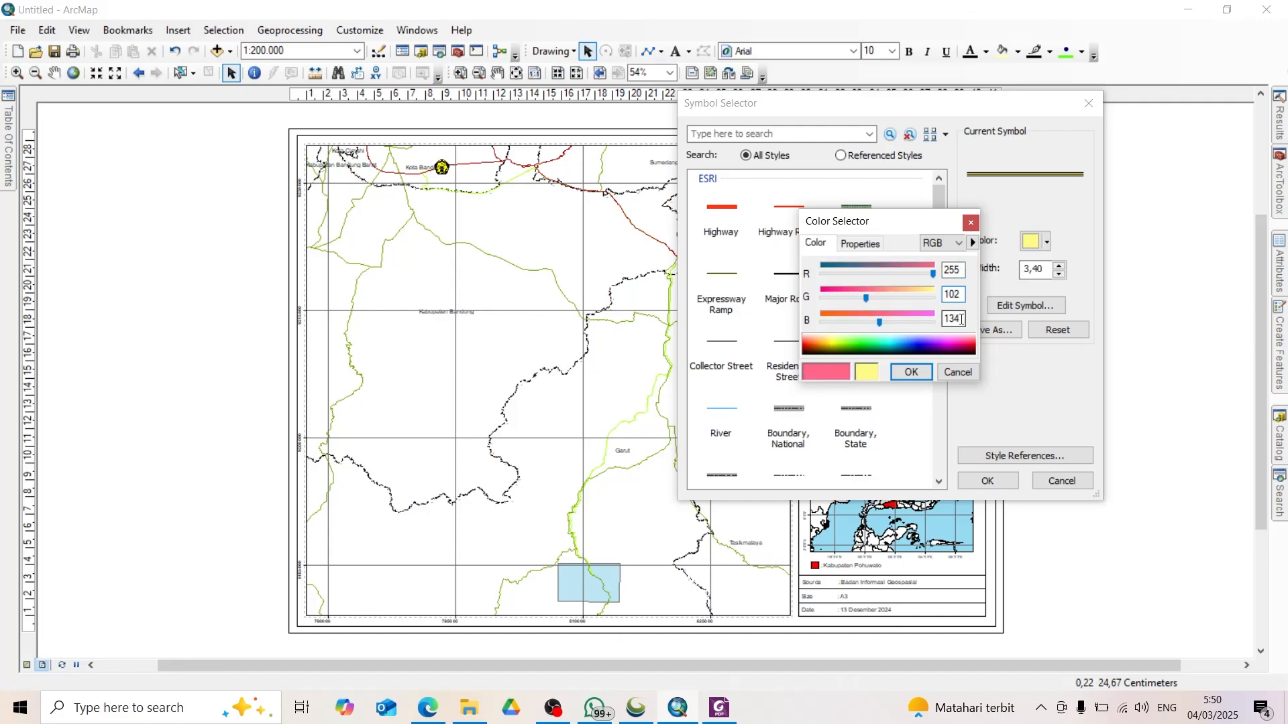
{"action": "left_click_drag", "start_coordinate": [961, 319], "coordinate": [931, 321]}
{"action": "type", "text": "255"}
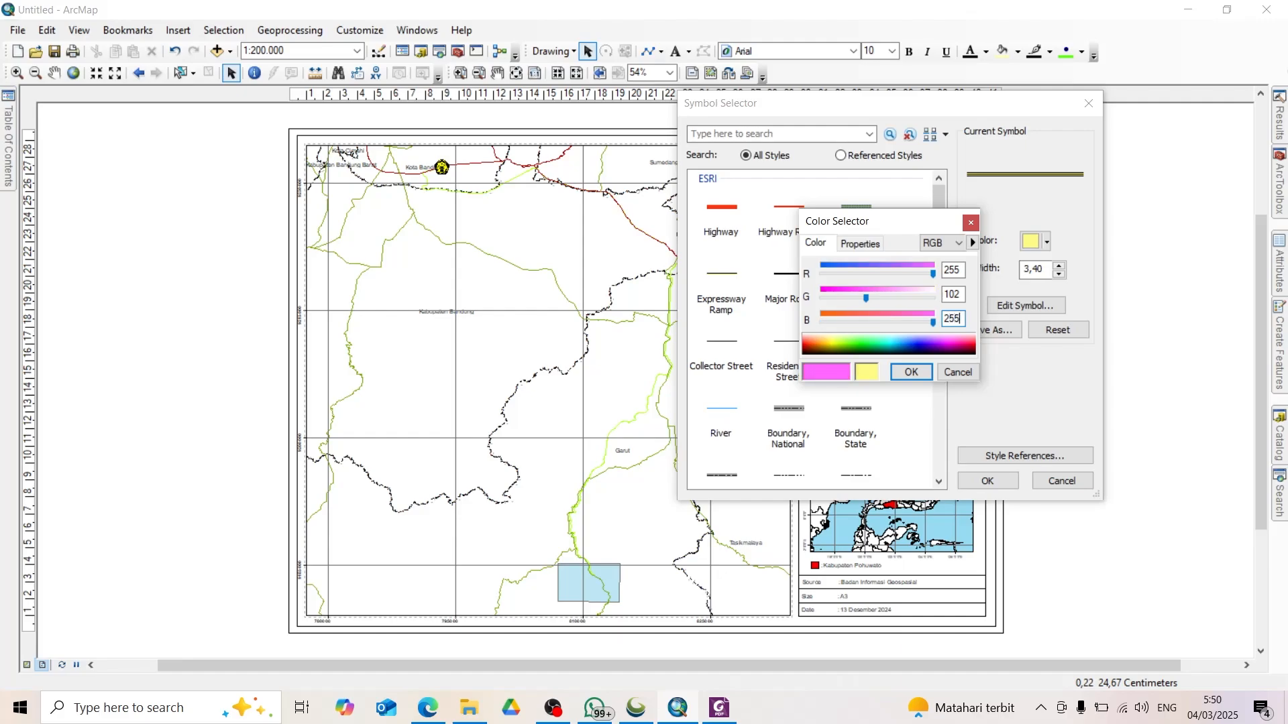
{"action": "left_click", "coordinate": [920, 374]}
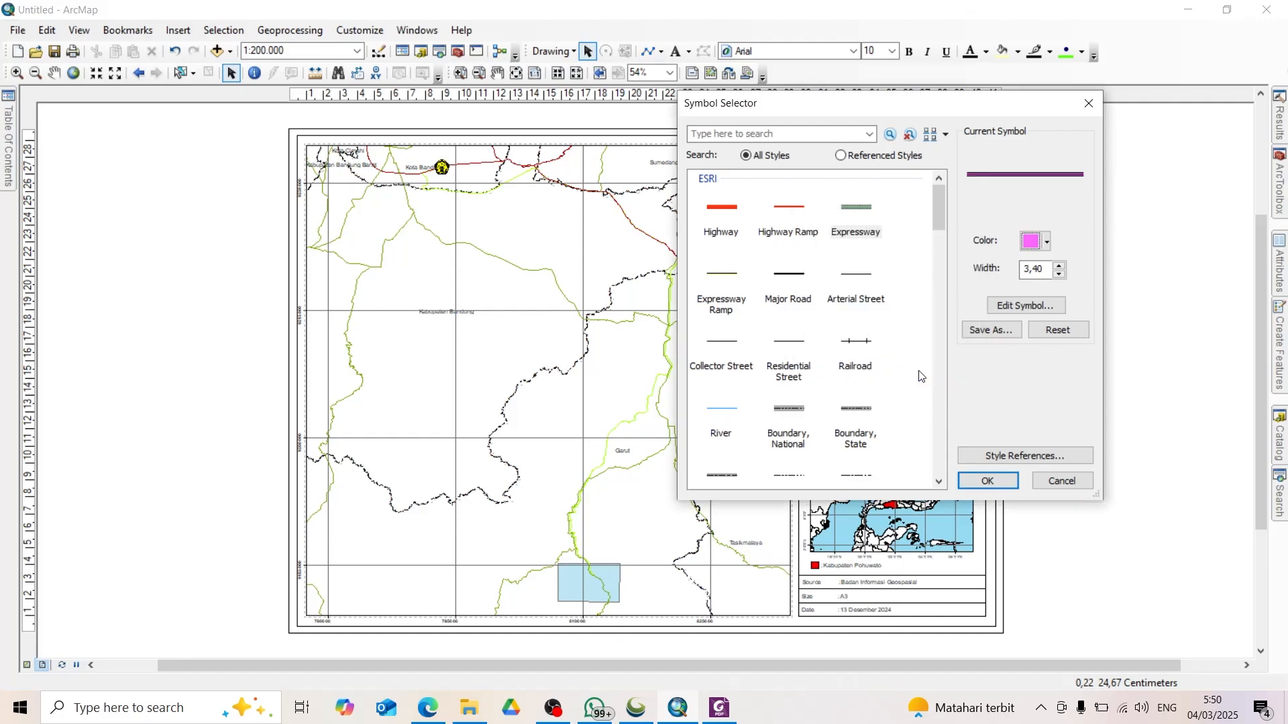
{"action": "left_click", "coordinate": [986, 480]}
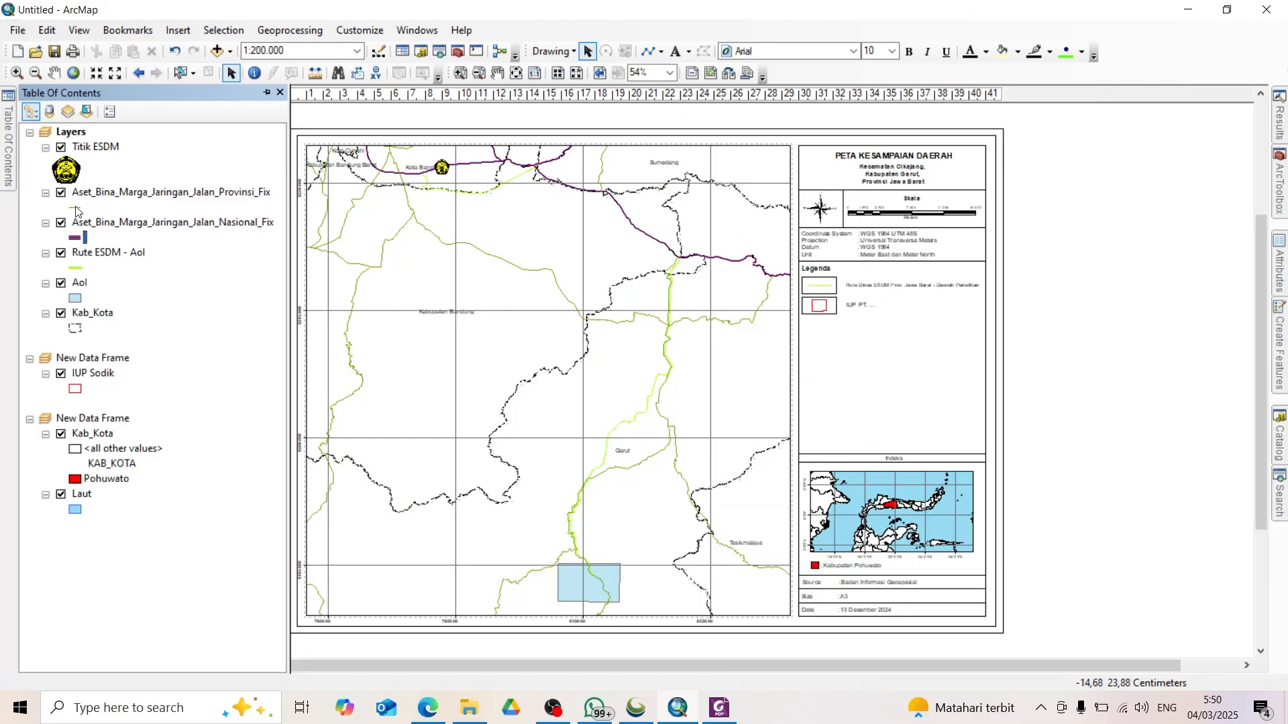
Step: Choose the Toll Road line symbol for the Aset_Bina_Marga_Jaringan_Jalan_Provinsi_Fix layer
{"action": "left_click", "coordinate": [76, 209]}
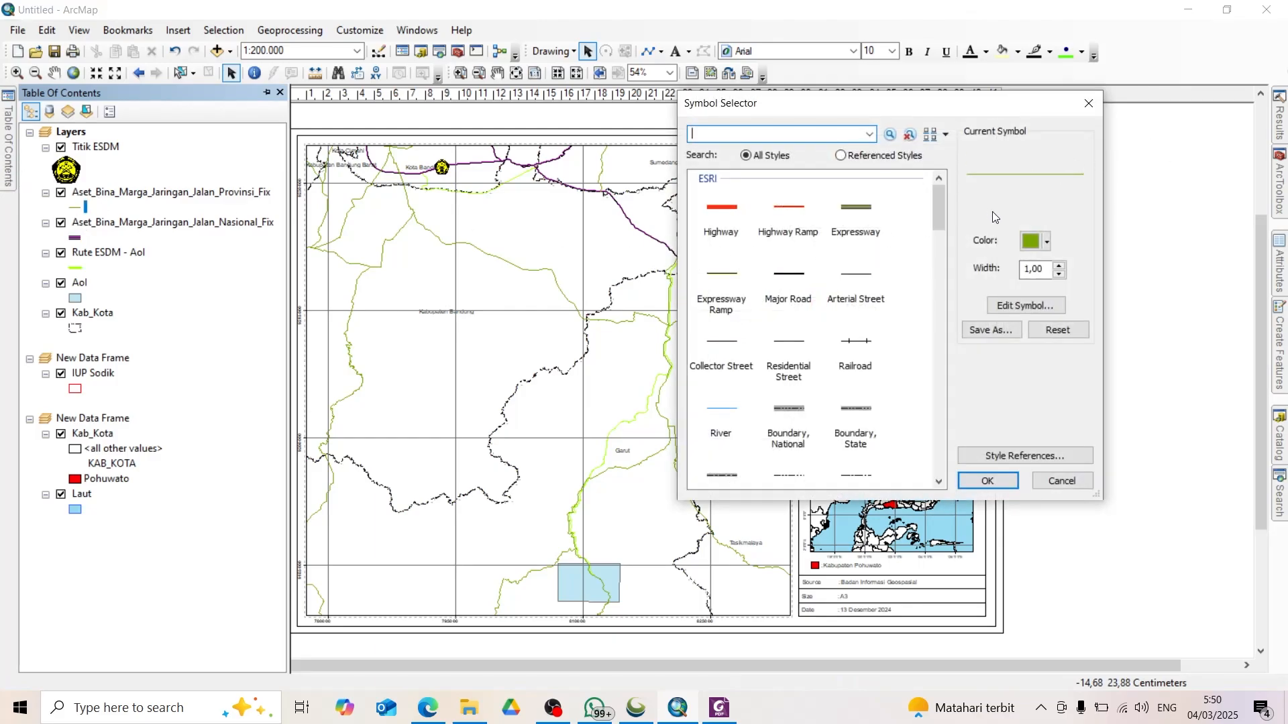
{"action": "scroll", "coordinate": [863, 322], "scroll_direction": "down", "scroll_amount": 5}
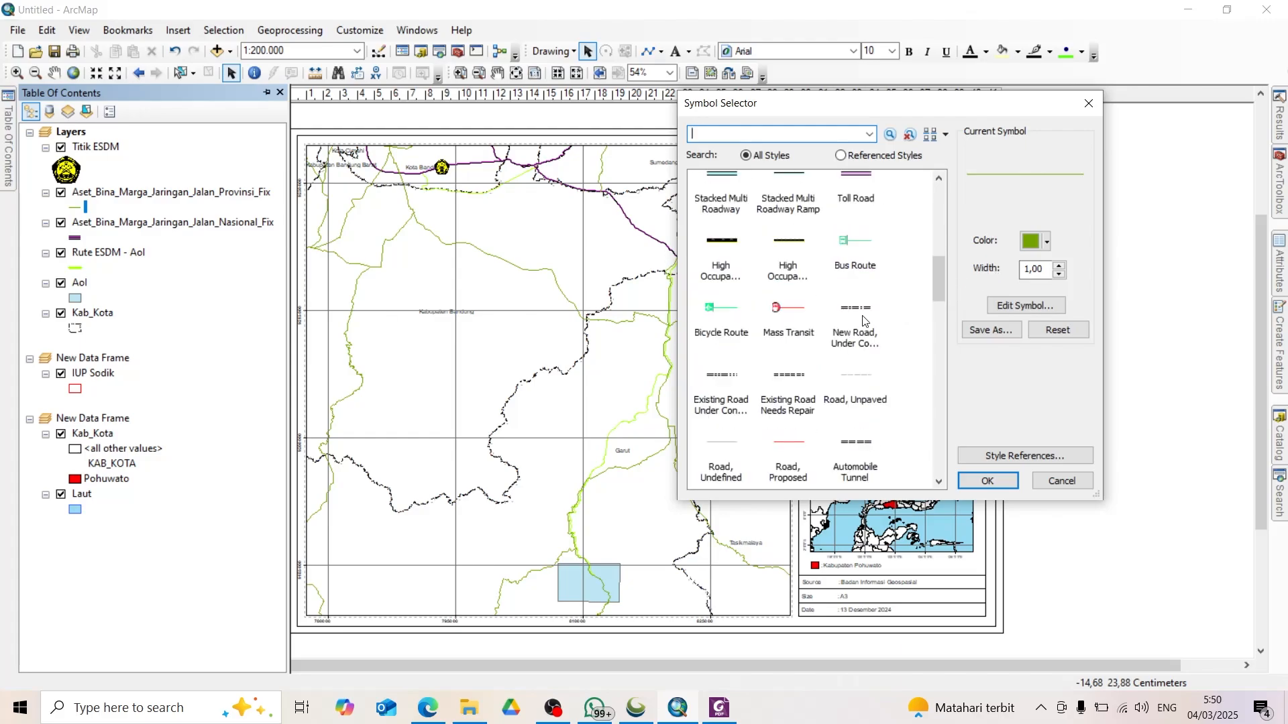
{"action": "scroll", "coordinate": [863, 322], "scroll_direction": "up", "scroll_amount": 2}
{"action": "left_click", "coordinate": [864, 292]}
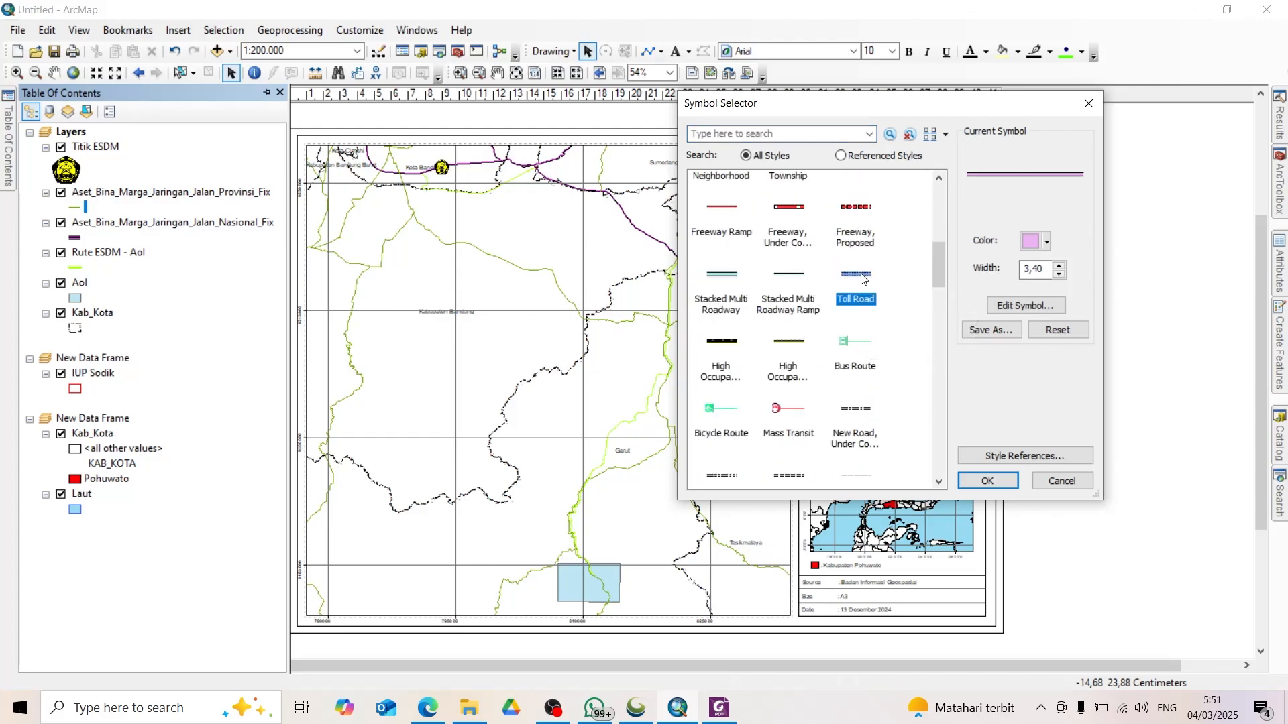
{"action": "scroll", "coordinate": [863, 279], "scroll_direction": "up", "scroll_amount": 4}
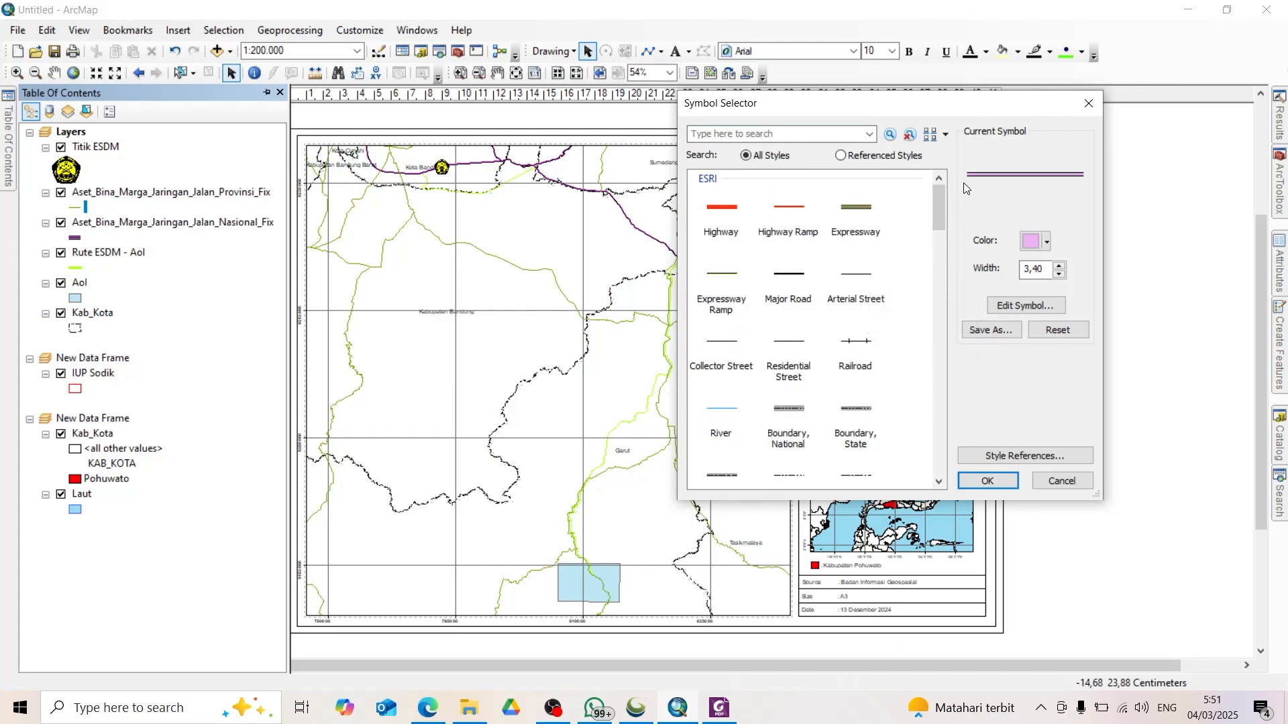
Step: Recolor the provincial roads' Toll Road symbol pink with red 255 and green 102, and apply it to the layer
{"action": "left_click", "coordinate": [1043, 241]}
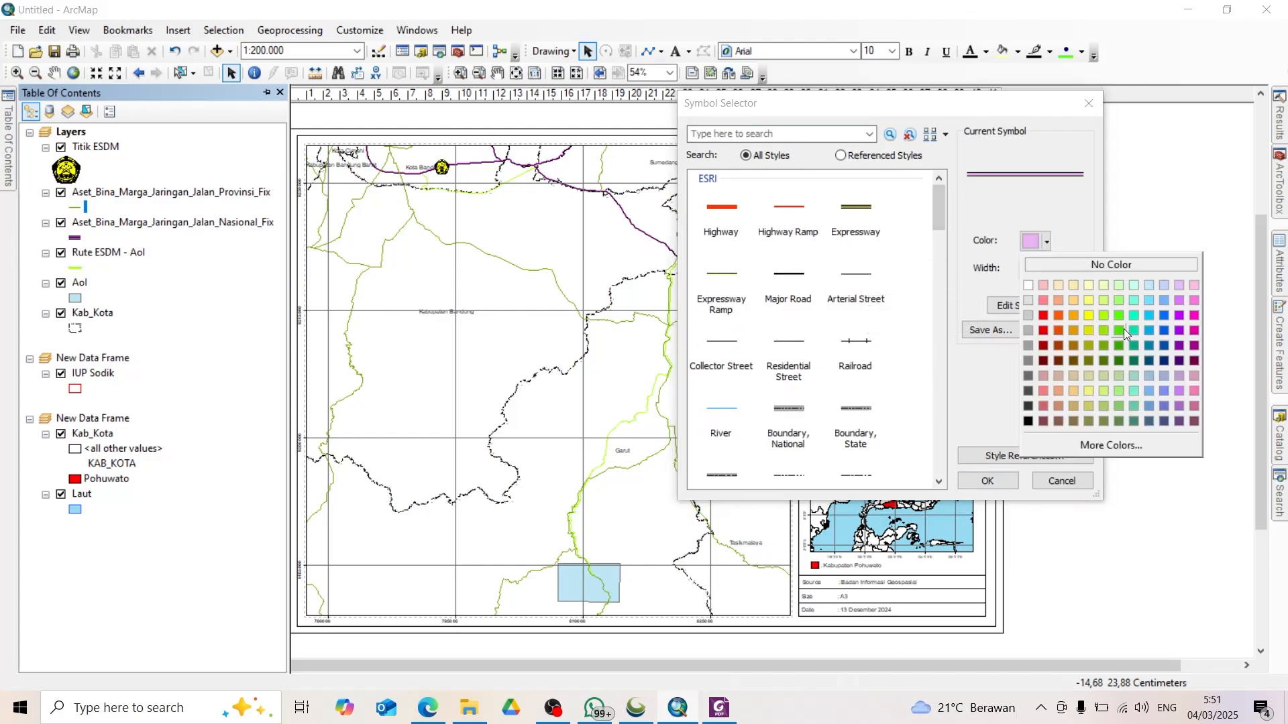
{"action": "left_click", "coordinate": [1129, 441]}
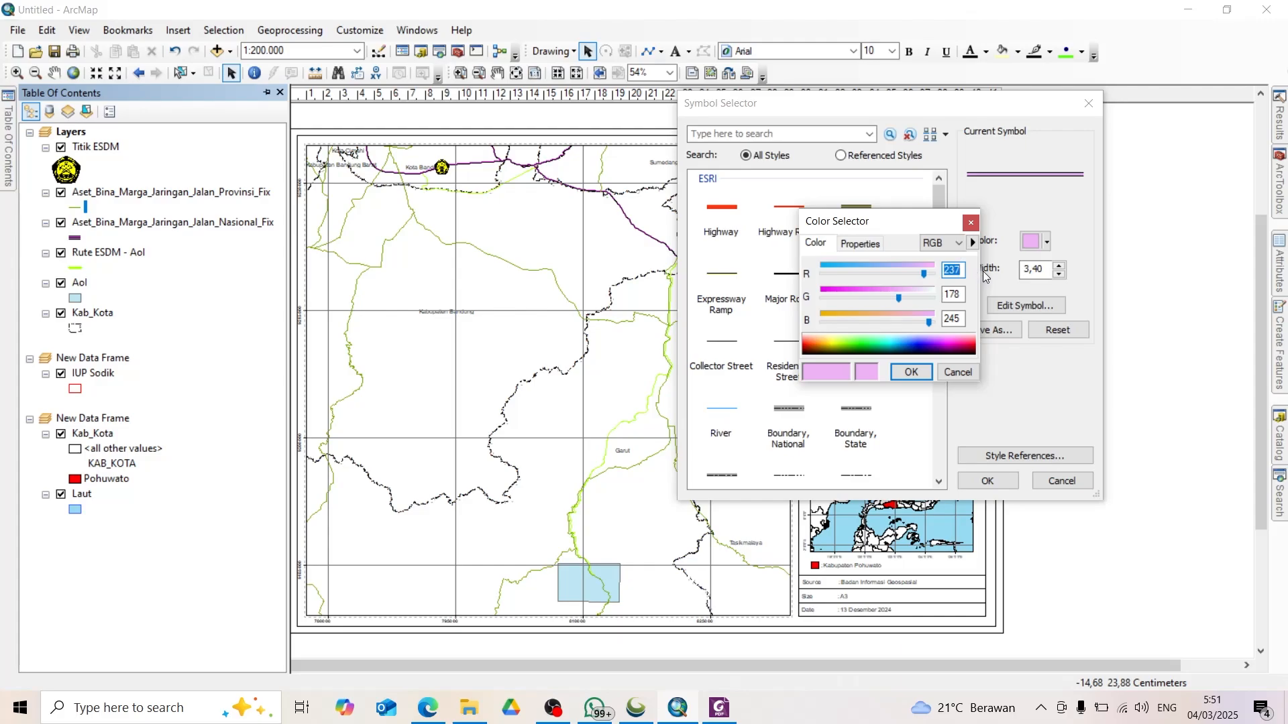
{"action": "type", "text": "255"}
{"action": "key", "text": "Tab"}
{"action": "type", "text": "4"}
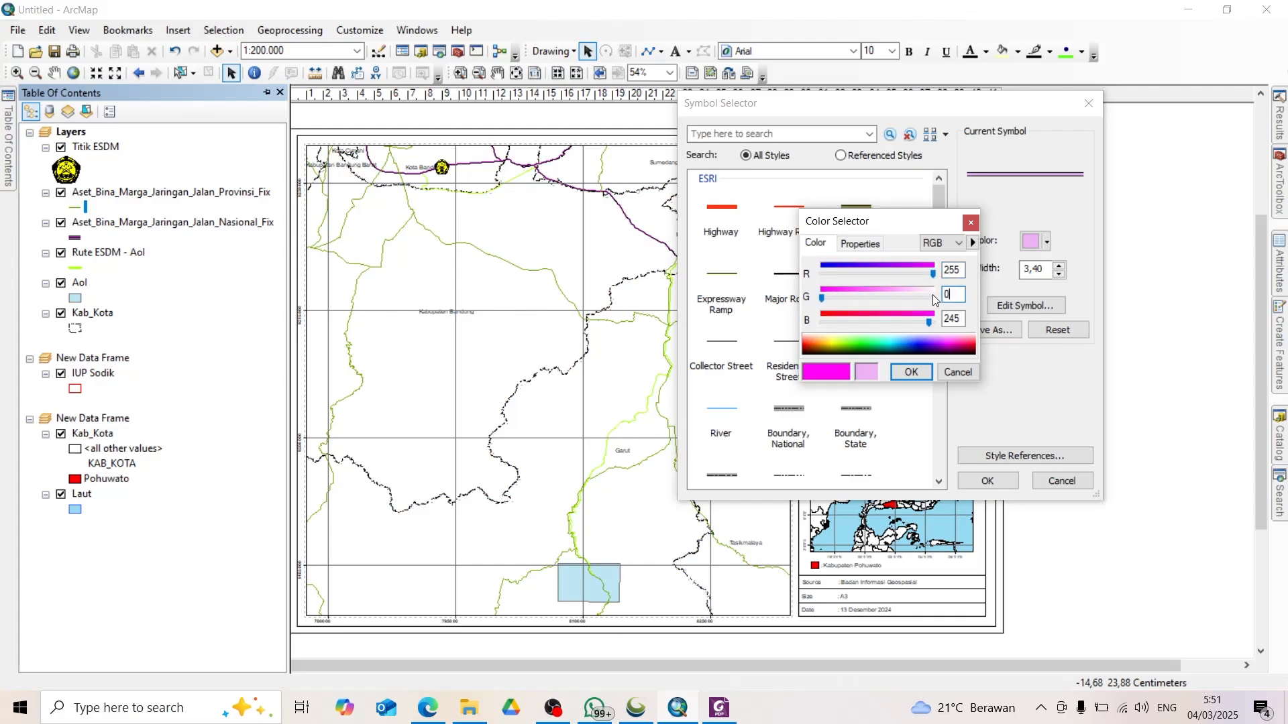
{"action": "type", "text": "102"}
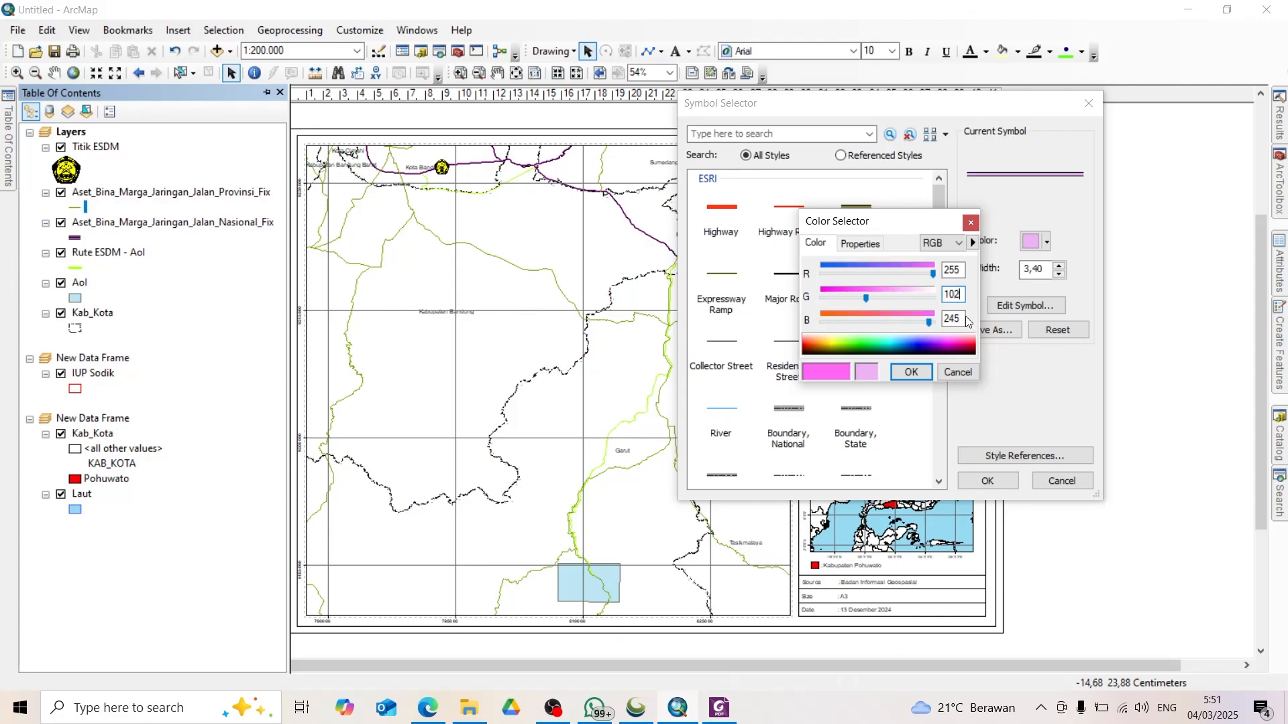
{"action": "left_click", "coordinate": [955, 320]}
{"action": "left_click", "coordinate": [910, 371]}
{"action": "left_click", "coordinate": [987, 480]}
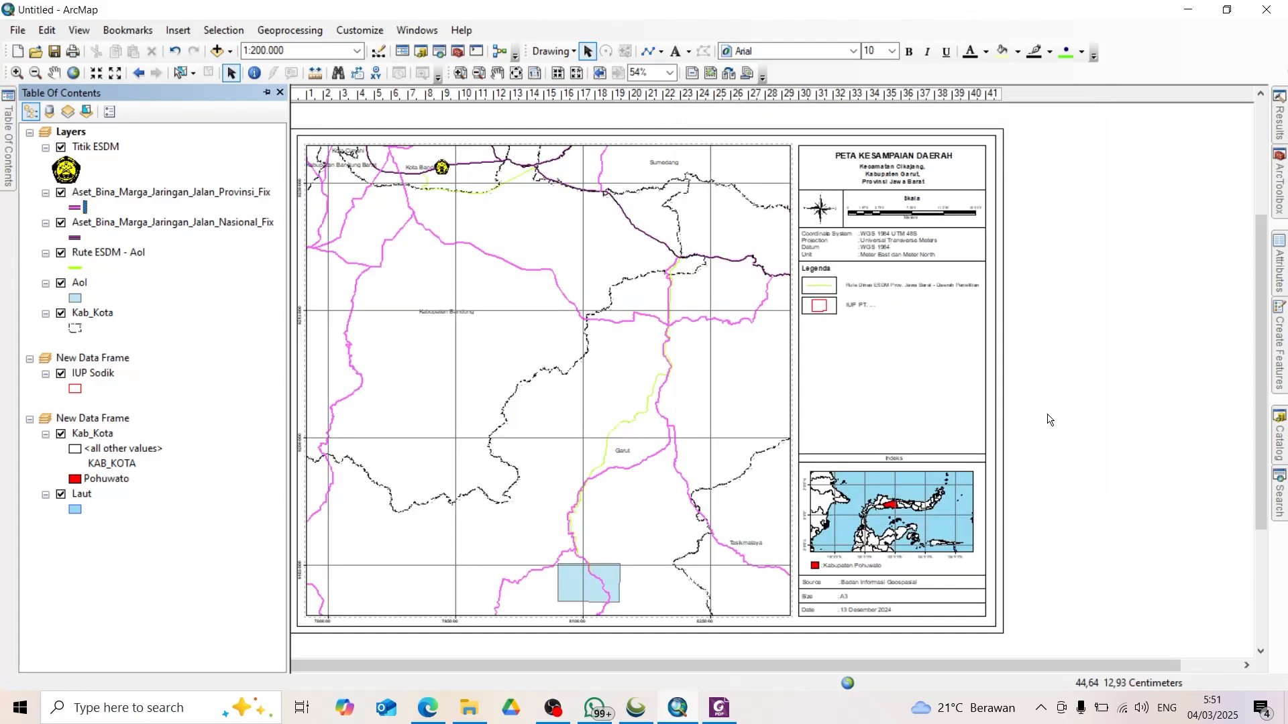
Step: Move the Rute ESDM - AoI and AoI layers above the two road layers, placing AoI directly under Titik ESDM
{"action": "left_click_drag", "start_coordinate": [105, 252], "coordinate": [96, 189]}
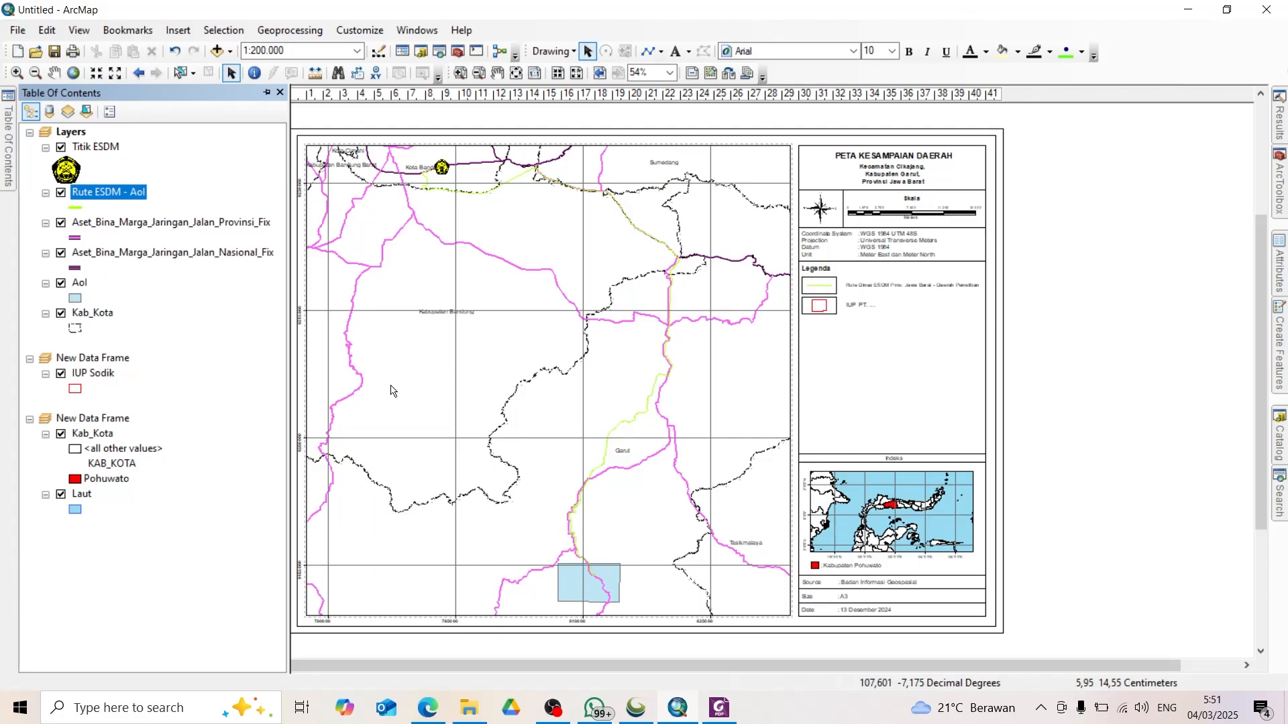
{"action": "left_click", "coordinate": [86, 284], "text": "ctrl"}
{"action": "left_click_drag", "start_coordinate": [88, 287], "coordinate": [91, 182]}
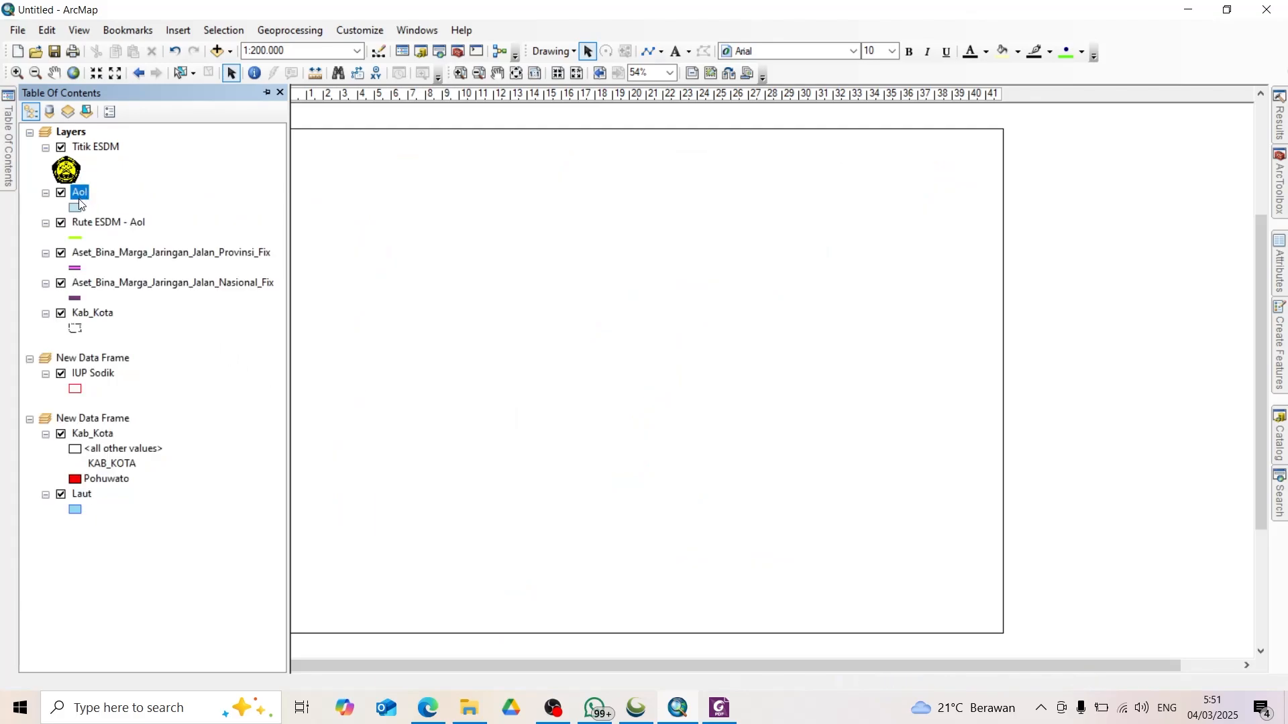
Step: Restyle the AoI polygon with no fill color and a red outline
{"action": "left_click", "coordinate": [75, 207]}
{"action": "left_click", "coordinate": [1065, 245]}
{"action": "left_click", "coordinate": [1129, 268]}
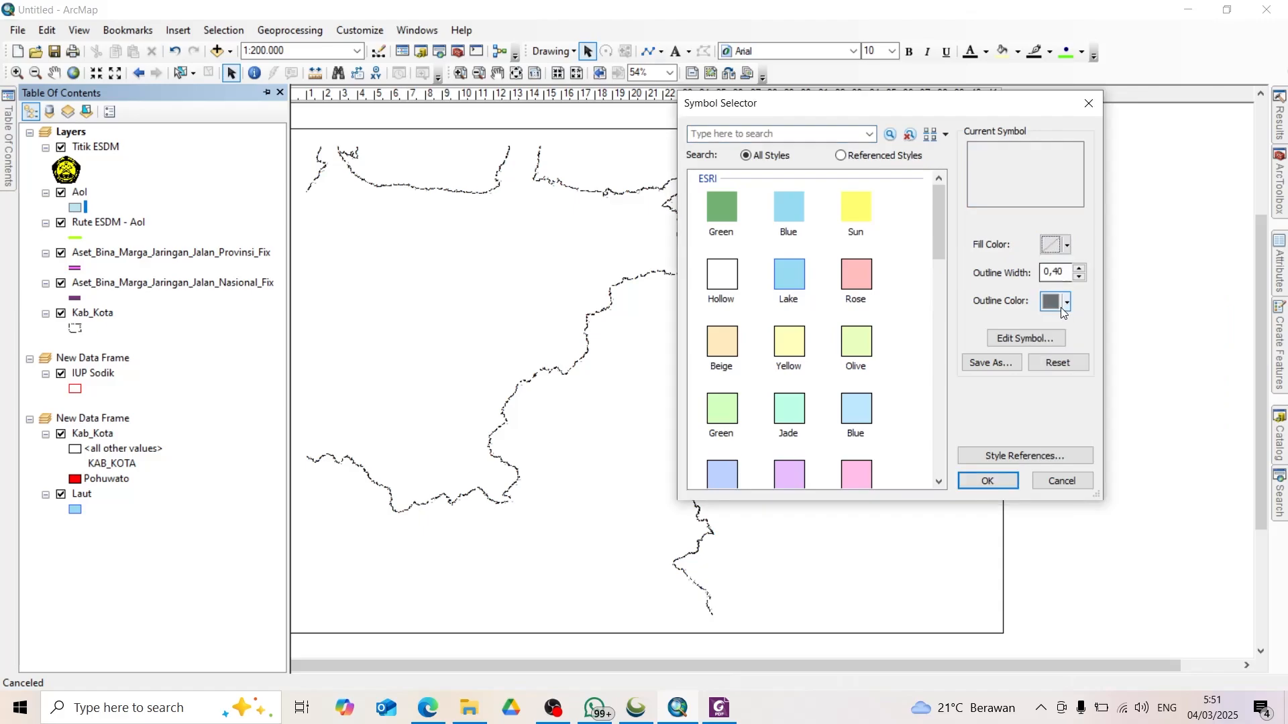
{"action": "left_click", "coordinate": [1066, 301]}
{"action": "left_click", "coordinate": [1063, 388]}
{"action": "left_click", "coordinate": [989, 481]}
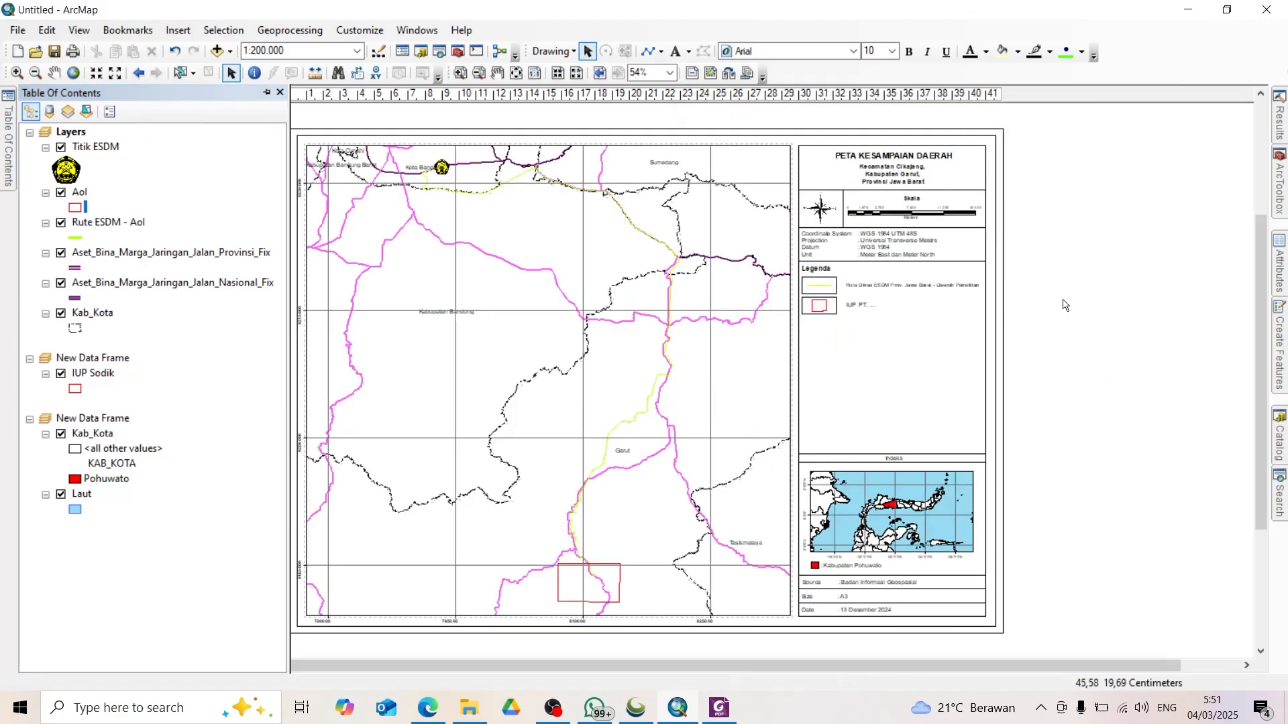
Step: Place a vertical guide at the legend boxes' left edge, about 30.2 cm, and move the IUP PT. ... legend entry down
{"action": "scroll", "coordinate": [1114, 216], "scroll_direction": "down", "scroll_amount": 5}
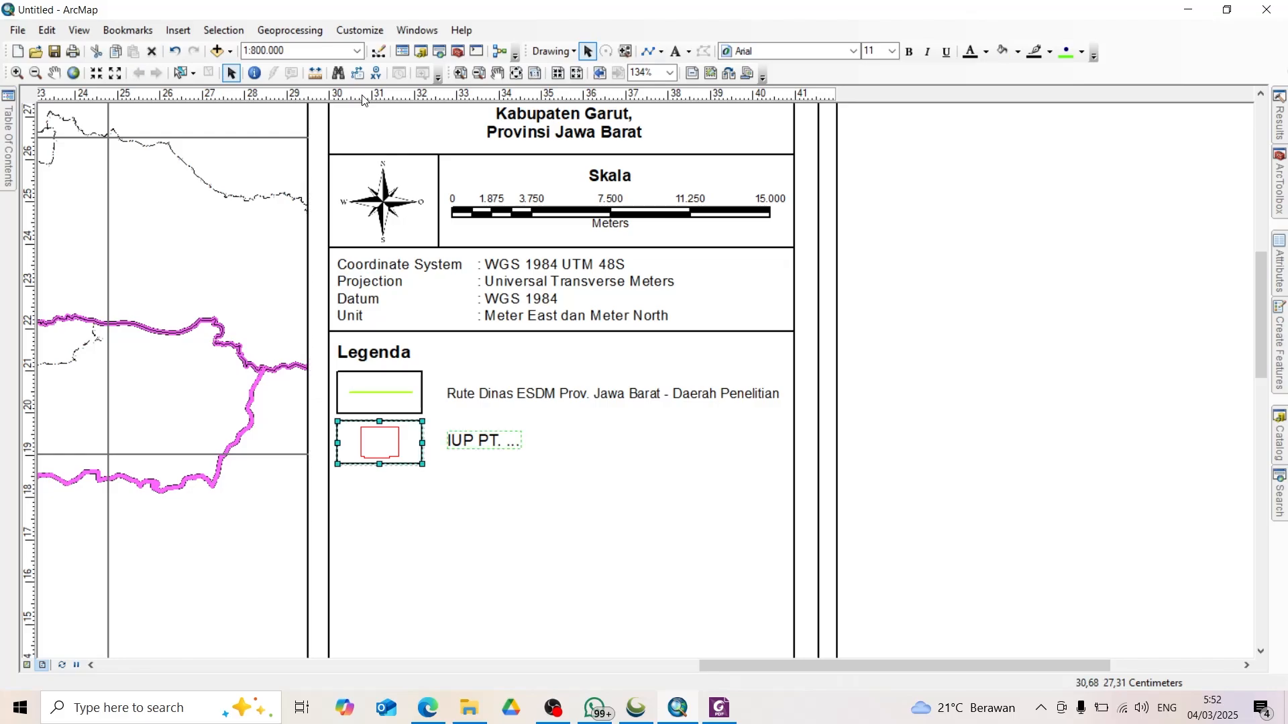
{"action": "left_click", "coordinate": [364, 94]}
{"action": "mouse_move", "coordinate": [364, 95]}
{"action": "left_mouse_down"}
{"action": "mouse_move", "coordinate": [375, 95]}
{"action": "mouse_move", "coordinate": [338, 94]}
{"action": "left_mouse_up"}
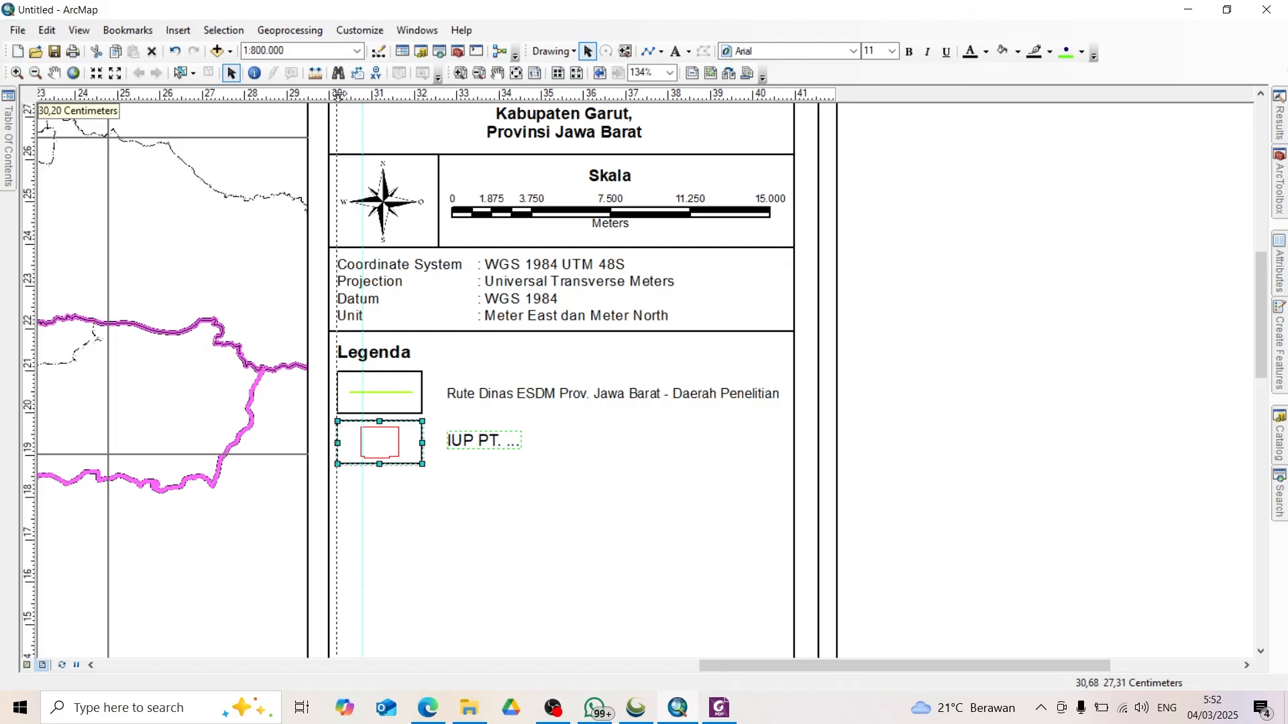
{"action": "left_click_drag", "start_coordinate": [339, 94], "coordinate": [337, 95]}
{"action": "left_click_drag", "start_coordinate": [511, 436], "coordinate": [511, 582]}
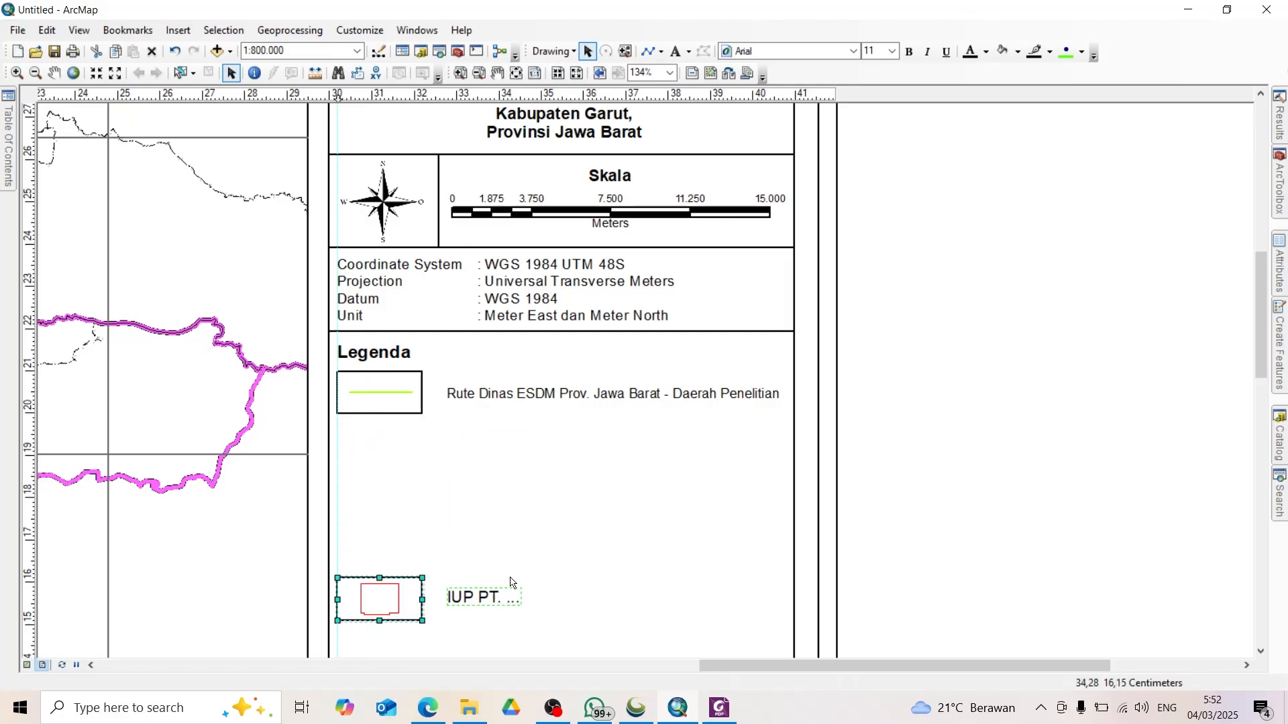
{"action": "left_click", "coordinate": [520, 430]}
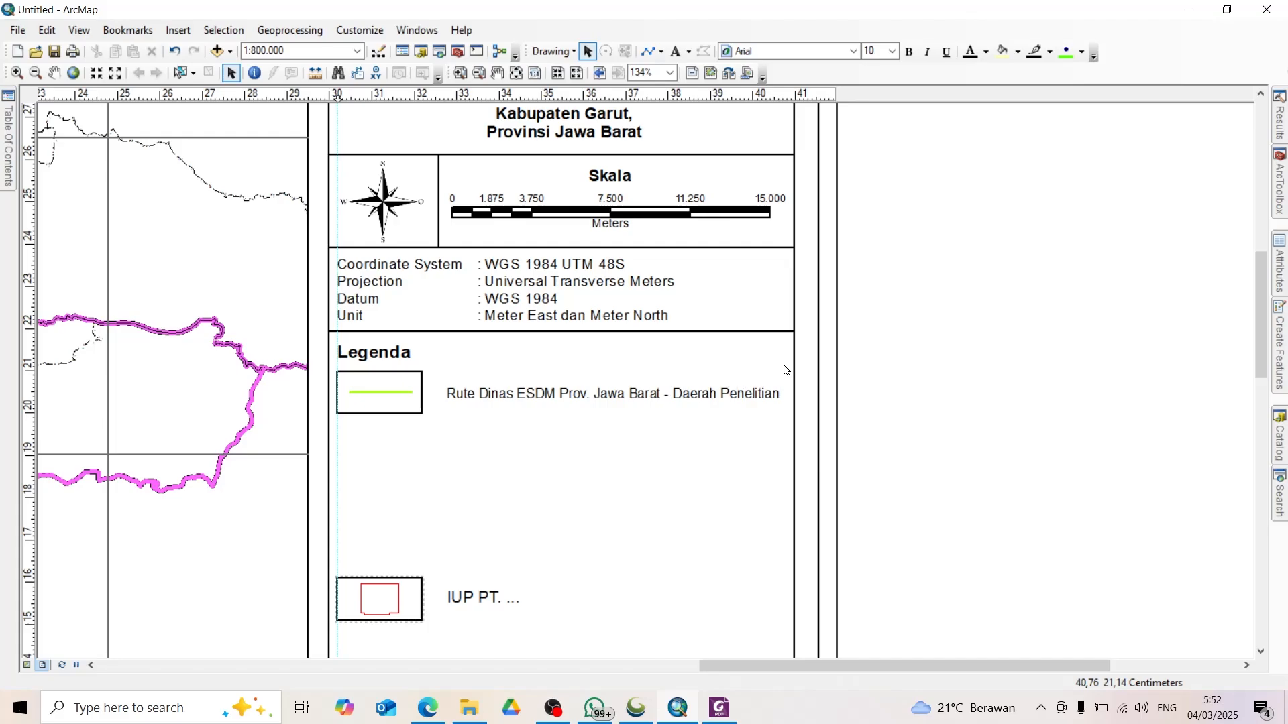
Step: Duplicate the route legend entry with its box, line and label, and align the copy beneath the original using a horizontal guide
{"action": "left_click_drag", "start_coordinate": [784, 365], "coordinate": [389, 443]}
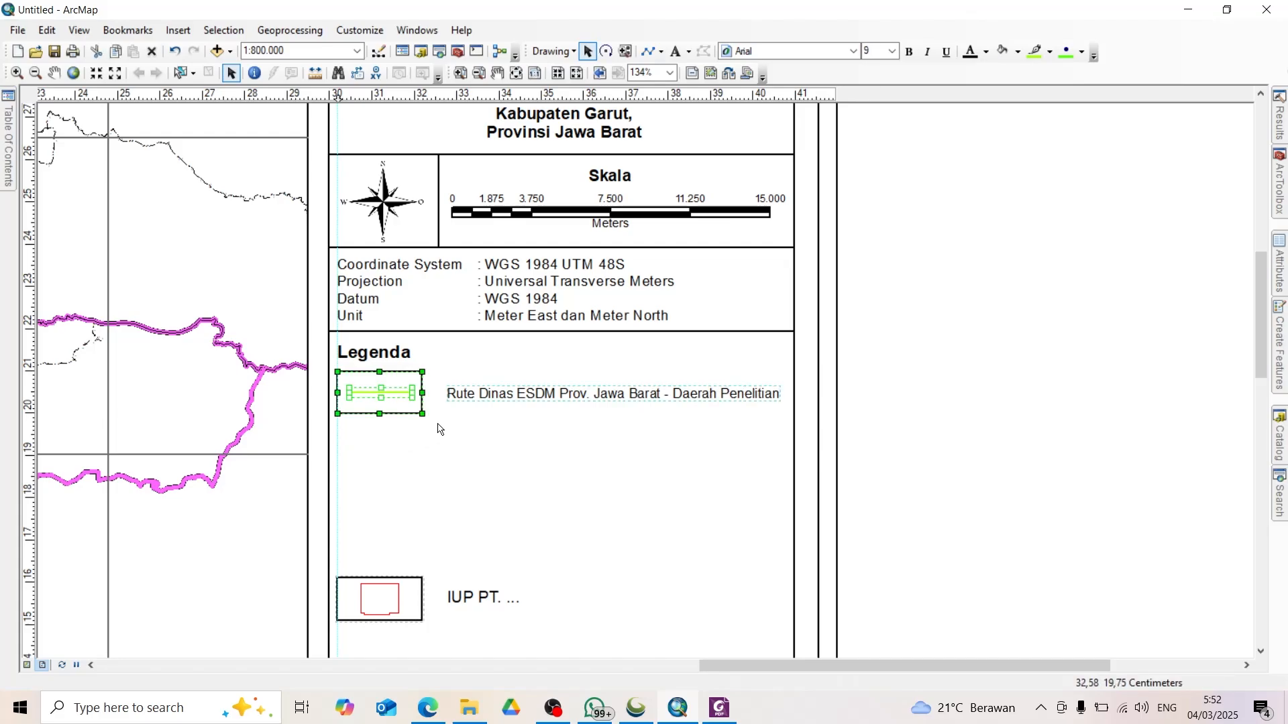
{"action": "key", "text": "ctrl+c"}
{"action": "key", "text": "ctrl+v"}
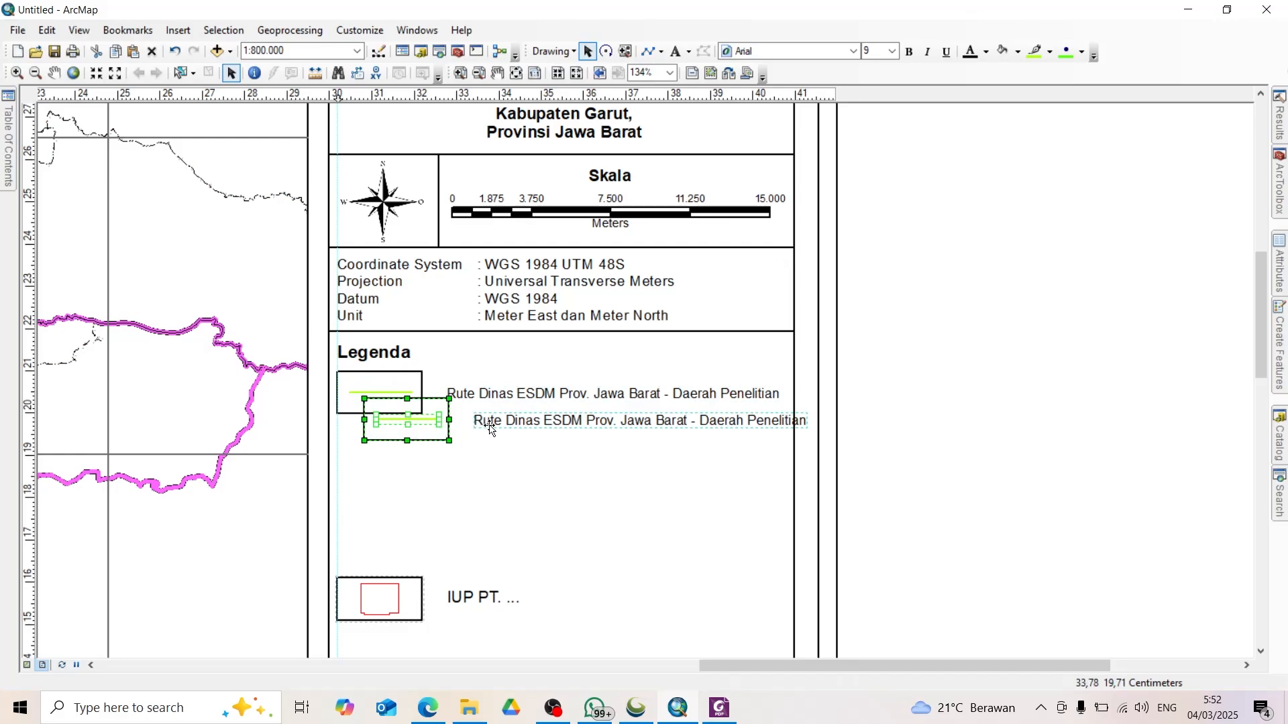
{"action": "left_click_drag", "start_coordinate": [490, 424], "coordinate": [468, 462]}
{"action": "left_click", "coordinate": [33, 408]}
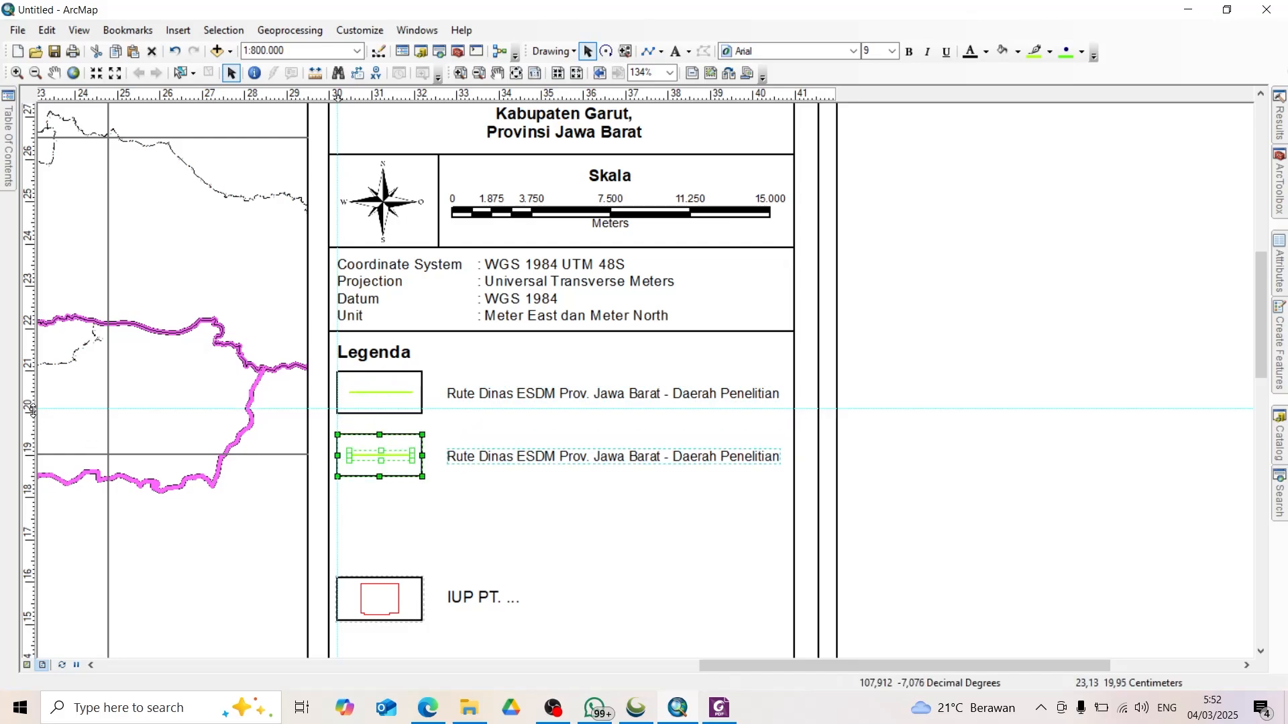
{"action": "left_click_drag", "start_coordinate": [33, 408], "coordinate": [31, 421]}
{"action": "mouse_move", "coordinate": [447, 455]}
{"action": "left_mouse_down"}
{"action": "mouse_move", "coordinate": [463, 448]}
{"action": "mouse_move", "coordinate": [437, 468]}
{"action": "left_mouse_up"}
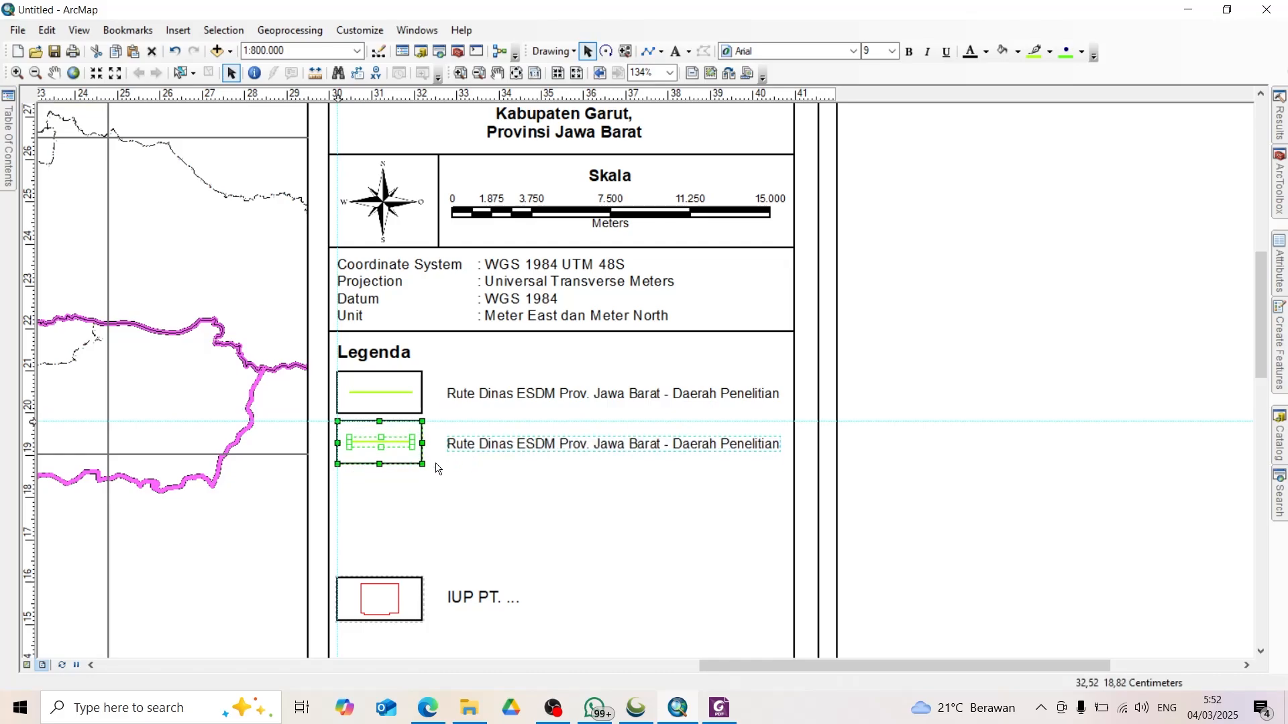
Step: Shift the horizontal guide below the second legend row and paste another copy of the route entry as an aligned third row
{"action": "key", "text": "ctrl+v"}
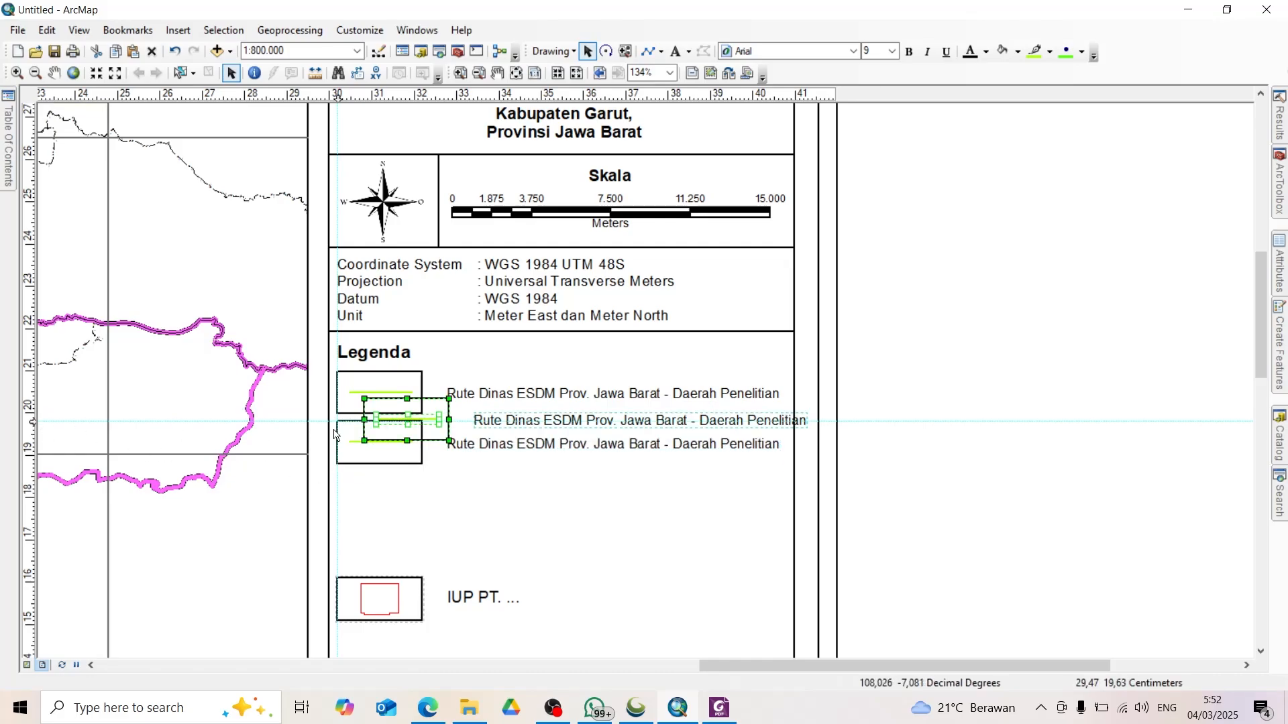
{"action": "left_click_drag", "start_coordinate": [488, 422], "coordinate": [448, 499]}
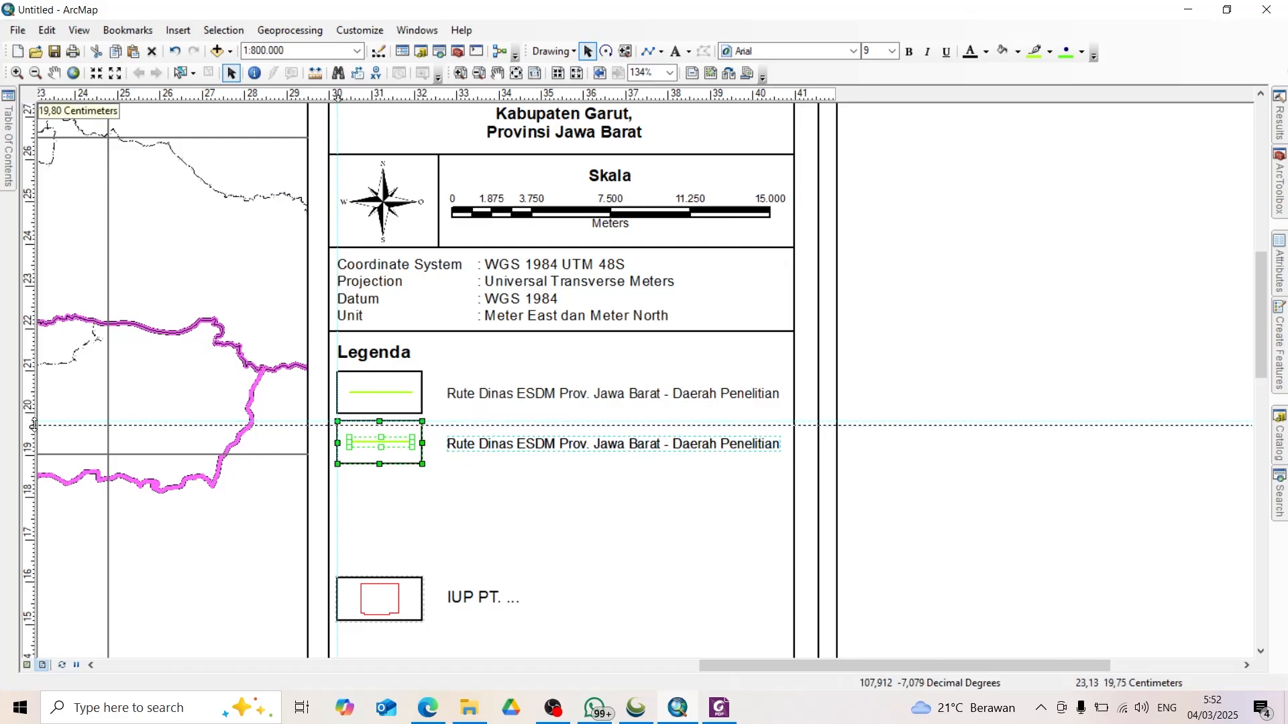
{"action": "left_click_drag", "start_coordinate": [33, 425], "coordinate": [32, 473]}
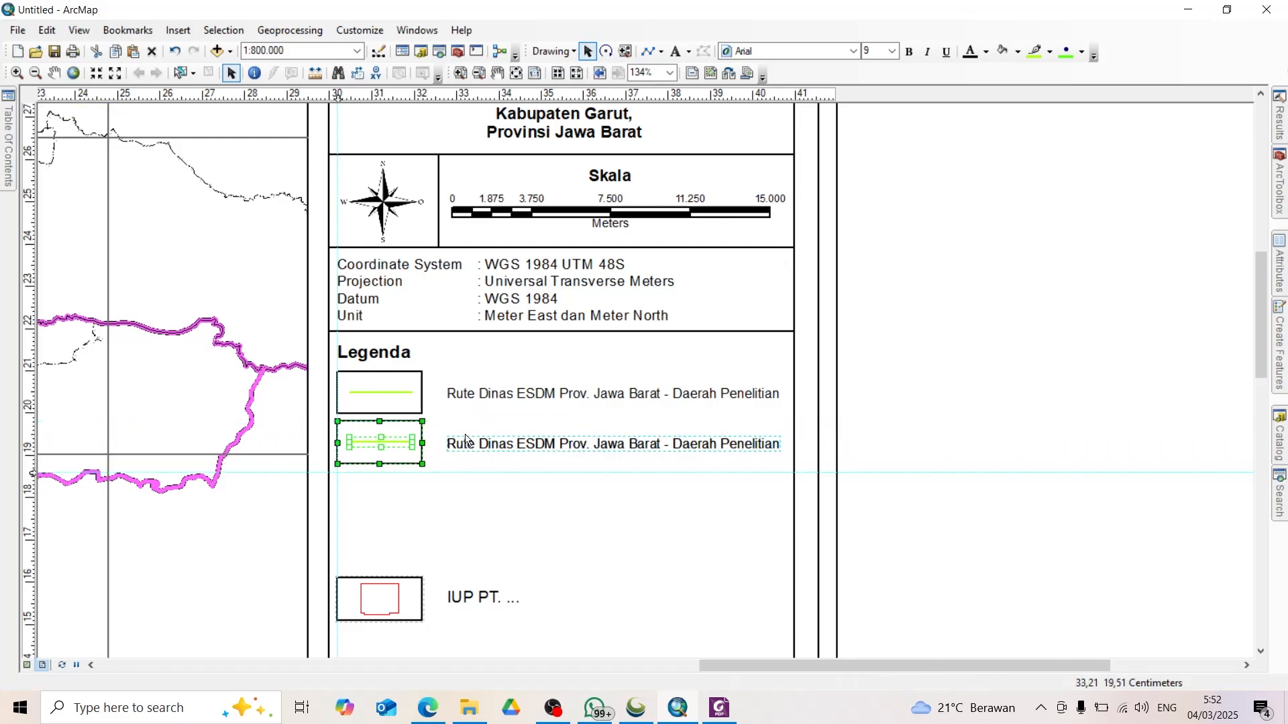
{"action": "left_click", "coordinate": [465, 440]}
{"action": "left_click", "coordinate": [441, 448]}
{"action": "left_click", "coordinate": [970, 476]}
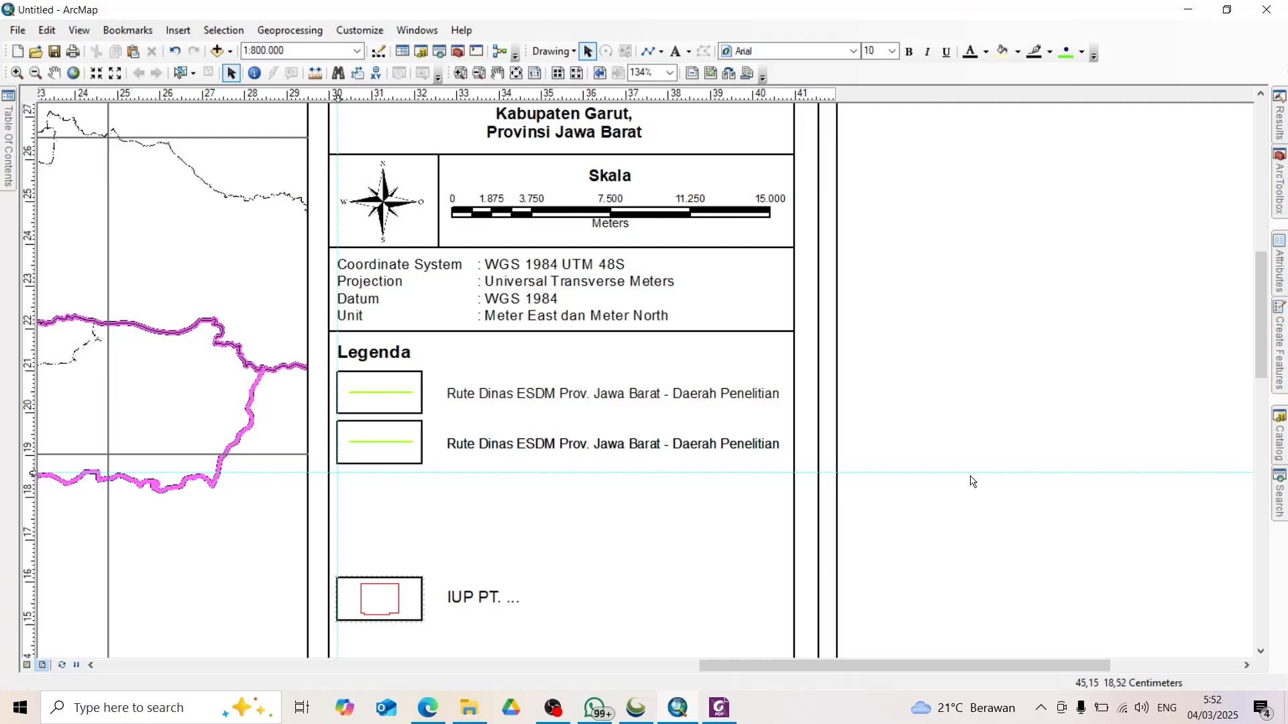
{"action": "key", "text": "ctrl+v"}
{"action": "left_click_drag", "start_coordinate": [545, 416], "coordinate": [489, 523]}
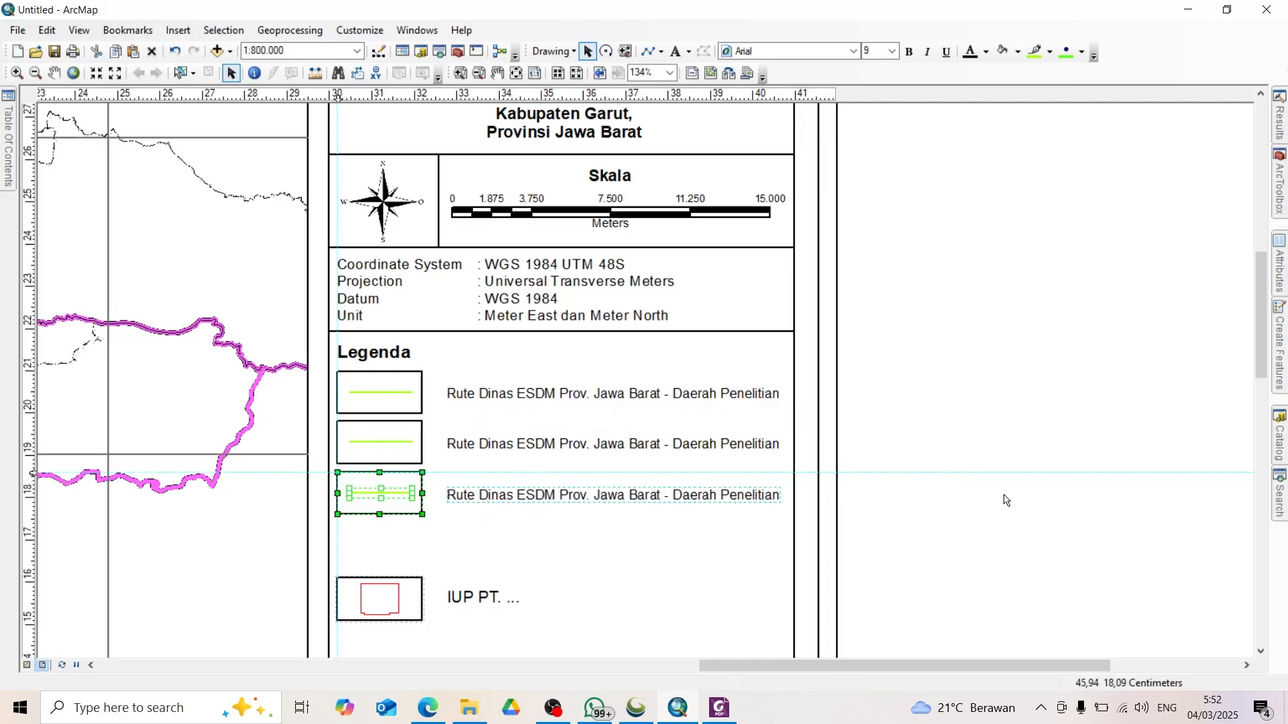
{"action": "left_click", "coordinate": [1006, 500]}
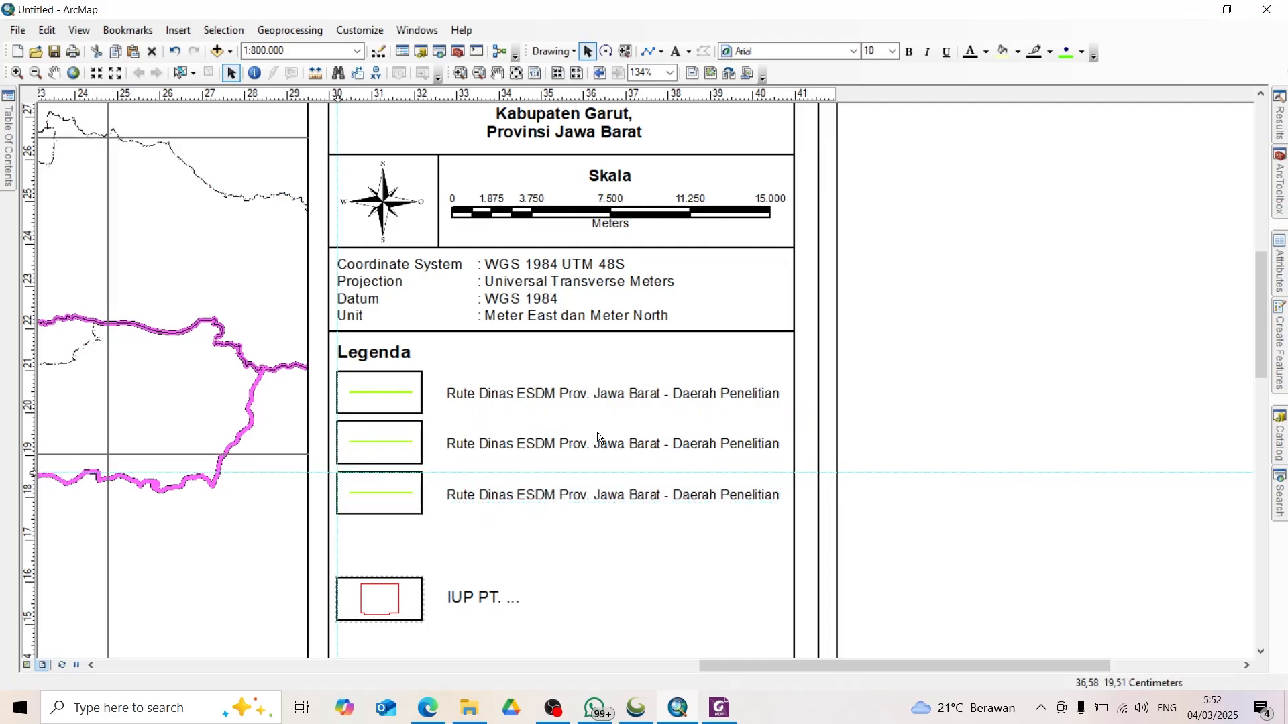
Step: Clear all horizontal and vertical layout guides
{"action": "right_click", "coordinate": [32, 464]}
{"action": "left_click", "coordinate": [82, 536]}
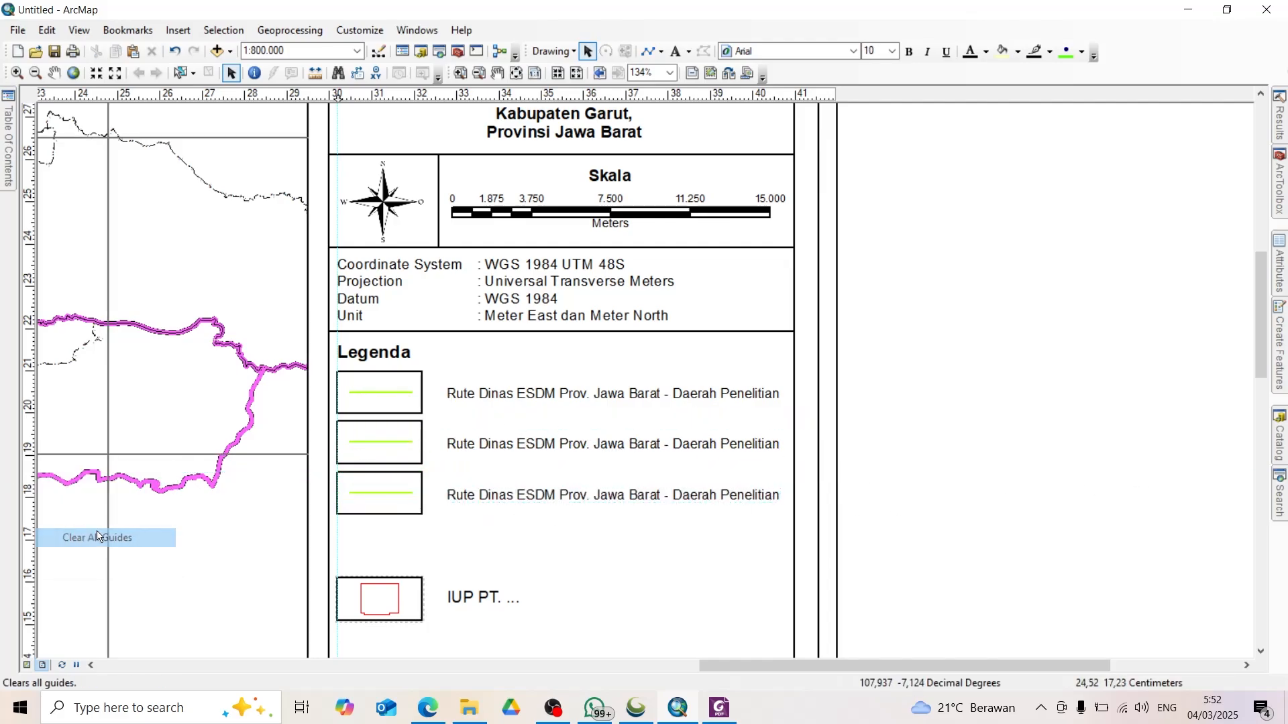
{"action": "right_click", "coordinate": [416, 99]}
{"action": "left_click", "coordinate": [461, 164]}
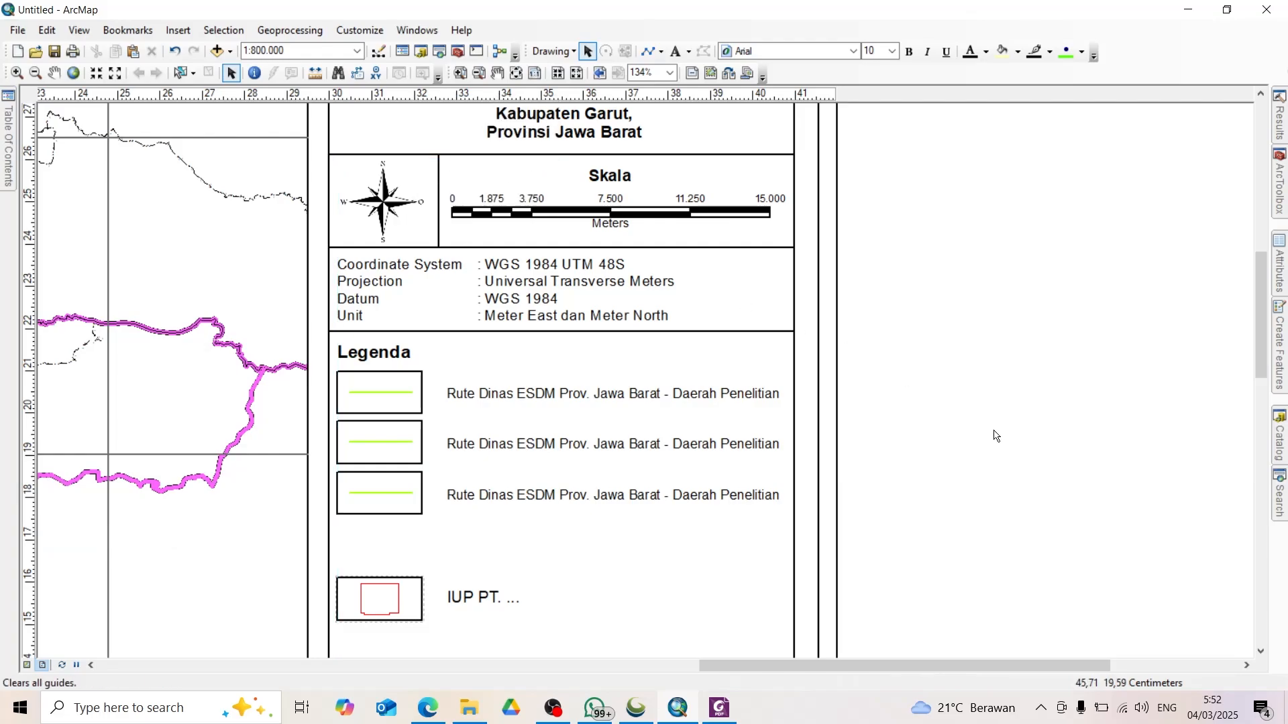
Step: Relabel the second legend row "Jalan Arteri (Jalan Nasional)" and the third row "Jalan Kolektor (Jalan Provinsi)"
{"action": "double_click", "coordinate": [494, 453]}
{"action": "type", "text": "Jalan Arteri (Jalan Nasional"}
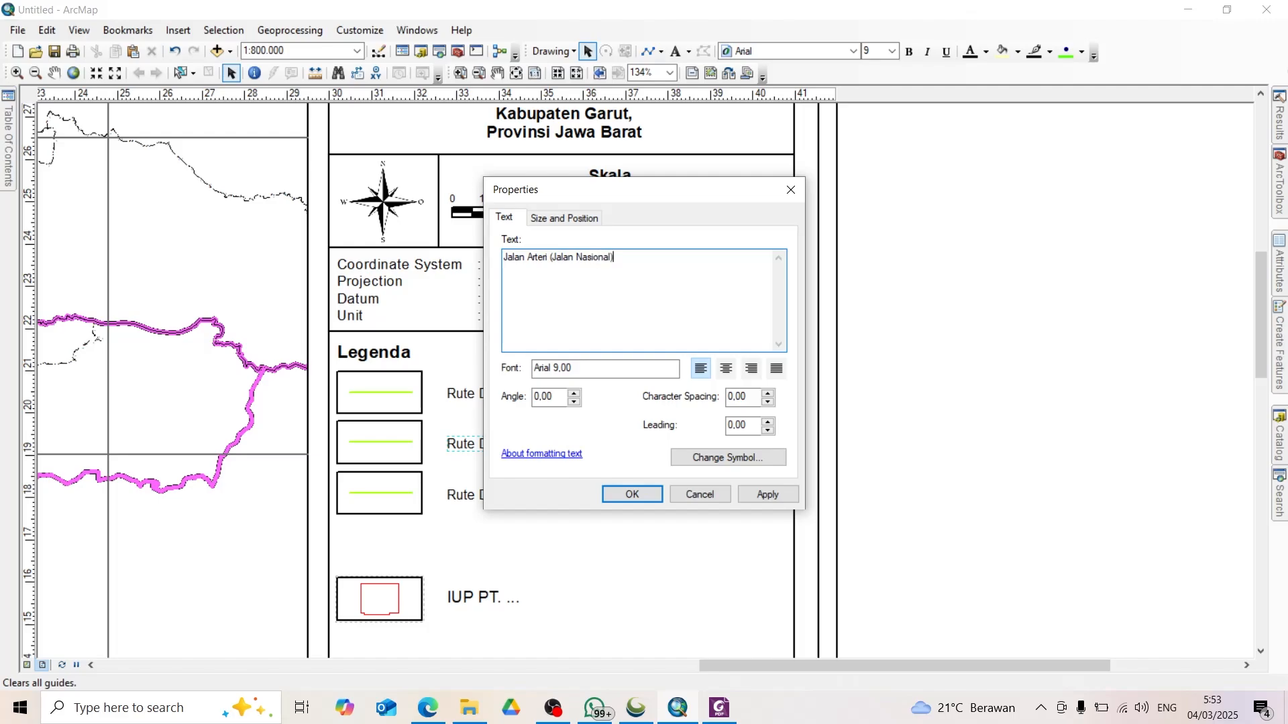
{"action": "left_click", "coordinate": [633, 495]}
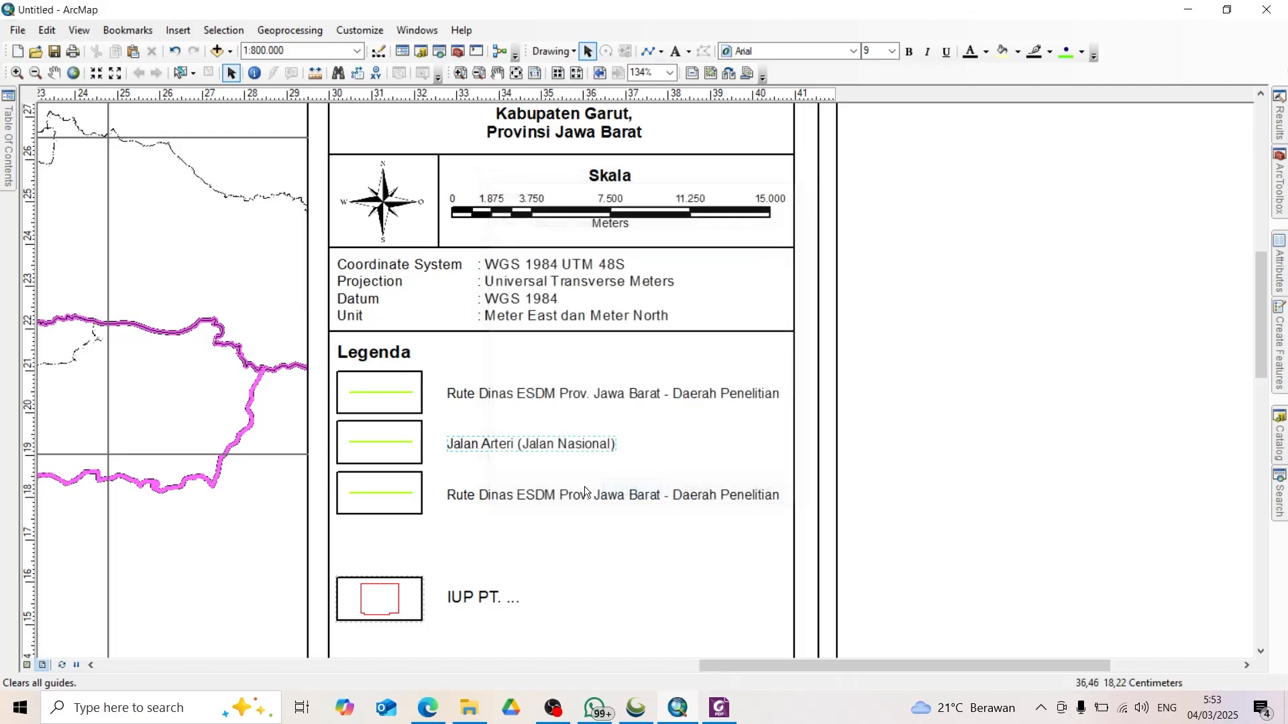
{"action": "double_click", "coordinate": [527, 497]}
{"action": "type", "text": "Jalanm"}
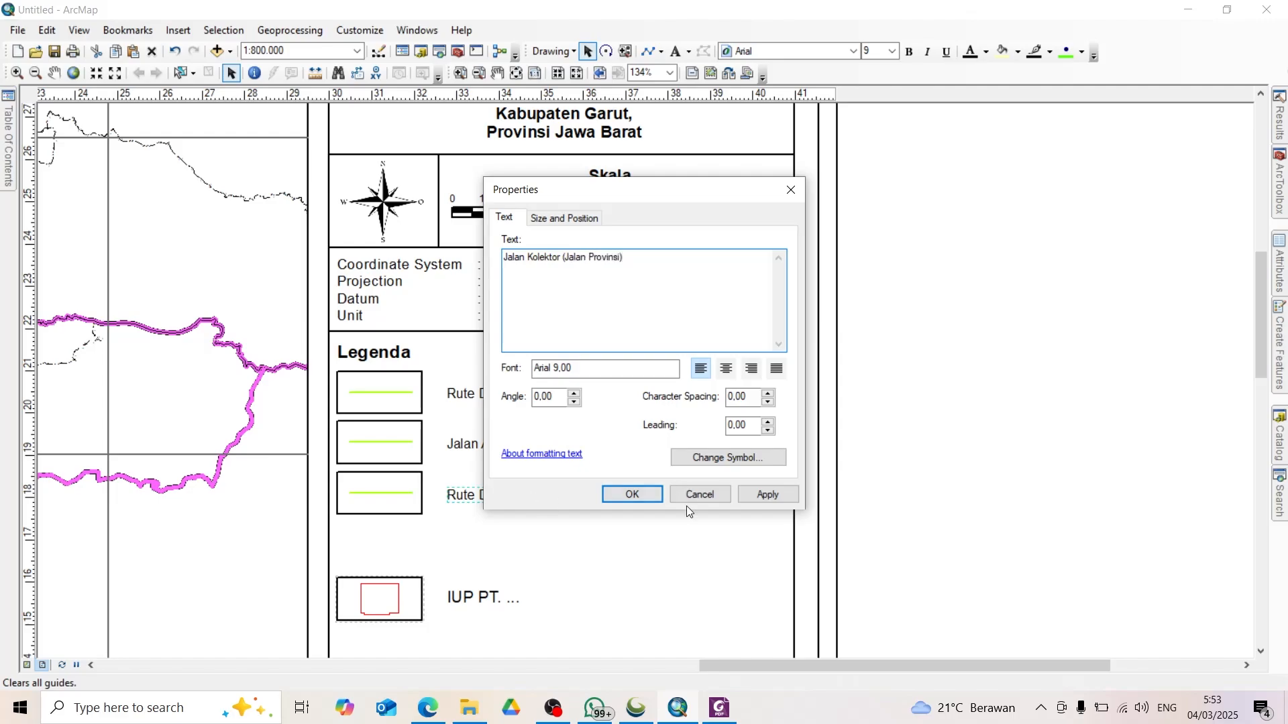
{"action": "left_click", "coordinate": [652, 499]}
Step: Restyle the Jalan Arteri legend line with the Expressway symbol in RGB color 255, 102, 255
{"action": "double_click", "coordinate": [396, 446]}
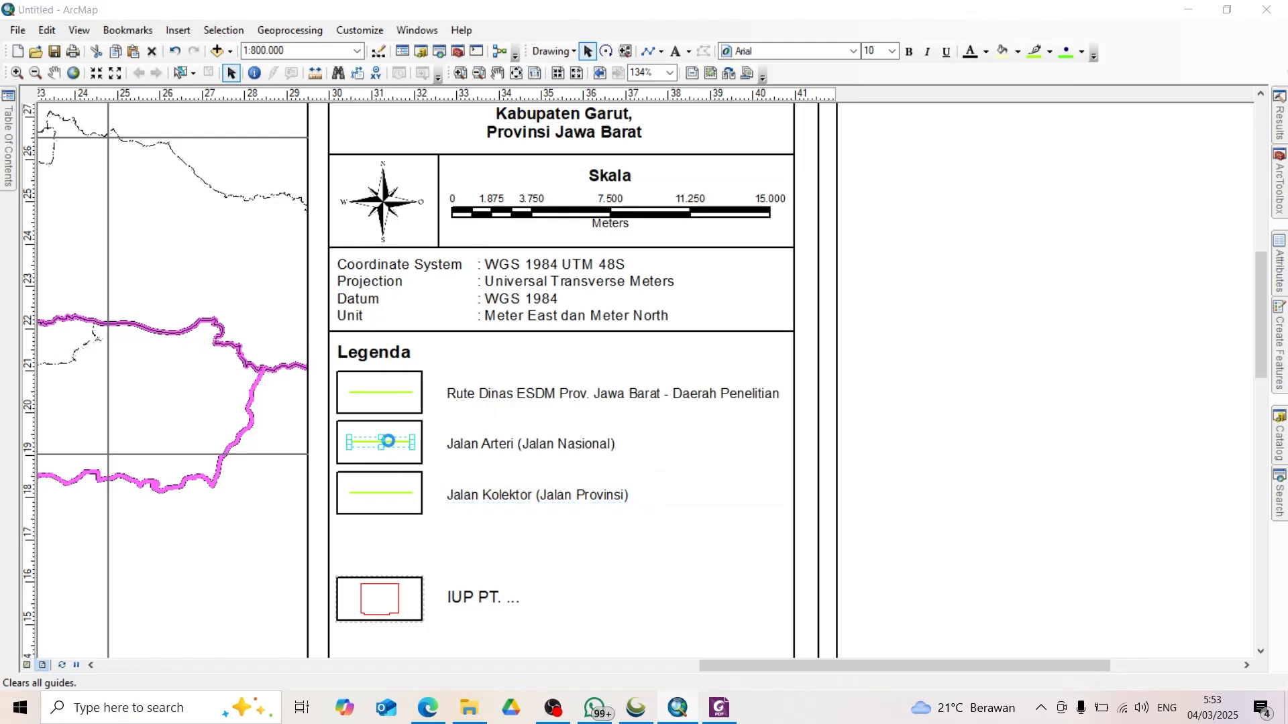
{"action": "left_click", "coordinate": [723, 366]}
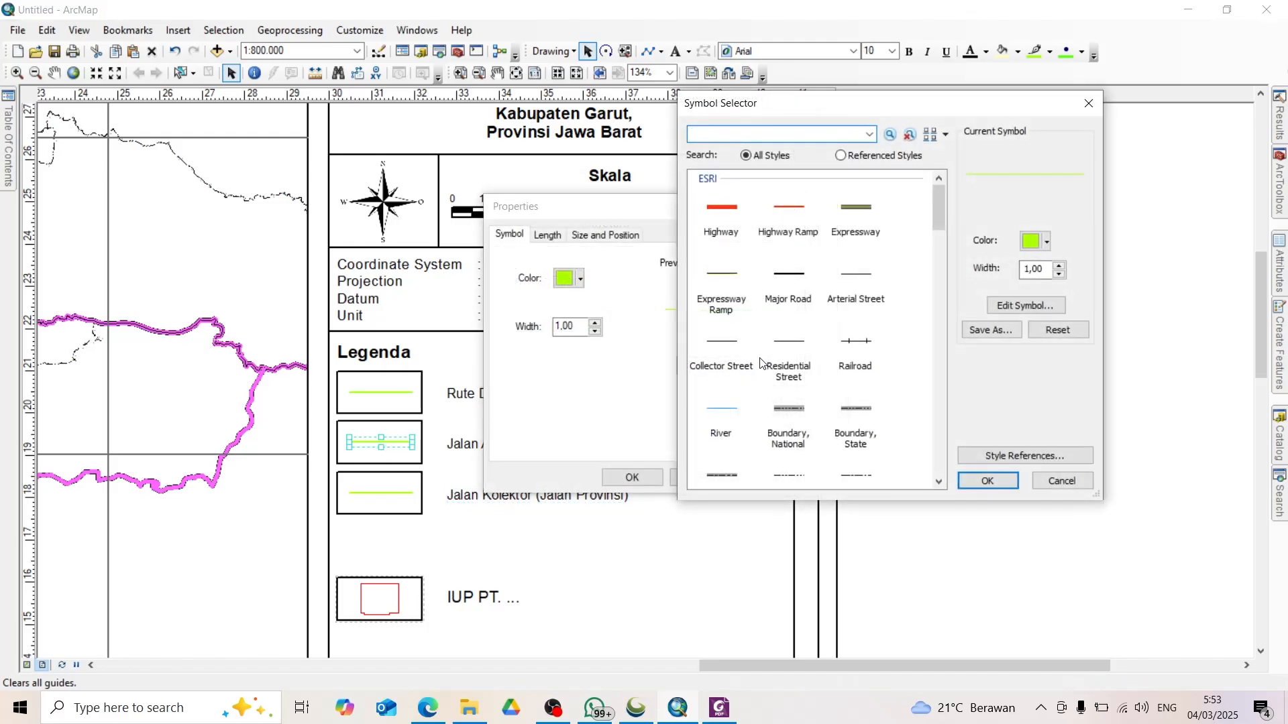
{"action": "left_click", "coordinate": [856, 214]}
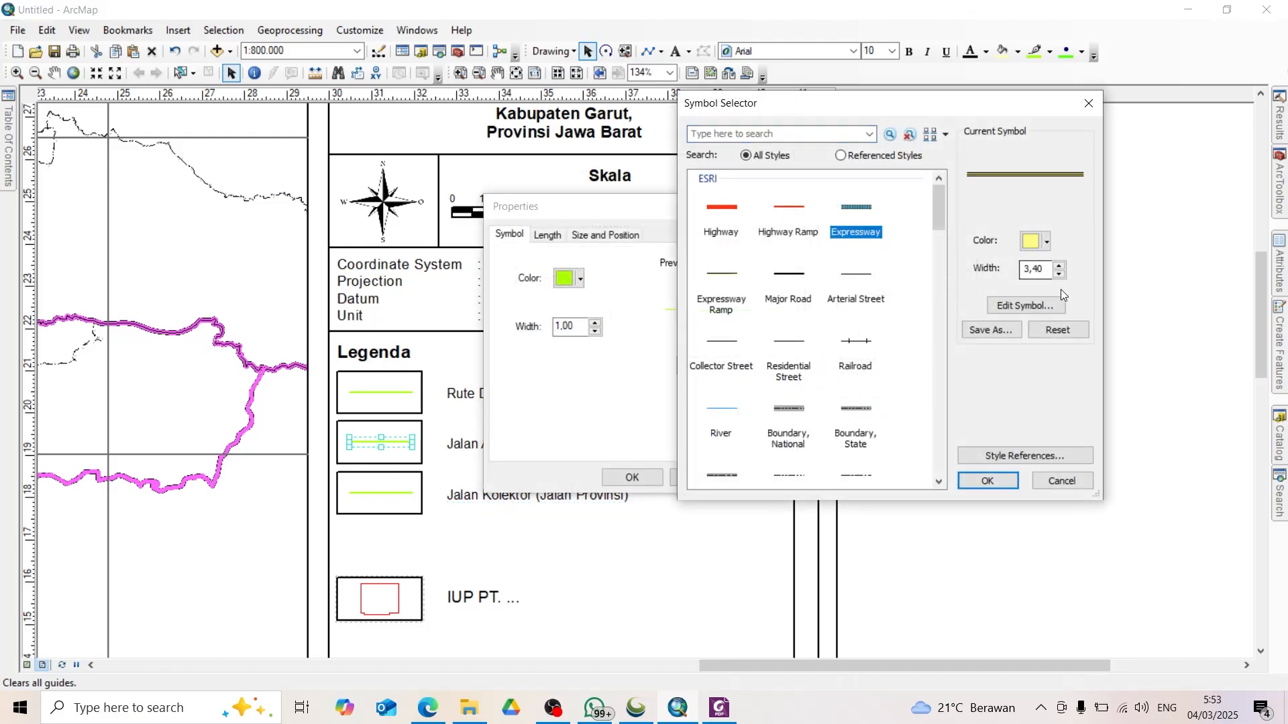
{"action": "left_click", "coordinate": [1041, 247]}
{"action": "left_click", "coordinate": [1066, 445]}
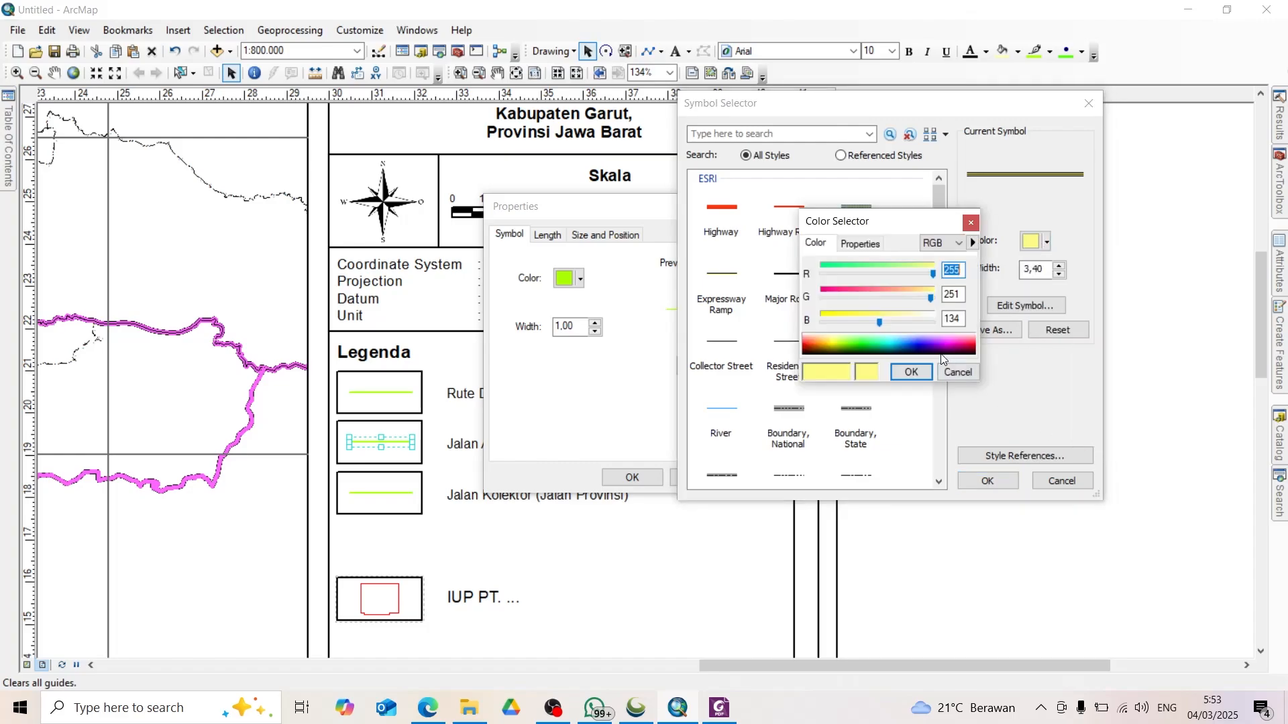
{"action": "key", "text": "Tab"}
{"action": "type", "text": "102"}
{"action": "double_click", "coordinate": [952, 319]}
{"action": "type", "text": "255"}
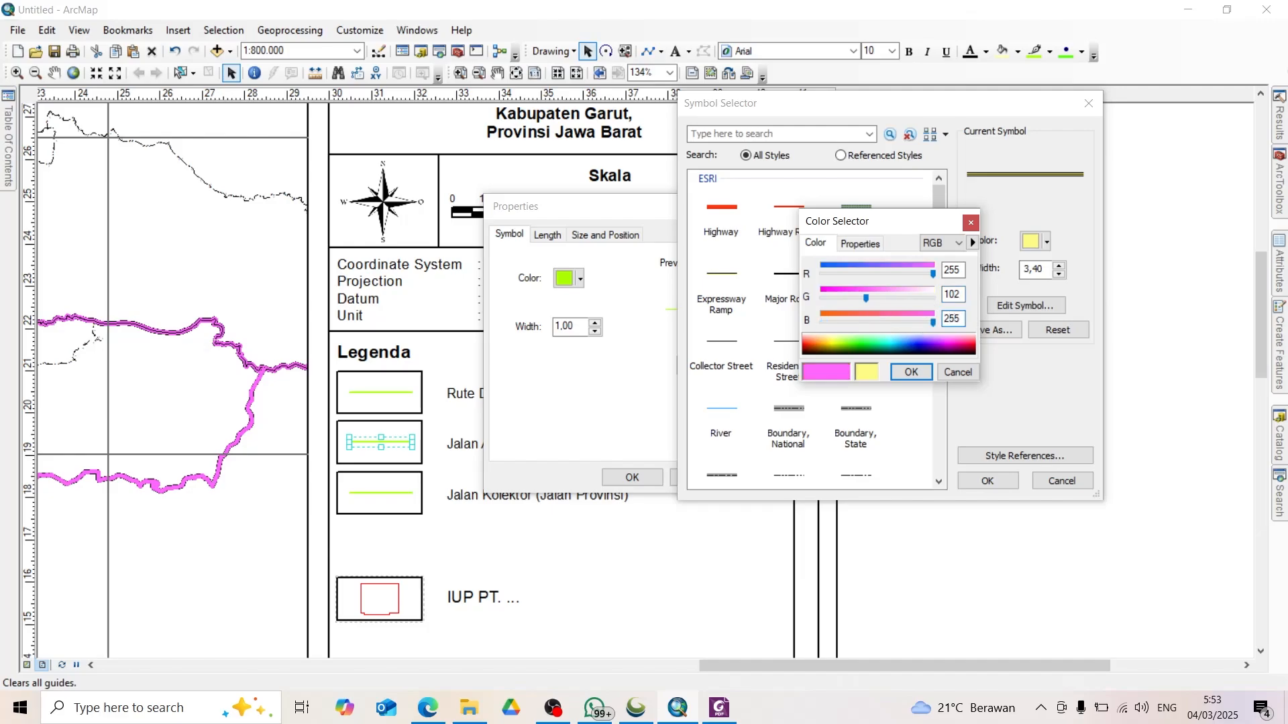
{"action": "left_click", "coordinate": [911, 371]}
{"action": "left_click", "coordinate": [987, 480]}
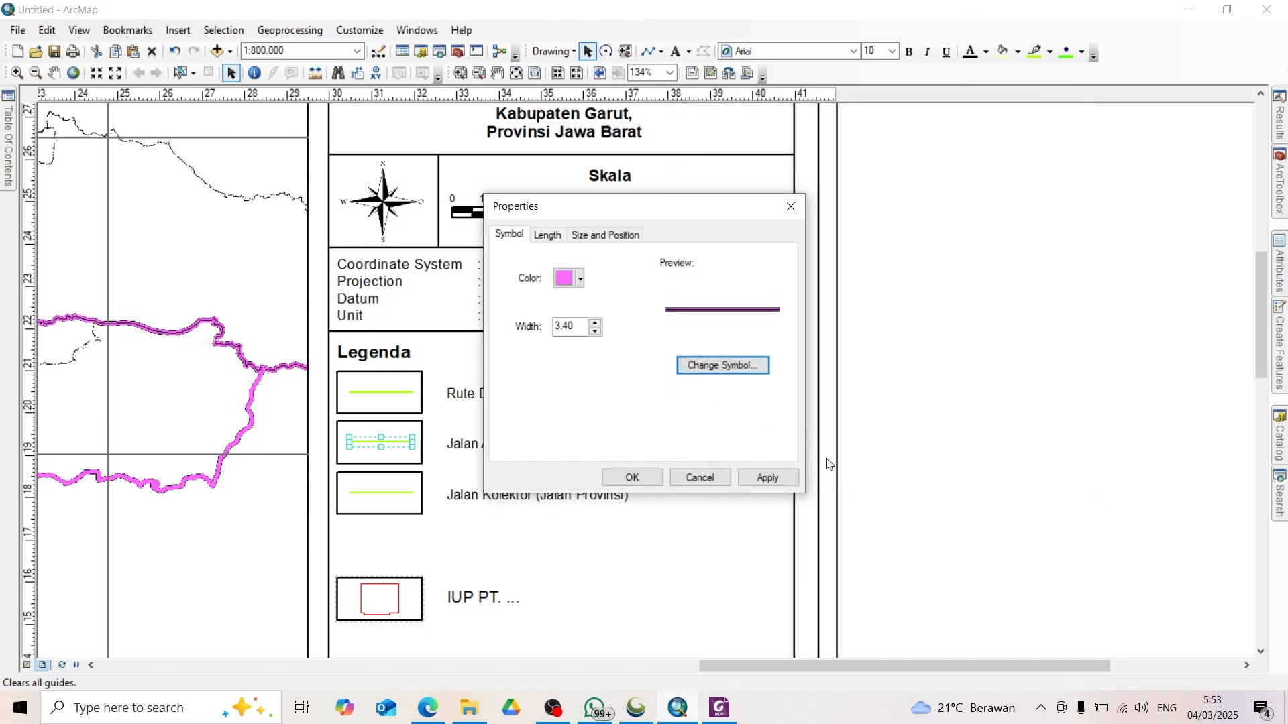
{"action": "left_click", "coordinate": [630, 481]}
Step: Restyle the Jalan Kolektor legend line with the Freeway symbol in RGB color 255, 102, 255
{"action": "double_click", "coordinate": [402, 494]}
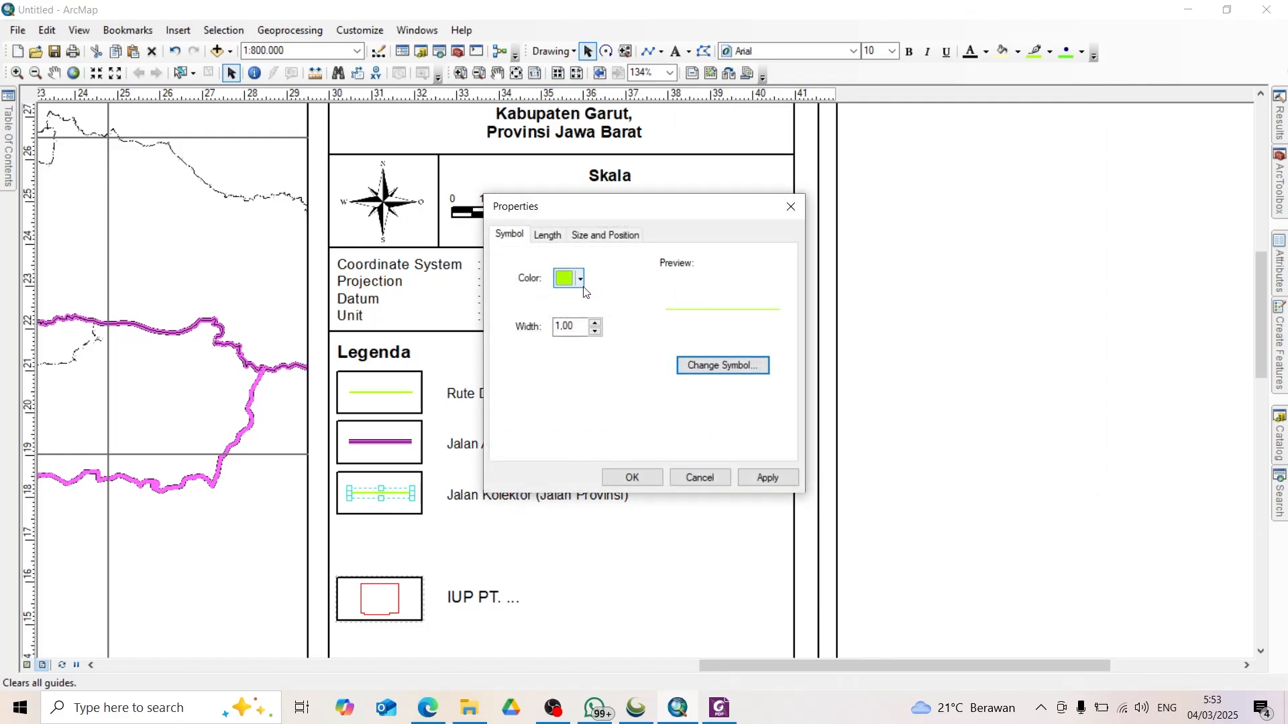
{"action": "left_click", "coordinate": [711, 365]}
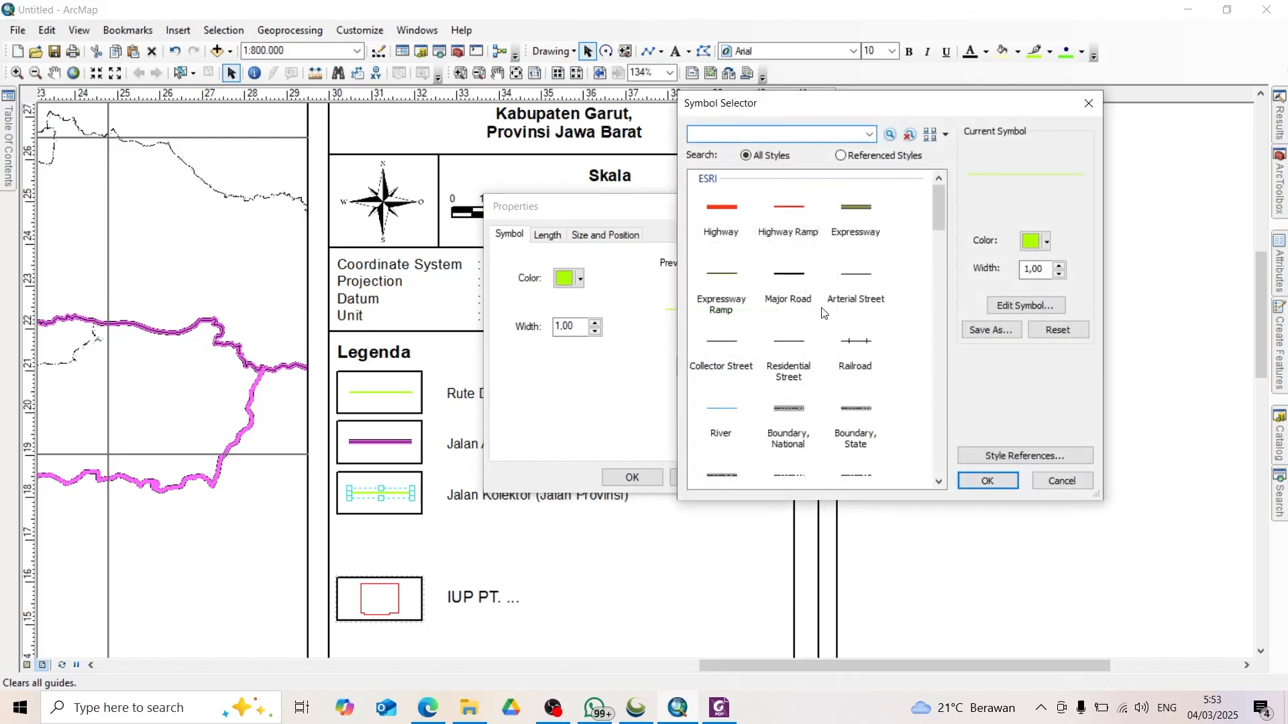
{"action": "scroll", "coordinate": [832, 289], "scroll_direction": "down", "scroll_amount": 1}
{"action": "left_click", "coordinate": [858, 439]}
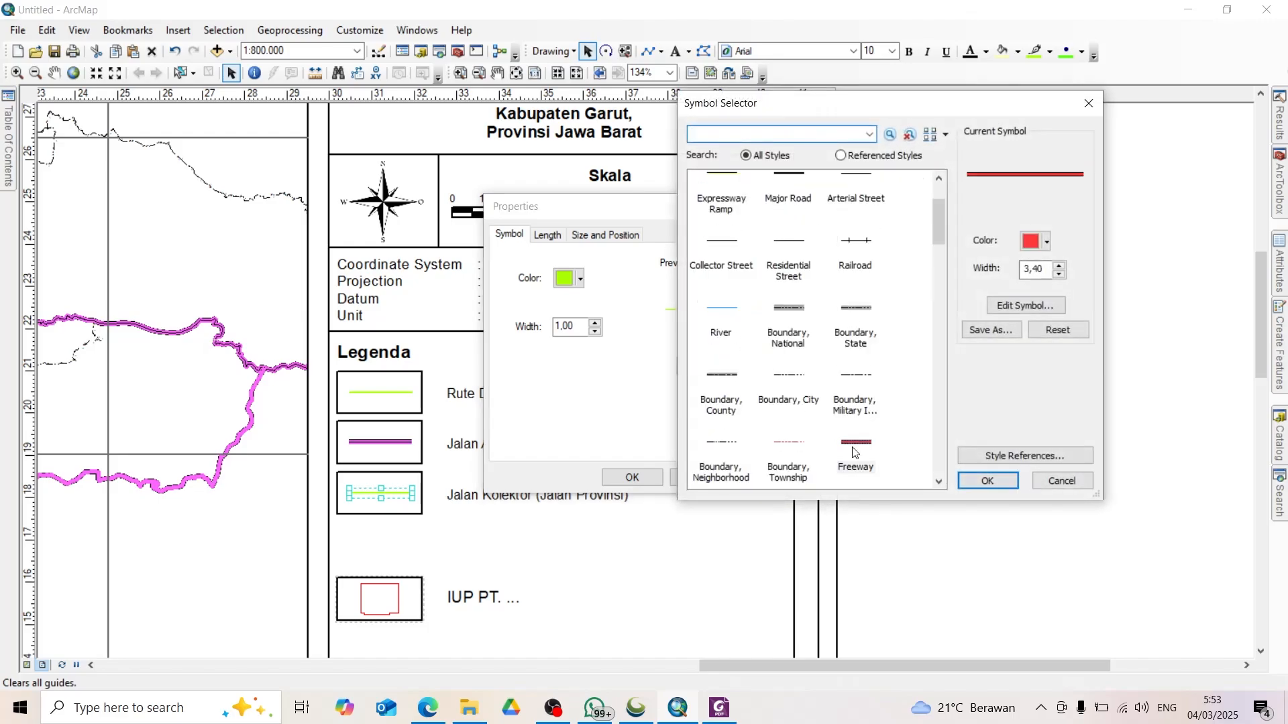
{"action": "left_click", "coordinate": [1033, 243]}
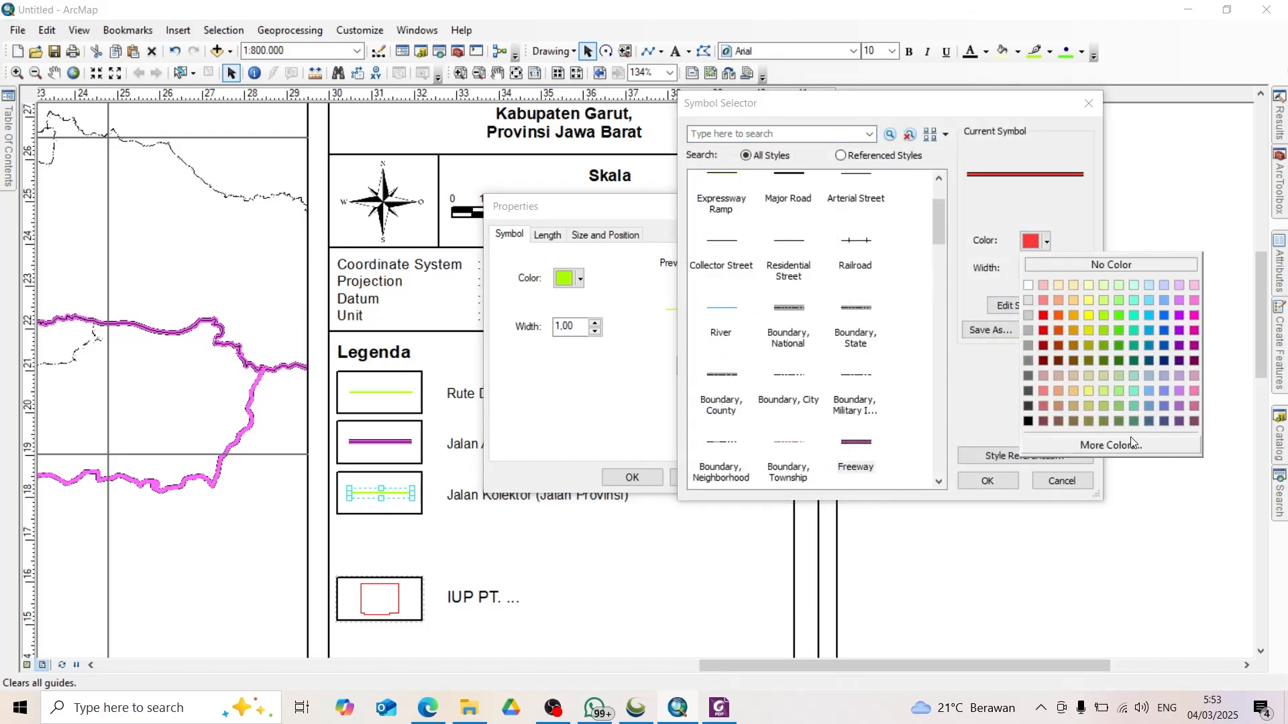
{"action": "left_click", "coordinate": [1110, 445]}
{"action": "double_click", "coordinate": [951, 295]}
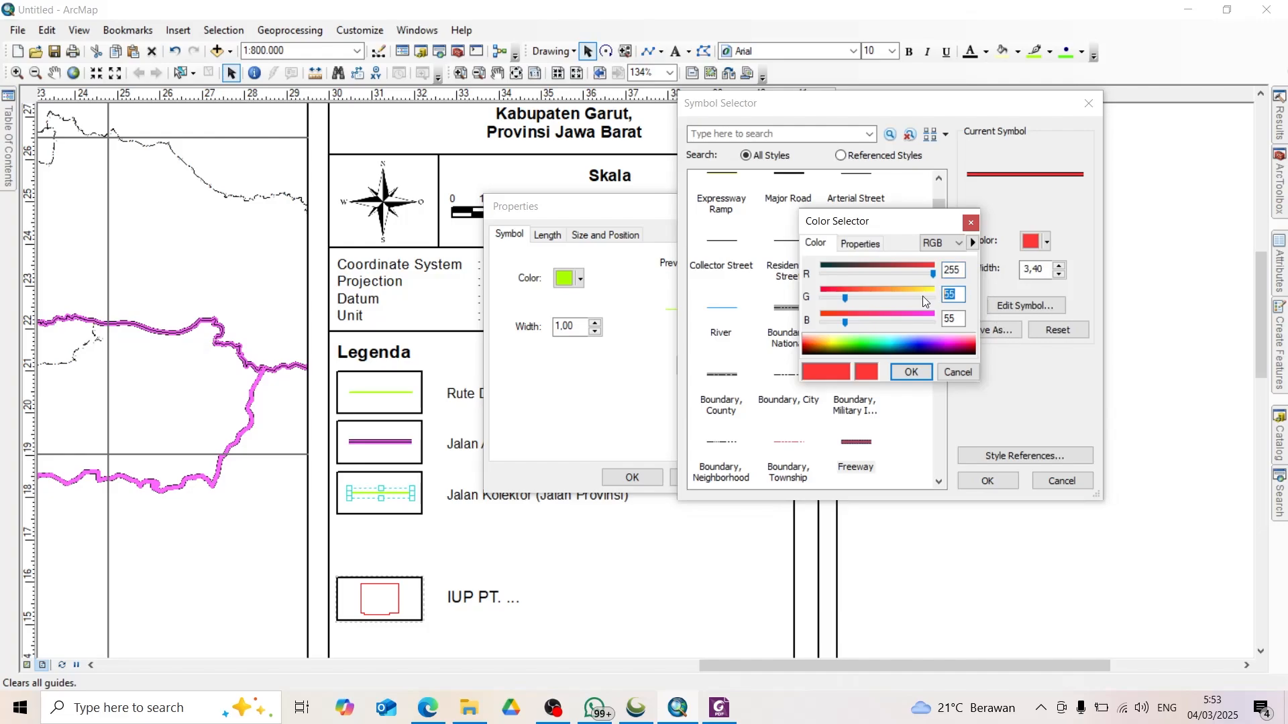
{"action": "type", "text": "102"}
{"action": "double_click", "coordinate": [951, 319]}
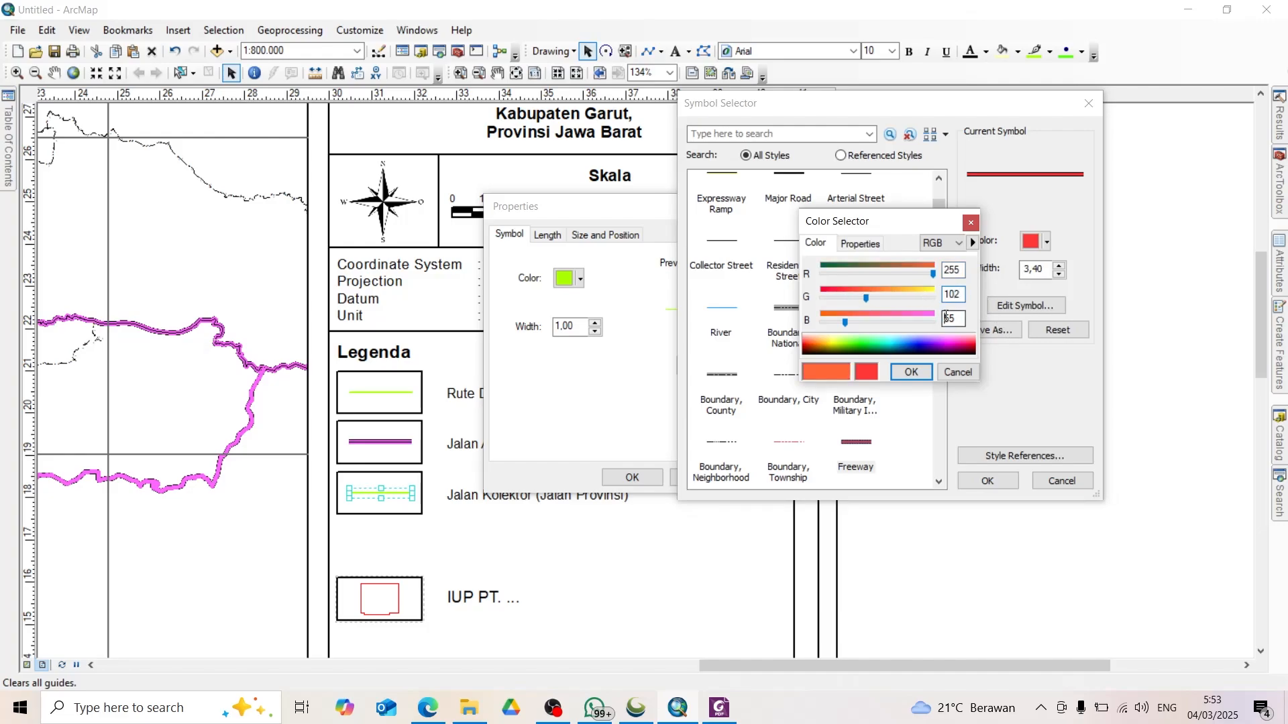
{"action": "type", "text": "255"}
{"action": "left_click", "coordinate": [911, 372]}
{"action": "left_click", "coordinate": [1000, 481]}
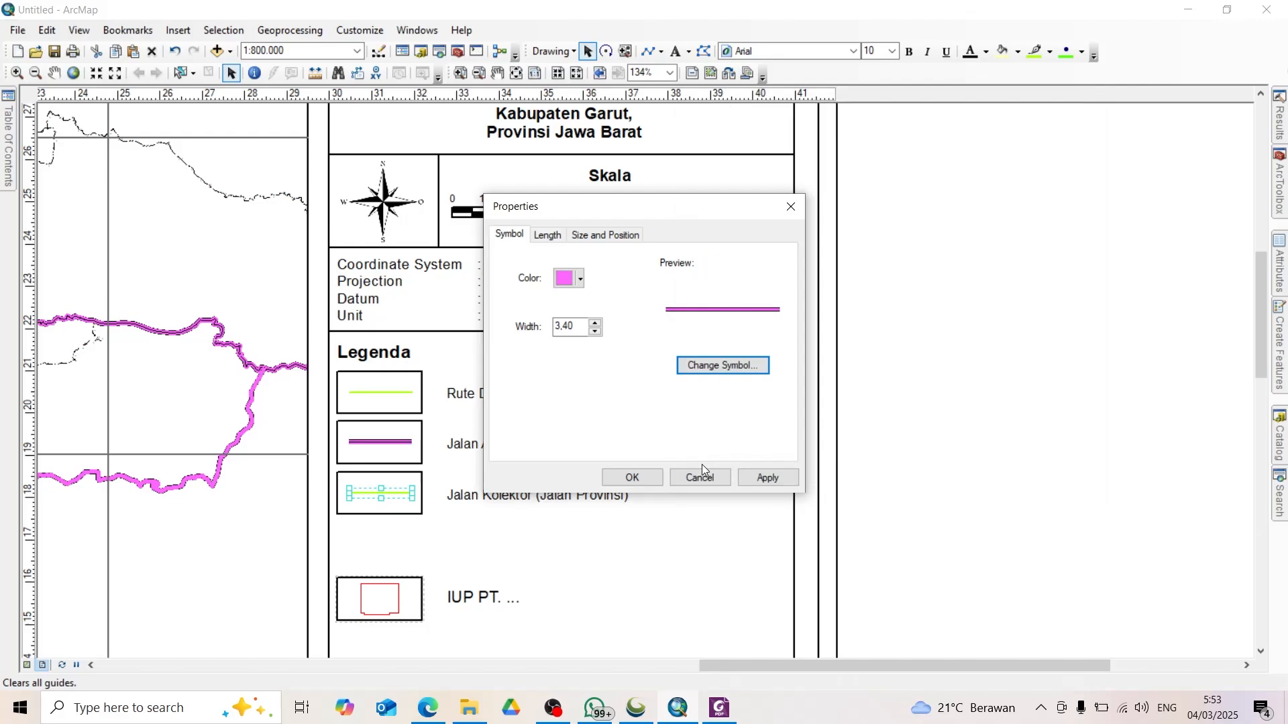
{"action": "left_click", "coordinate": [631, 477]}
{"action": "left_click", "coordinate": [706, 549]}
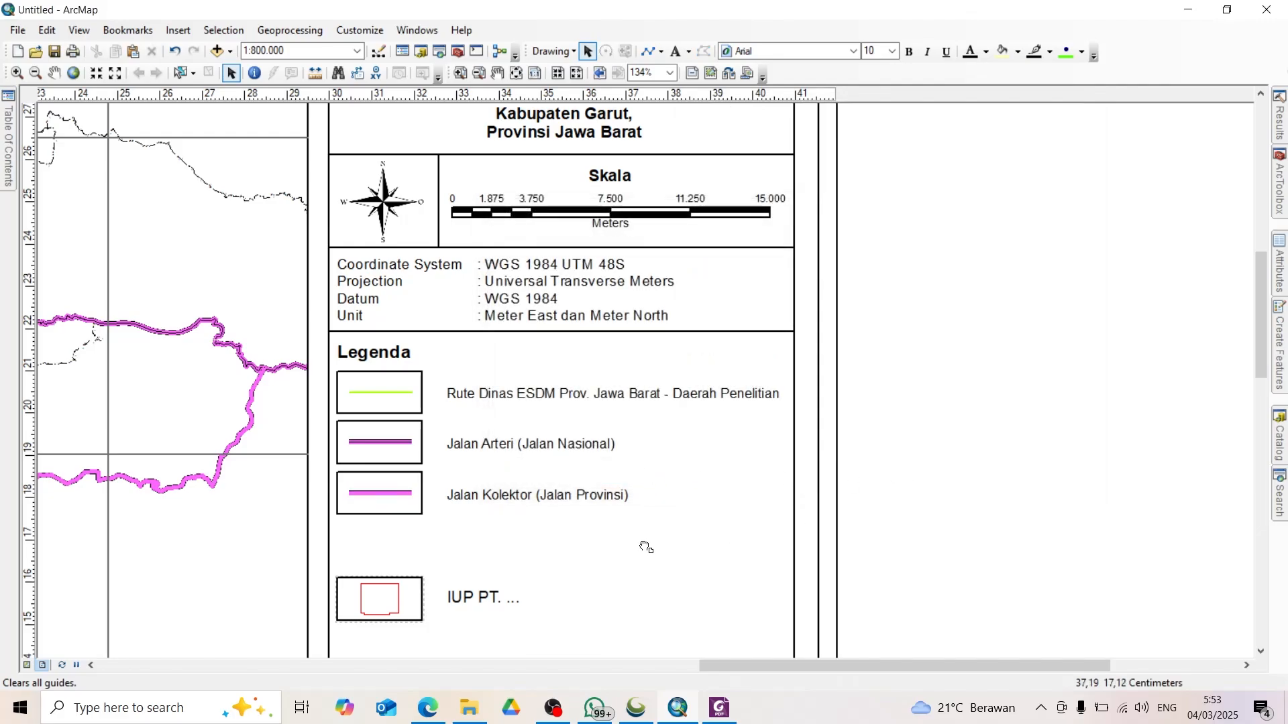
Step: Place a vertical guide along the legend boxes' left edge, at about 30.2 cm
{"action": "left_click_drag", "start_coordinate": [645, 544], "coordinate": [664, 459]}
{"action": "left_click", "coordinate": [377, 98]}
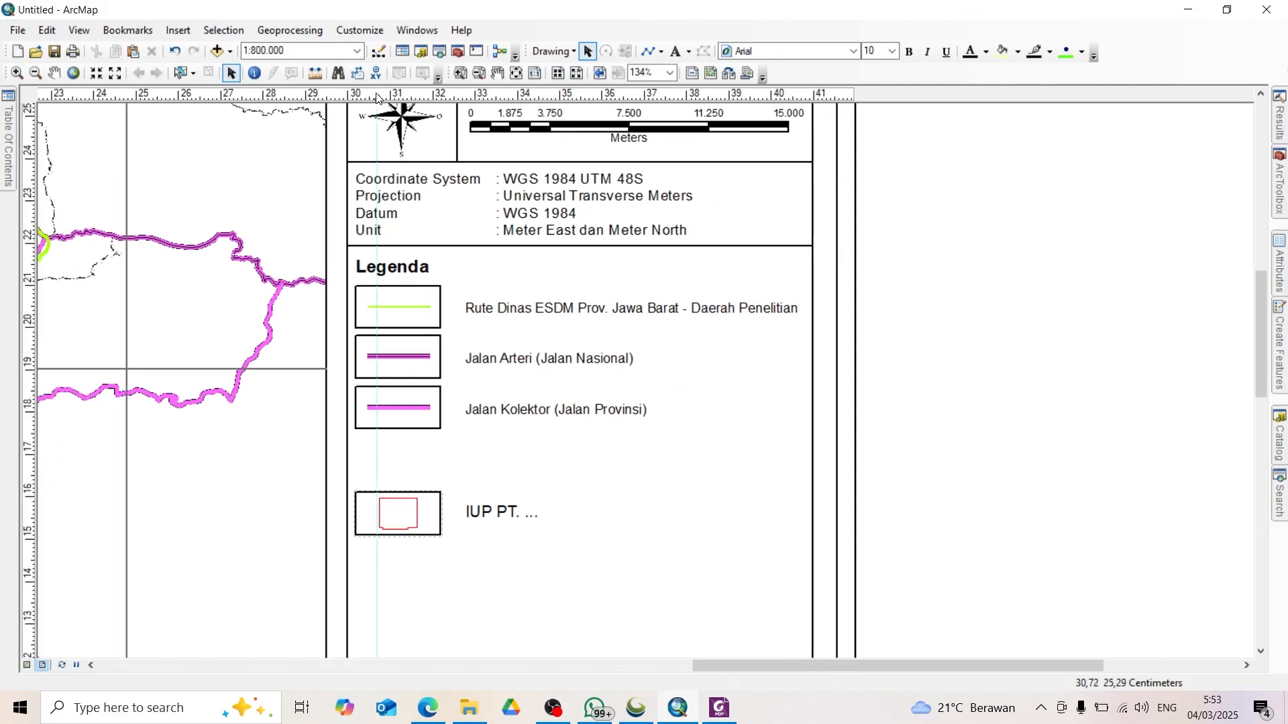
{"action": "left_click_drag", "start_coordinate": [380, 97], "coordinate": [355, 98]}
Step: Move the IUP PT. ... legend entry up beneath the Jalan Kolektor row using a temporary horizontal guide, then clear that guide
{"action": "left_click_drag", "start_coordinate": [620, 474], "coordinate": [409, 569]}
{"action": "left_click_drag", "start_coordinate": [374, 499], "coordinate": [374, 488]}
{"action": "left_click_drag", "start_coordinate": [32, 427], "coordinate": [34, 437]}
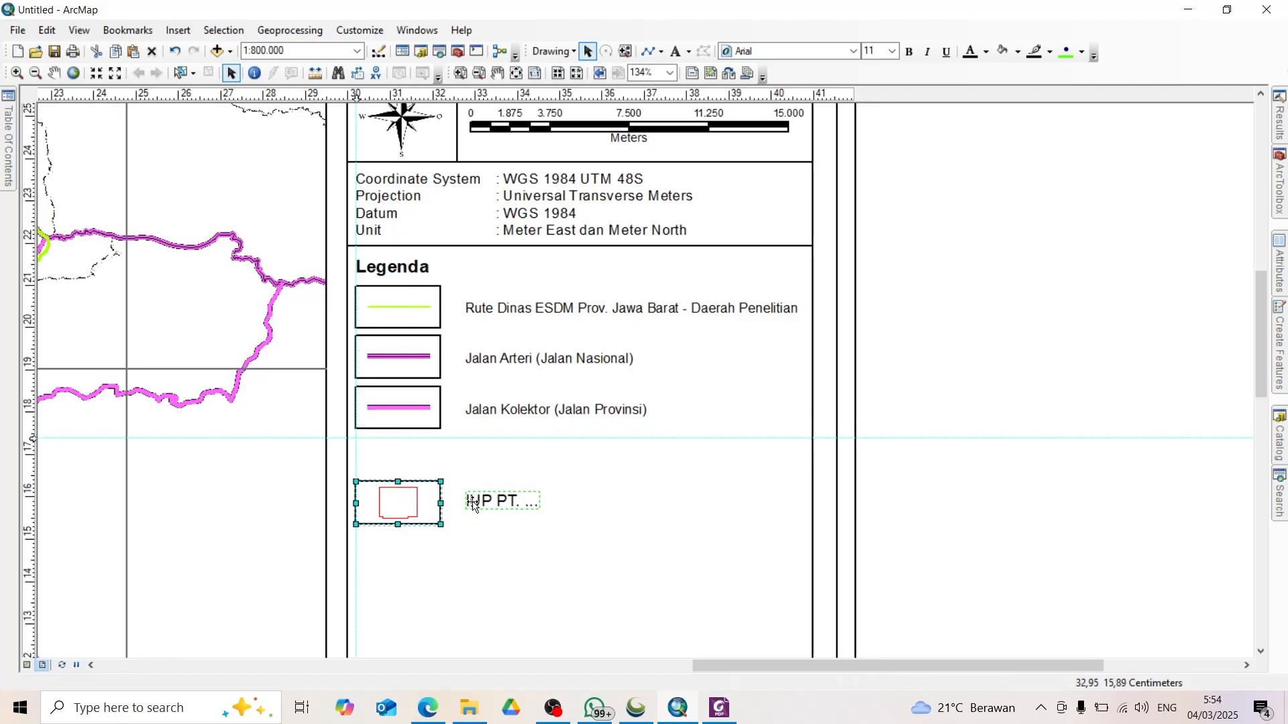
{"action": "left_click_drag", "start_coordinate": [470, 501], "coordinate": [437, 473]}
{"action": "right_click", "coordinate": [31, 421]}
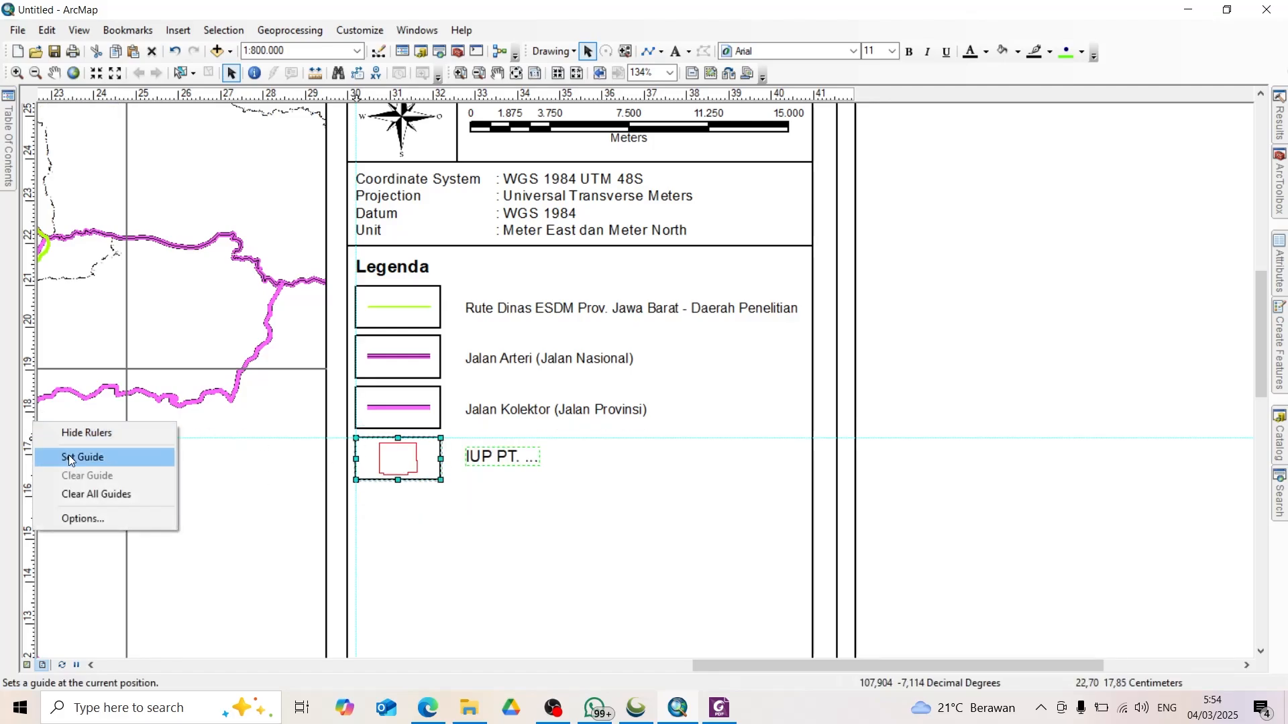
{"action": "left_click", "coordinate": [100, 494]}
Step: Set the IUP PT. ... label's font size to 9 to match the other legend labels
{"action": "left_click", "coordinate": [516, 413]}
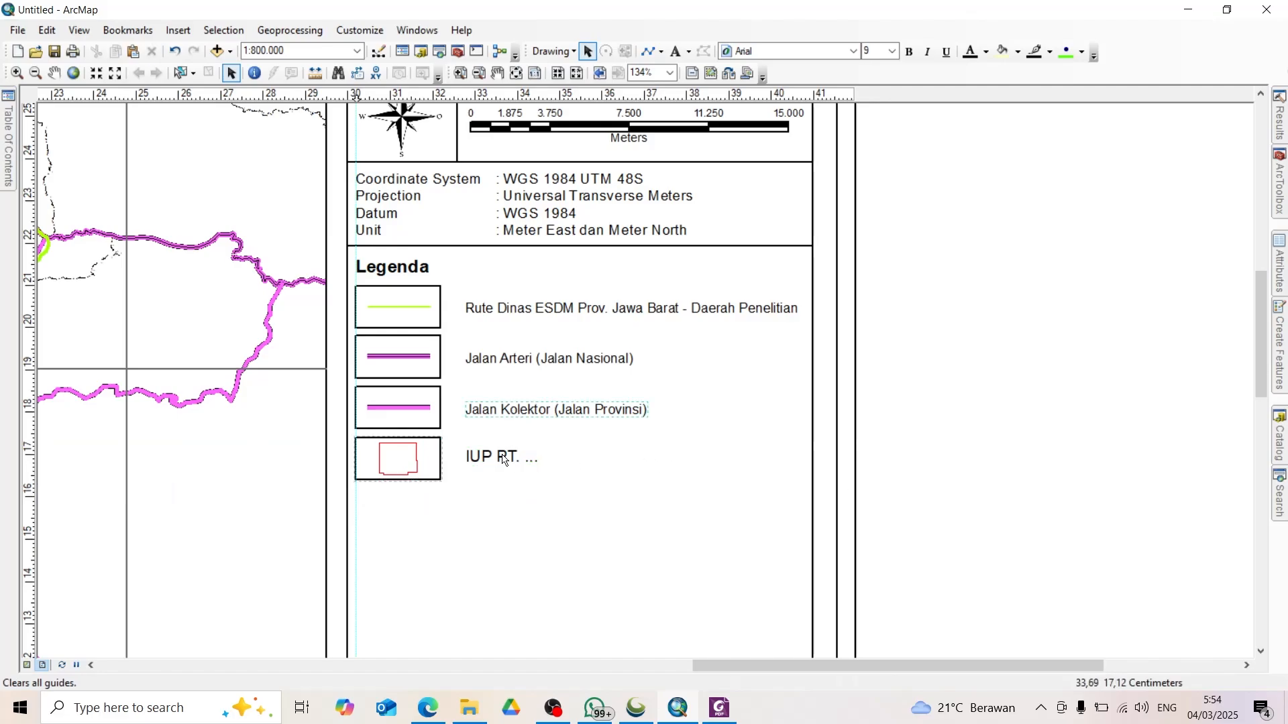
{"action": "double_click", "coordinate": [502, 457]}
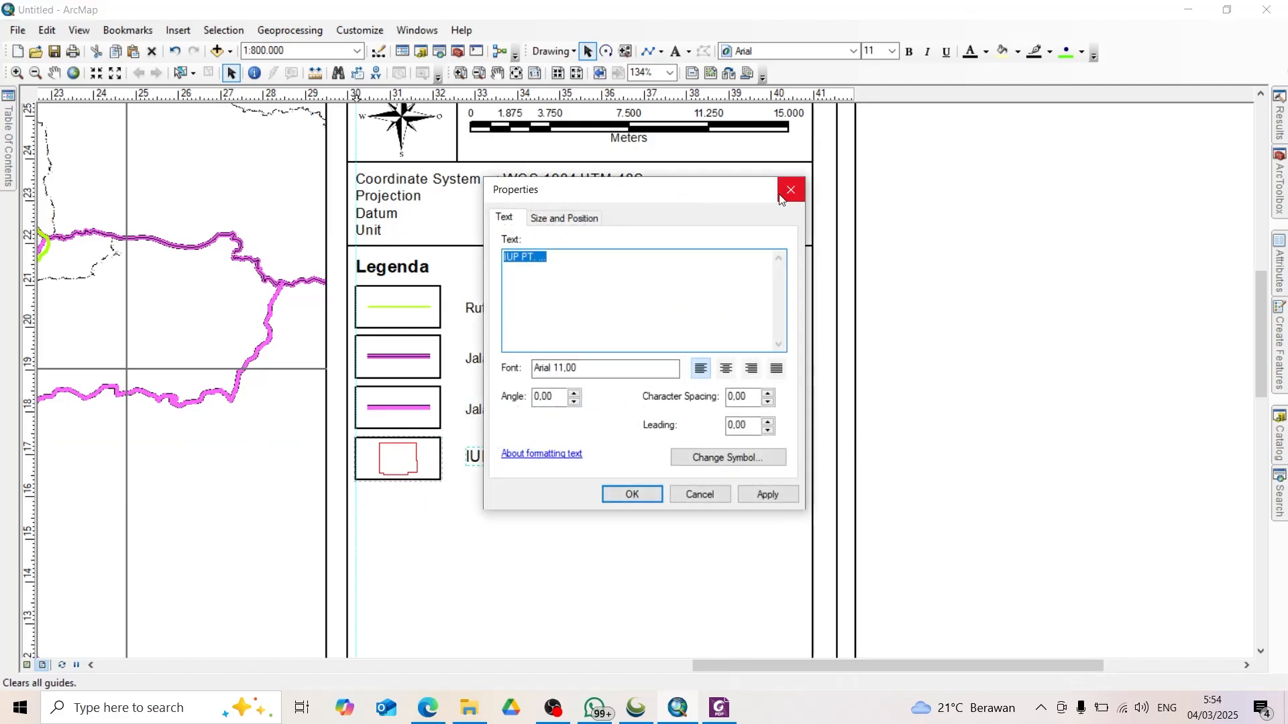
{"action": "left_click", "coordinate": [792, 190]}
{"action": "left_click", "coordinate": [892, 51]}
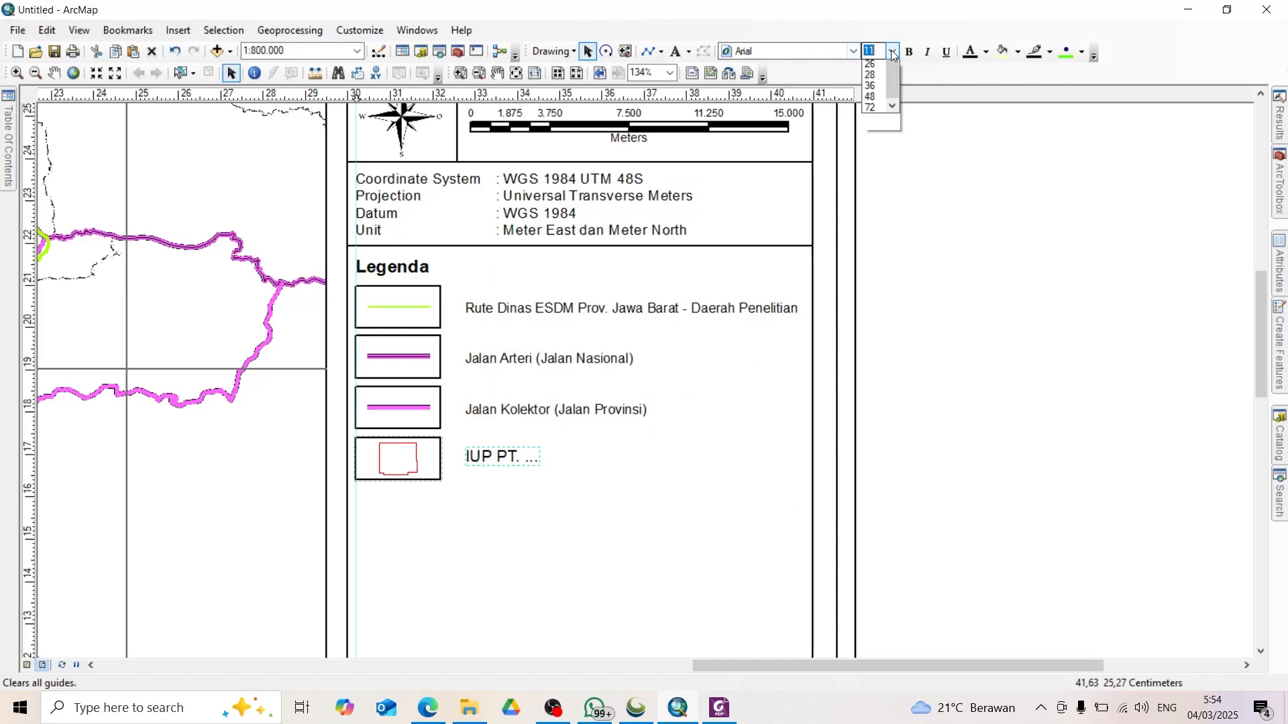
{"action": "left_click", "coordinate": [872, 100]}
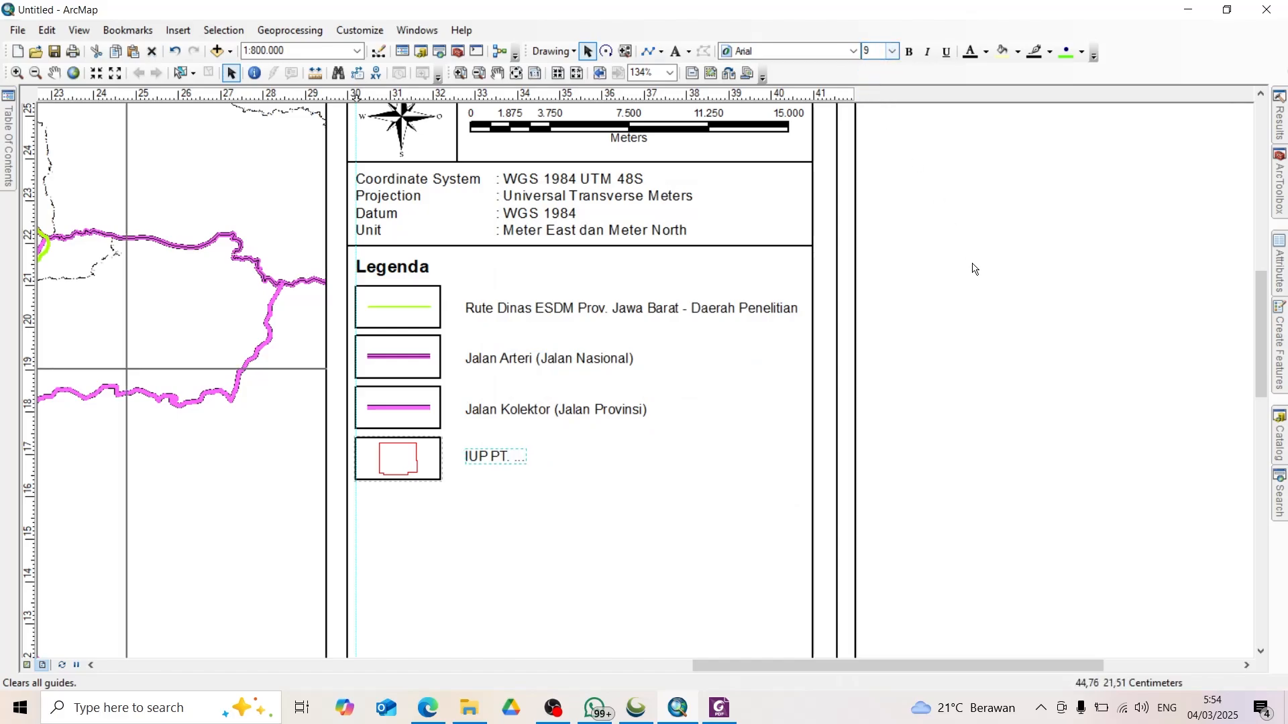
Step: Delete the IUP PT. ... legend entry, both its AoI data frame and its label
{"action": "left_click", "coordinate": [435, 462]}
{"action": "left_click", "coordinate": [7, 163]}
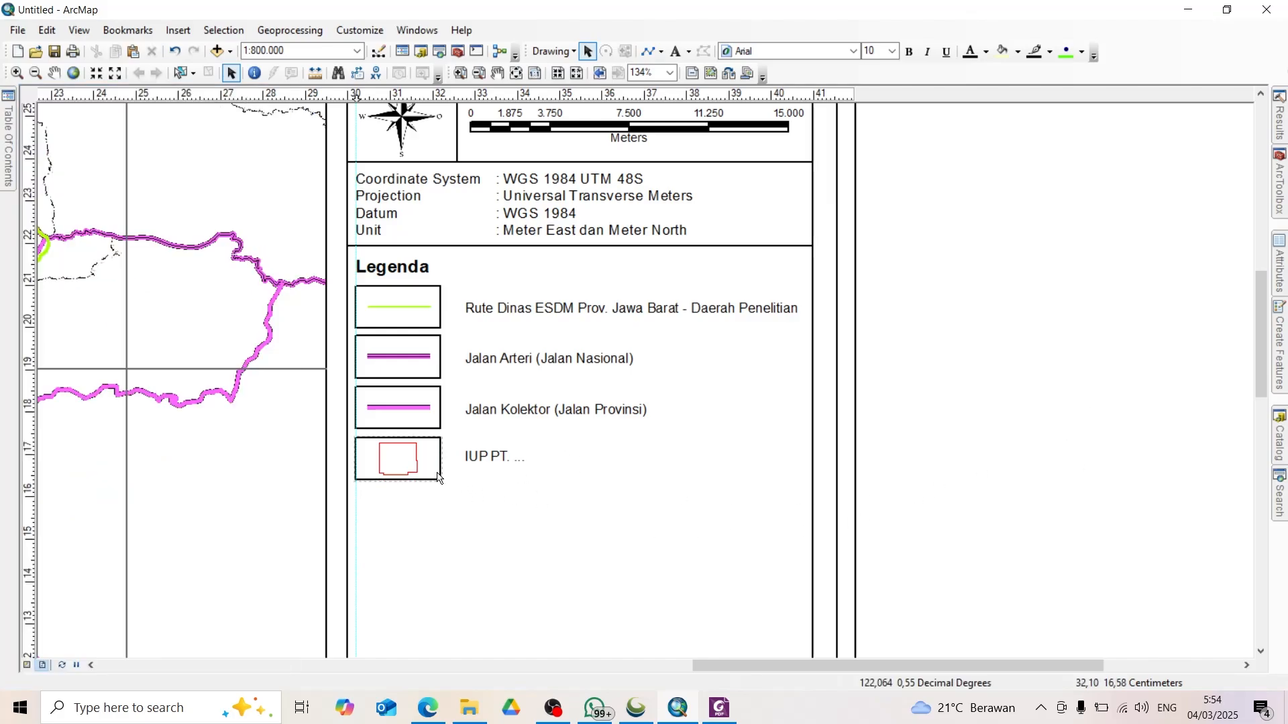
{"action": "scroll", "coordinate": [397, 477], "scroll_direction": "up", "scroll_amount": 2}
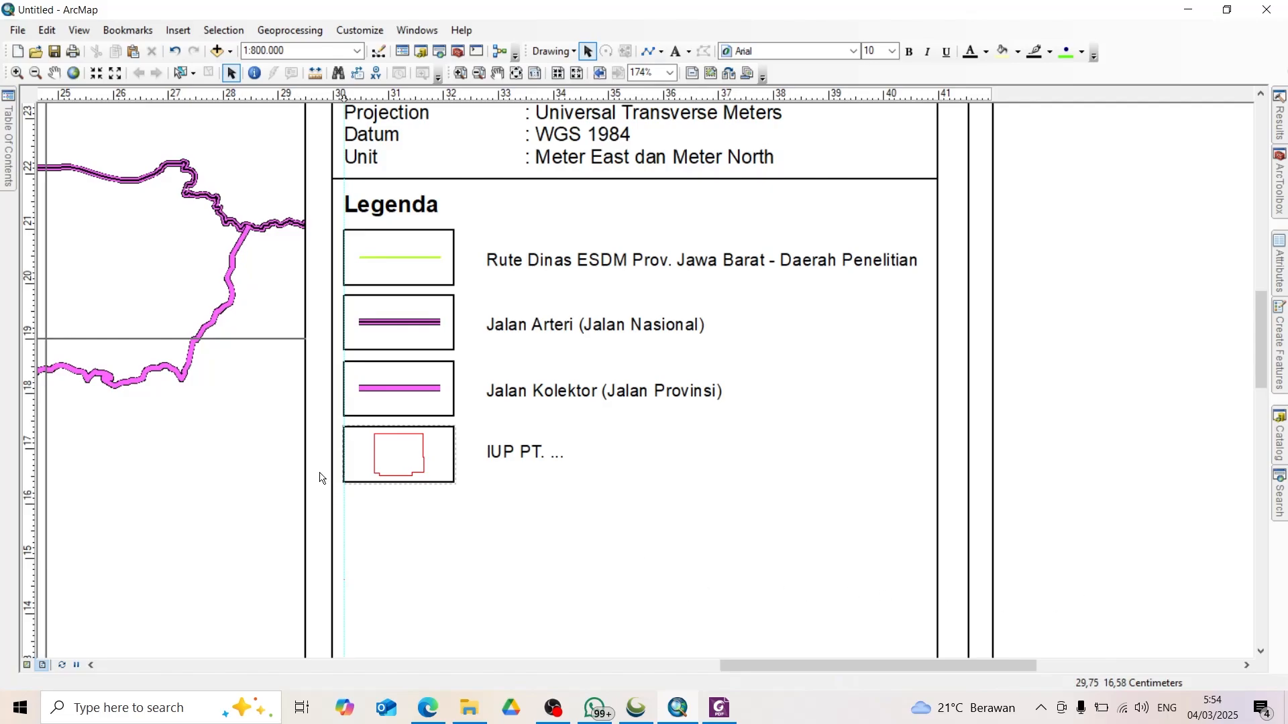
{"action": "left_click", "coordinate": [414, 456]}
{"action": "key", "text": "Delete"}
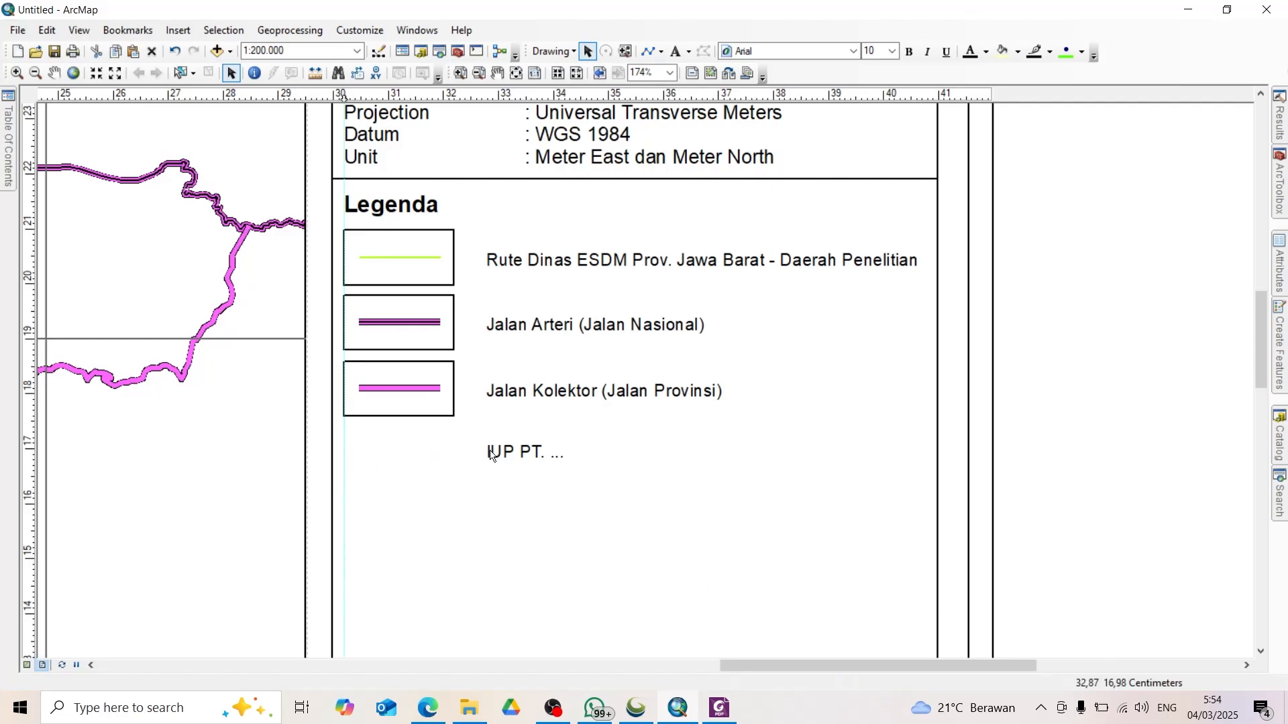
{"action": "left_click", "coordinate": [491, 455]}
{"action": "key", "text": "Delete"}
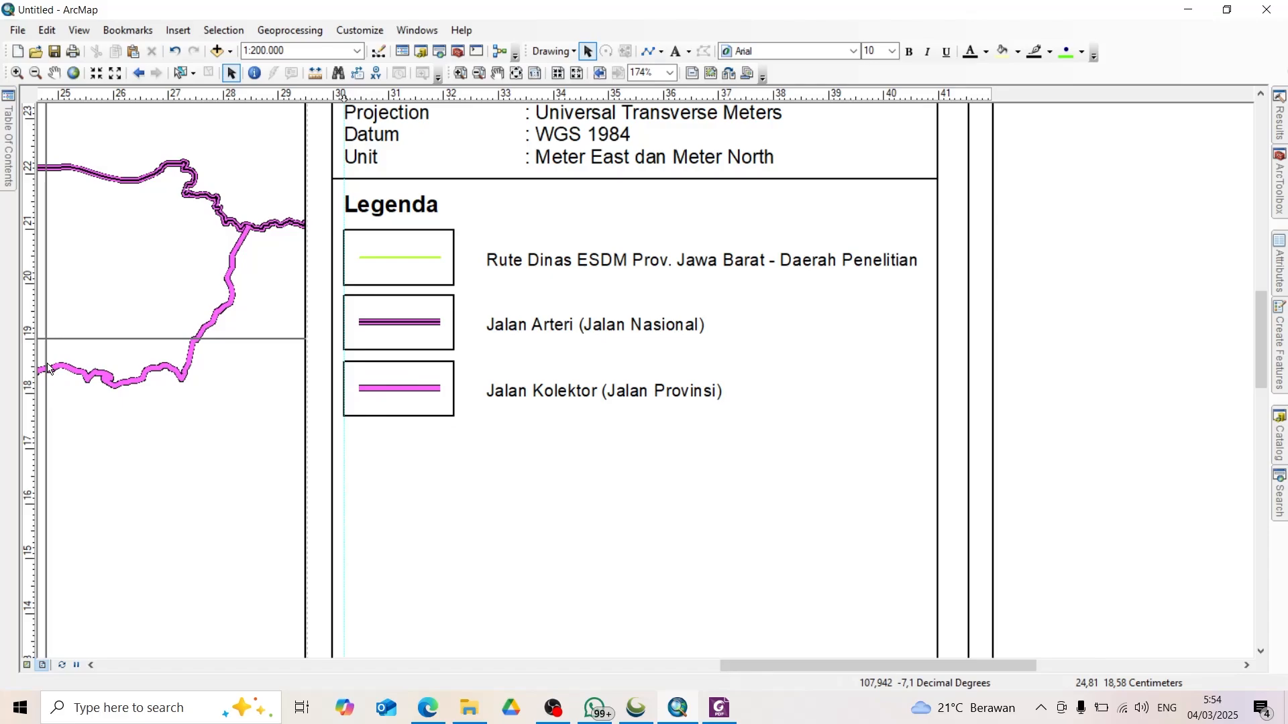
Step: Place horizontal guides at the upper and lower edges of the Jalan Kolektor legend box and a vertical guide at its right edge
{"action": "left_click", "coordinate": [27, 362]}
{"action": "mouse_move", "coordinate": [31, 362]}
{"action": "left_mouse_down"}
{"action": "mouse_move", "coordinate": [30, 350]}
{"action": "mouse_move", "coordinate": [29, 363]}
{"action": "left_mouse_up"}
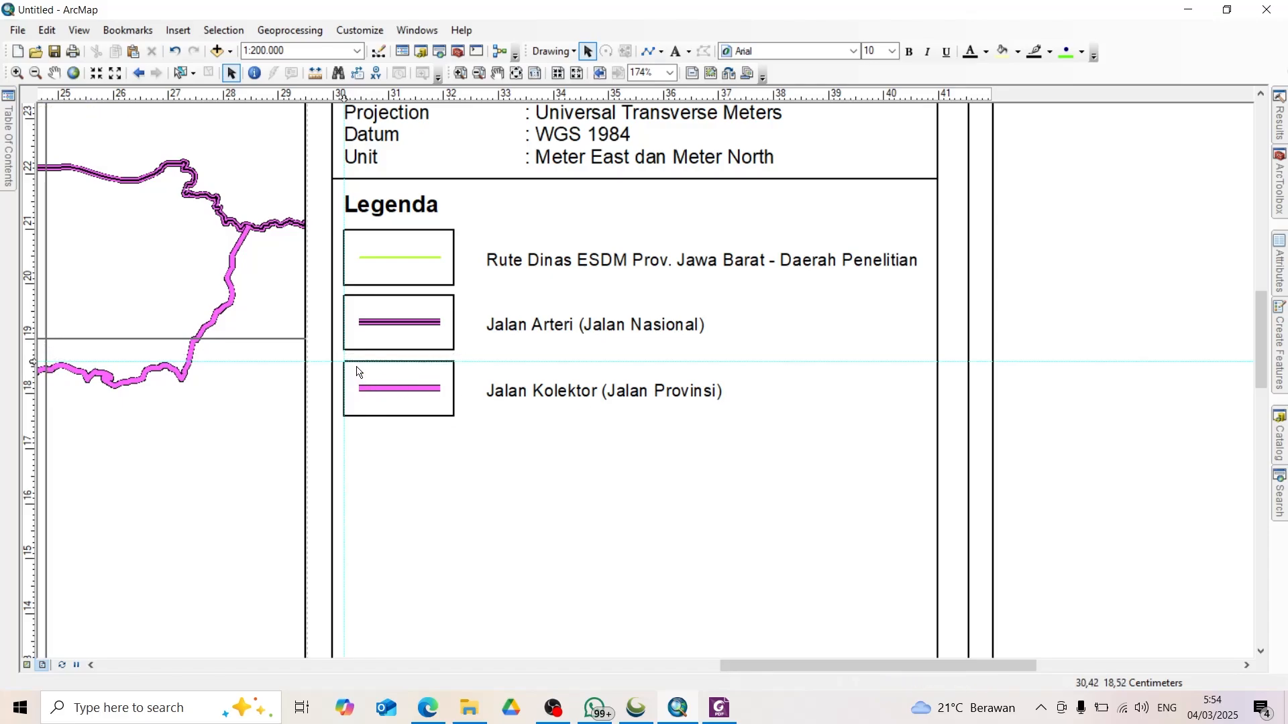
{"action": "left_click_drag", "start_coordinate": [465, 99], "coordinate": [454, 98]}
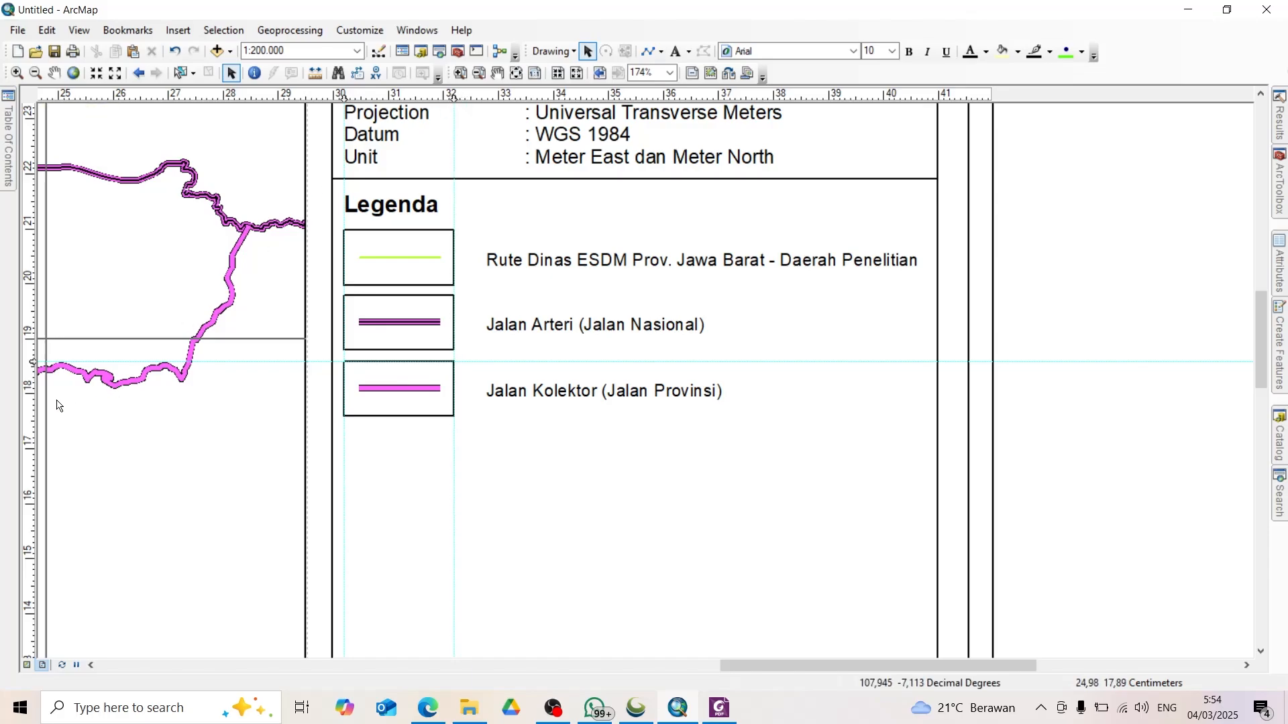
{"action": "left_click_drag", "start_coordinate": [33, 408], "coordinate": [32, 417]}
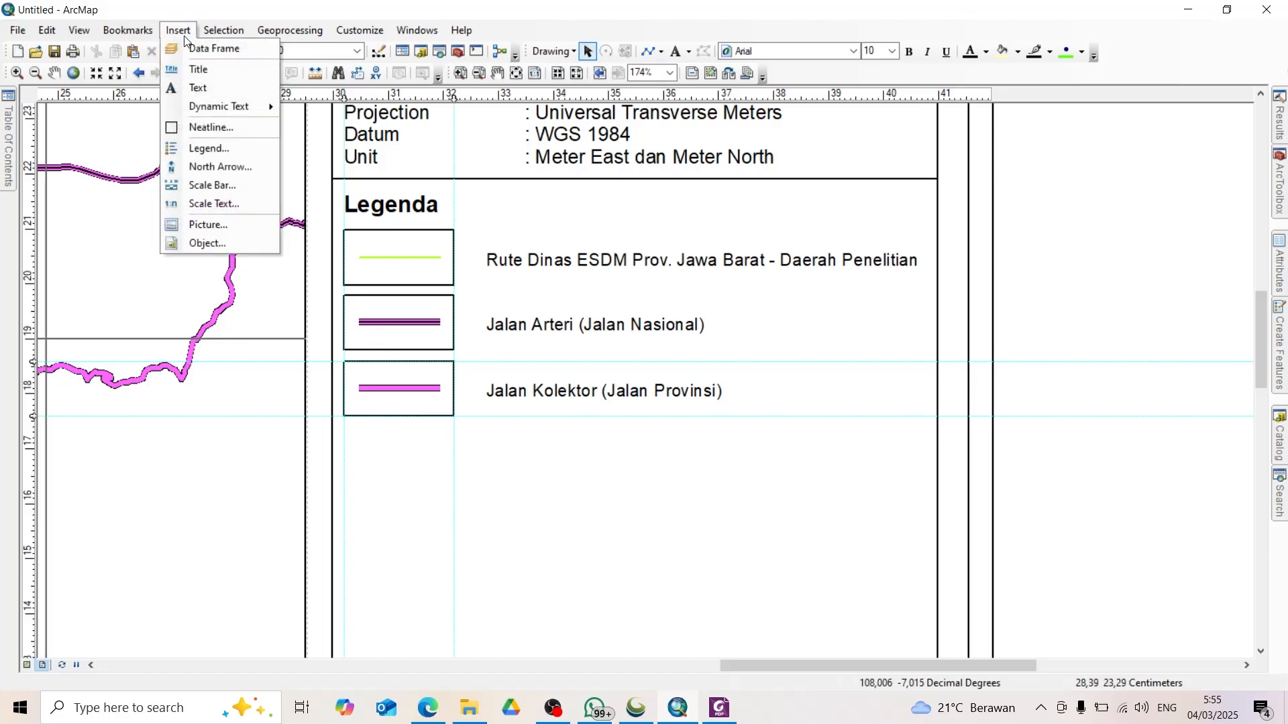
Step: Insert a new data frame and fit it to the guides around the Jalan Kolektor legend box
{"action": "left_click", "coordinate": [214, 49]}
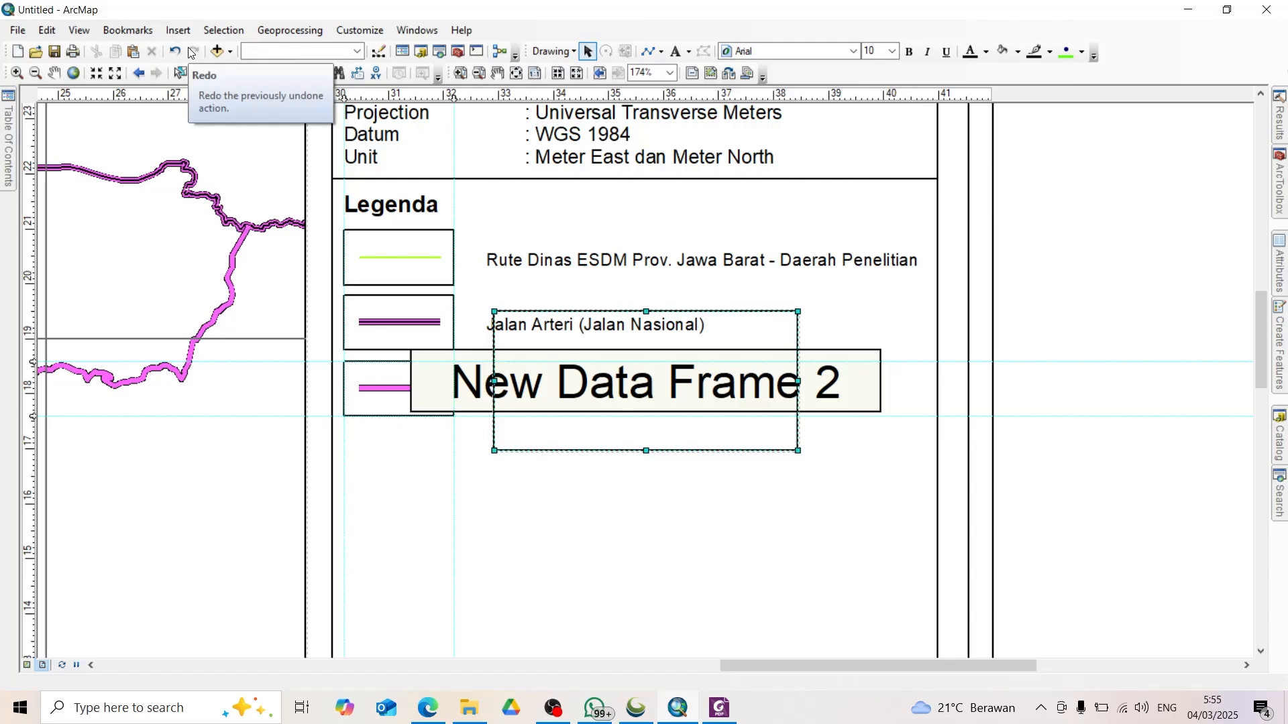
{"action": "left_click_drag", "start_coordinate": [735, 434], "coordinate": [335, 503]}
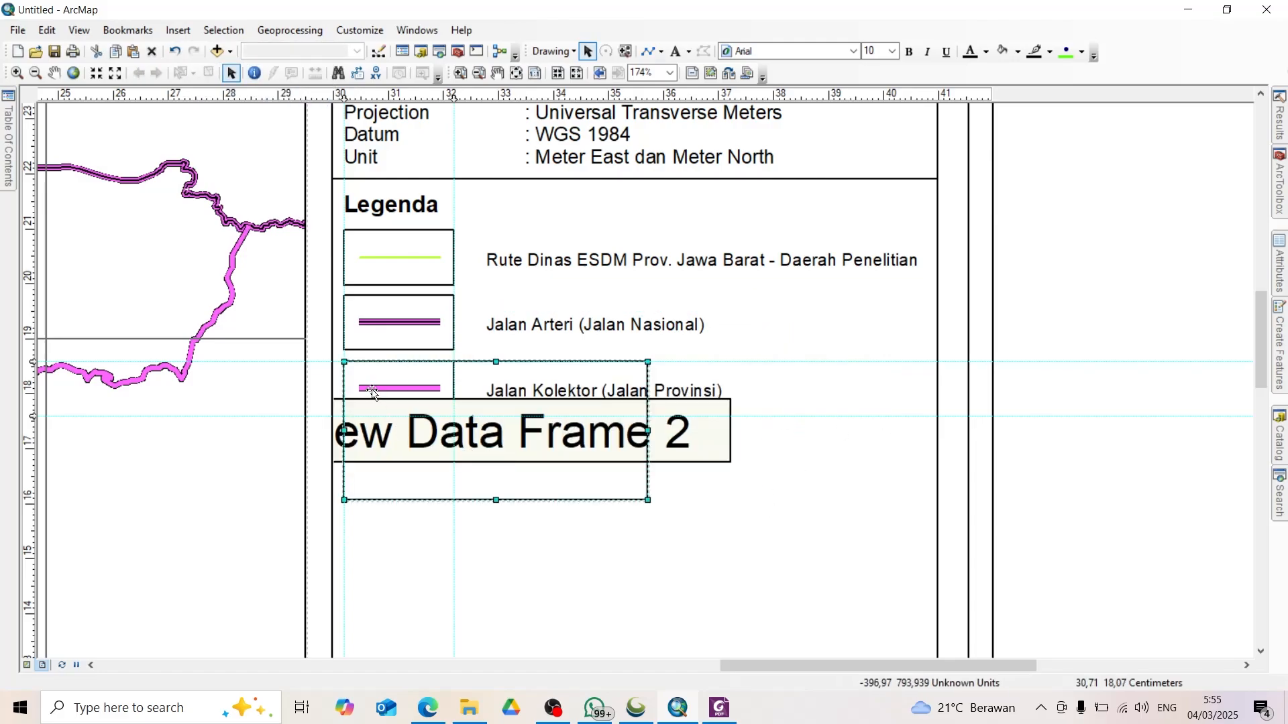
{"action": "left_click_drag", "start_coordinate": [648, 500], "coordinate": [489, 444]}
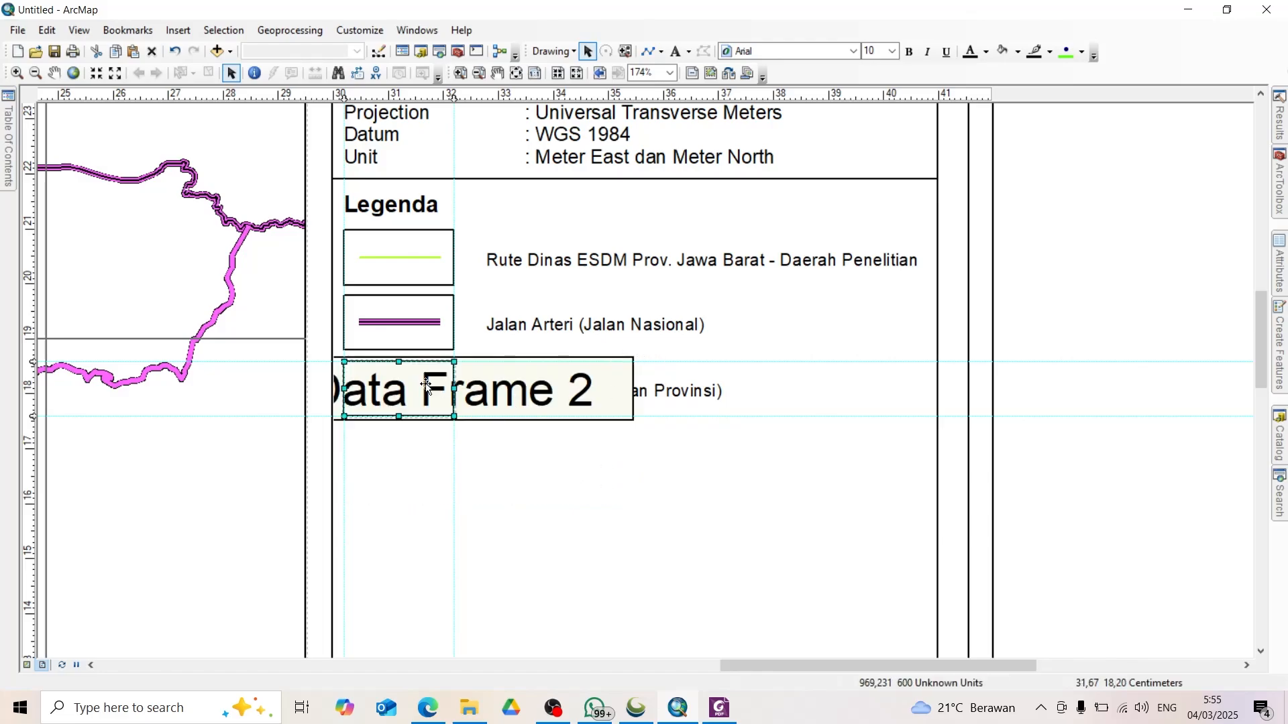
Step: Clear the upper horizontal guide, shift the remaining one just below the Jalan Kolektor box, and move the new data frame down to it
{"action": "right_click", "coordinate": [38, 366]}
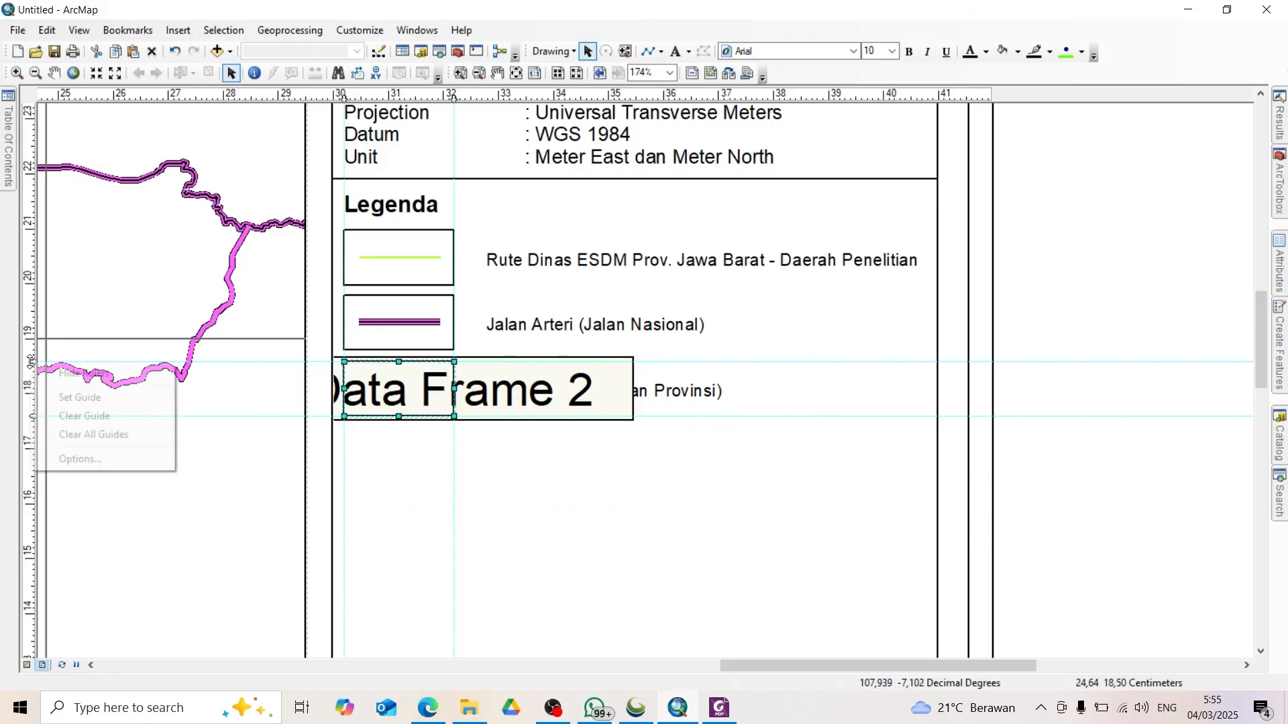
{"action": "left_click", "coordinate": [74, 416]}
{"action": "left_click_drag", "start_coordinate": [33, 417], "coordinate": [32, 427]}
{"action": "left_click_drag", "start_coordinate": [409, 388], "coordinate": [396, 460]}
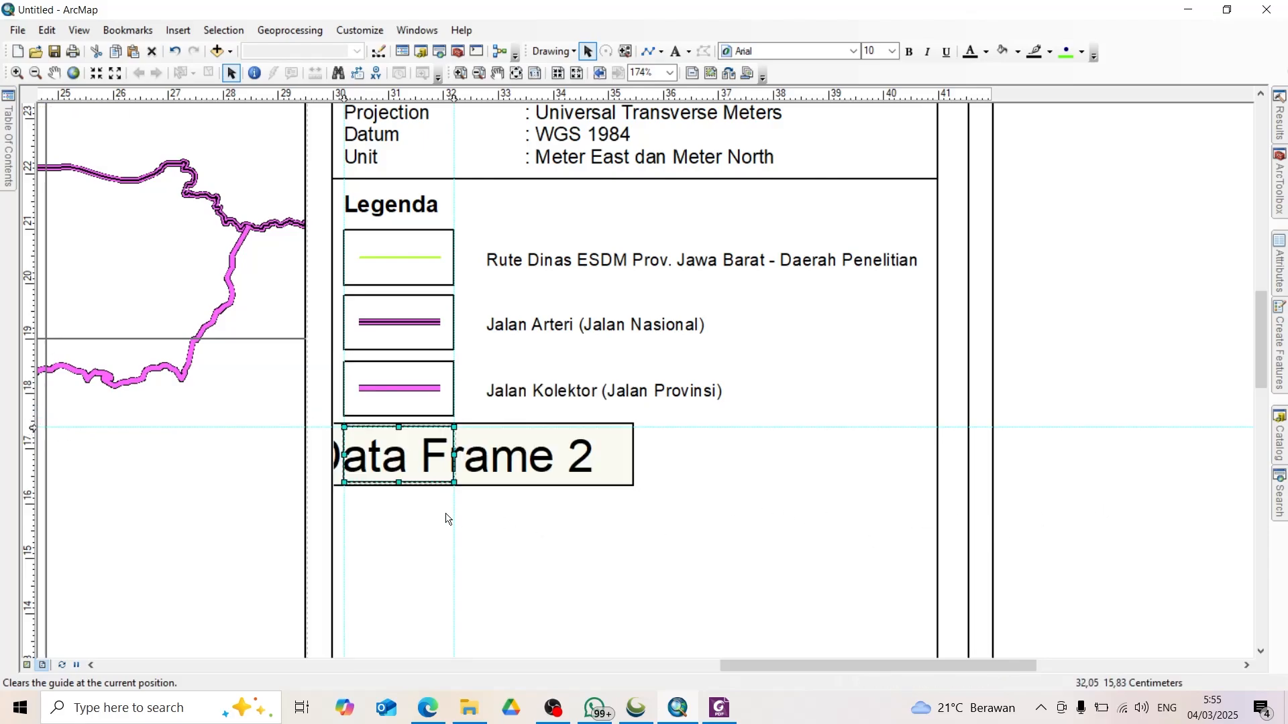
Step: Copy the AoI layer from the main Layers frame into New Data Frame 2
{"action": "mouse_move", "coordinate": [8, 176]}
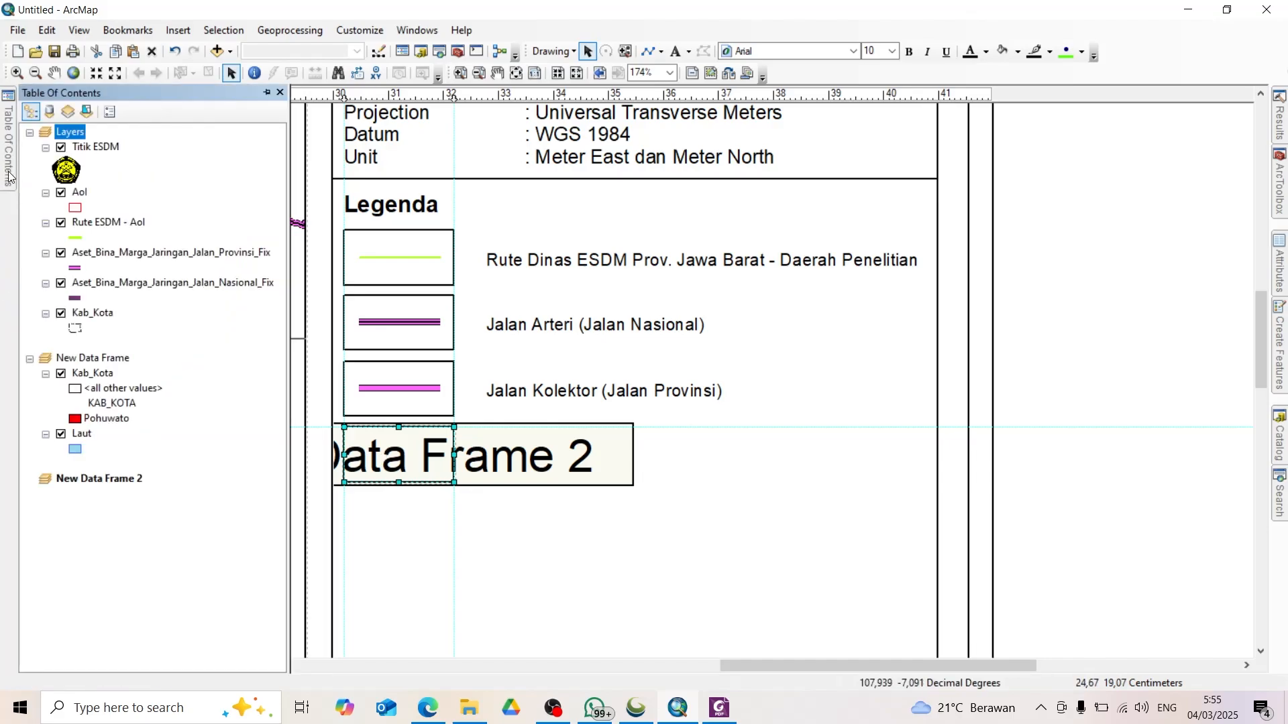
{"action": "right_click", "coordinate": [78, 192]}
{"action": "left_click", "coordinate": [100, 202]}
{"action": "right_click", "coordinate": [96, 482]}
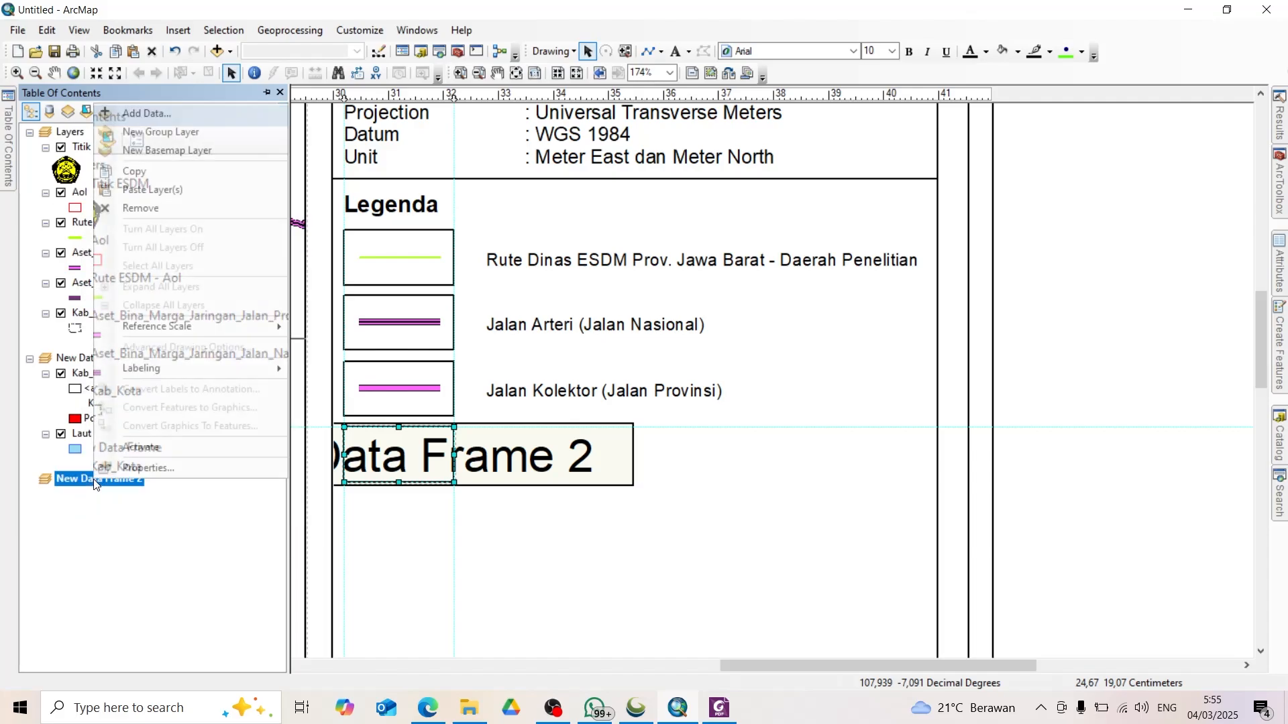
{"action": "left_click", "coordinate": [199, 191]}
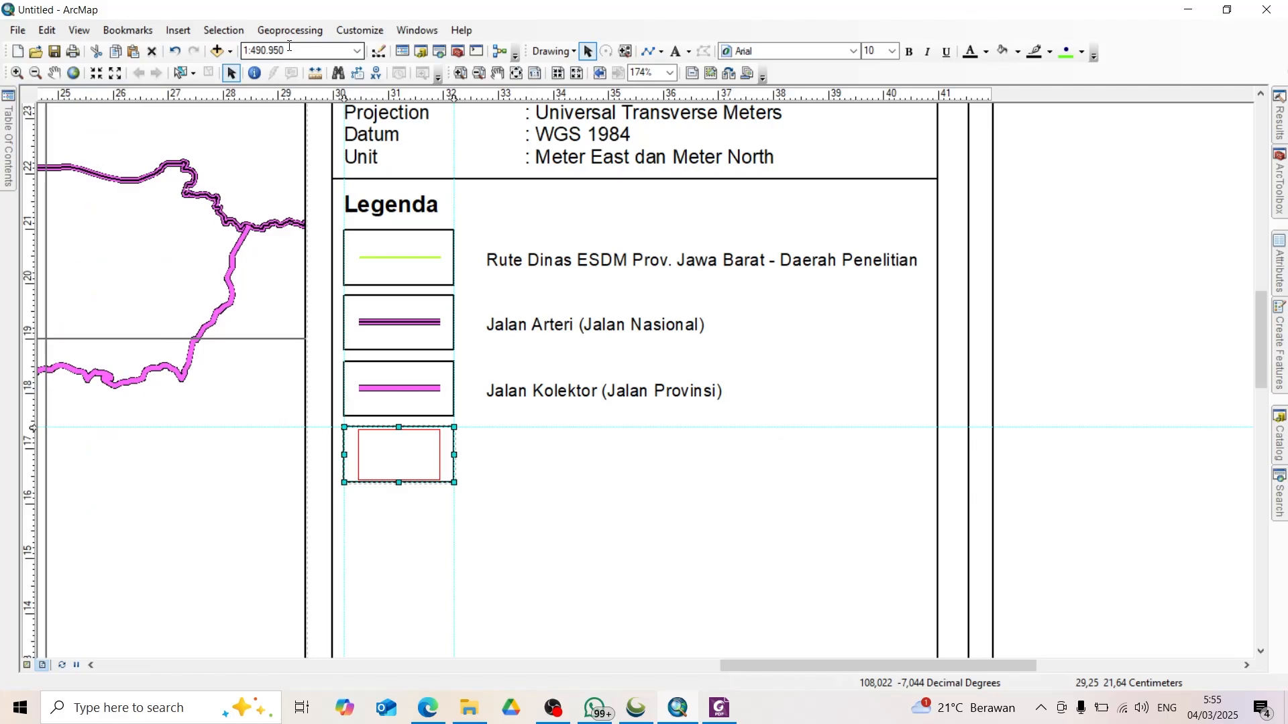
Step: Set the AoI legend frame's scale to 1:600.000 and clear all layout guides
{"action": "left_click", "coordinate": [290, 46]}
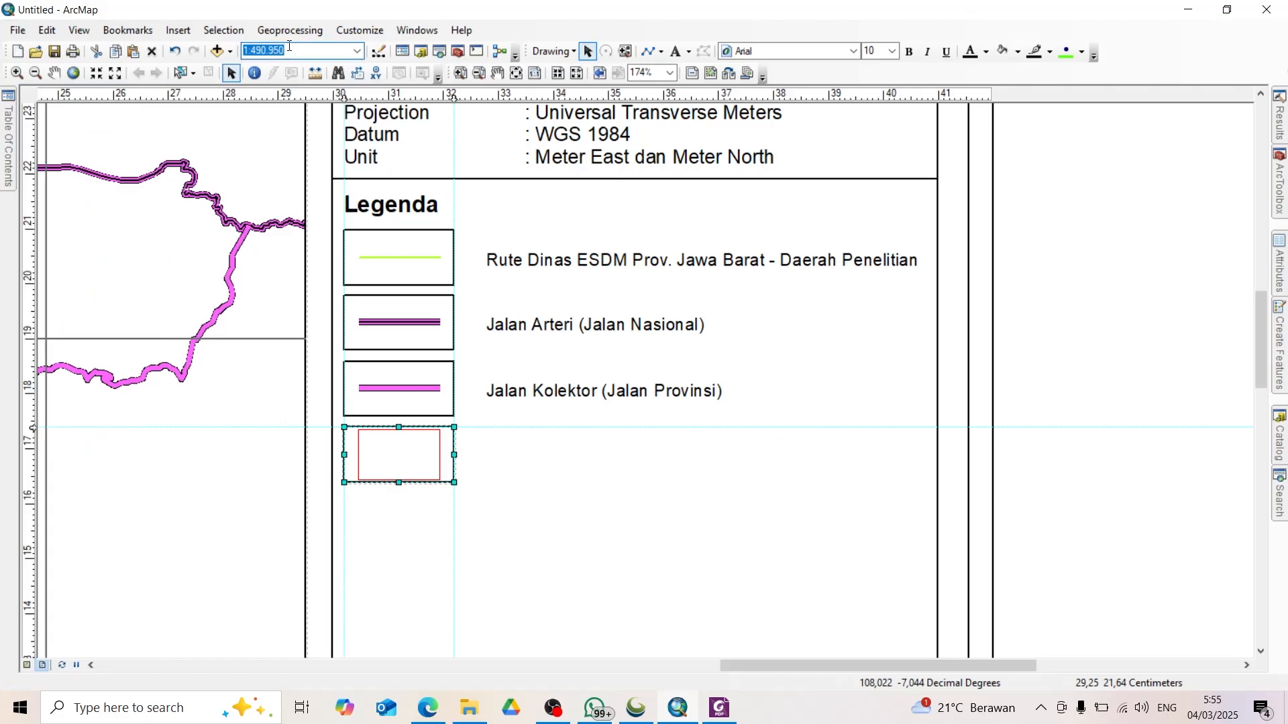
{"action": "type", "text": "550000"}
{"action": "key", "text": "Return"}
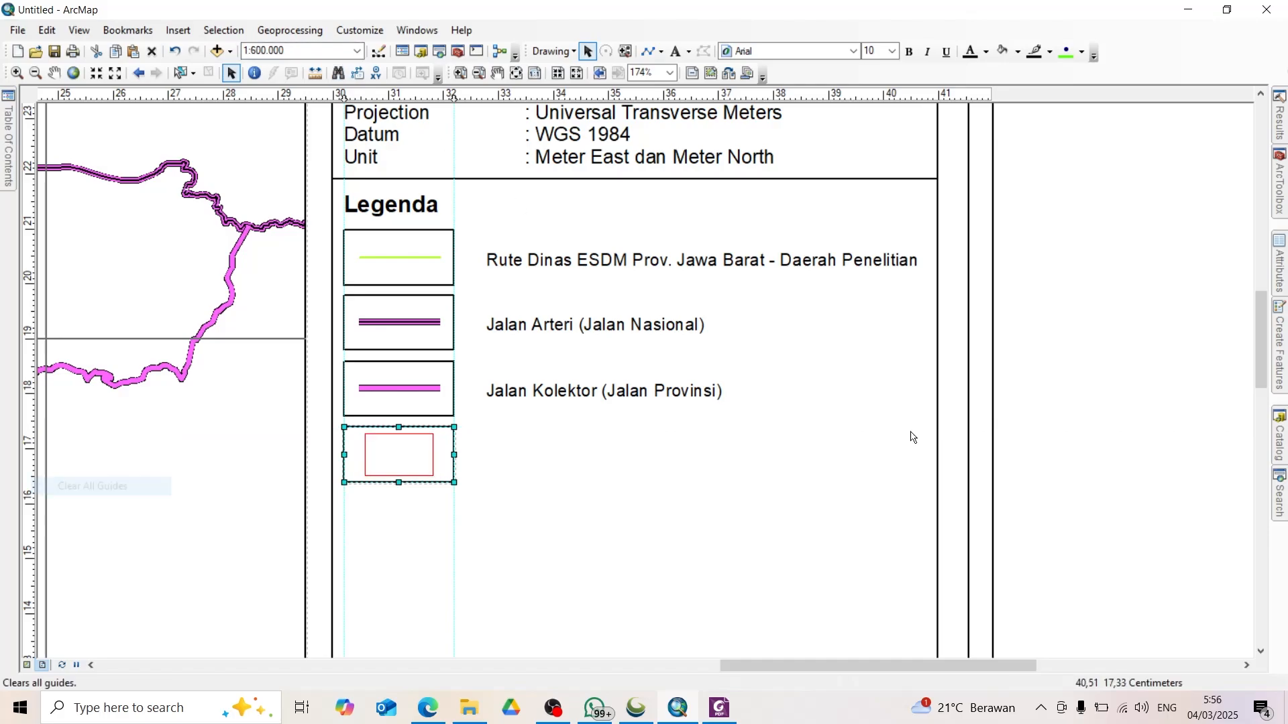
{"action": "left_click", "coordinate": [1052, 342]}
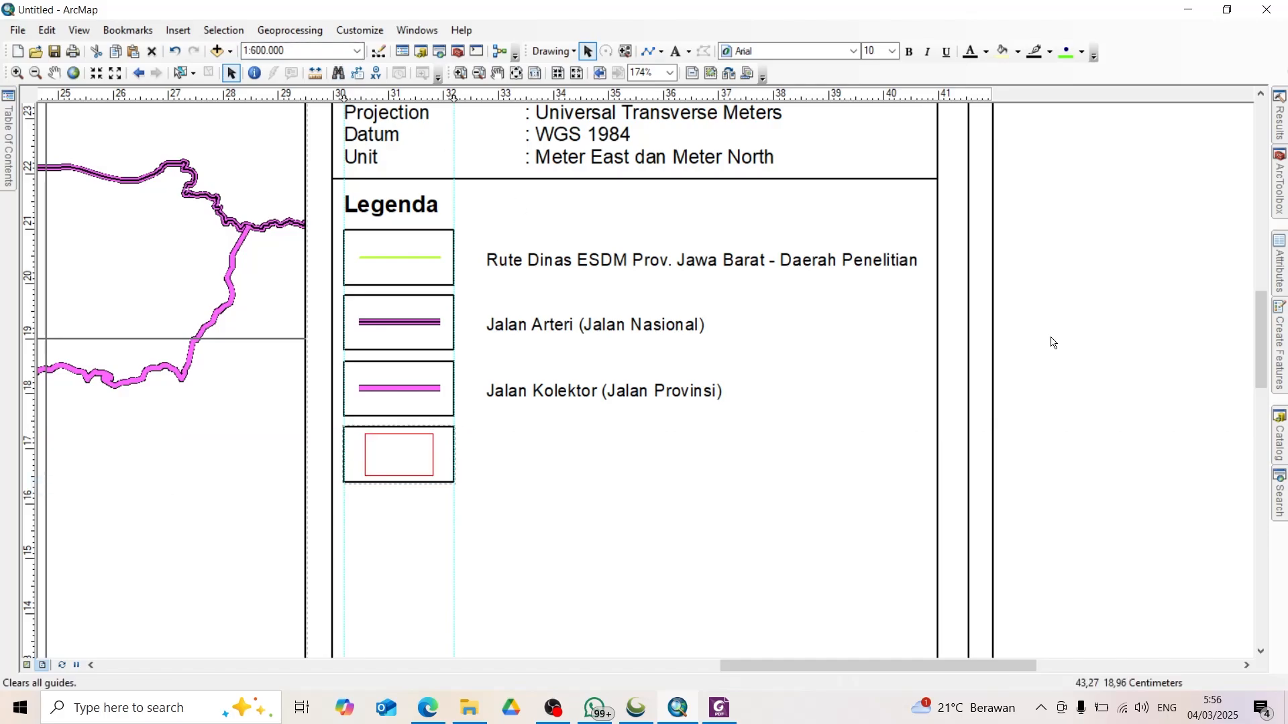
{"action": "right_click", "coordinate": [499, 97]}
{"action": "left_click", "coordinate": [578, 171]}
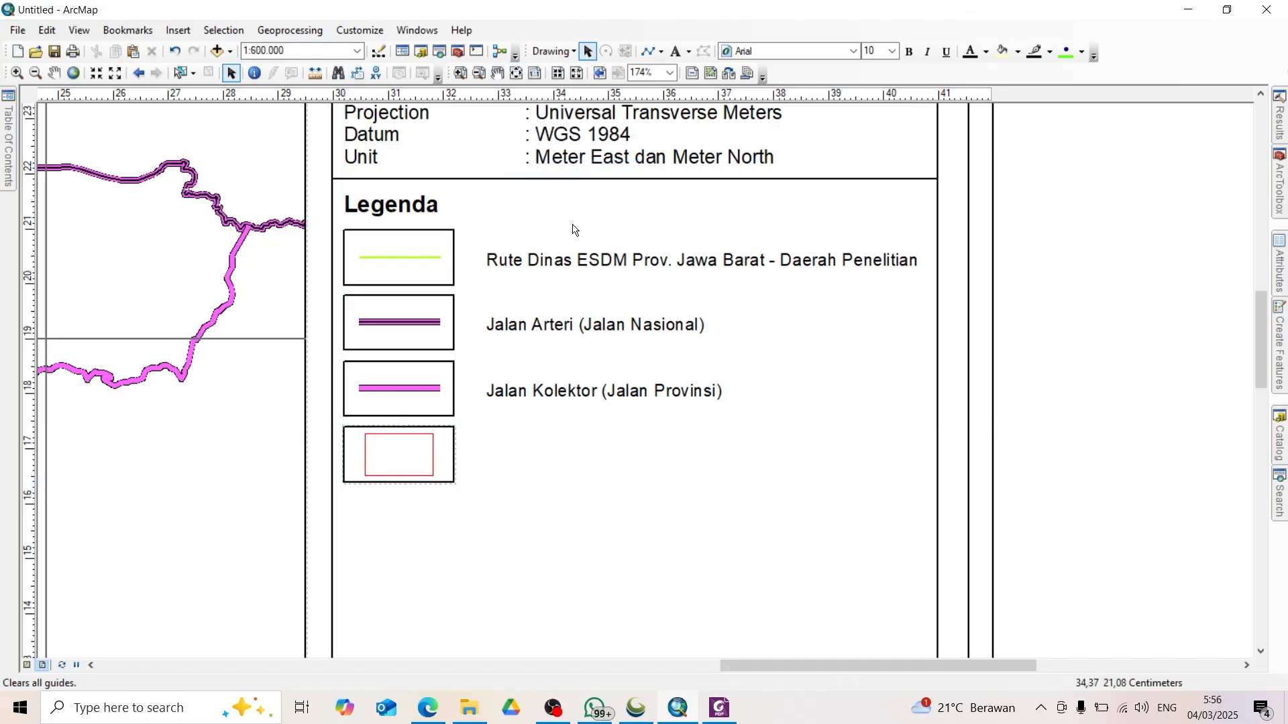
Step: Duplicate the Jalan Kolektor label and align the copy beside the AoI legend box using a vertical guide at the labels' starting edge
{"action": "left_click", "coordinate": [493, 96]}
{"action": "left_click_drag", "start_coordinate": [493, 99], "coordinate": [487, 98]}
{"action": "left_click", "coordinate": [522, 395]}
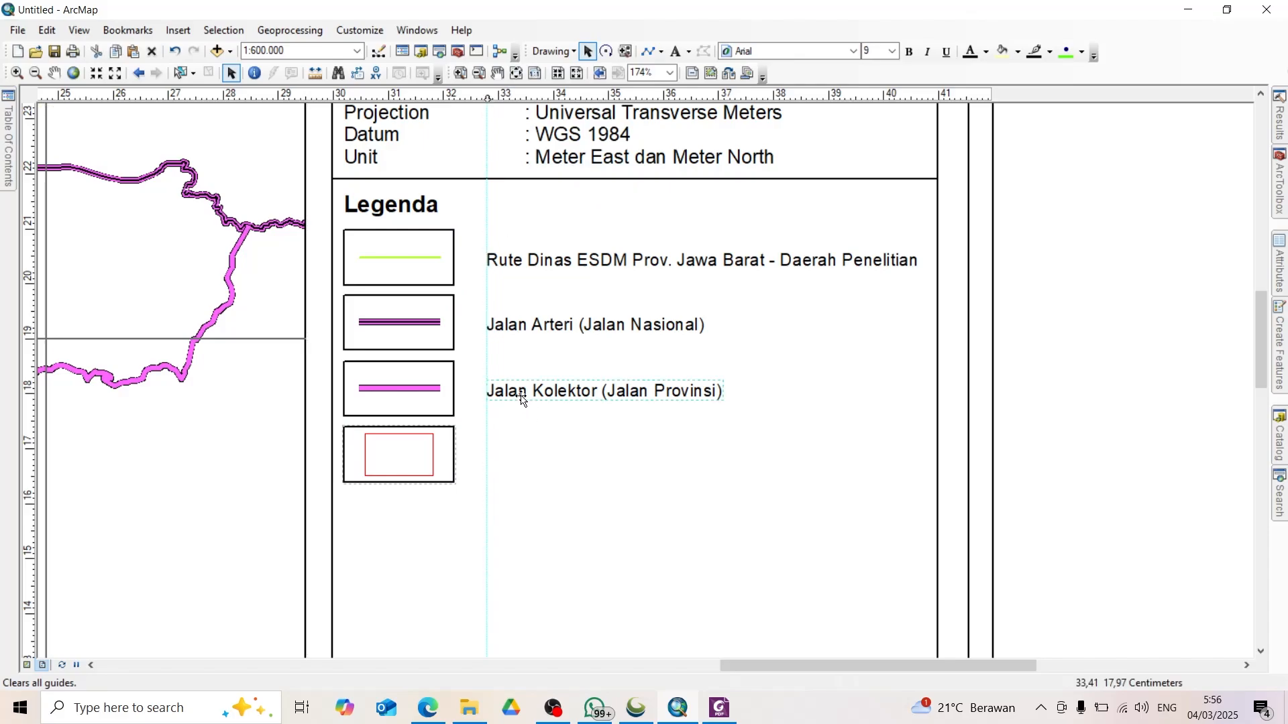
{"action": "key", "text": "ctrl+c"}
{"action": "key", "text": "ctrl+v"}
{"action": "left_click_drag", "start_coordinate": [550, 420], "coordinate": [513, 444]}
Step: Change the copied label's text to "Daerah Penelitian" and clear the vertical guide
{"action": "double_click", "coordinate": [535, 450]}
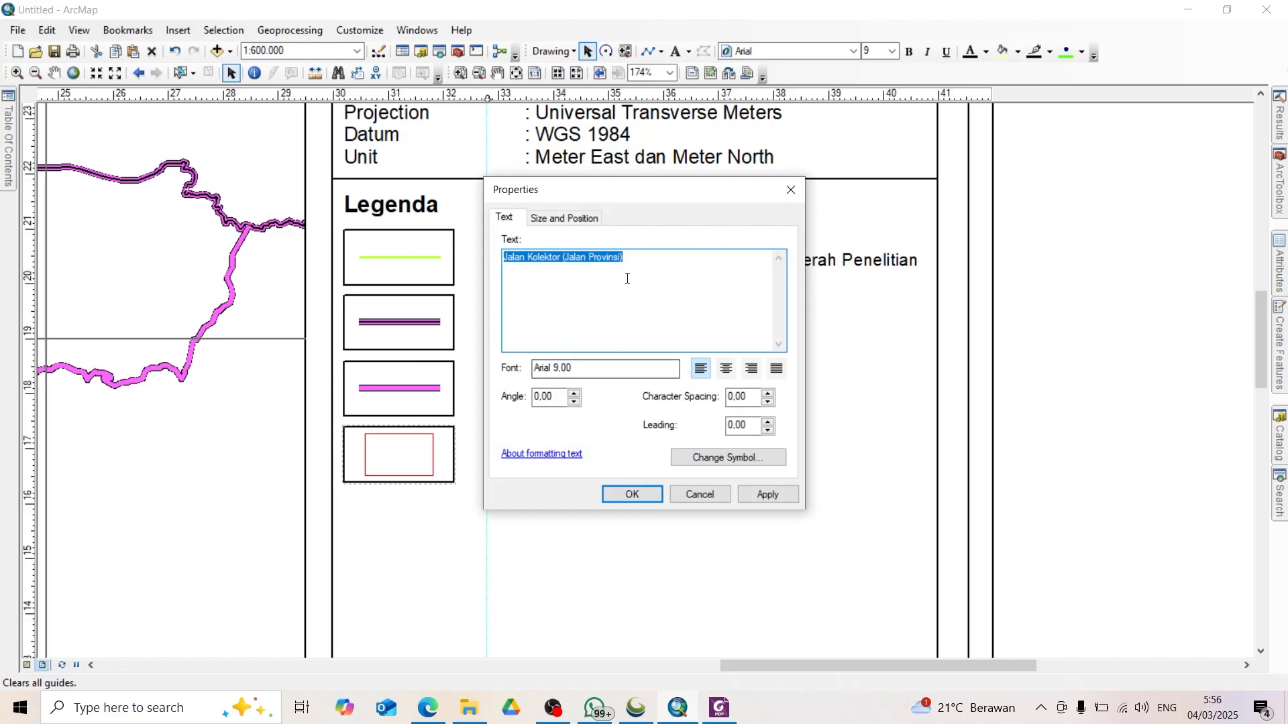
{"action": "type", "text": "D"}
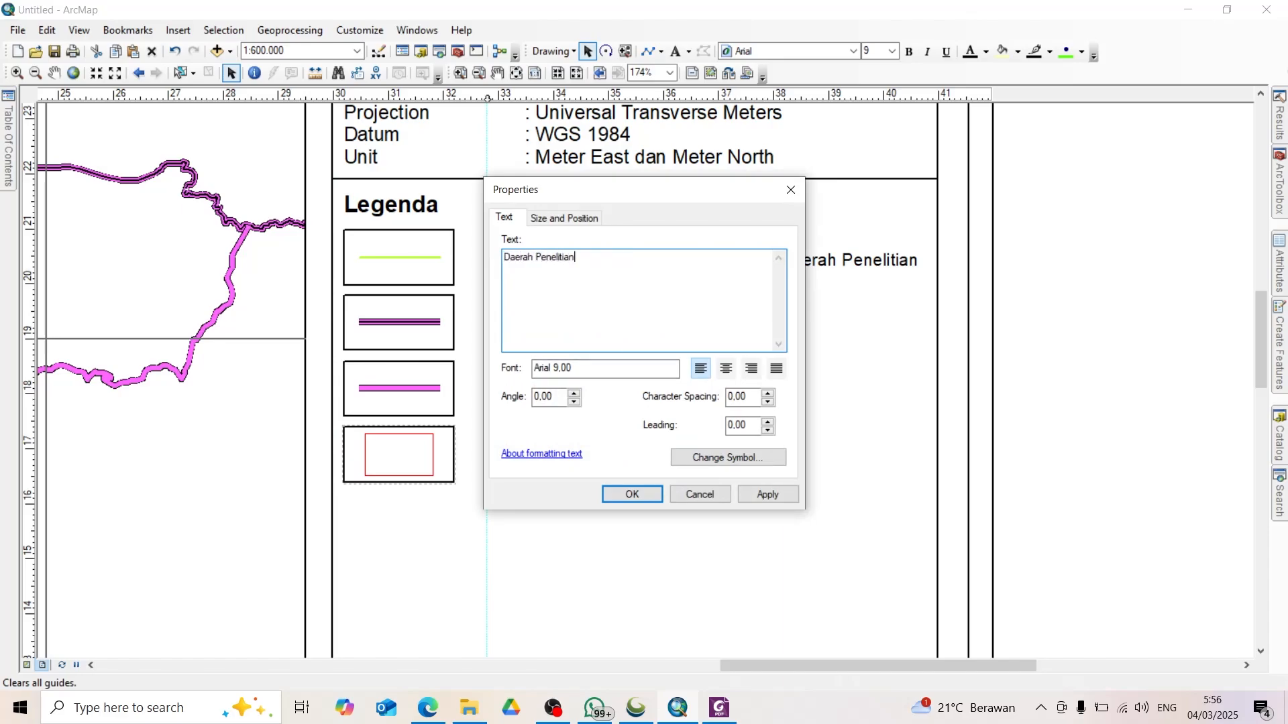
{"action": "type", "text": "aerah Penelitian"}
{"action": "left_click", "coordinate": [623, 497]}
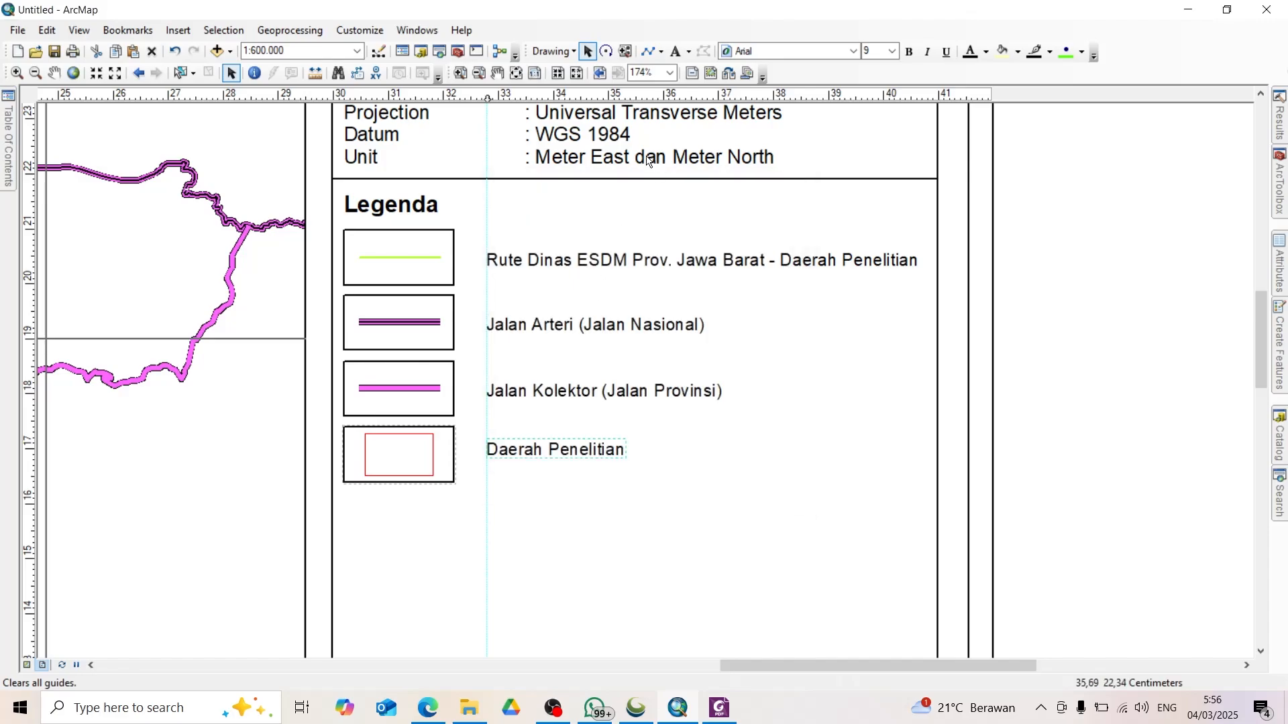
{"action": "right_click", "coordinate": [598, 93]}
{"action": "left_click", "coordinate": [677, 164]}
Step: Change the index map's caption text to ": Kabupaten Garut"
{"action": "scroll", "coordinate": [1010, 445], "scroll_direction": "down", "scroll_amount": 3}
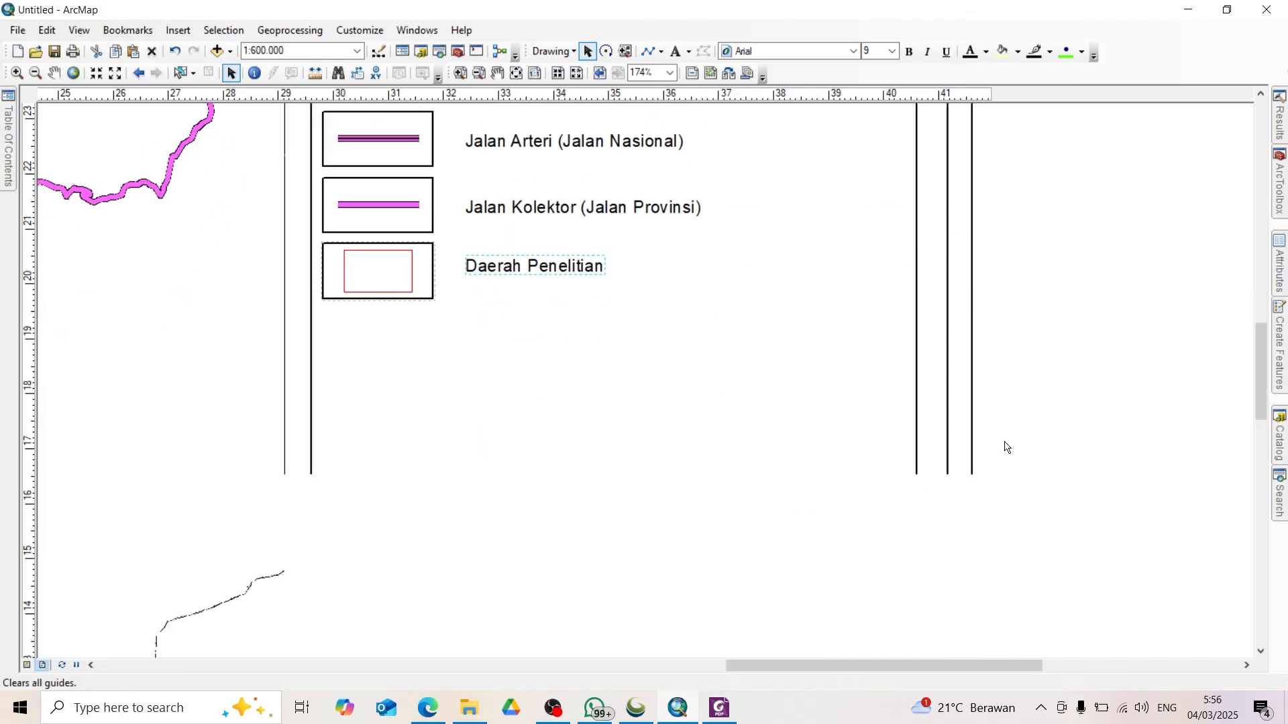
{"action": "scroll", "coordinate": [1019, 294], "scroll_direction": "down", "scroll_amount": 3}
{"action": "scroll", "coordinate": [999, 308], "scroll_direction": "down", "scroll_amount": 3}
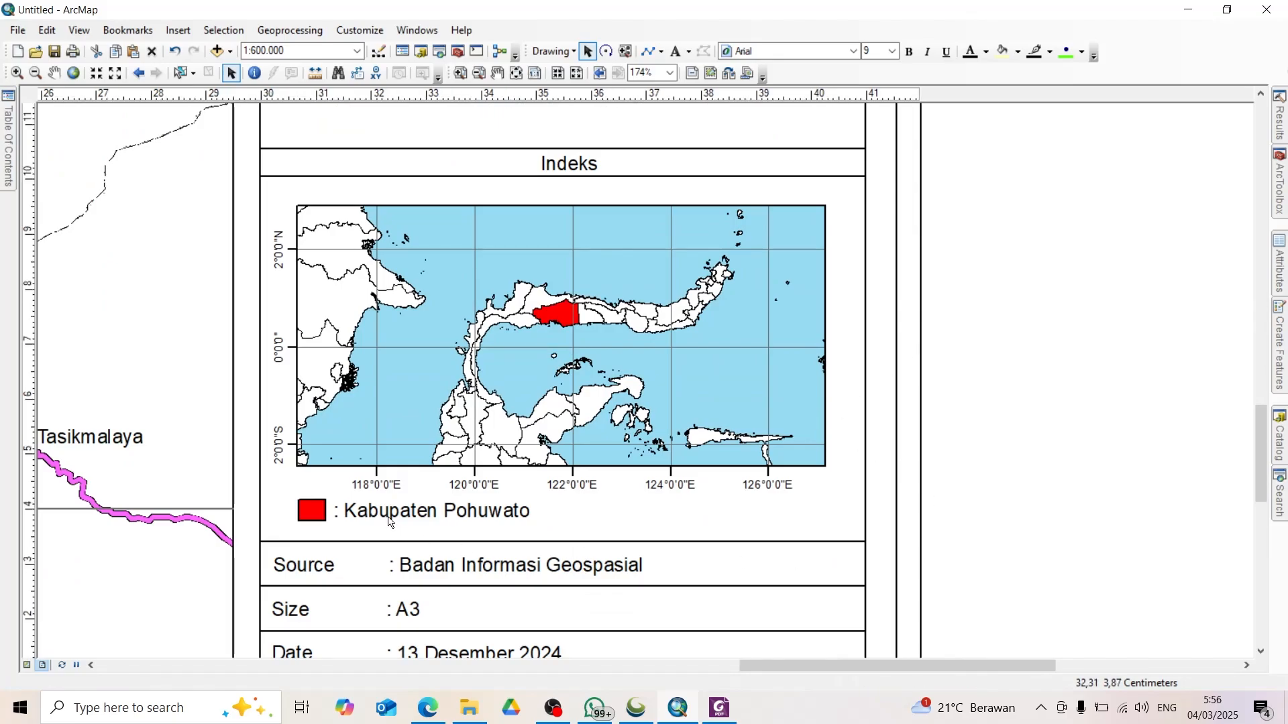
{"action": "double_click", "coordinate": [389, 522]}
{"action": "left_click_drag", "start_coordinate": [606, 279], "coordinate": [558, 280]}
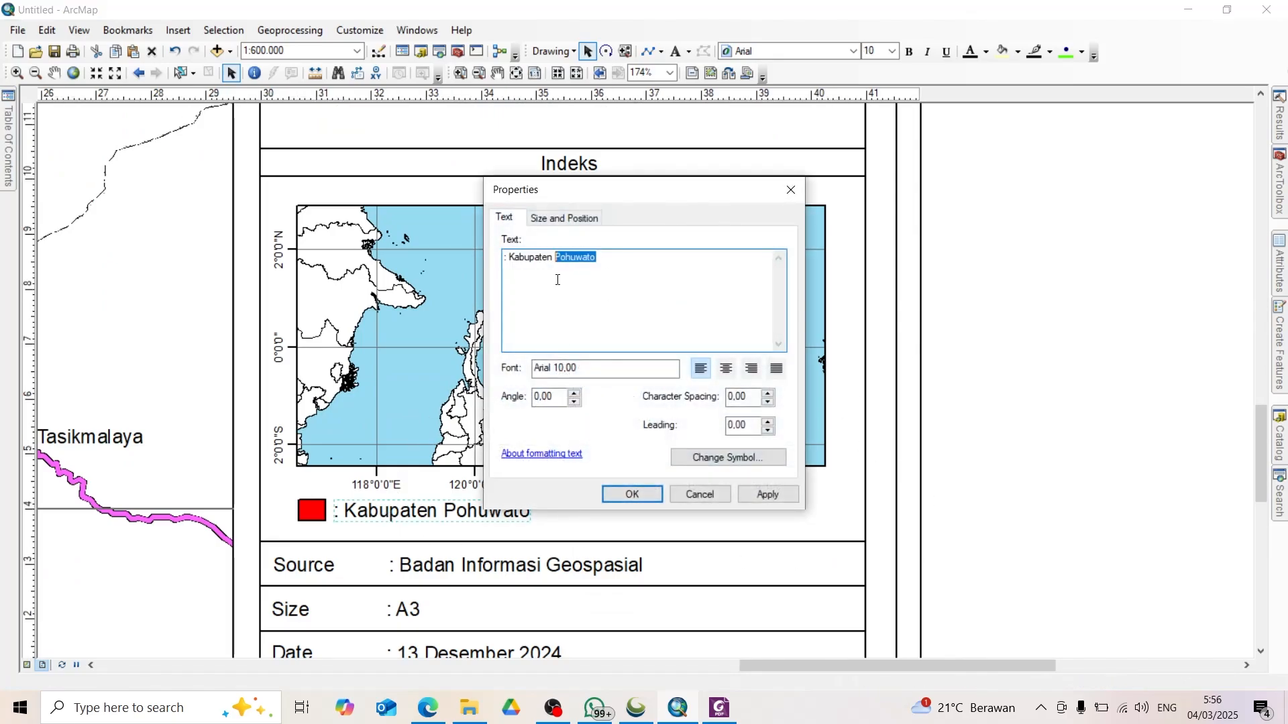
{"action": "type", "text": "Garu"}
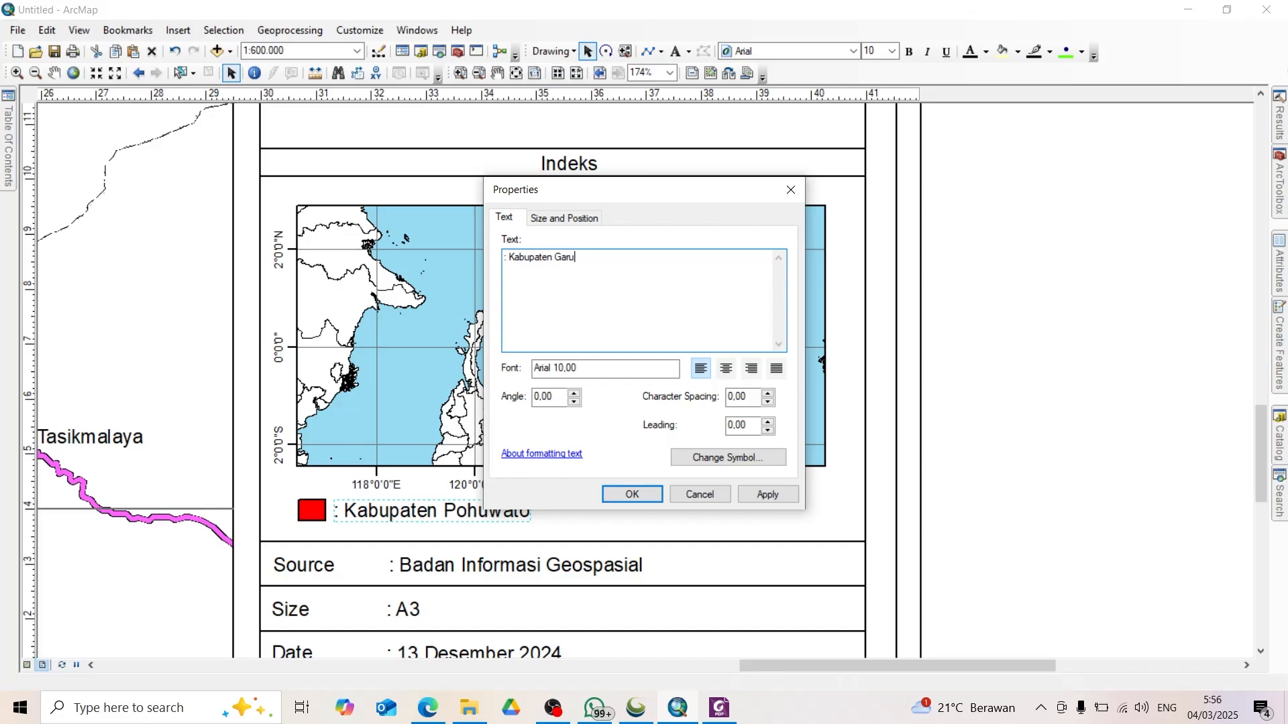
{"action": "type", "text": "tt"}
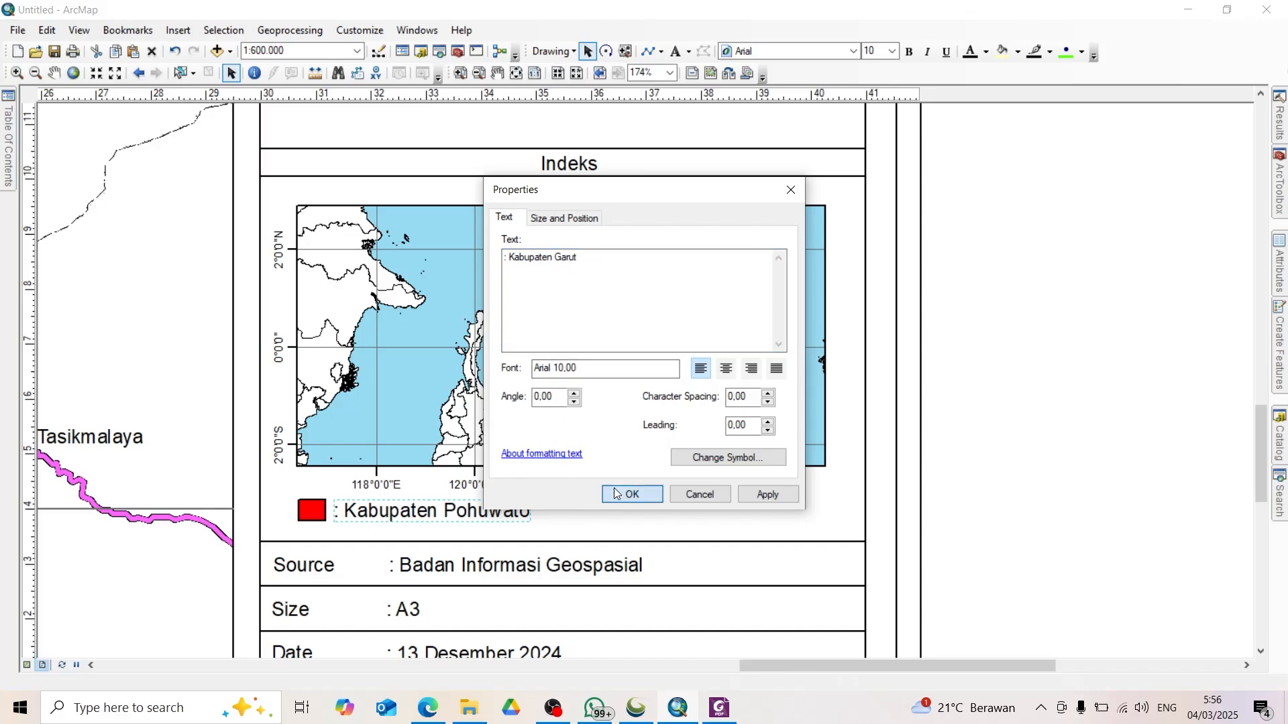
{"action": "left_click", "coordinate": [617, 494]}
Step: Remove all unique values from the symbology of the index map's Kab_Kota layer
{"action": "mouse_move", "coordinate": [10, 142]}
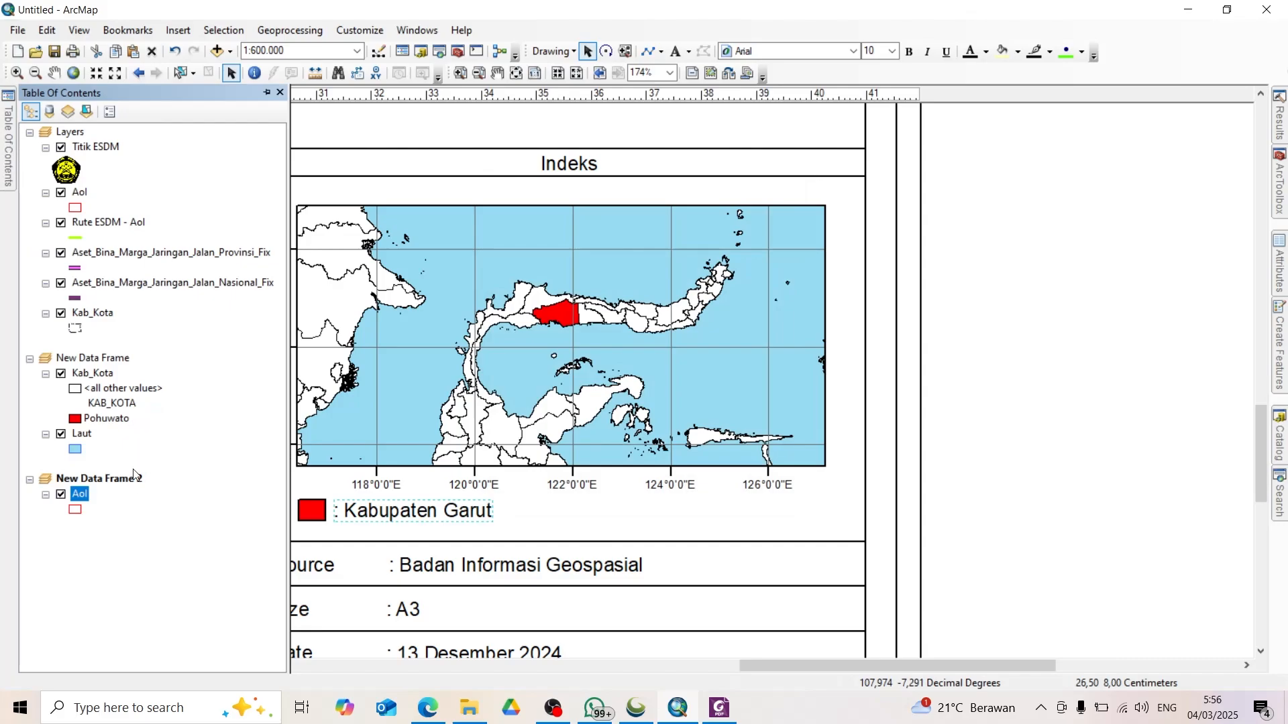
{"action": "left_click", "coordinate": [101, 374]}
{"action": "double_click", "coordinate": [101, 373]}
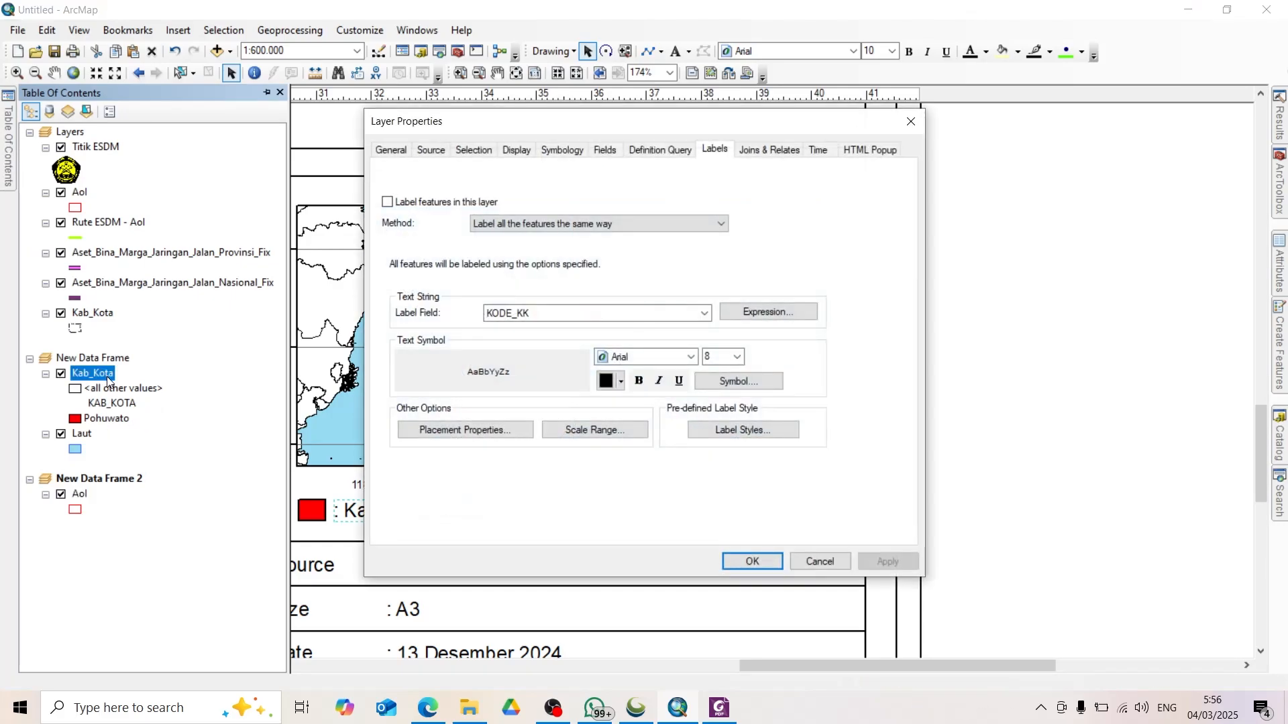
{"action": "left_click", "coordinate": [528, 153]}
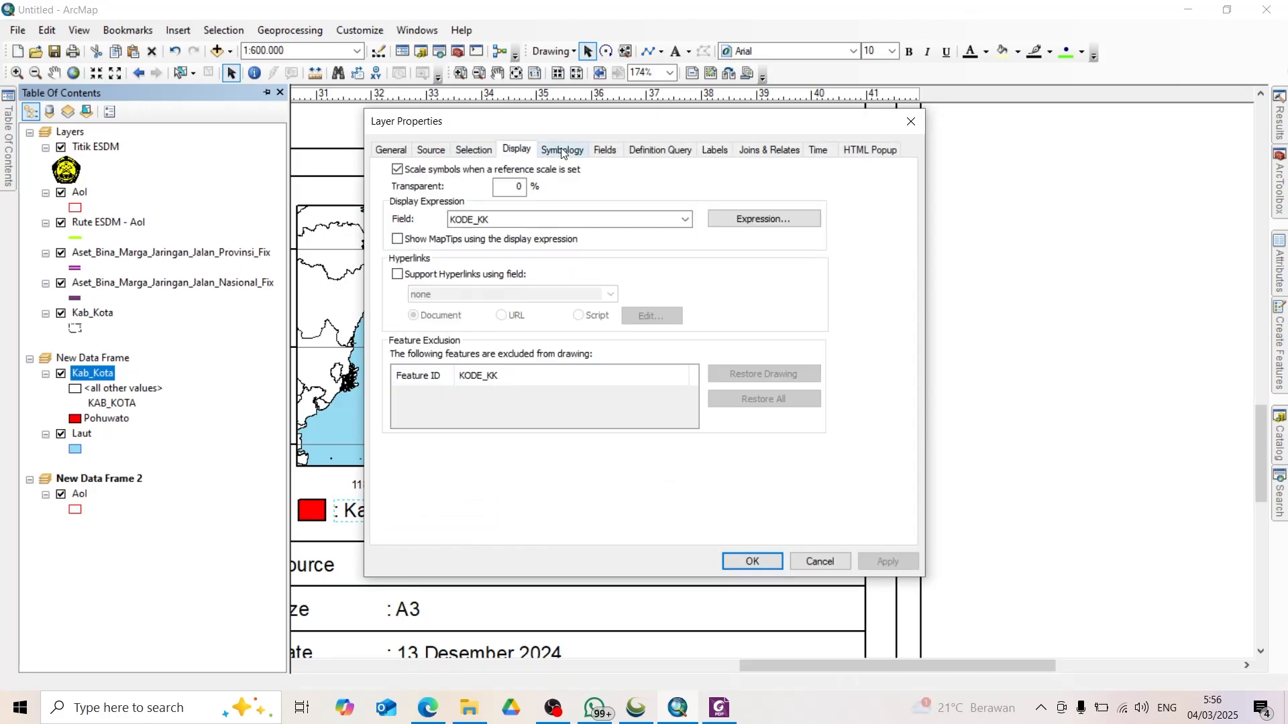
{"action": "left_click", "coordinate": [562, 151]}
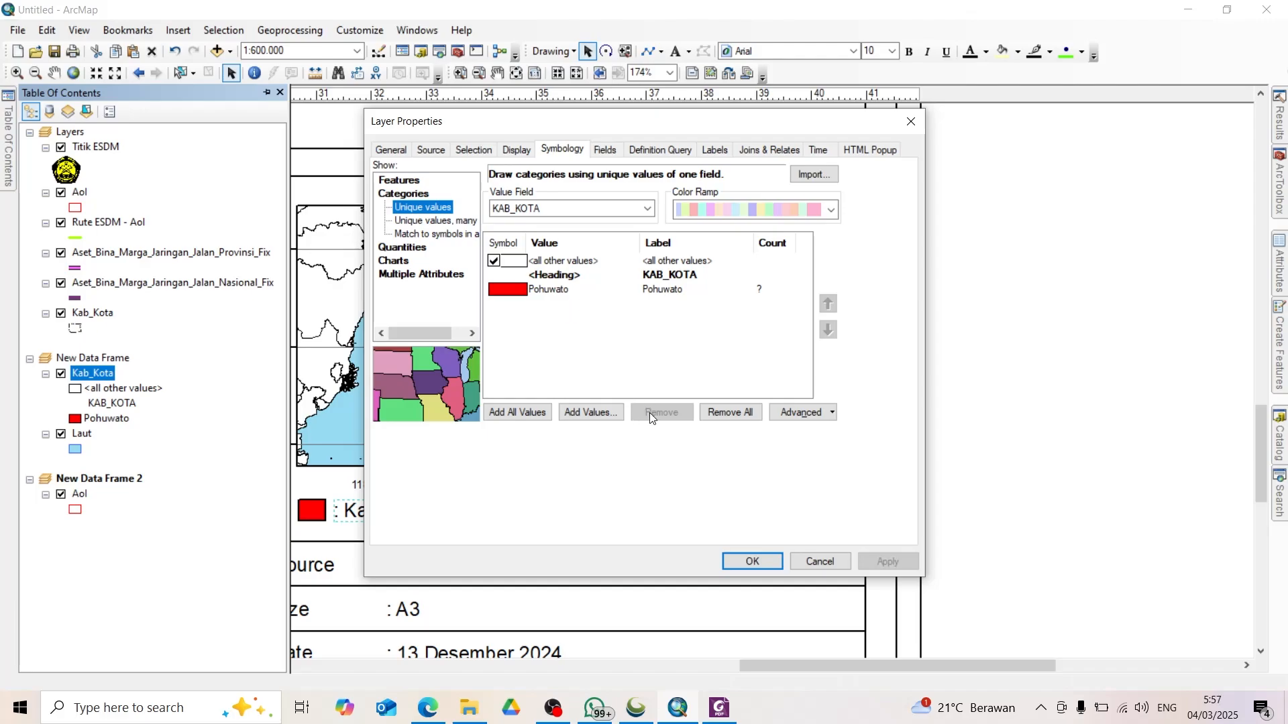
{"action": "left_click", "coordinate": [730, 412]}
{"action": "left_click", "coordinate": [594, 415]}
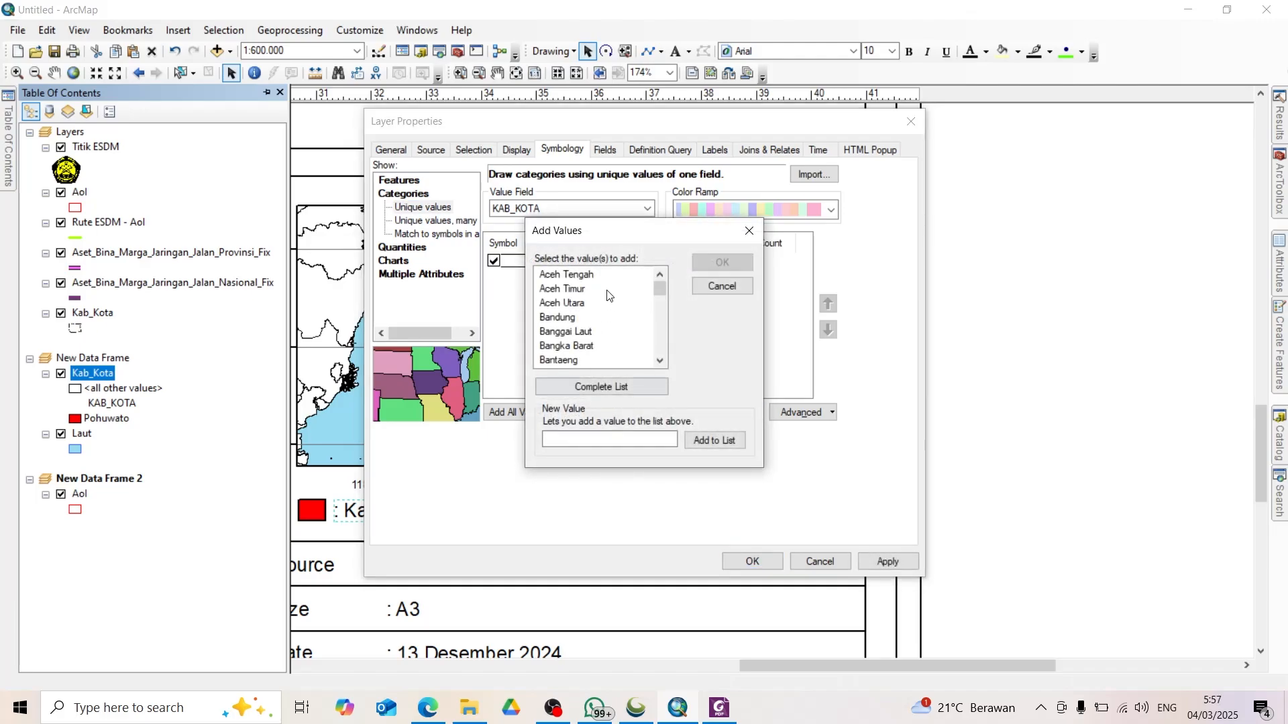
{"action": "left_click", "coordinate": [748, 230]}
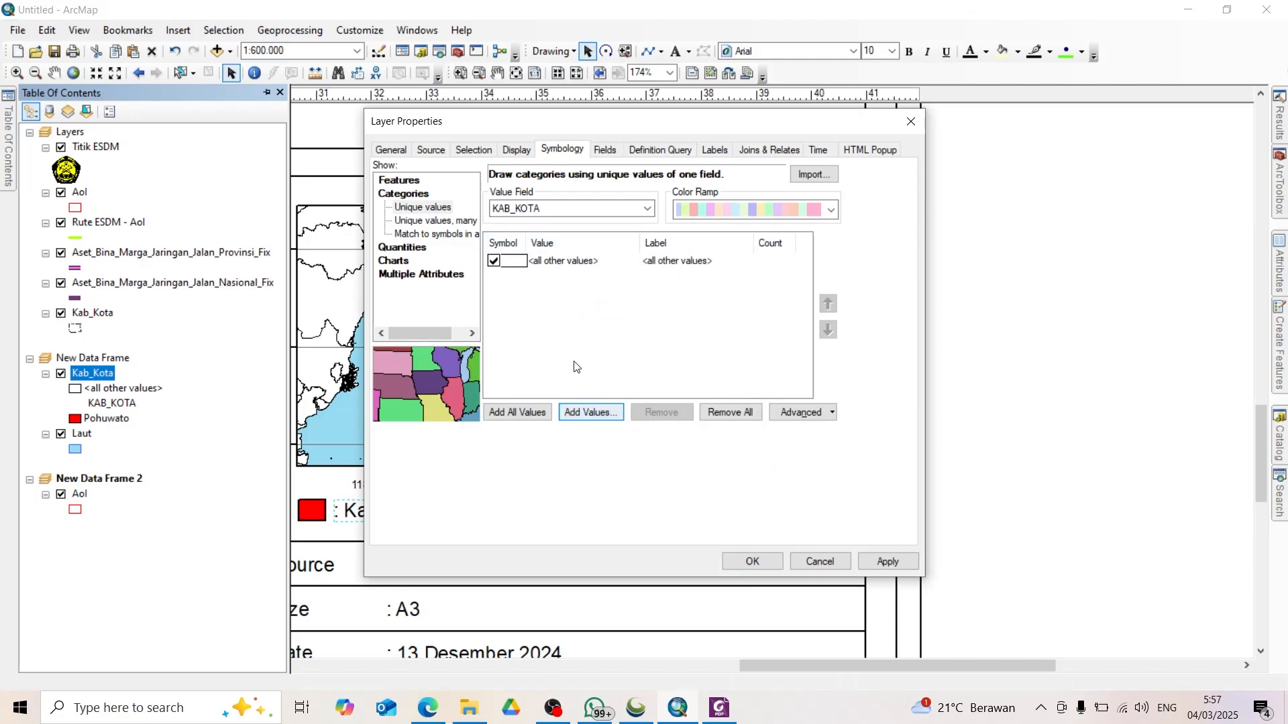
{"action": "double_click", "coordinate": [523, 263]}
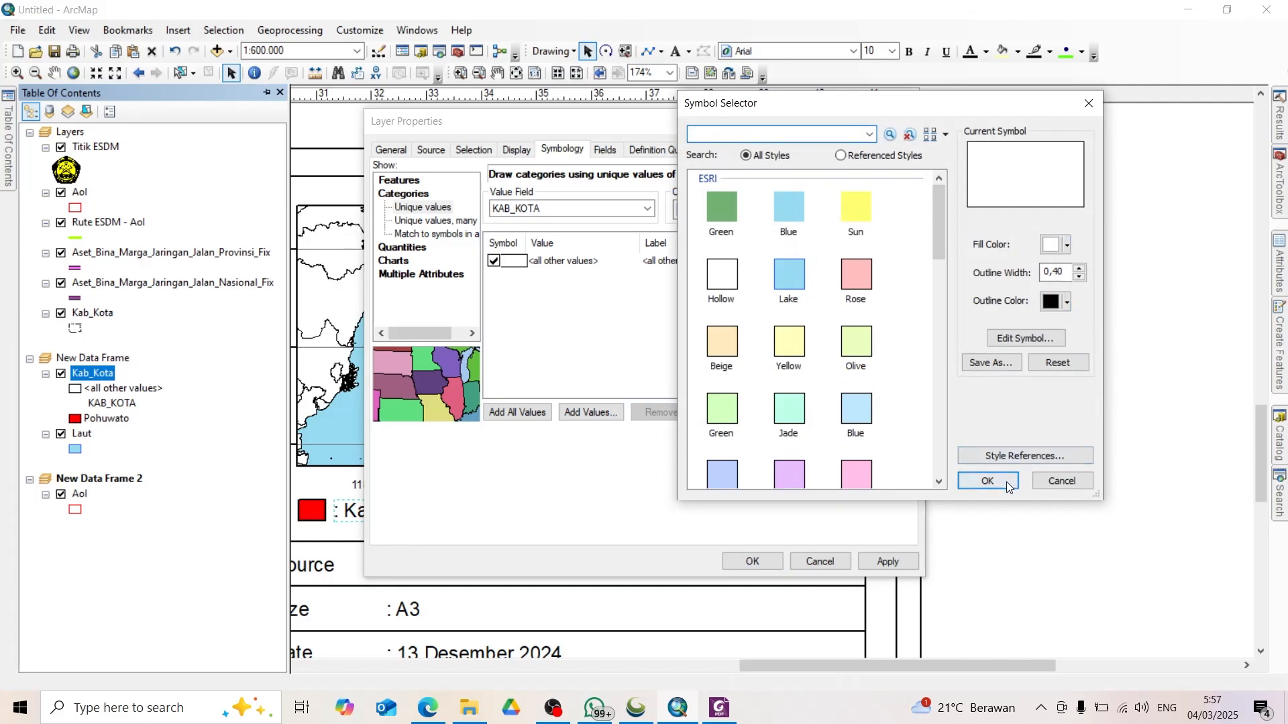
{"action": "left_click", "coordinate": [987, 482]}
Step: Add Garut from the complete KAB_KOTA value list as a unique value in the Kab_Kota symbology
{"action": "left_click", "coordinate": [590, 412]}
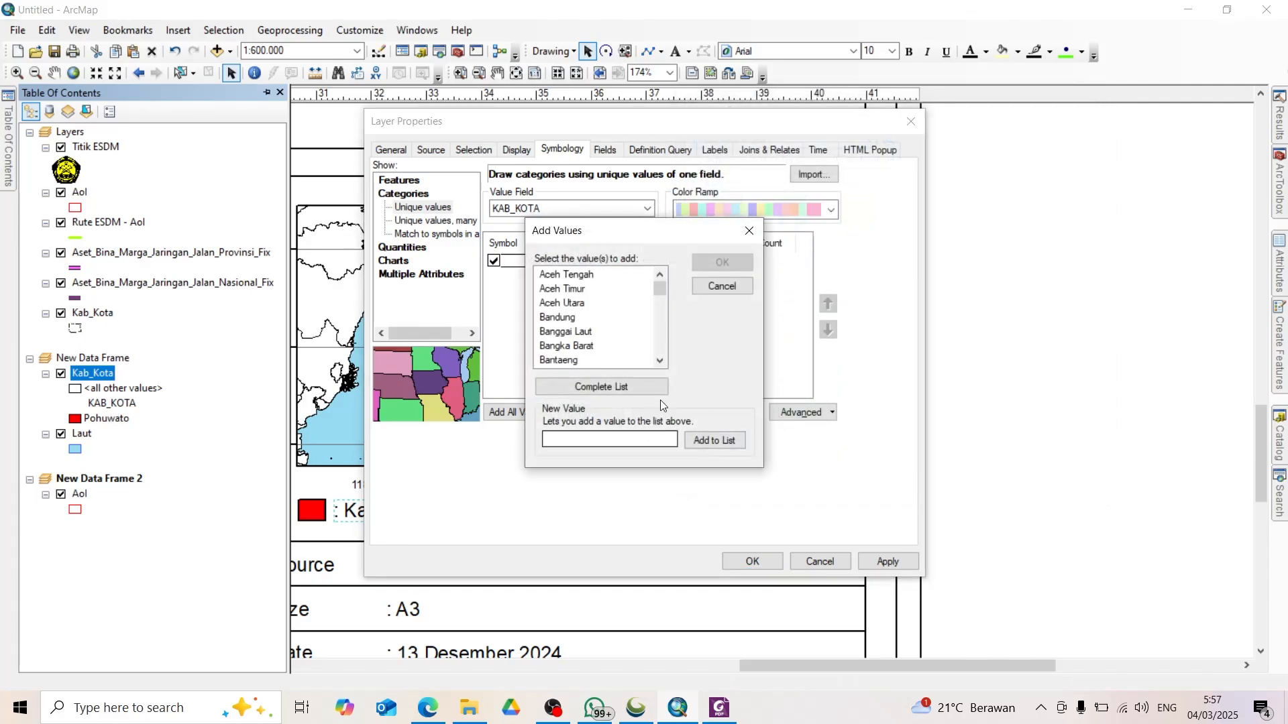
{"action": "left_click", "coordinate": [661, 382]}
{"action": "left_click", "coordinate": [709, 416]}
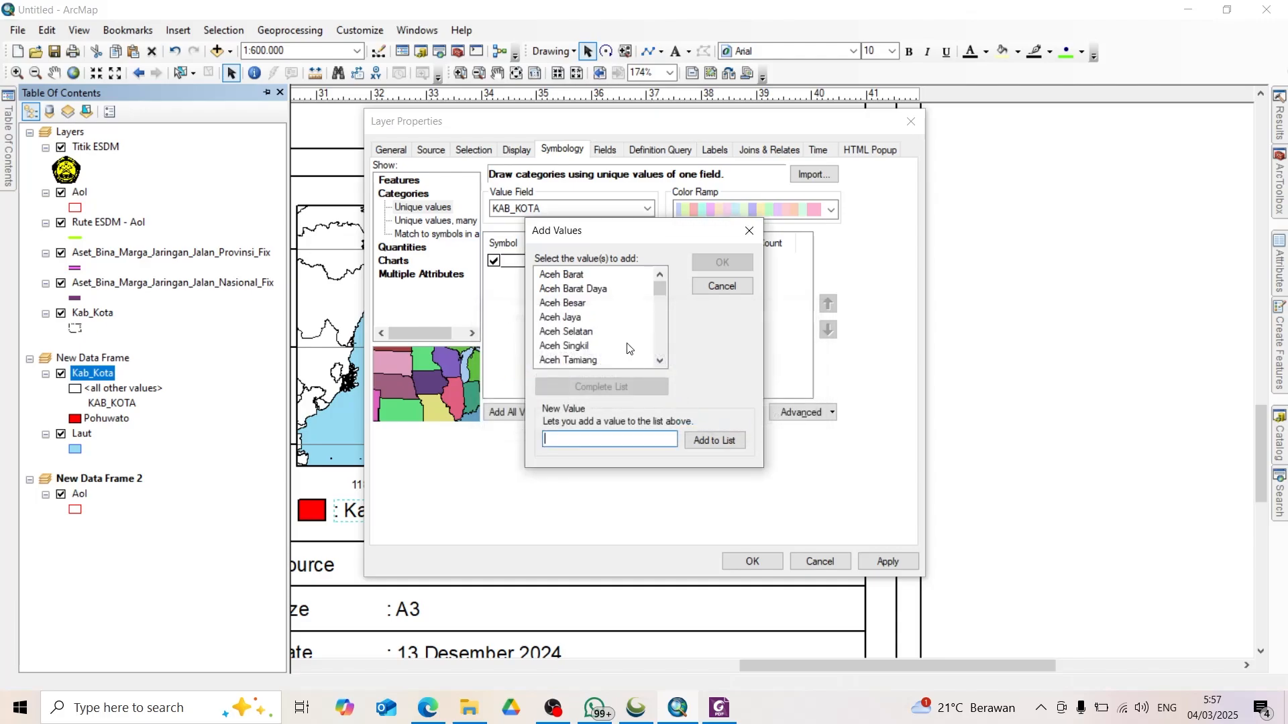
{"action": "scroll", "coordinate": [624, 347], "scroll_direction": "down", "scroll_amount": 20}
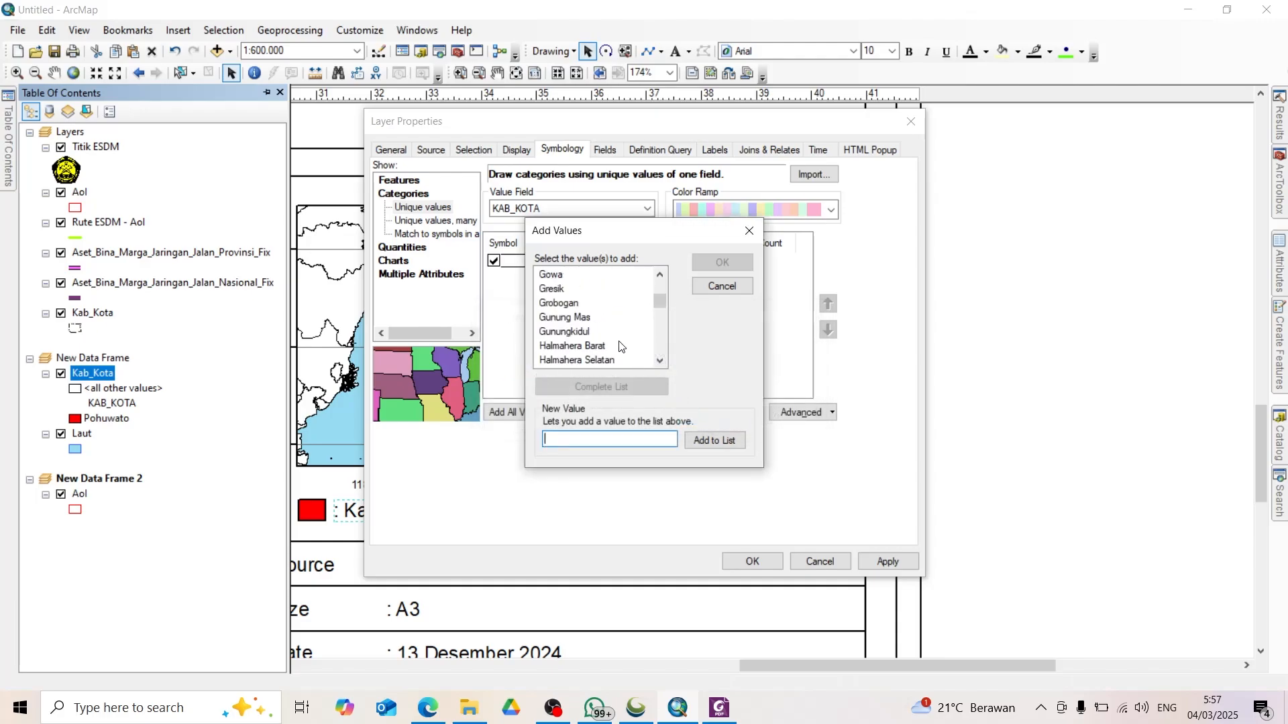
{"action": "scroll", "coordinate": [619, 347], "scroll_direction": "up", "scroll_amount": 1}
{"action": "scroll", "coordinate": [586, 338], "scroll_direction": "up", "scroll_amount": 1}
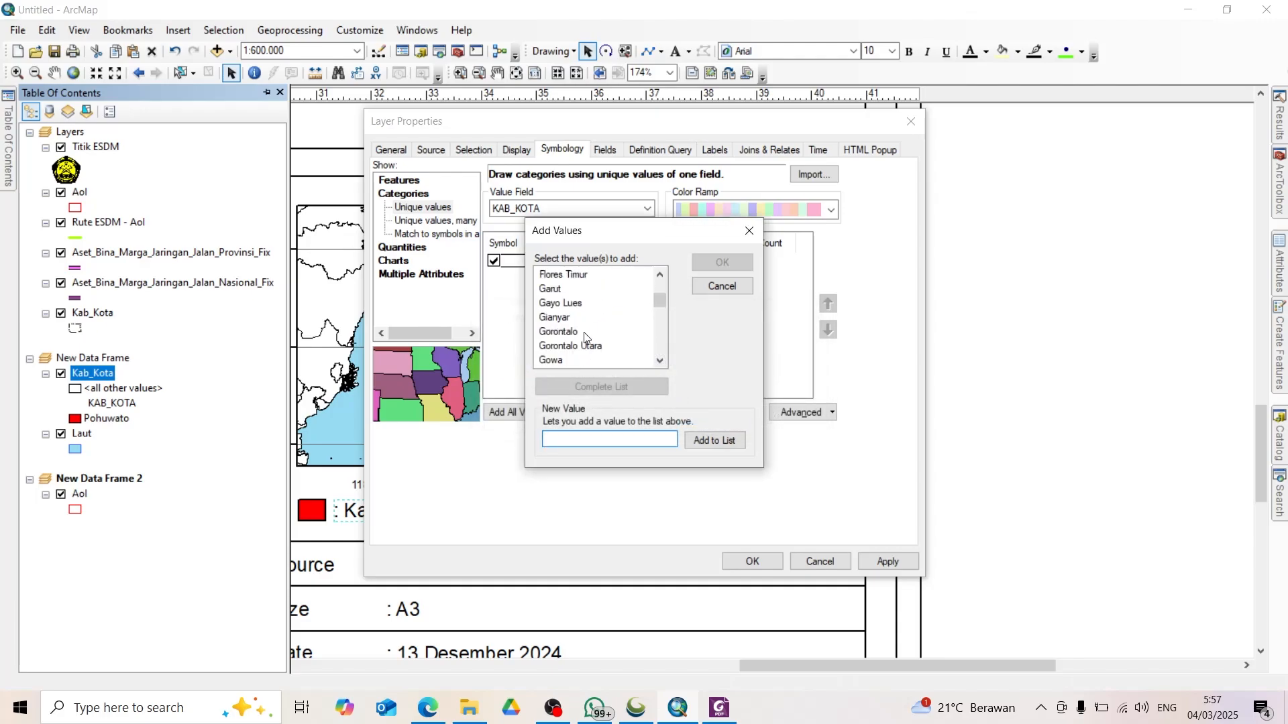
{"action": "left_click", "coordinate": [558, 290]}
{"action": "left_click", "coordinate": [712, 262]}
Step: Set the Garut category's fill color to red
{"action": "double_click", "coordinate": [507, 289]}
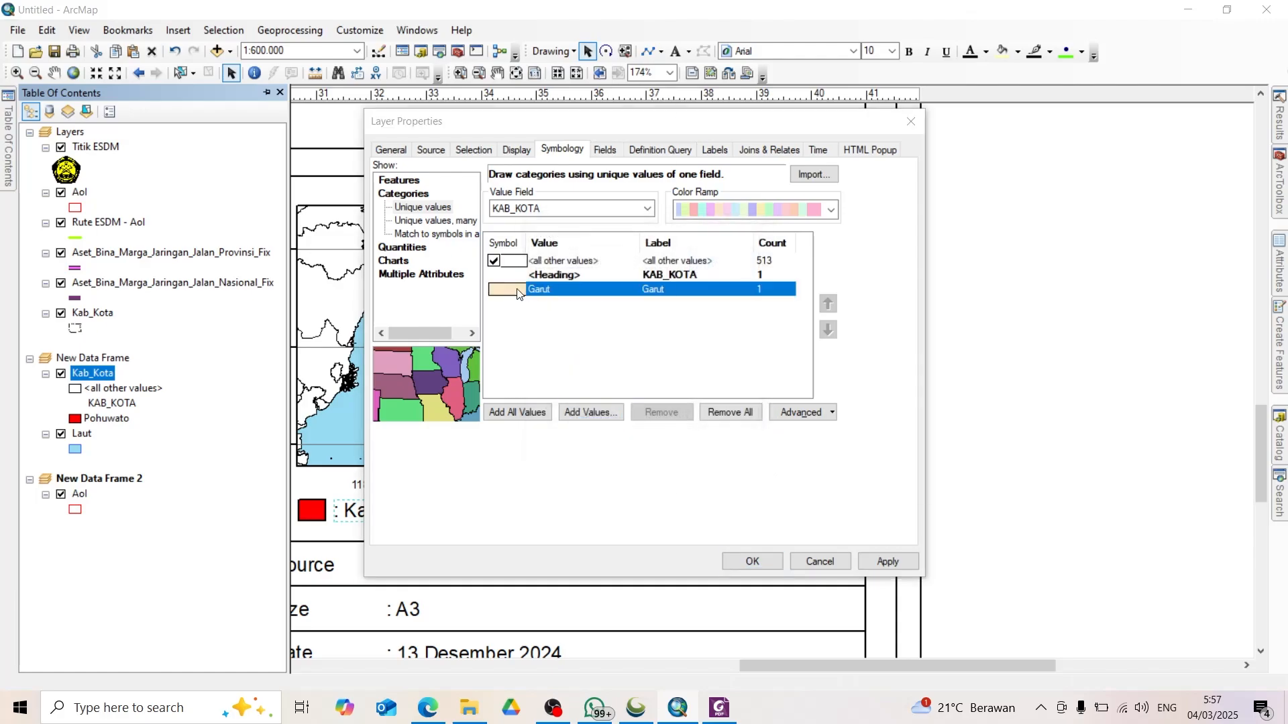
{"action": "left_click", "coordinate": [1041, 248]}
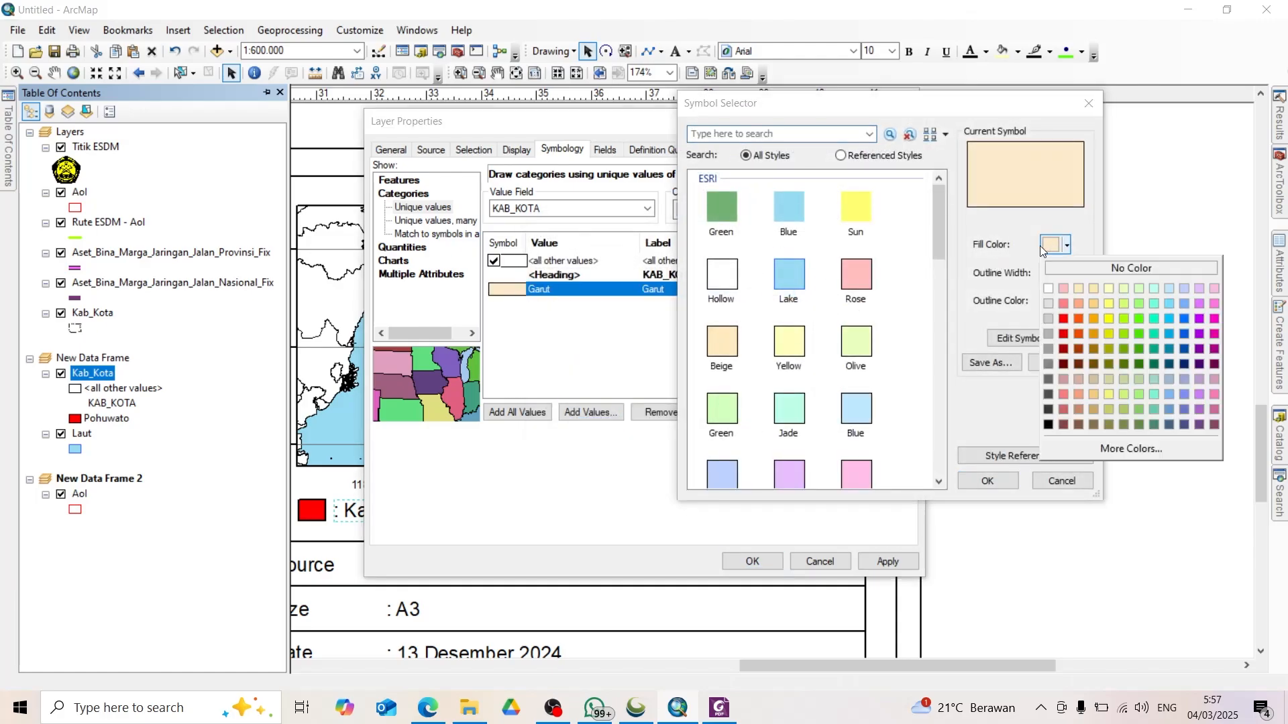
{"action": "left_click", "coordinate": [1065, 319]}
{"action": "left_click", "coordinate": [989, 481]}
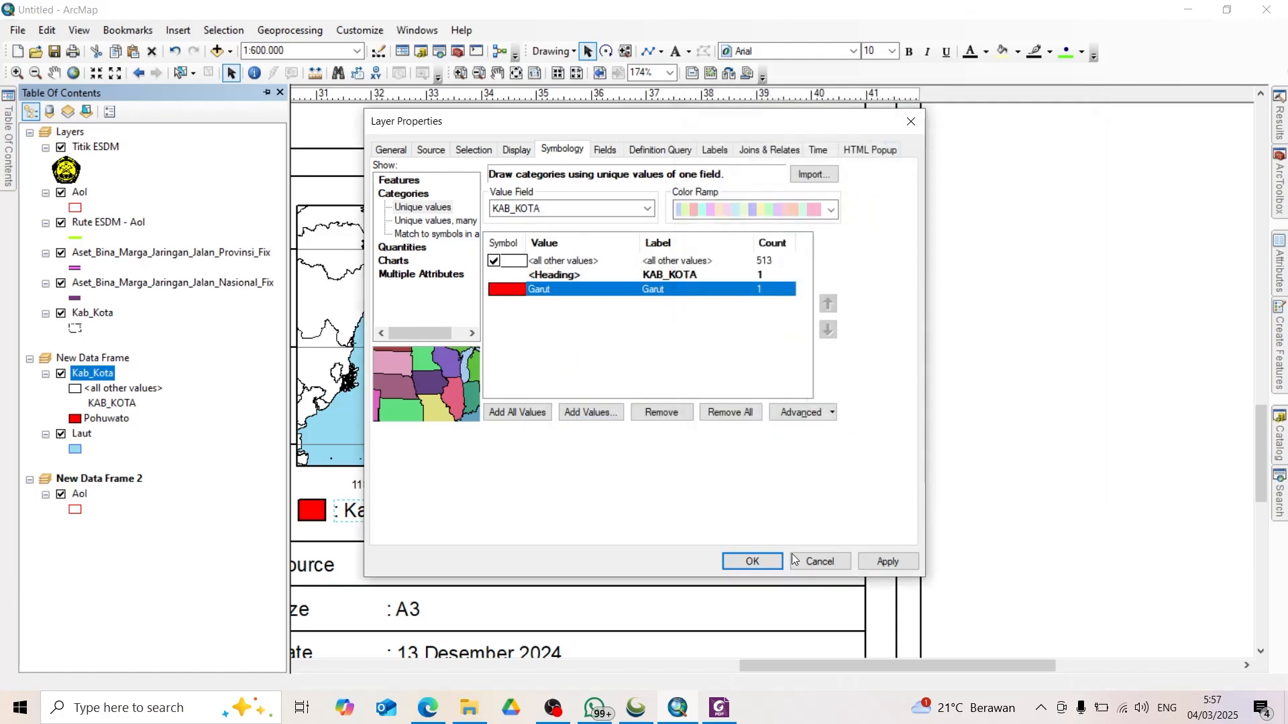
Step: Apply the Garut symbology and reposition the index map's extent from Sulawesi to western Java around Garut, at about 1:8.100.000
{"action": "left_click", "coordinate": [751, 562]}
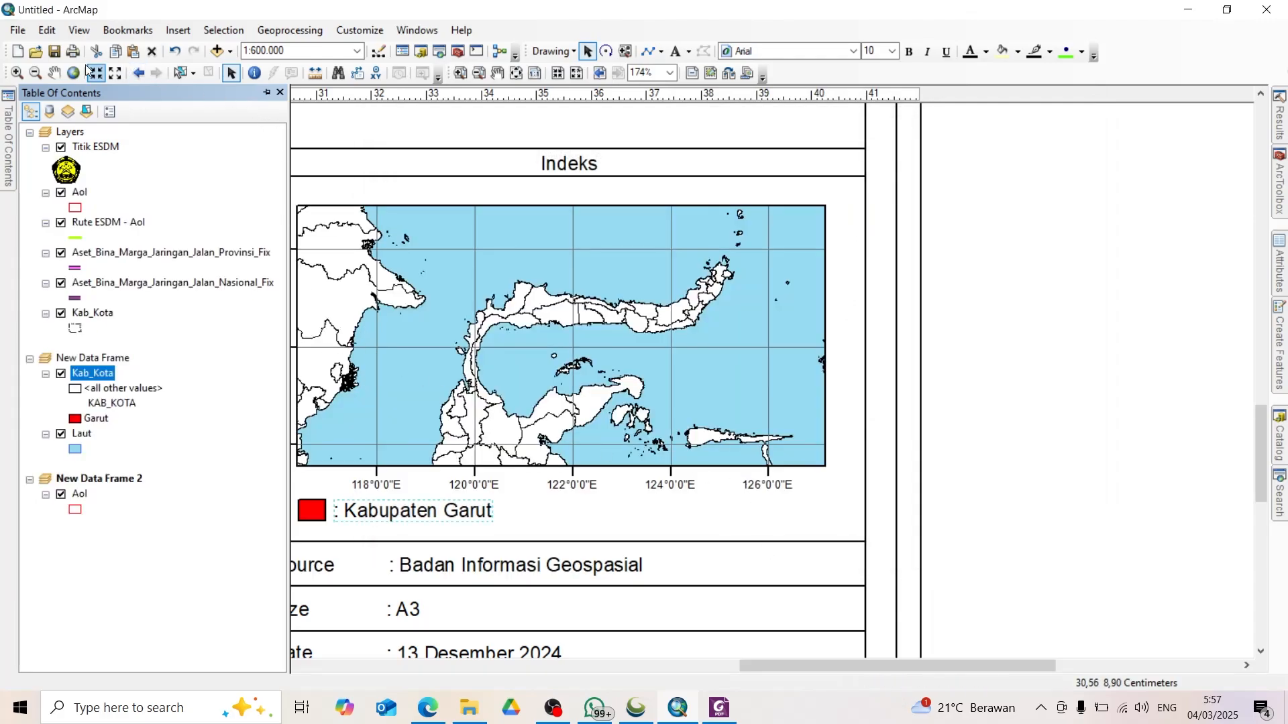
{"action": "left_click", "coordinate": [55, 73]}
{"action": "left_click_drag", "start_coordinate": [520, 363], "coordinate": [716, 282]}
{"action": "left_click_drag", "start_coordinate": [456, 375], "coordinate": [623, 350]}
{"action": "left_click_drag", "start_coordinate": [500, 367], "coordinate": [625, 290]}
{"action": "left_click_drag", "start_coordinate": [494, 378], "coordinate": [713, 254]}
{"action": "left_click_drag", "start_coordinate": [554, 350], "coordinate": [496, 293]}
{"action": "left_click_drag", "start_coordinate": [570, 323], "coordinate": [573, 367]}
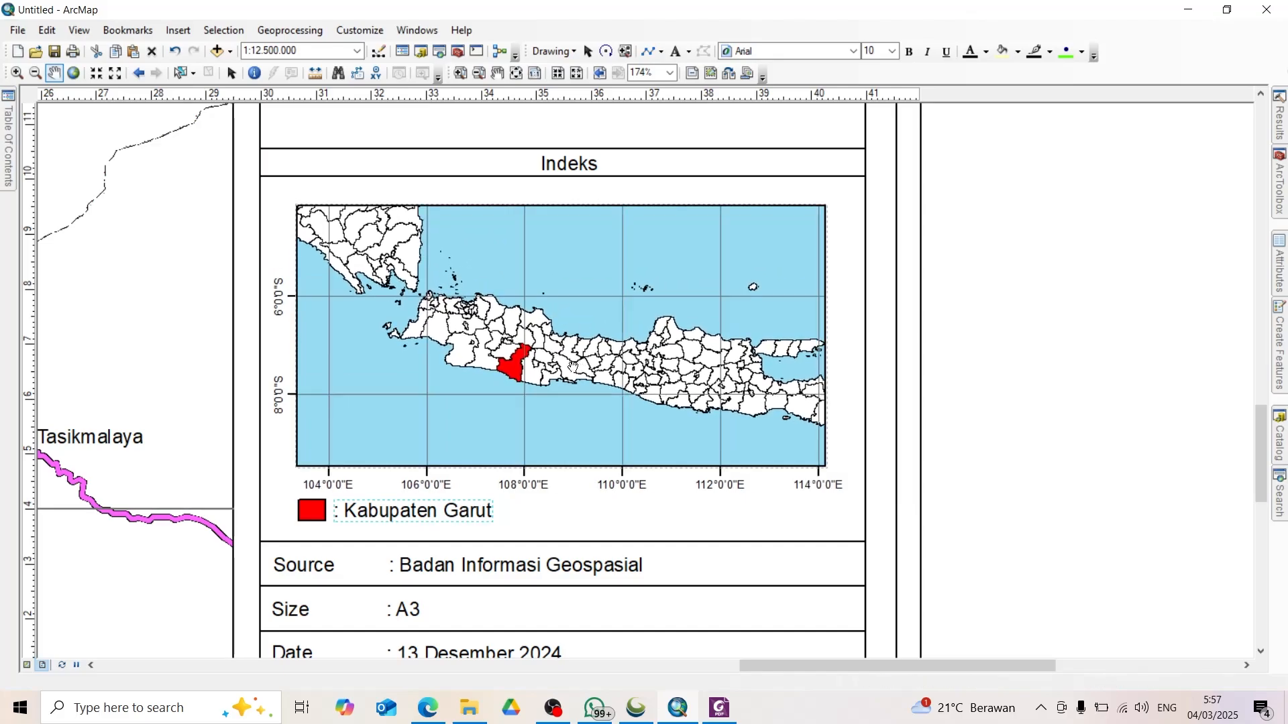
{"action": "left_click", "coordinate": [17, 73]}
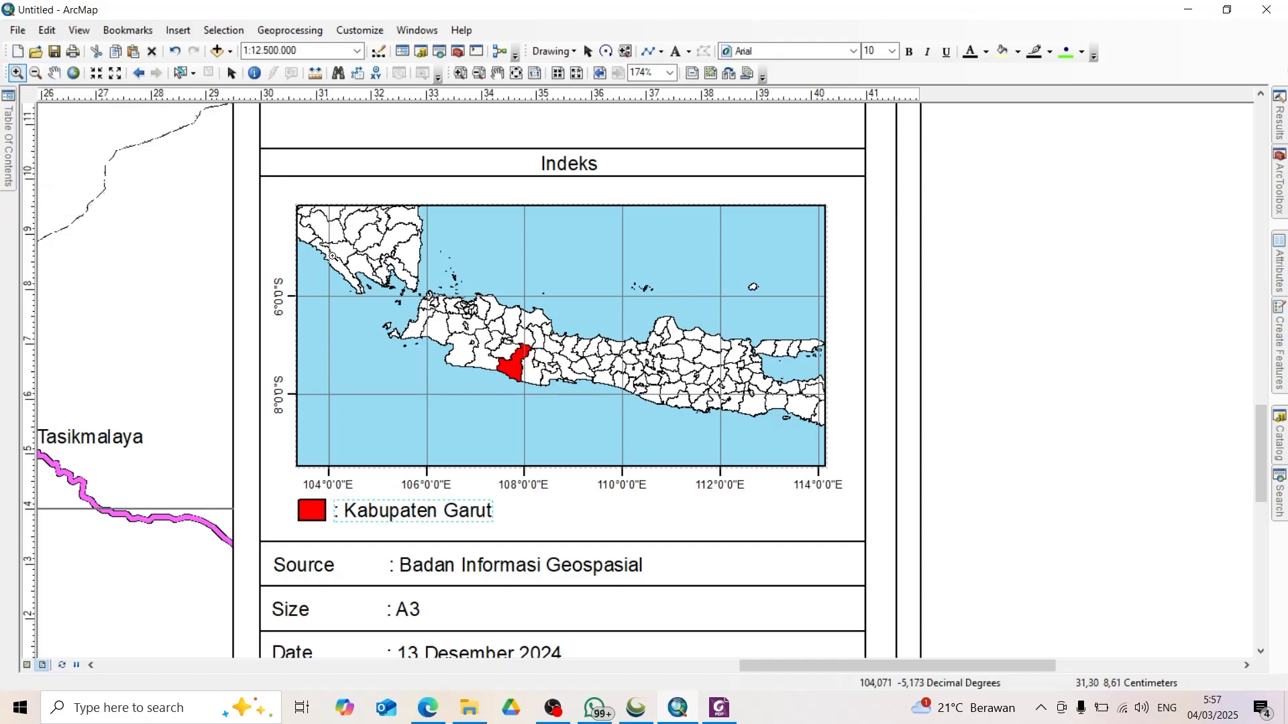
{"action": "left_click_drag", "start_coordinate": [349, 259], "coordinate": [693, 430]}
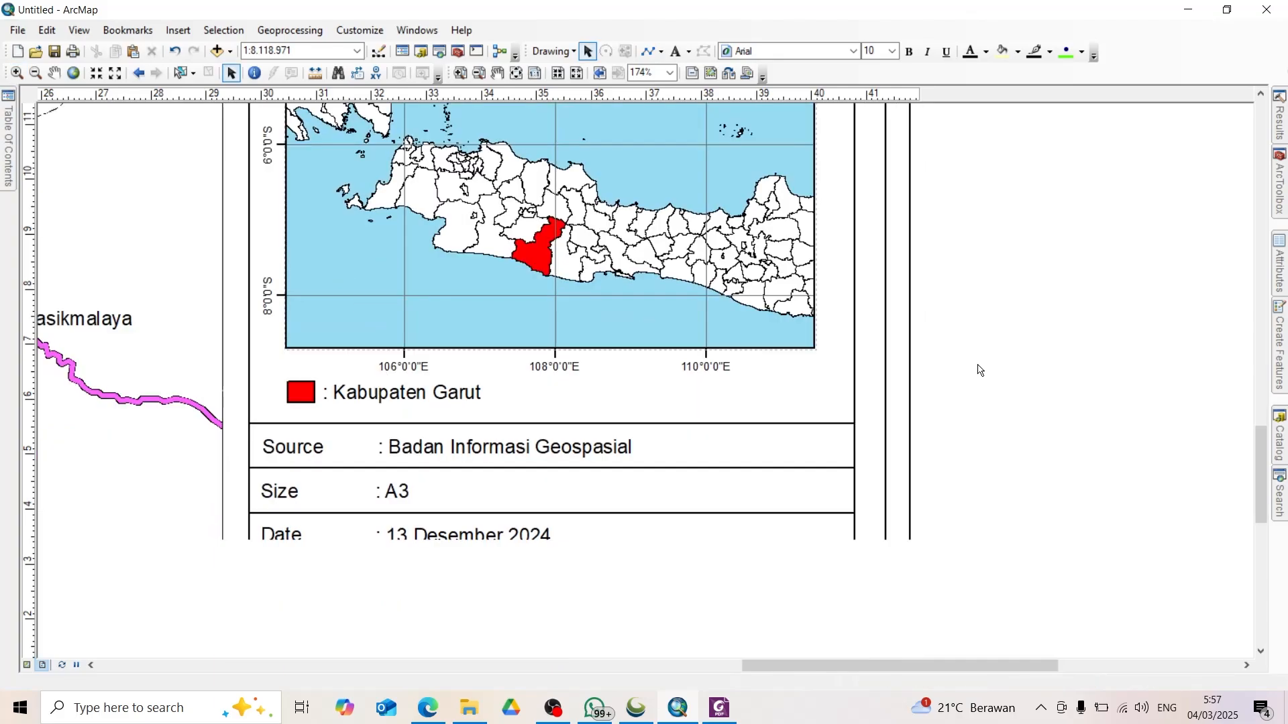
Step: Change the Source entry in the layout's information table to ": My Maps, Jasa Marga, BIG"
{"action": "double_click", "coordinate": [515, 448]}
{"action": "left_click_drag", "start_coordinate": [626, 279], "coordinate": [513, 273]}
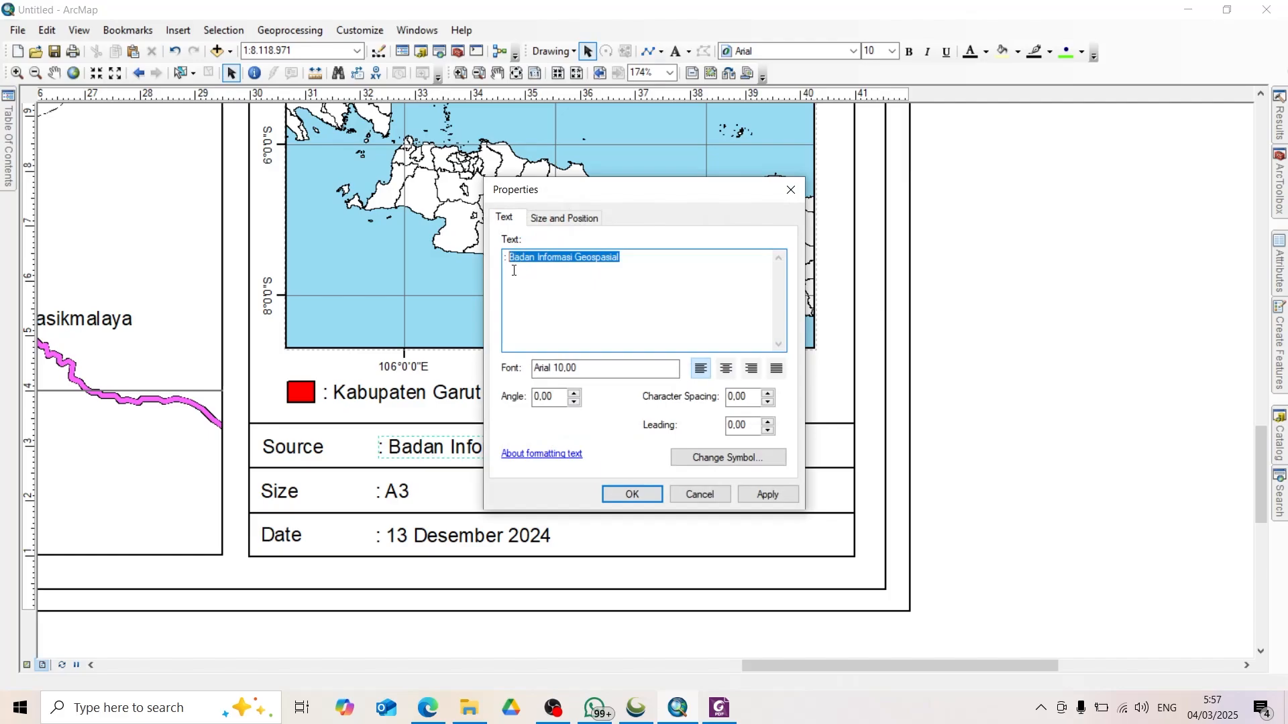
{"action": "type", "text": "Jasa Marga"}
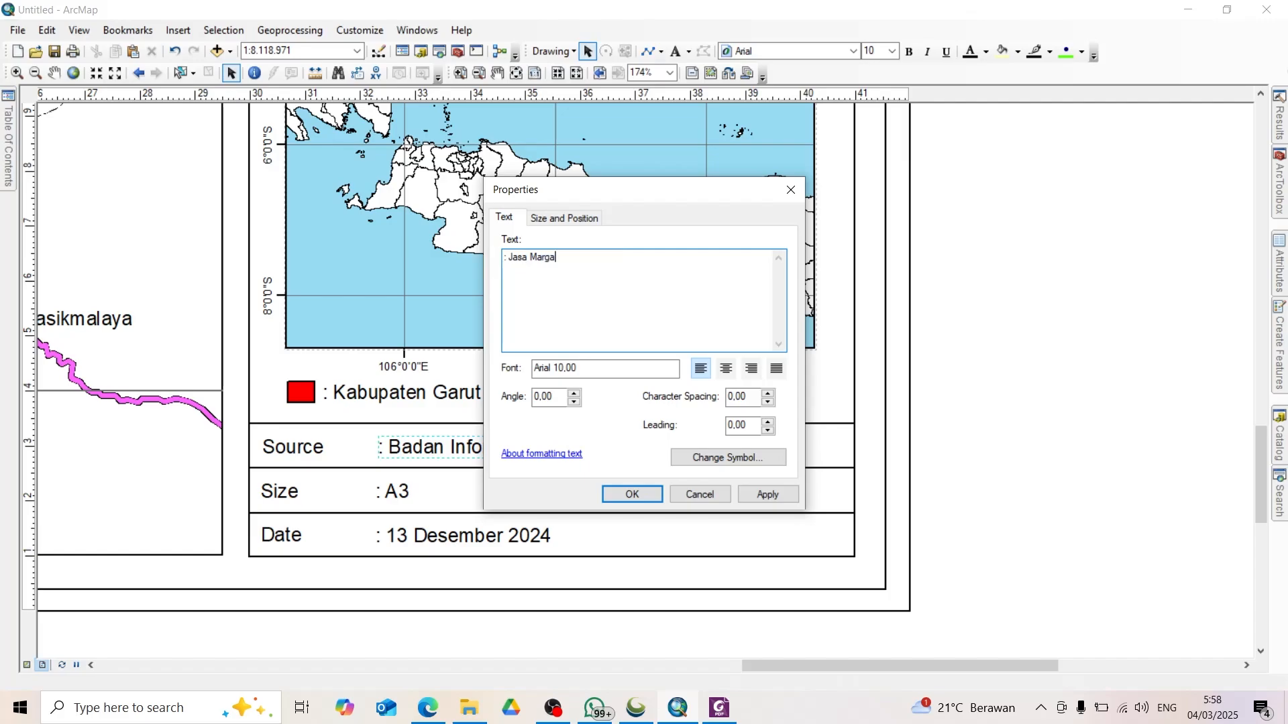
{"action": "key", "text": "BackSpace"}
{"action": "key", "text": "BackSpace"}
{"action": "key", "text": "BackSpace"}
{"action": "key", "text": "BackSpace"}
{"action": "key", "text": "BackSpace"}
{"action": "key", "text": "BackSpace"}
{"action": "key", "text": "BackSpace"}
{"action": "key", "text": "BackSpace"}
{"action": "type", "text": "My Map"}
{"action": "left_click", "coordinate": [655, 487]}
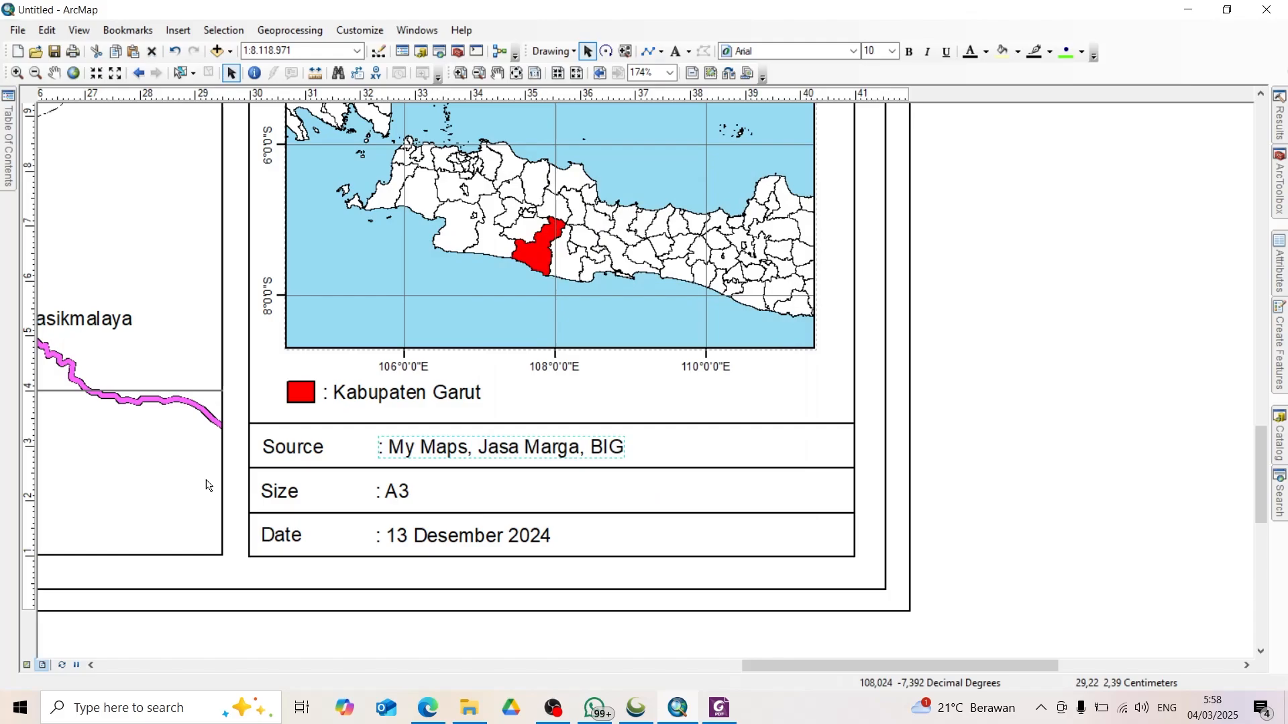
Step: Change the Date entry in the layout's information table to ": 4 Maret 2025"
{"action": "double_click", "coordinate": [423, 550]}
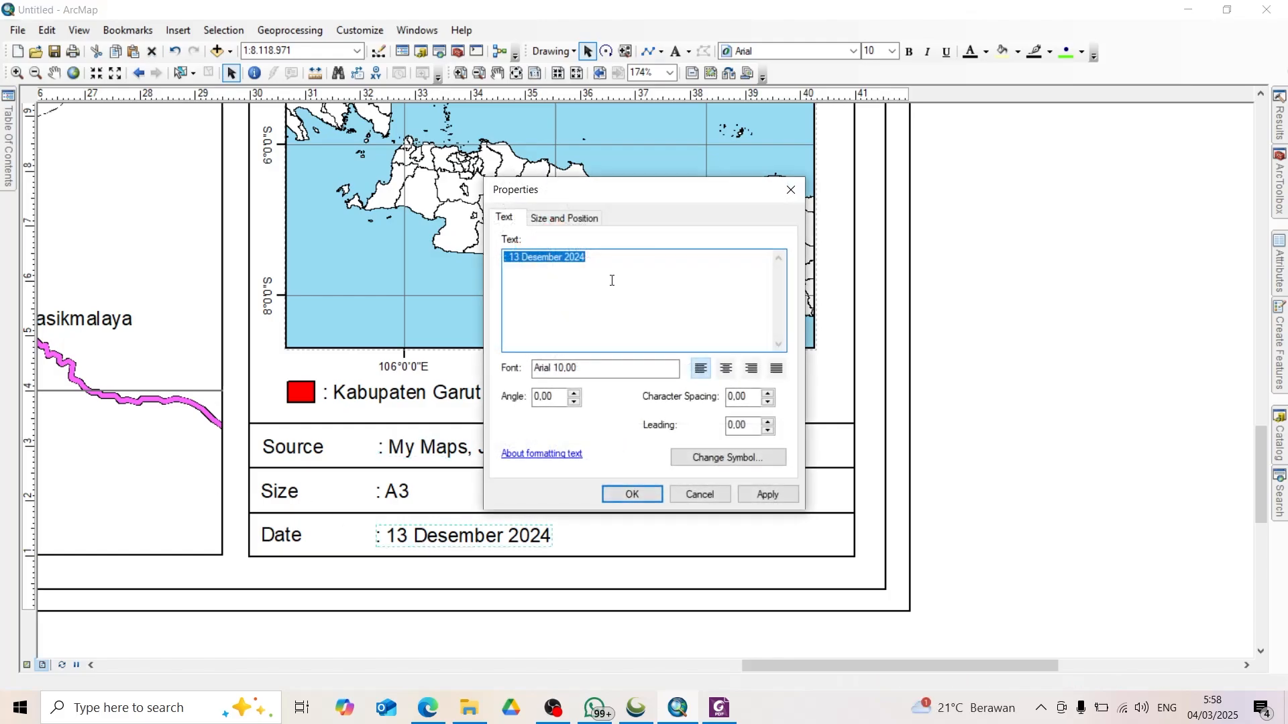
{"action": "left_click_drag", "start_coordinate": [612, 279], "coordinate": [511, 283]}
{"action": "type", "text": "4 Maret 2025"}
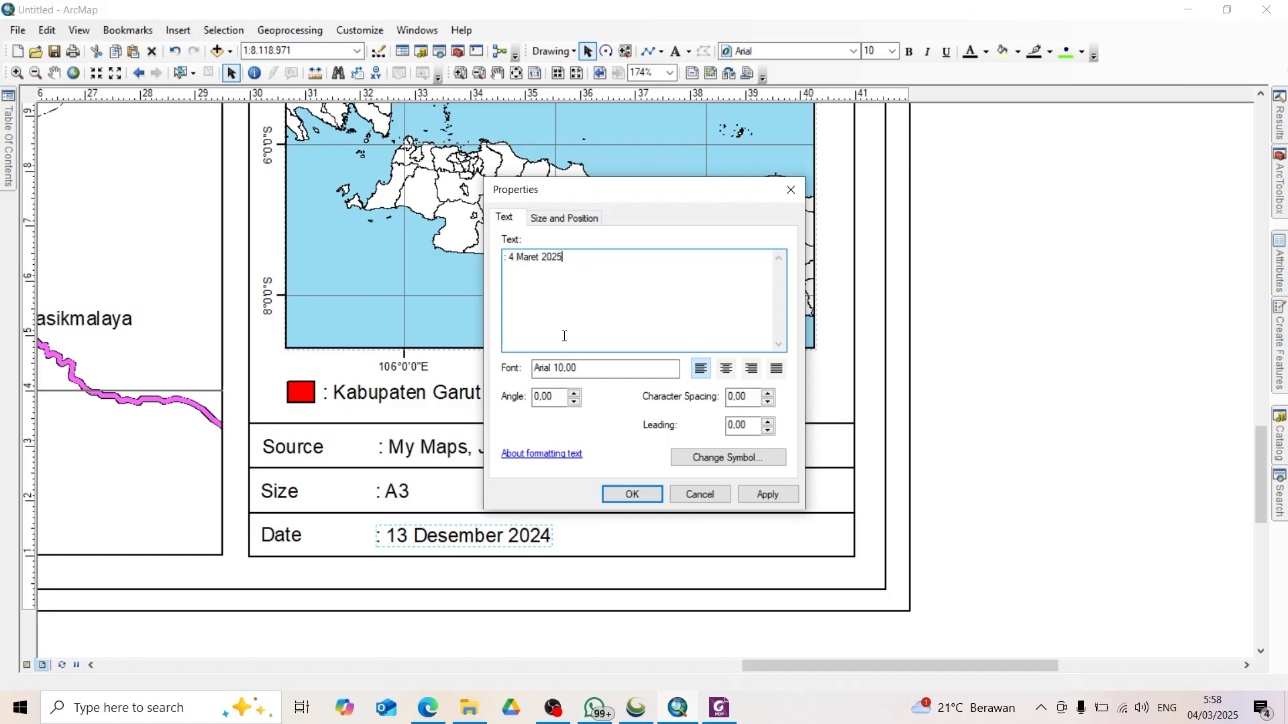
{"action": "left_click", "coordinate": [632, 494]}
Step: Start exporting the full map layout to the folder "3. Peta Kesampaian Daerah" with the file name "Peta Kesampaian Daerah"
{"action": "right_click", "coordinate": [1110, 261]}
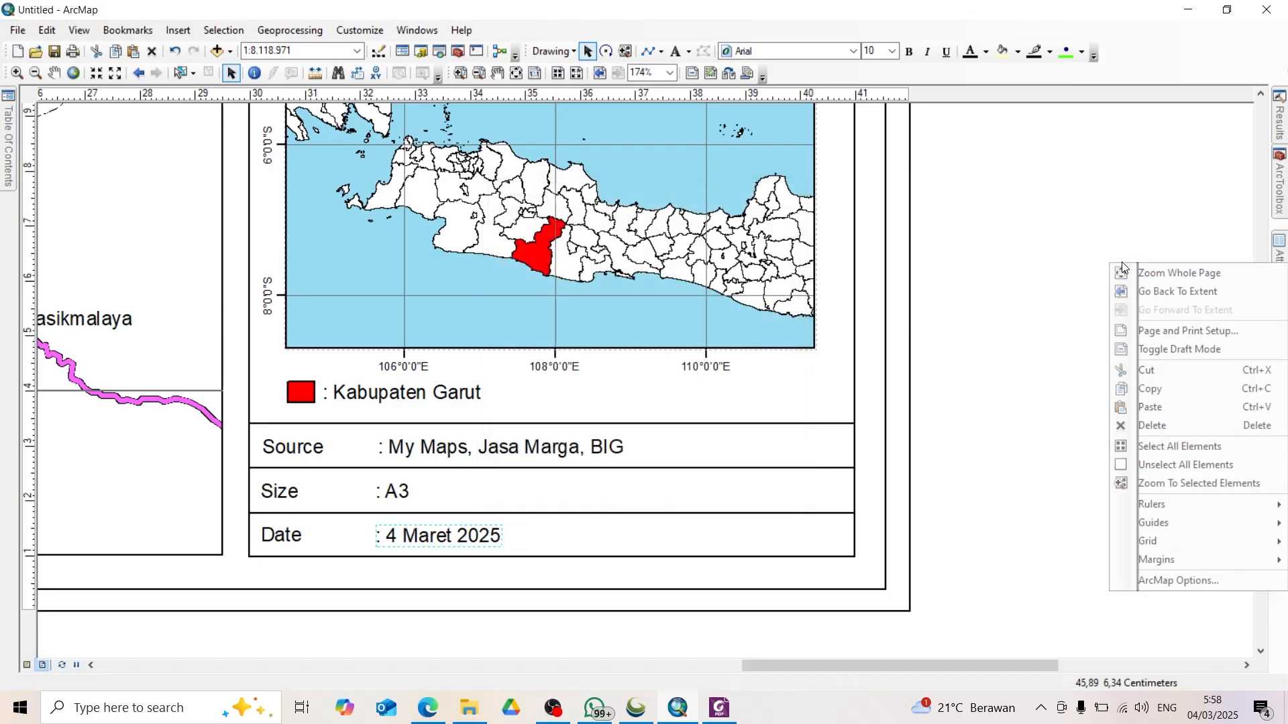
{"action": "left_click", "coordinate": [1115, 289]}
{"action": "left_click_drag", "start_coordinate": [1033, 315], "coordinate": [1011, 226]}
{"action": "right_click", "coordinate": [1010, 225]}
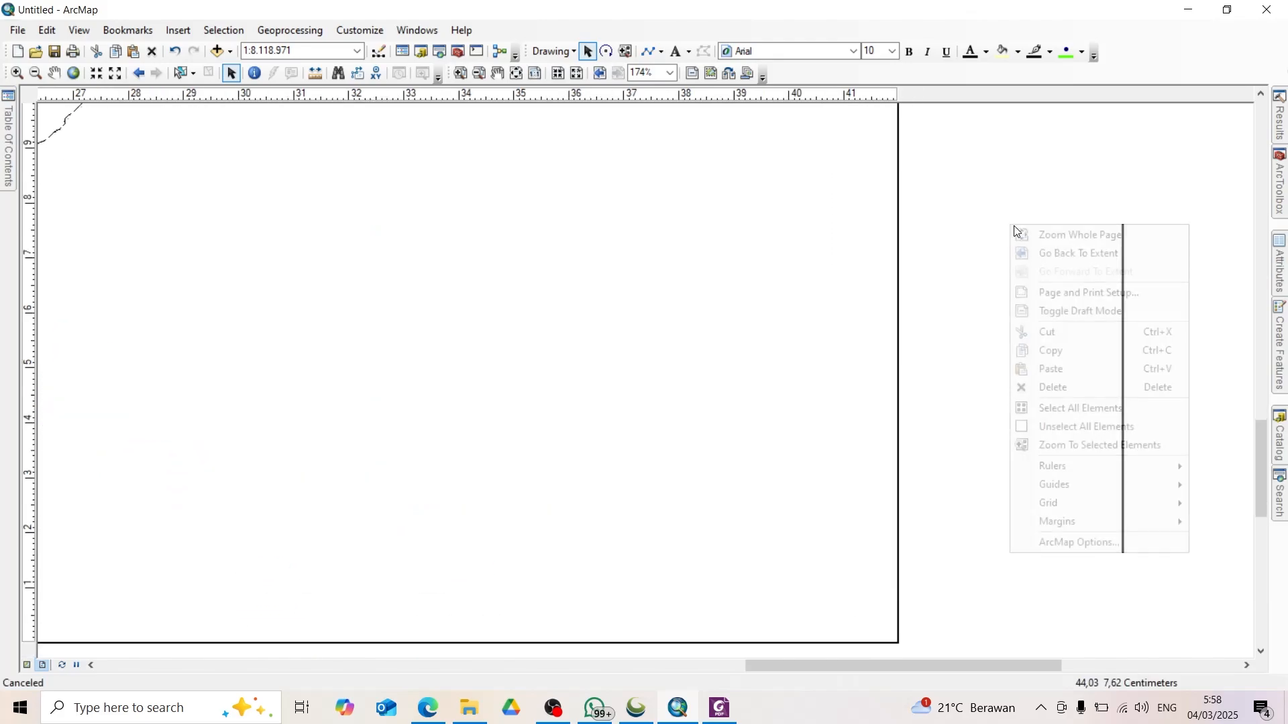
{"action": "left_click", "coordinate": [1053, 236]}
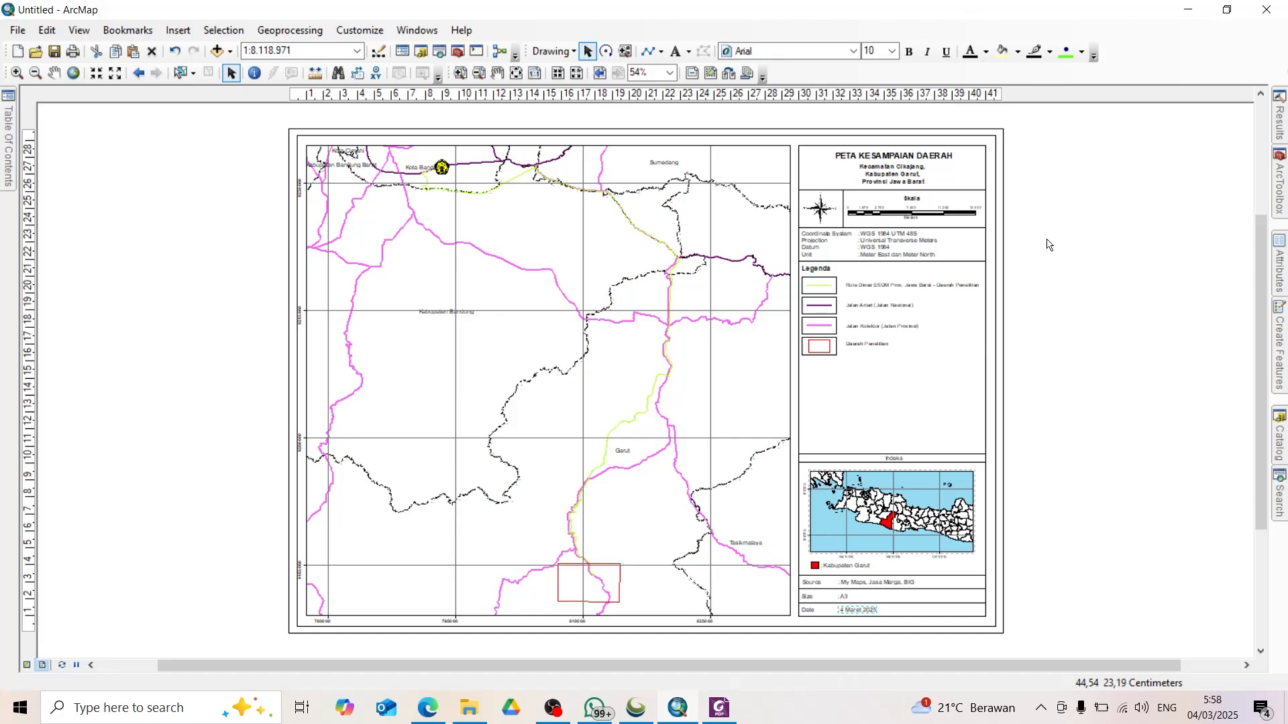
{"action": "left_click", "coordinate": [1048, 245]}
{"action": "left_click", "coordinate": [17, 30]}
{"action": "left_click", "coordinate": [106, 284]}
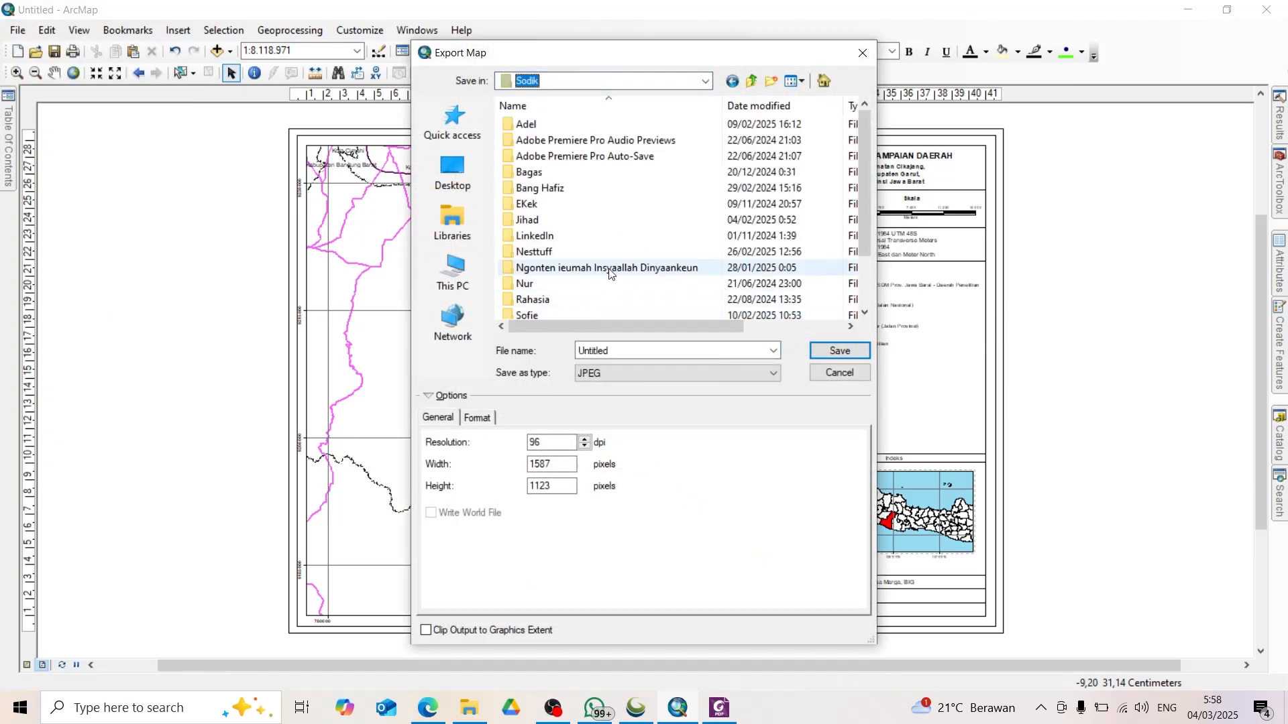
{"action": "double_click", "coordinate": [651, 349]}
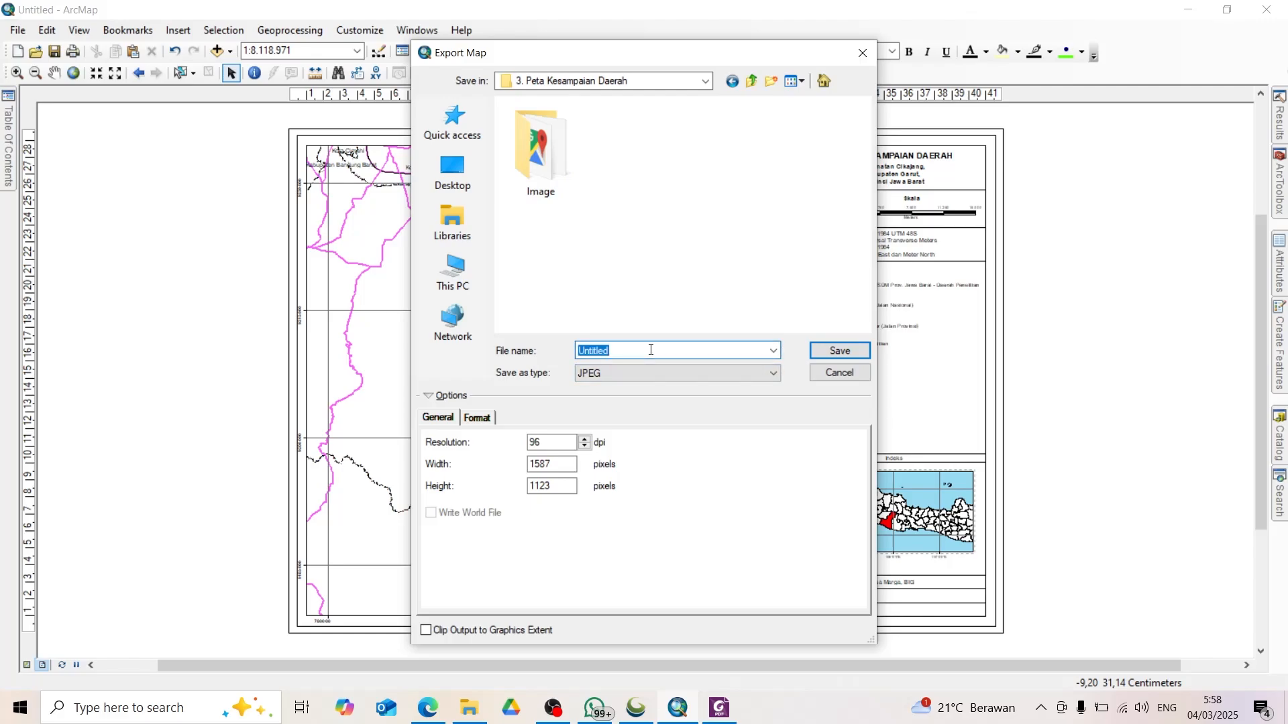
{"action": "type", "text": "Peta Kesampaian Daerah"}
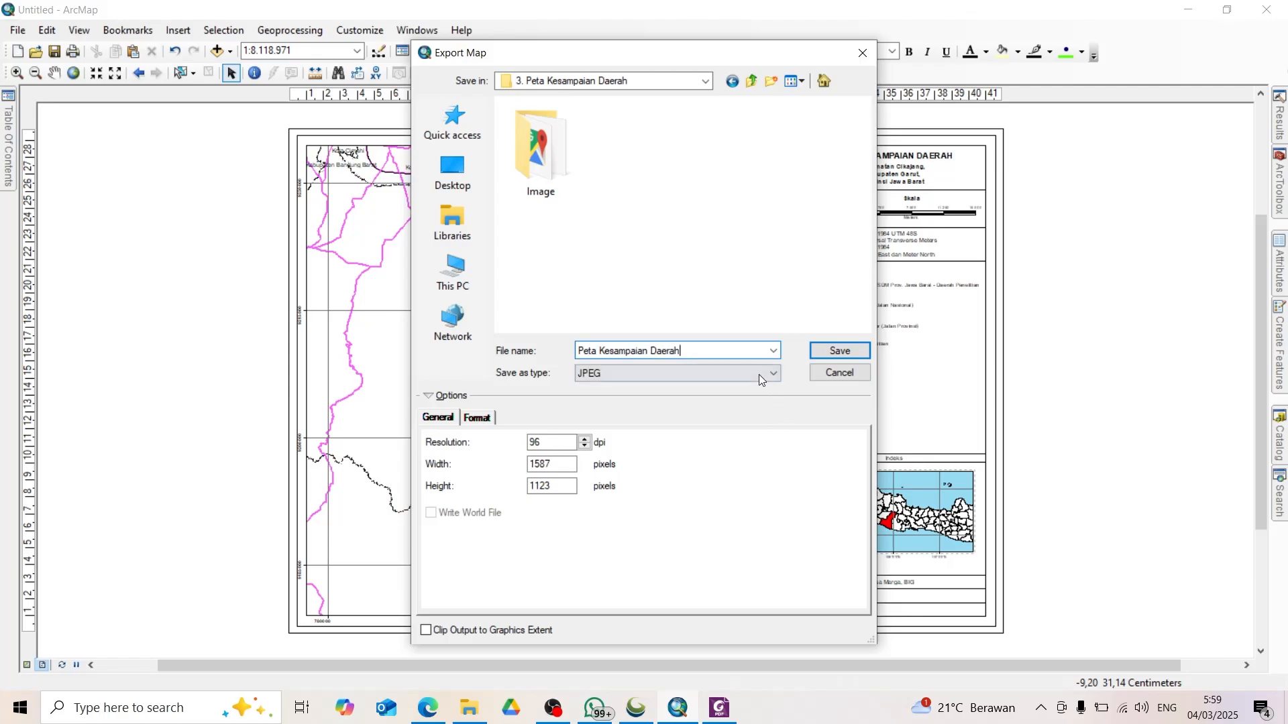
Step: Set the export format to PDF and save the exported map
{"action": "left_click", "coordinate": [759, 374]}
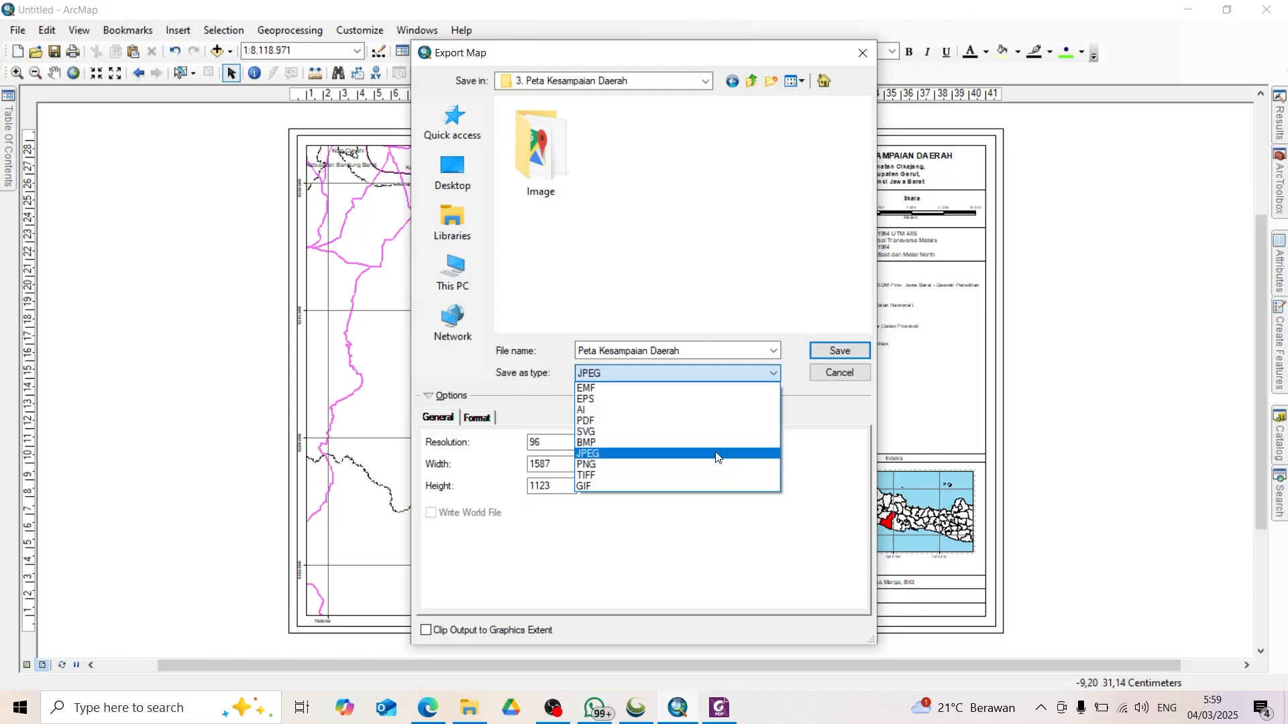
{"action": "left_click", "coordinate": [697, 421]}
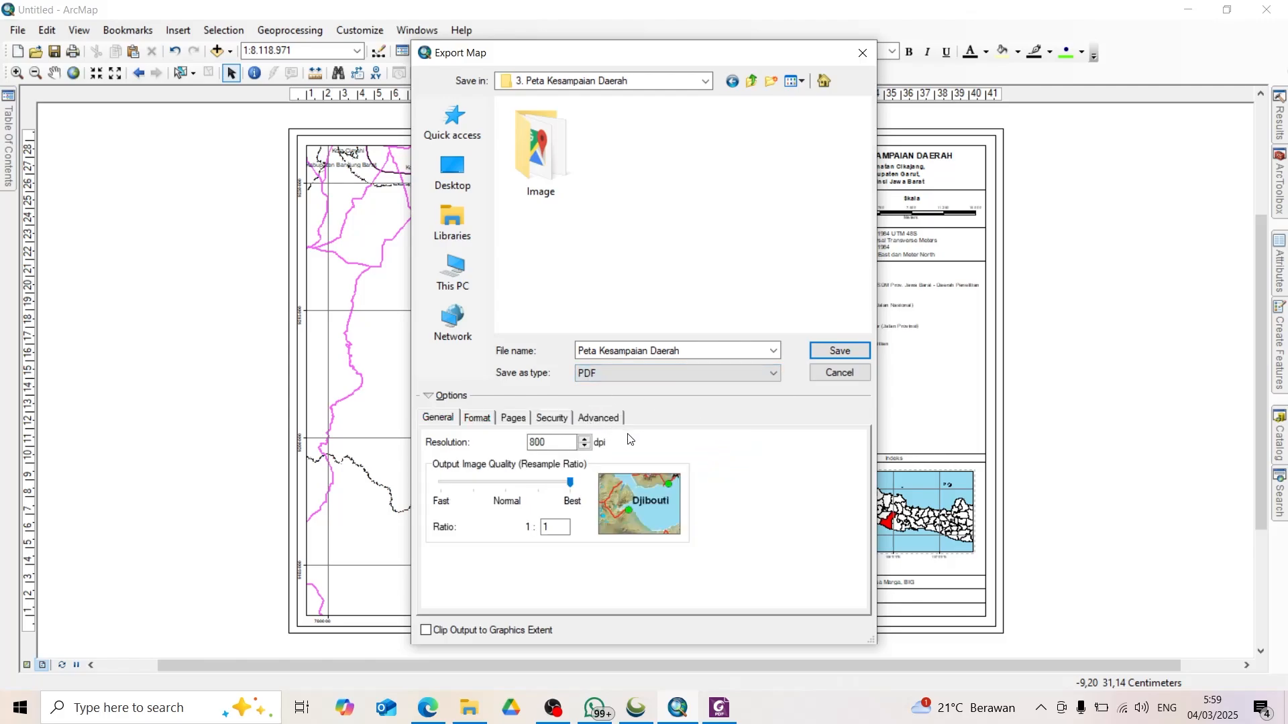
{"action": "left_click", "coordinate": [844, 350]}
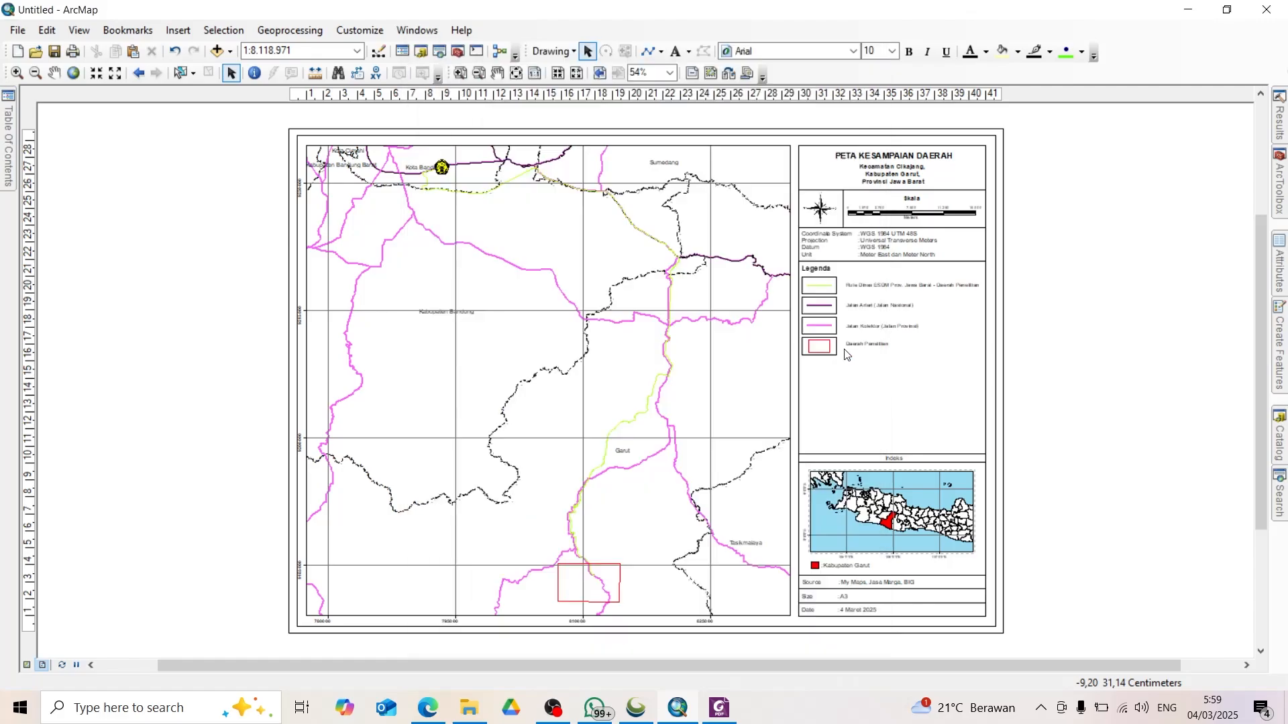